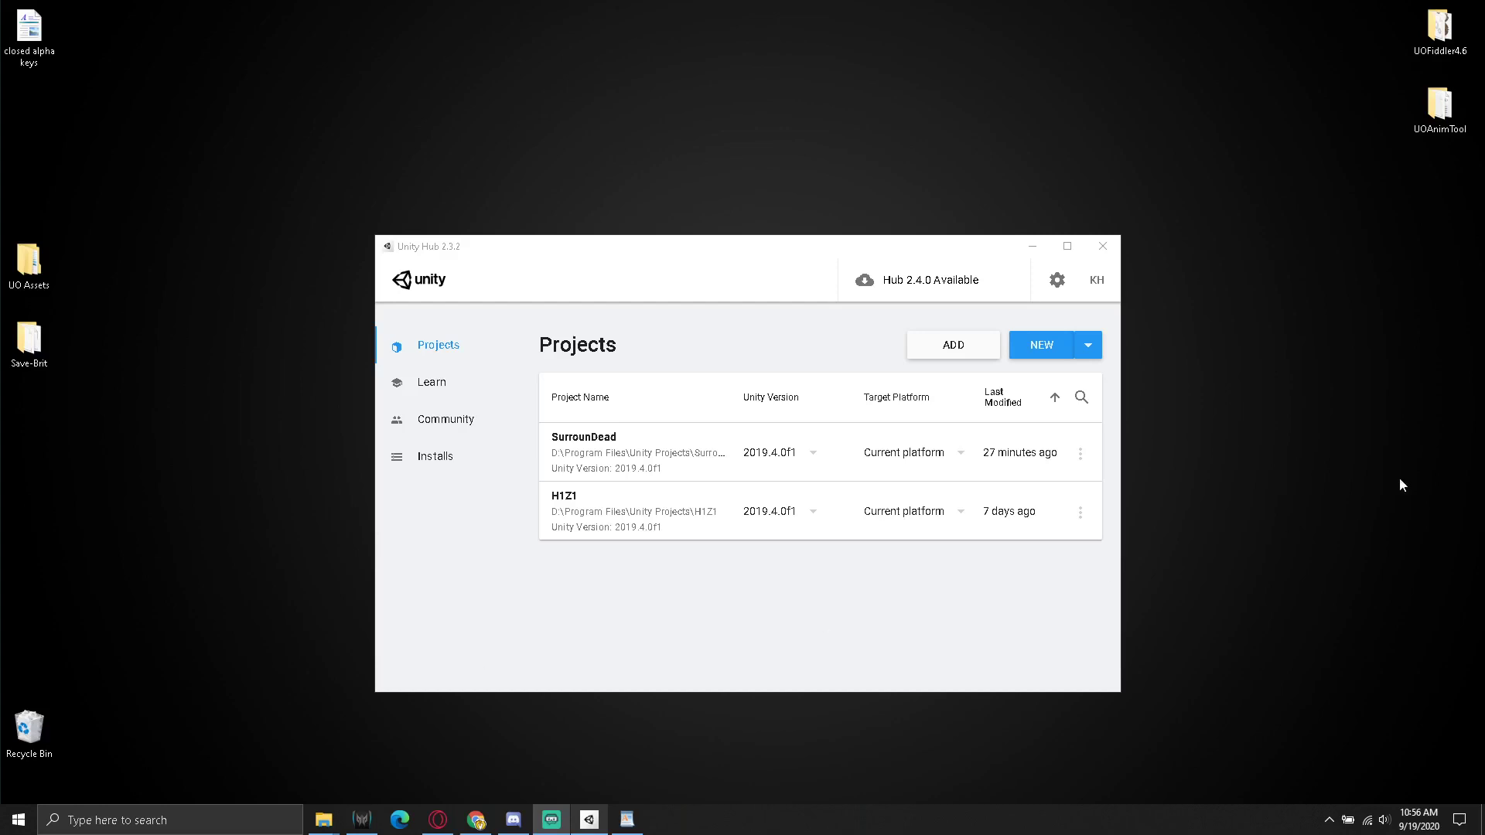
Create a new Unity 2019.4.8f1 project from the 2D template, named 'UOU - Ultima Online Unity'
left_click(1091, 346)
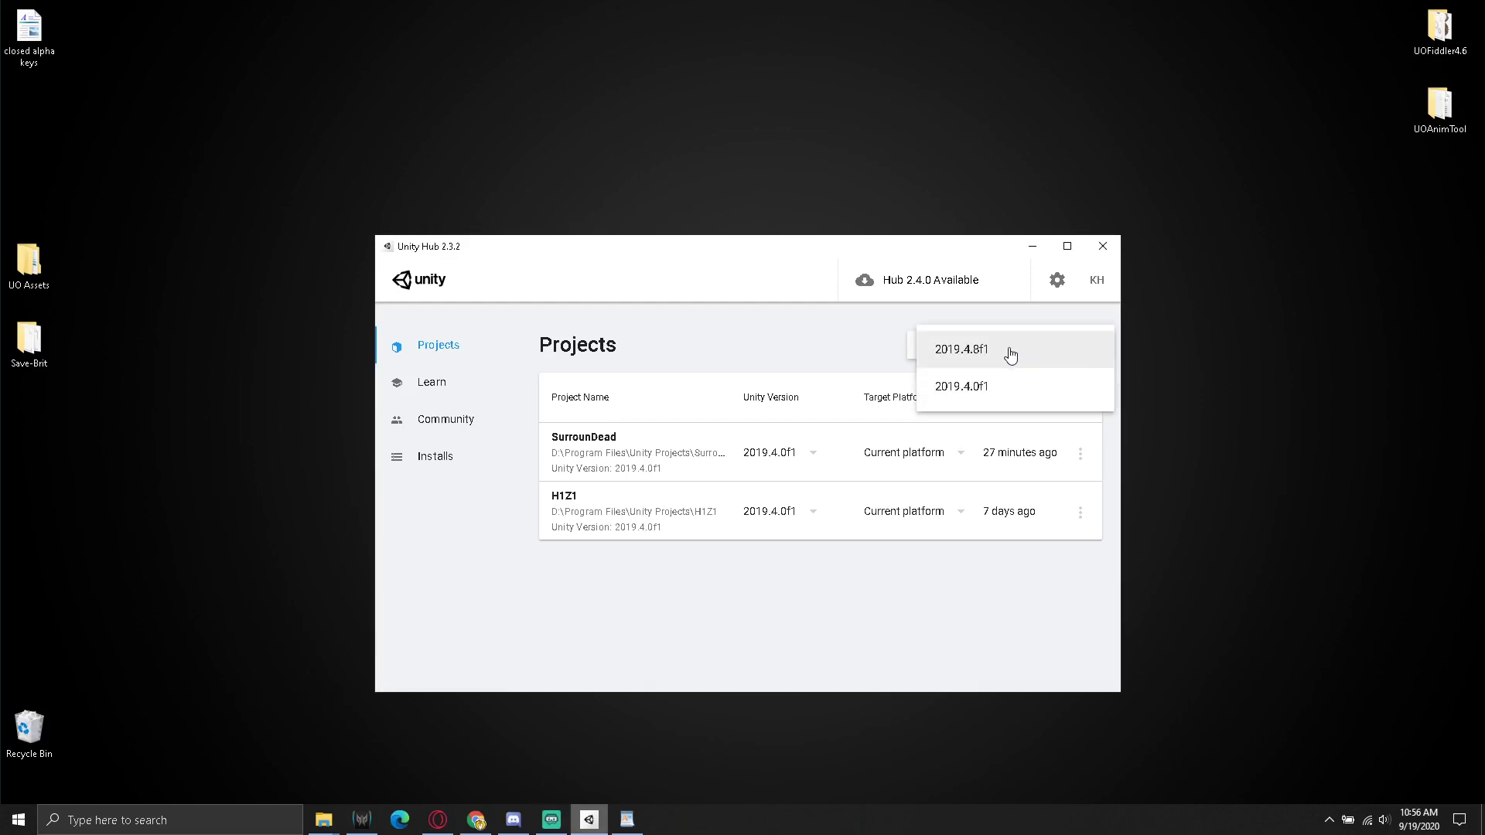
left_click(1008, 352)
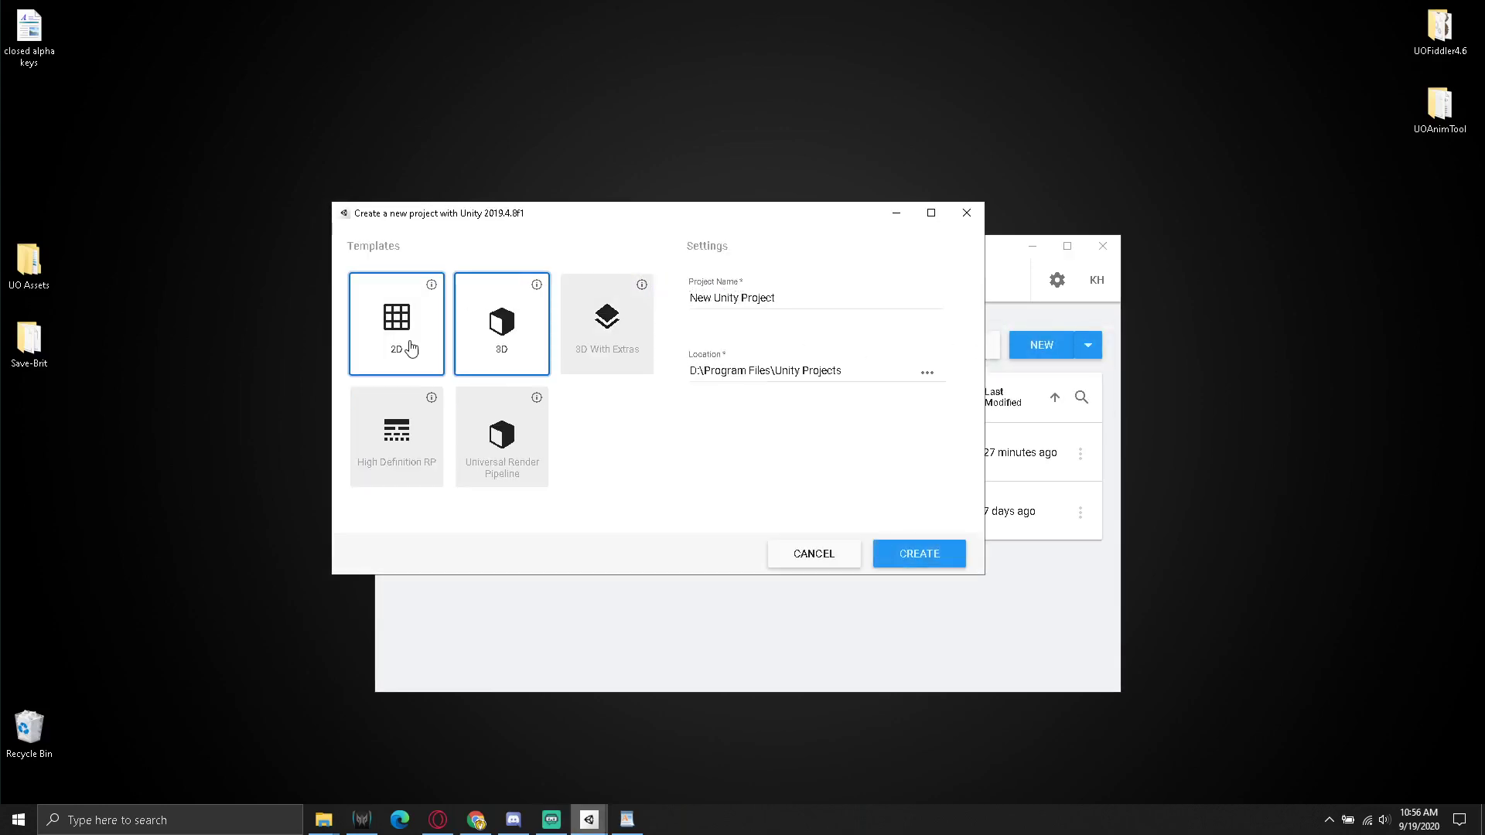
left_click(365, 335)
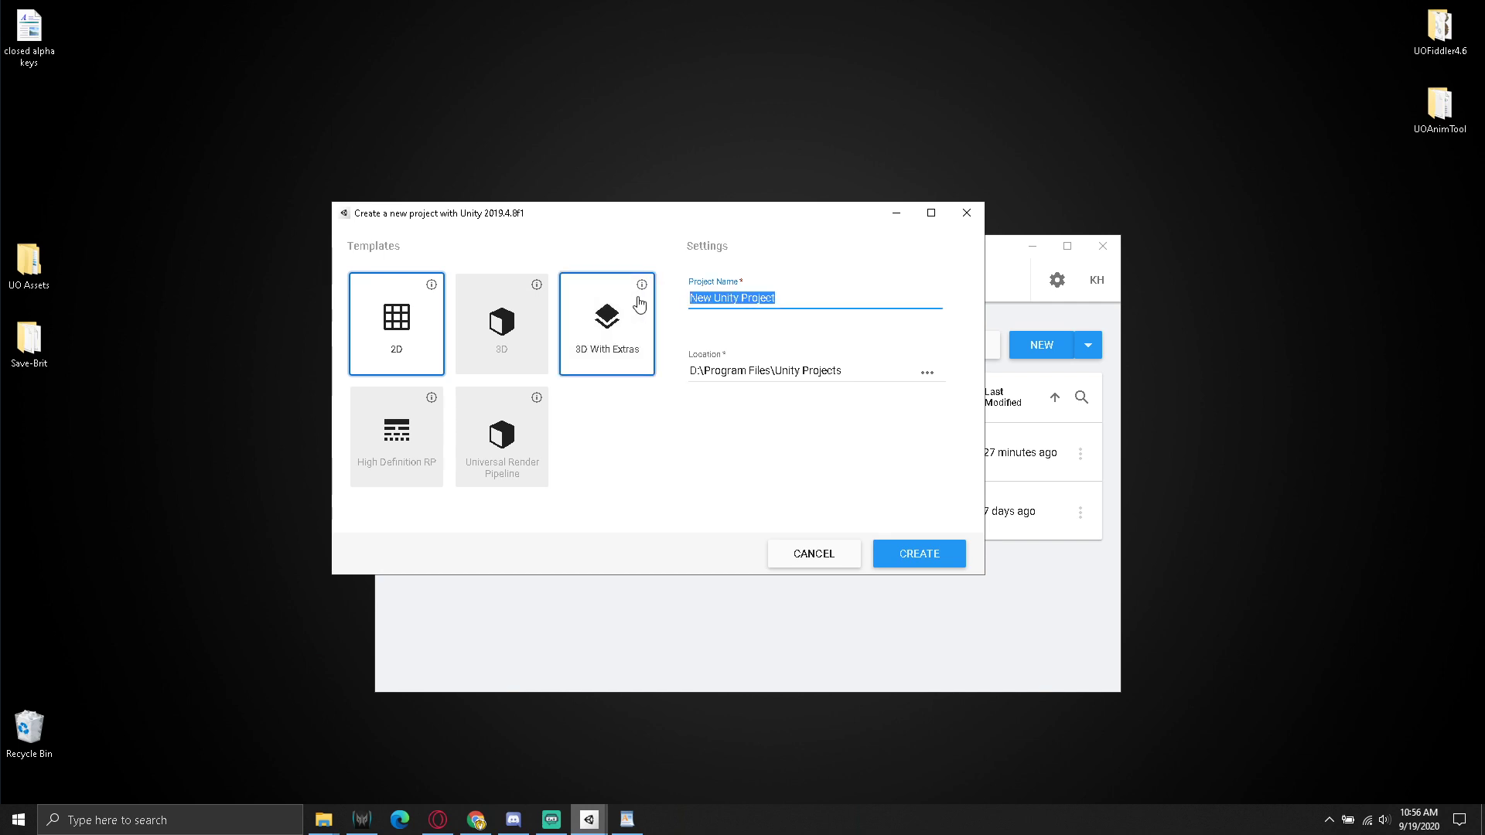
type("UOU - U")
type("ltima Online U")
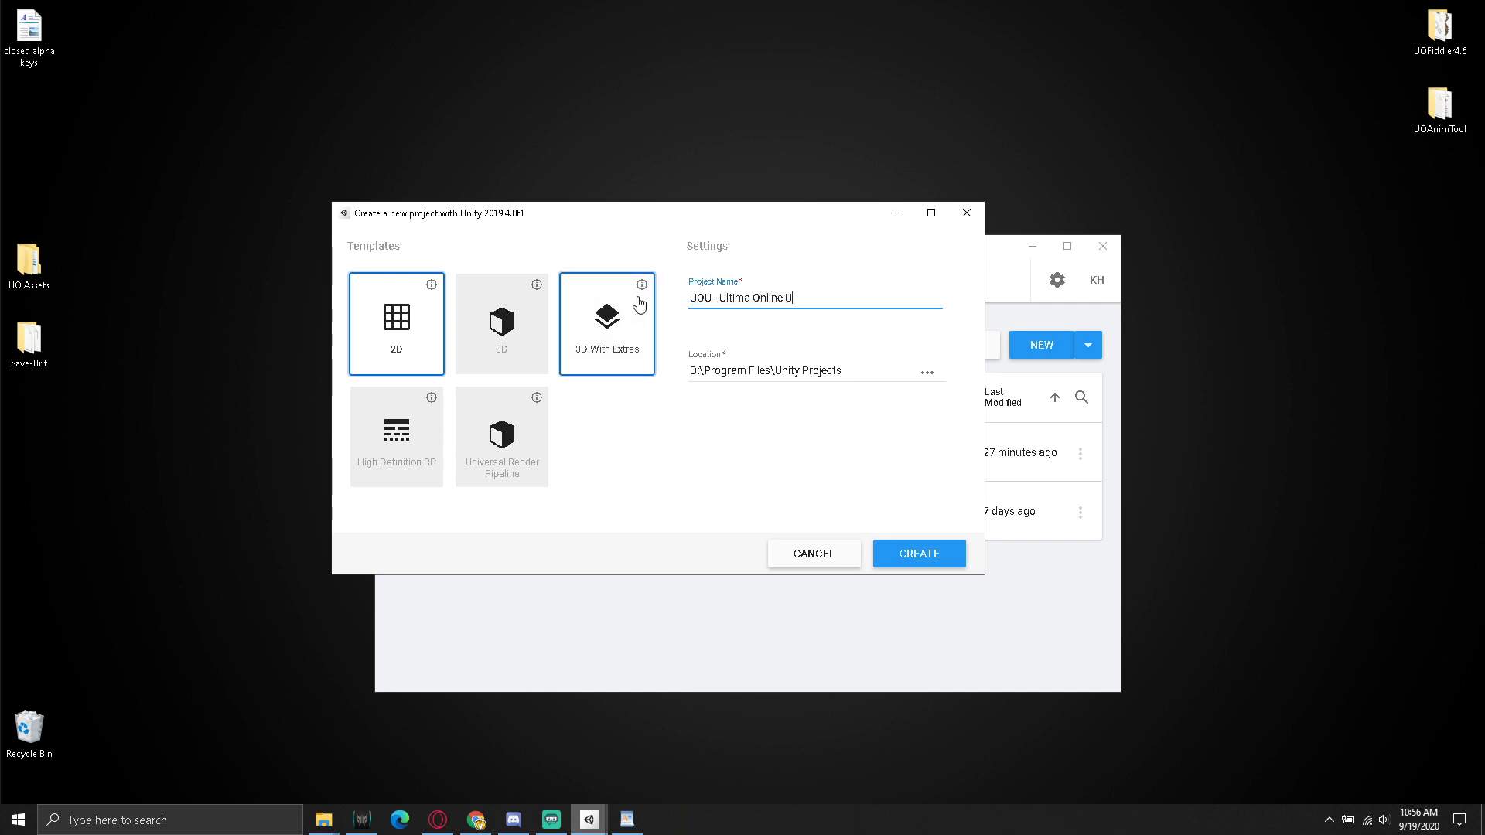
type("nity")
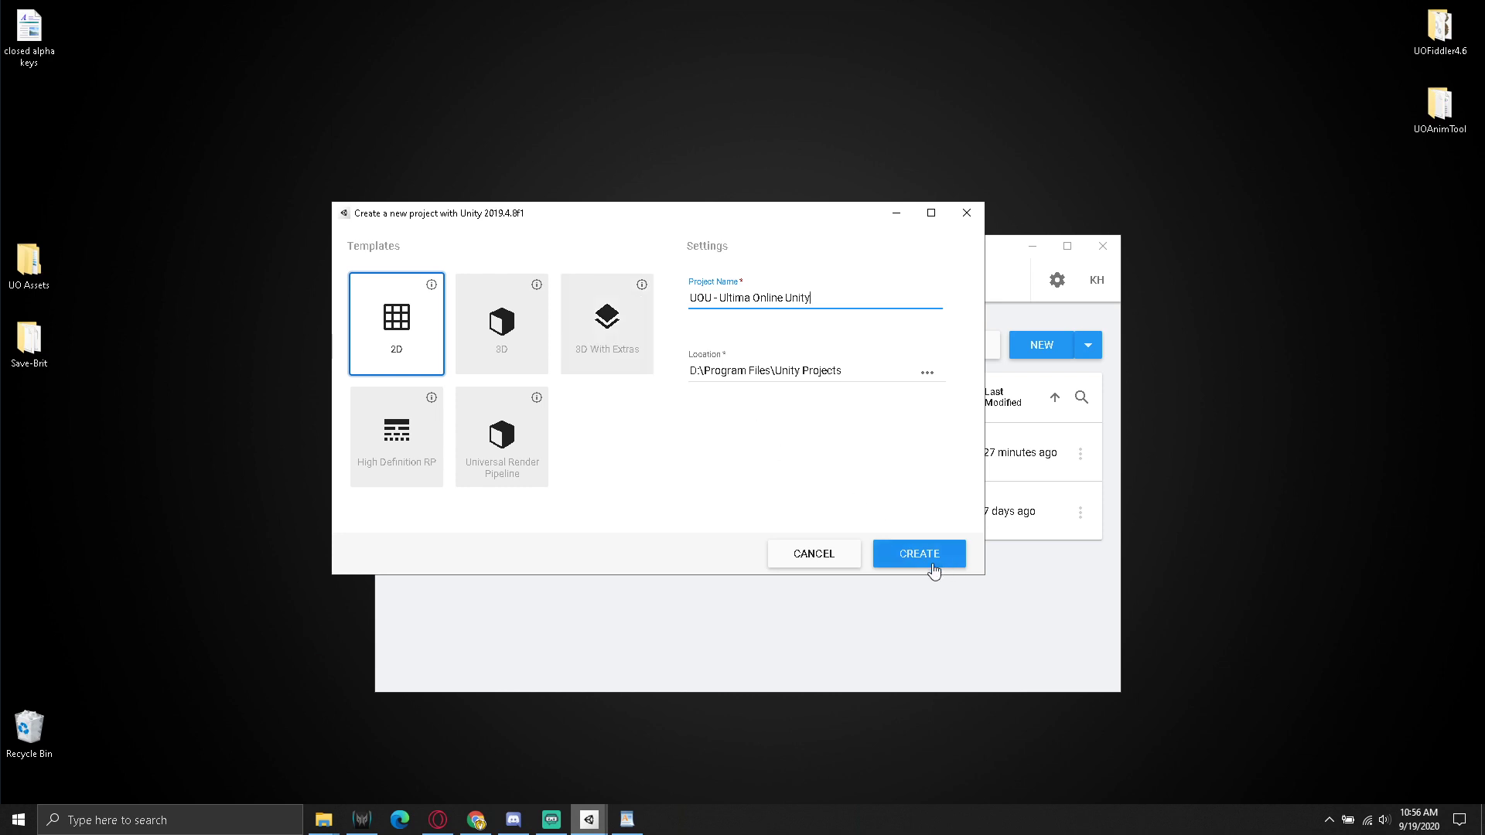
left_click(921, 555)
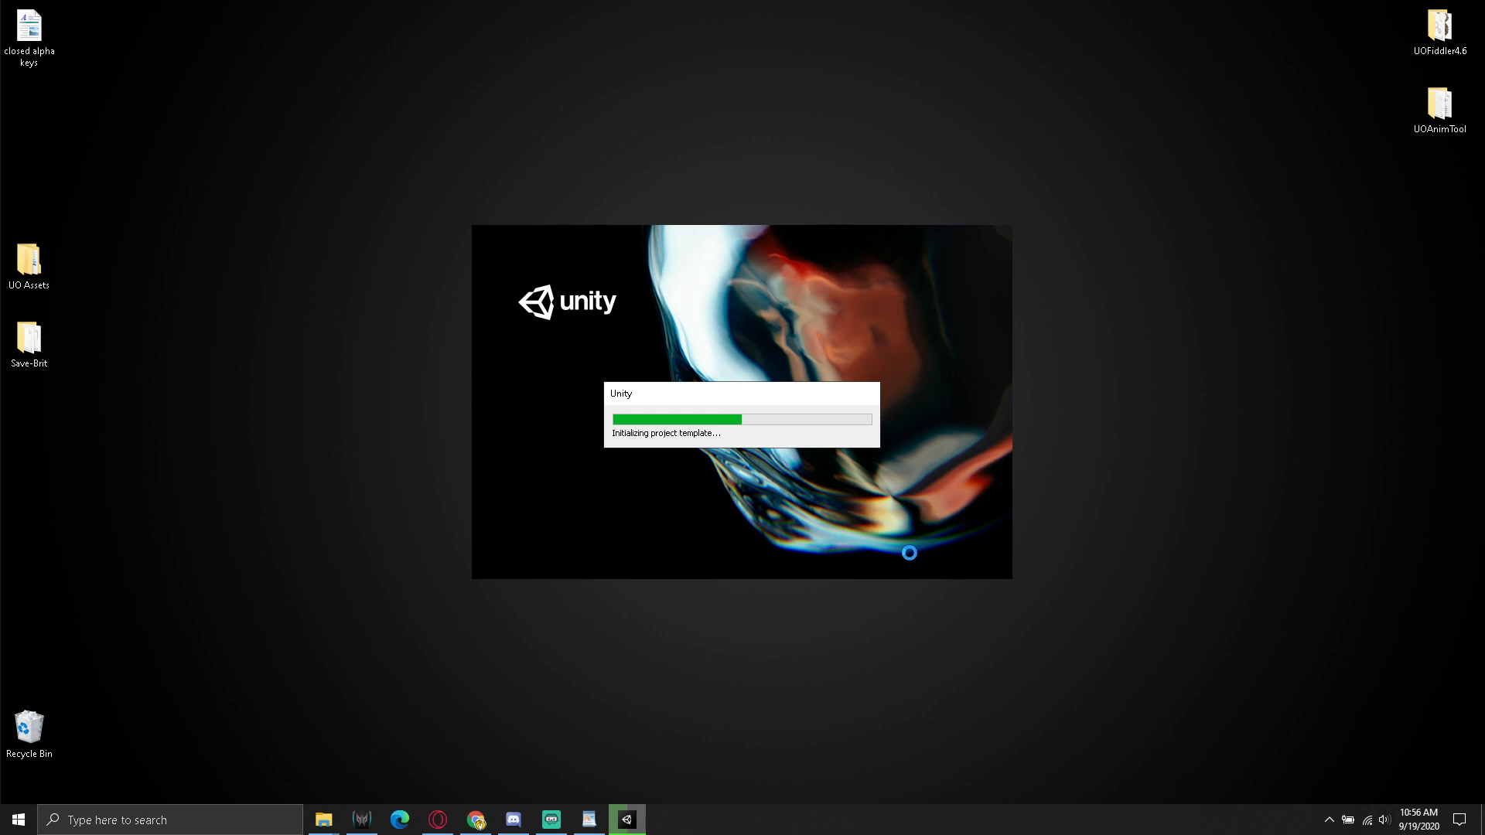
Open the UOU - Ultima Online Unity project's Assets folder in File Explorer and use its context menu
left_click(335, 820)
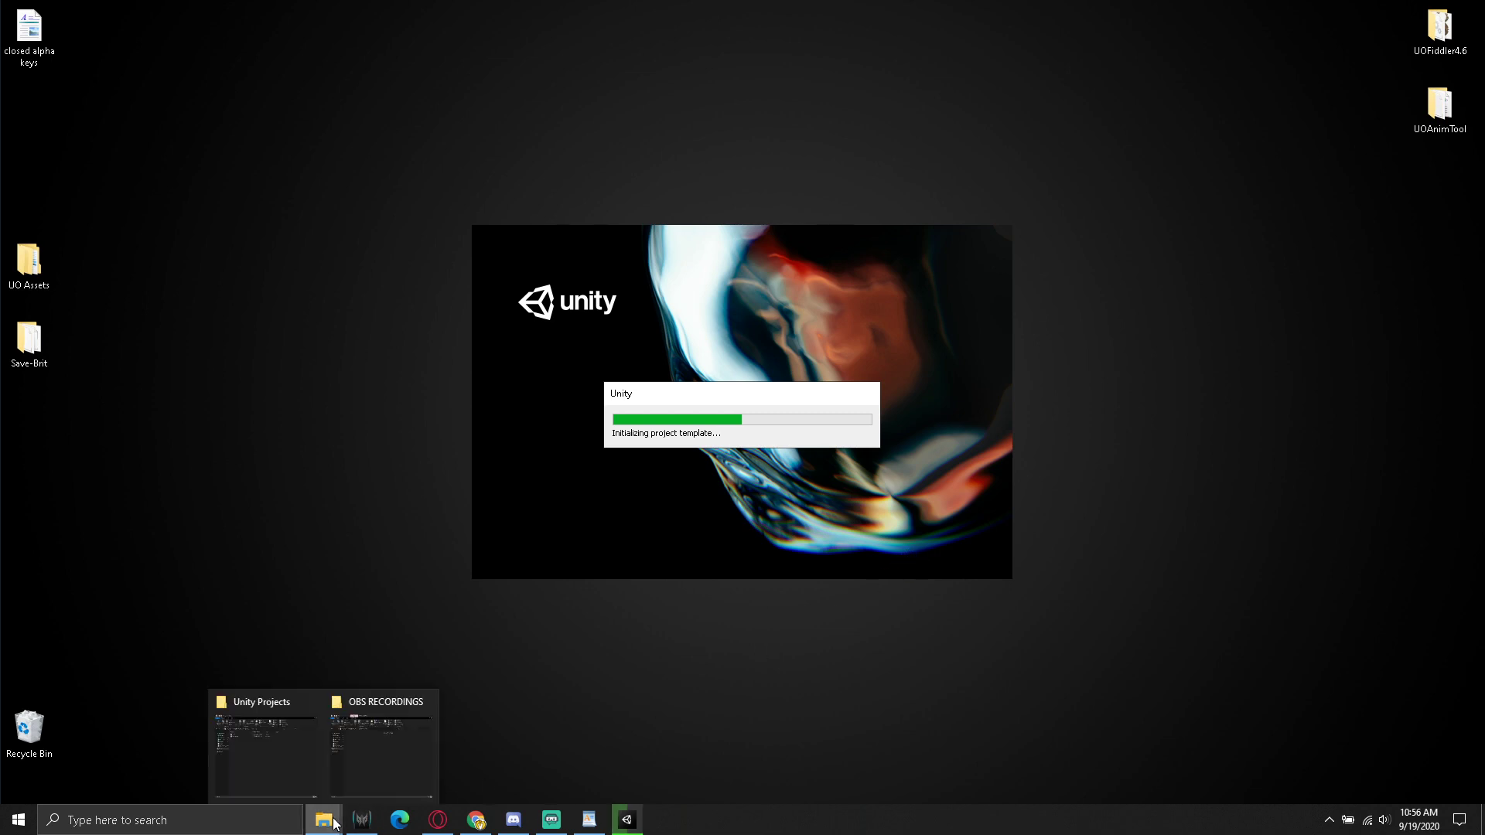
left_click(268, 760)
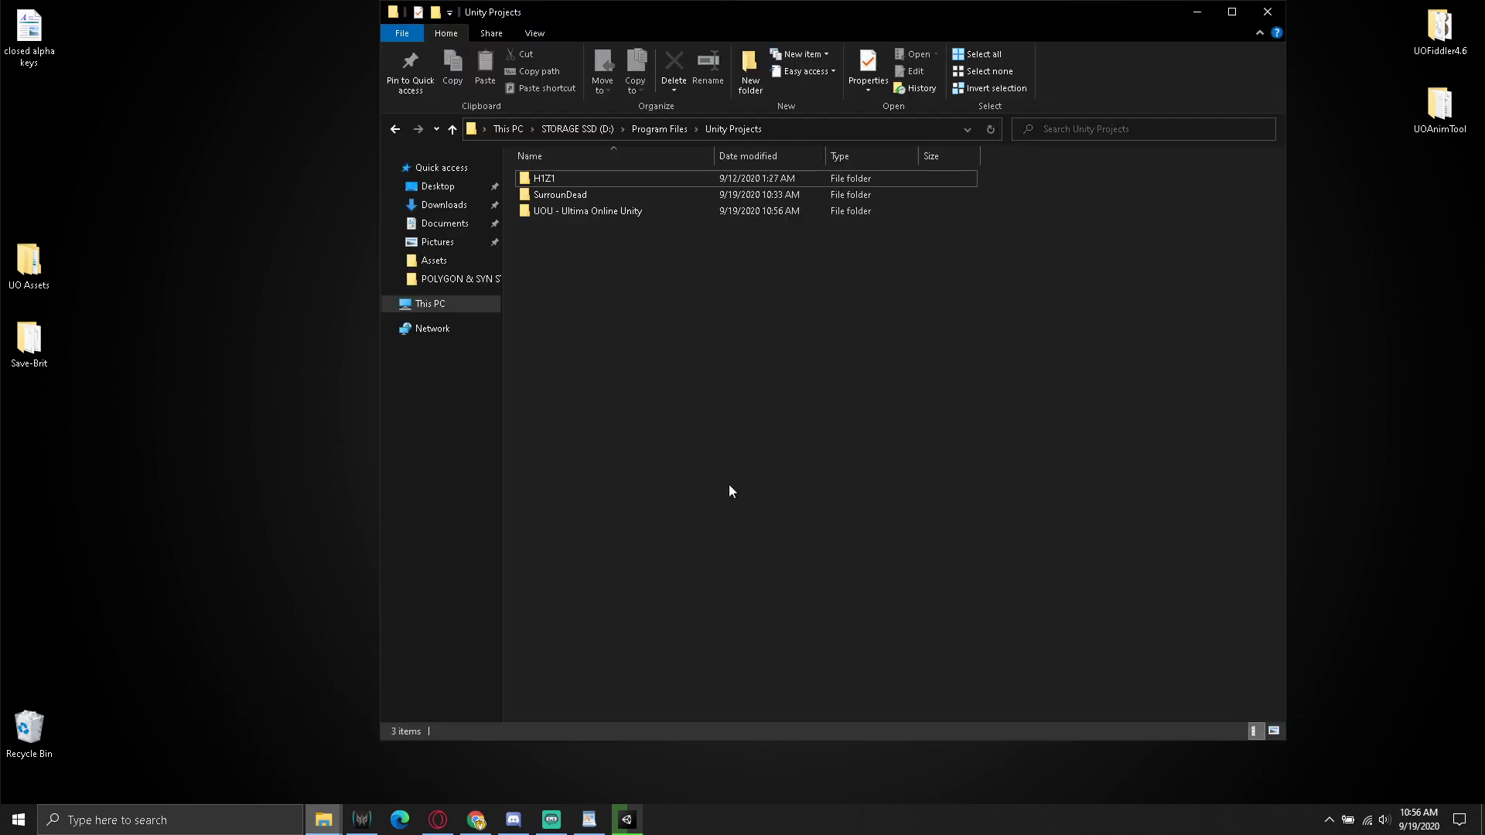
double_click(619, 212)
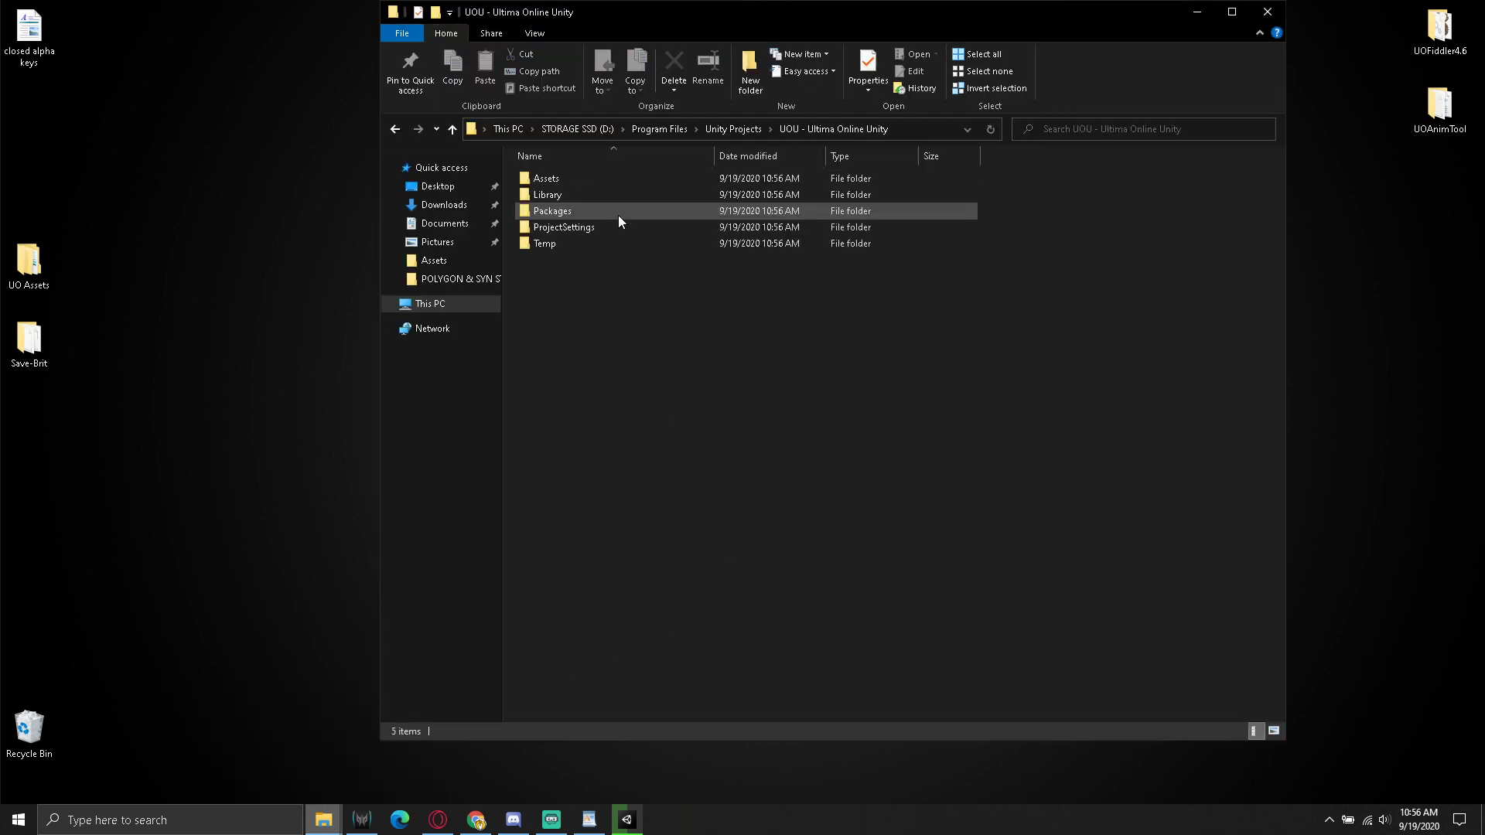
double_click(594, 181)
right_click(667, 407)
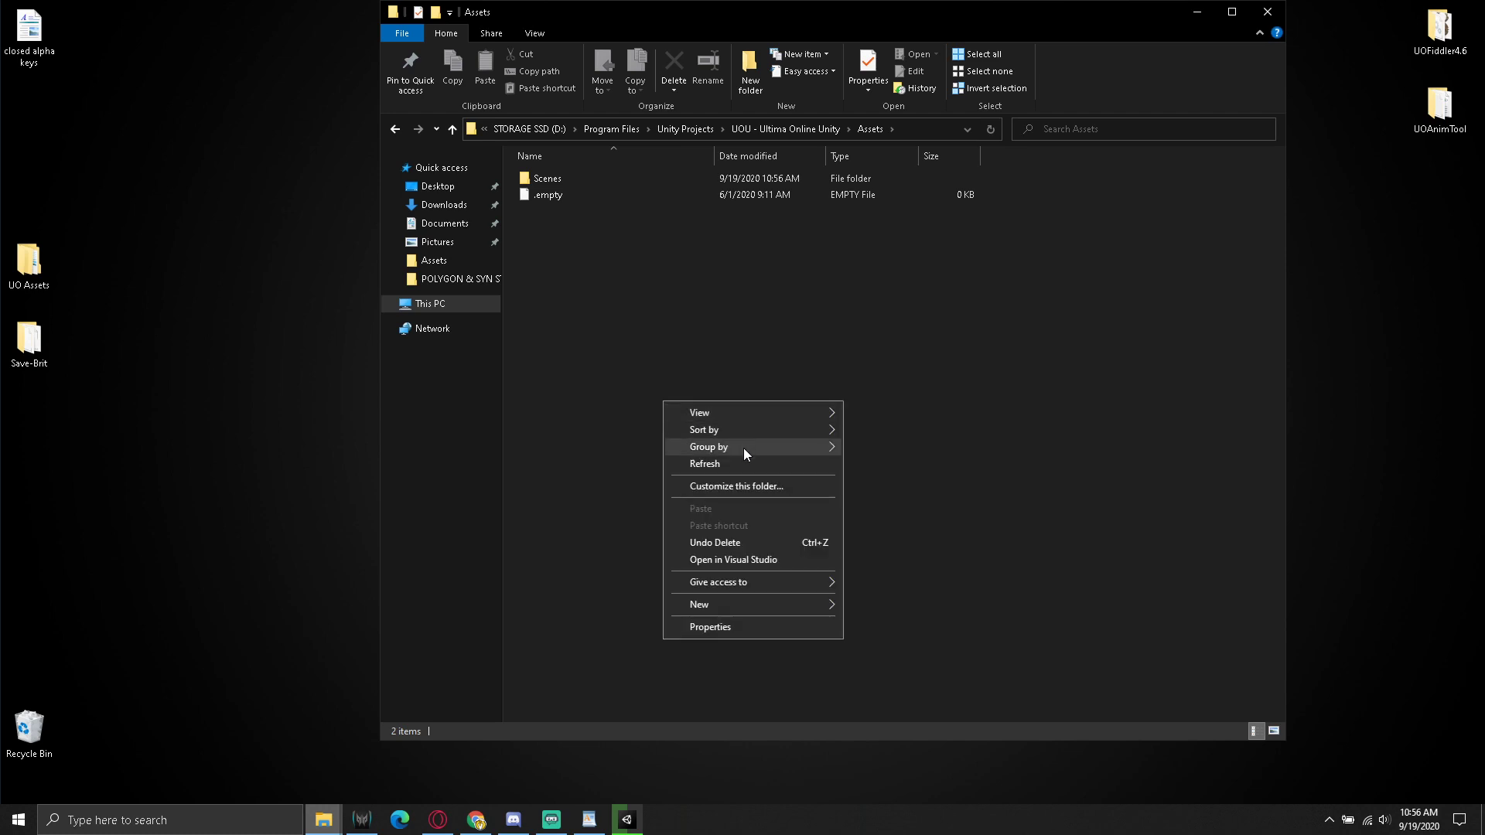
left_click(745, 461)
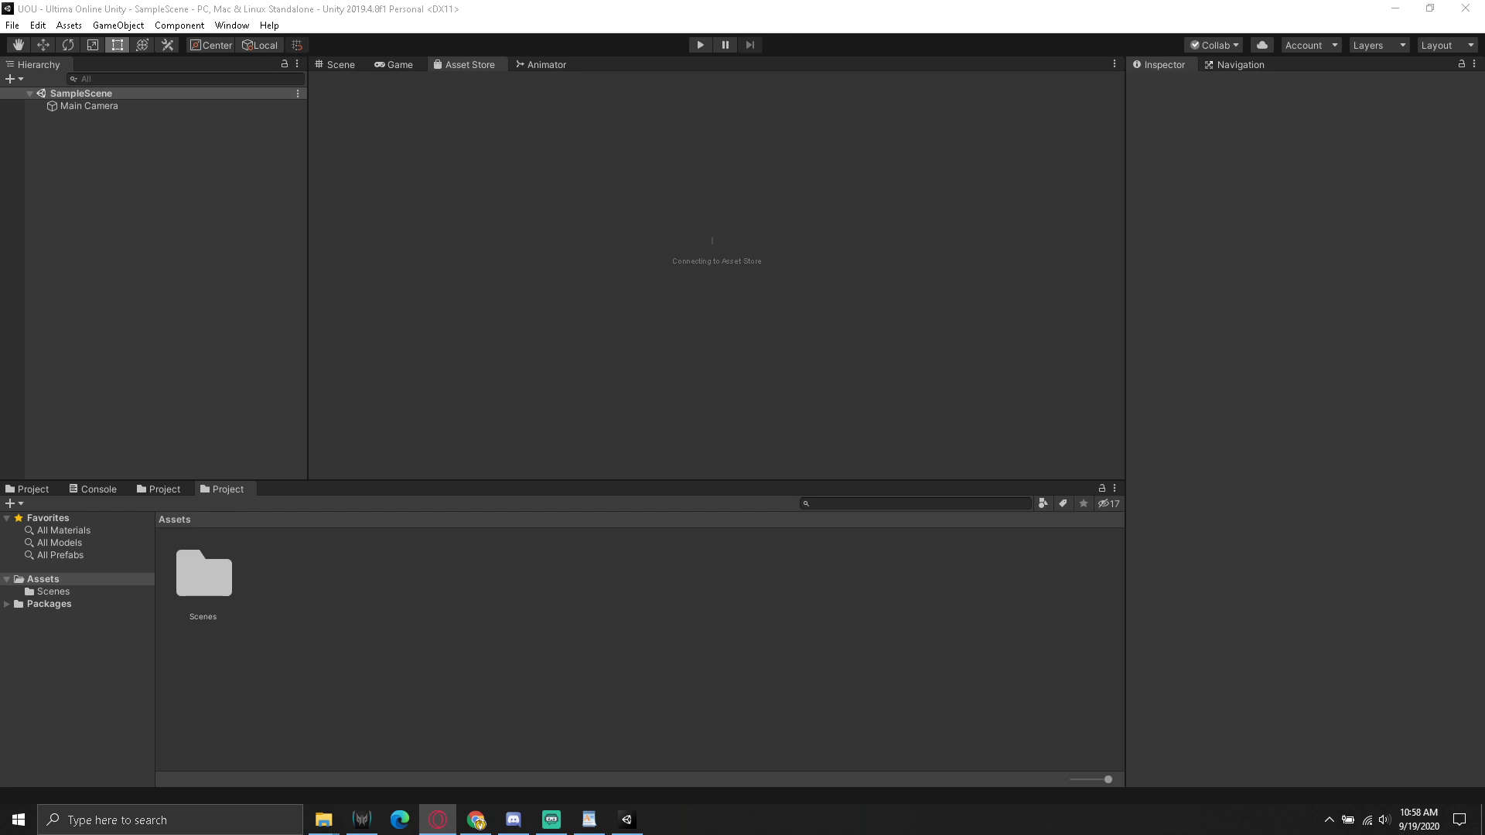
Find uMMORPG 2D in the Asset Store's My Assets list and start importing it
left_click(401, 68)
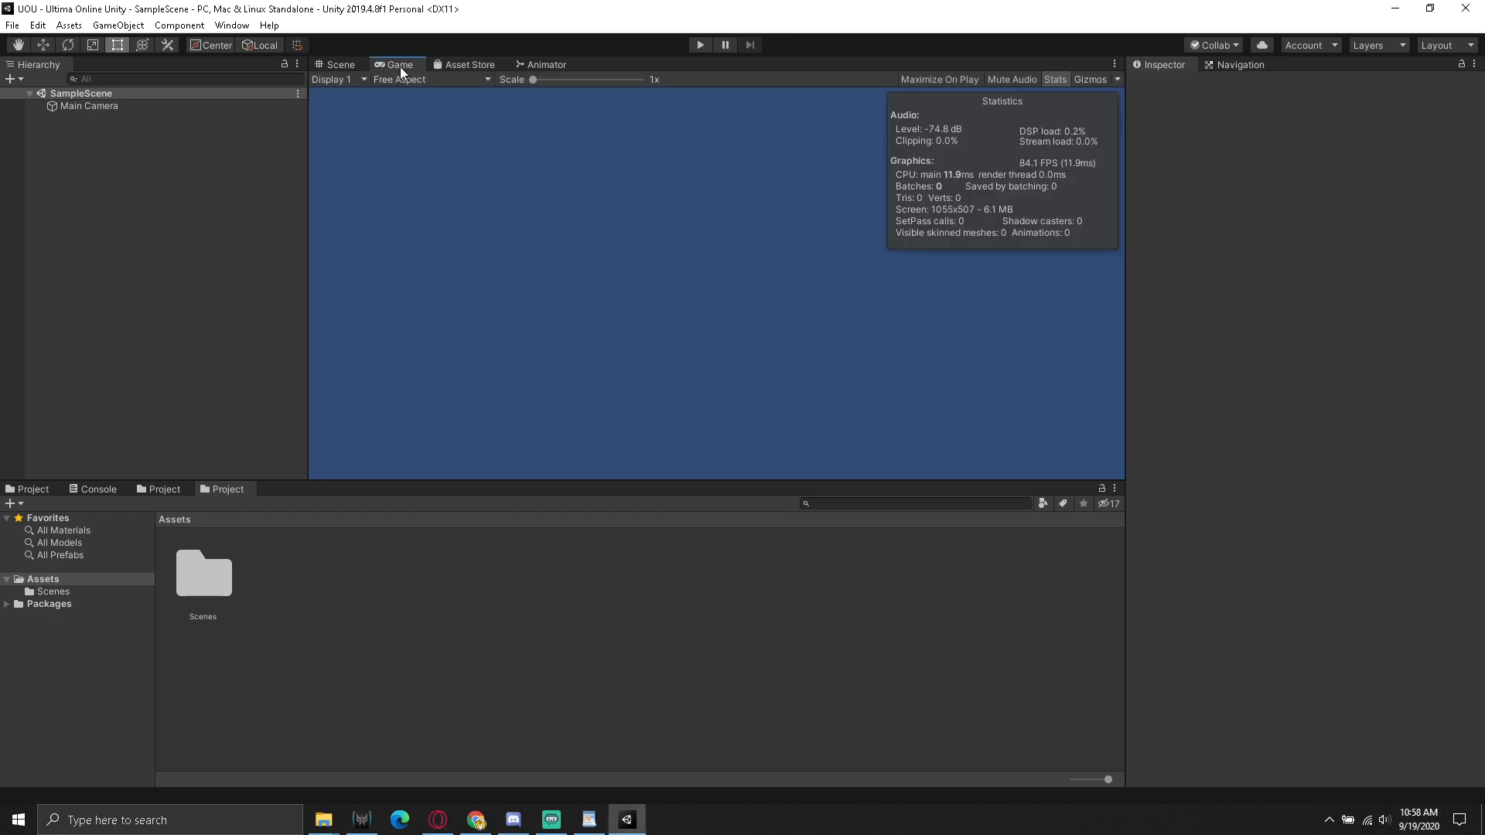
left_click(458, 66)
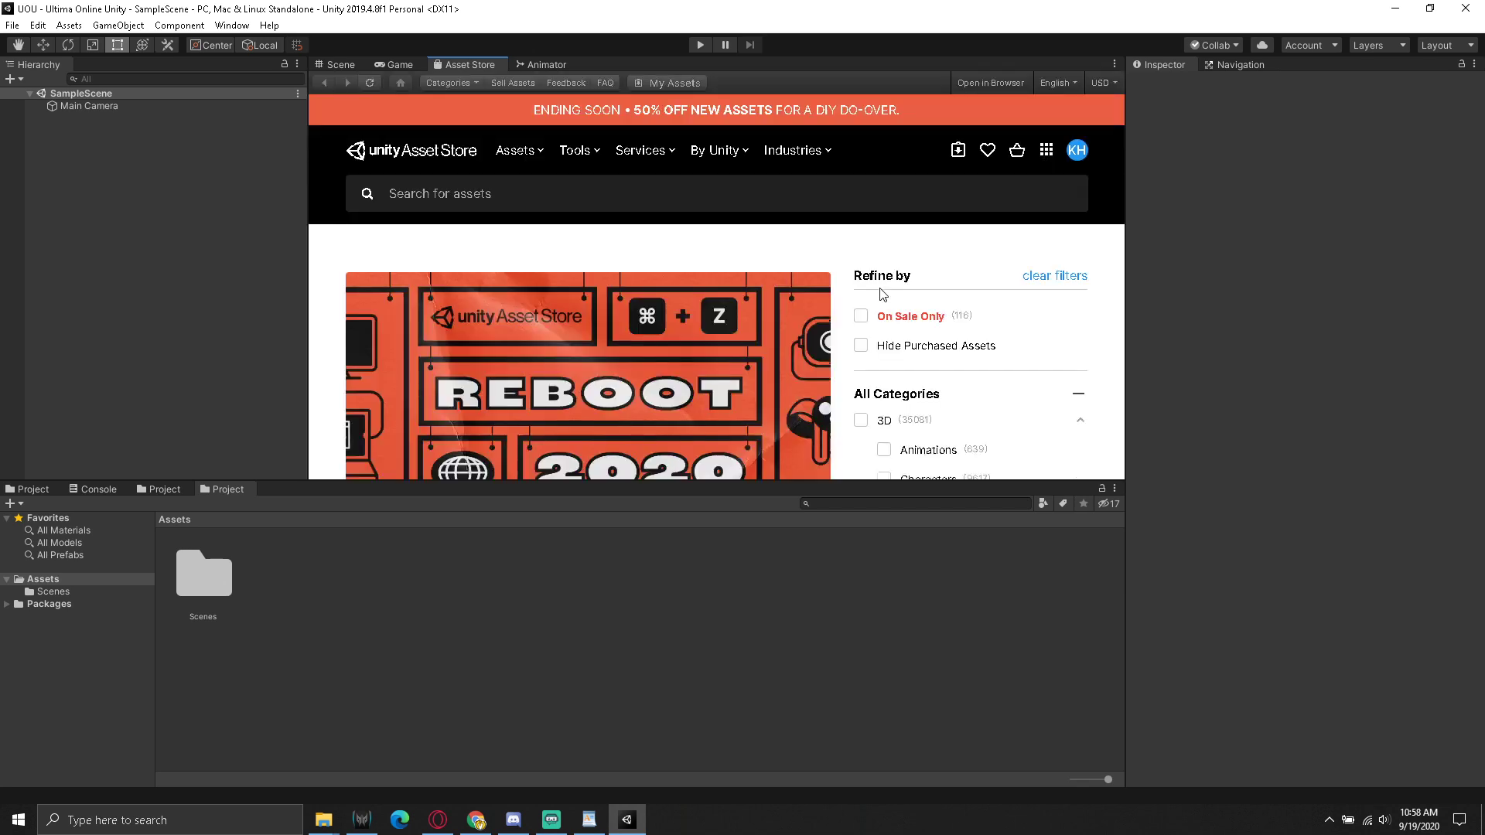
left_click(958, 153)
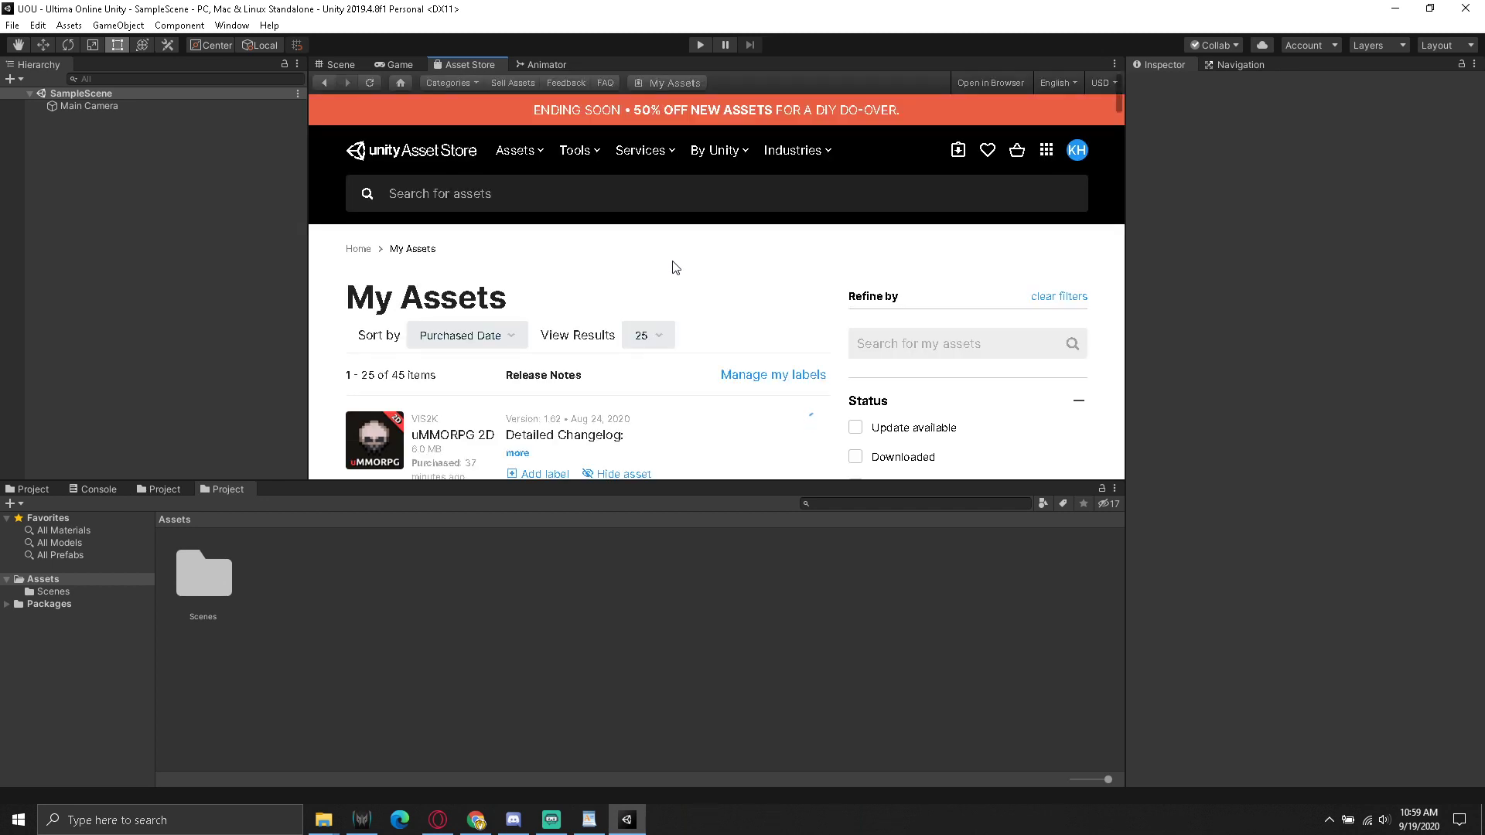
scroll(669, 264, "down", 2)
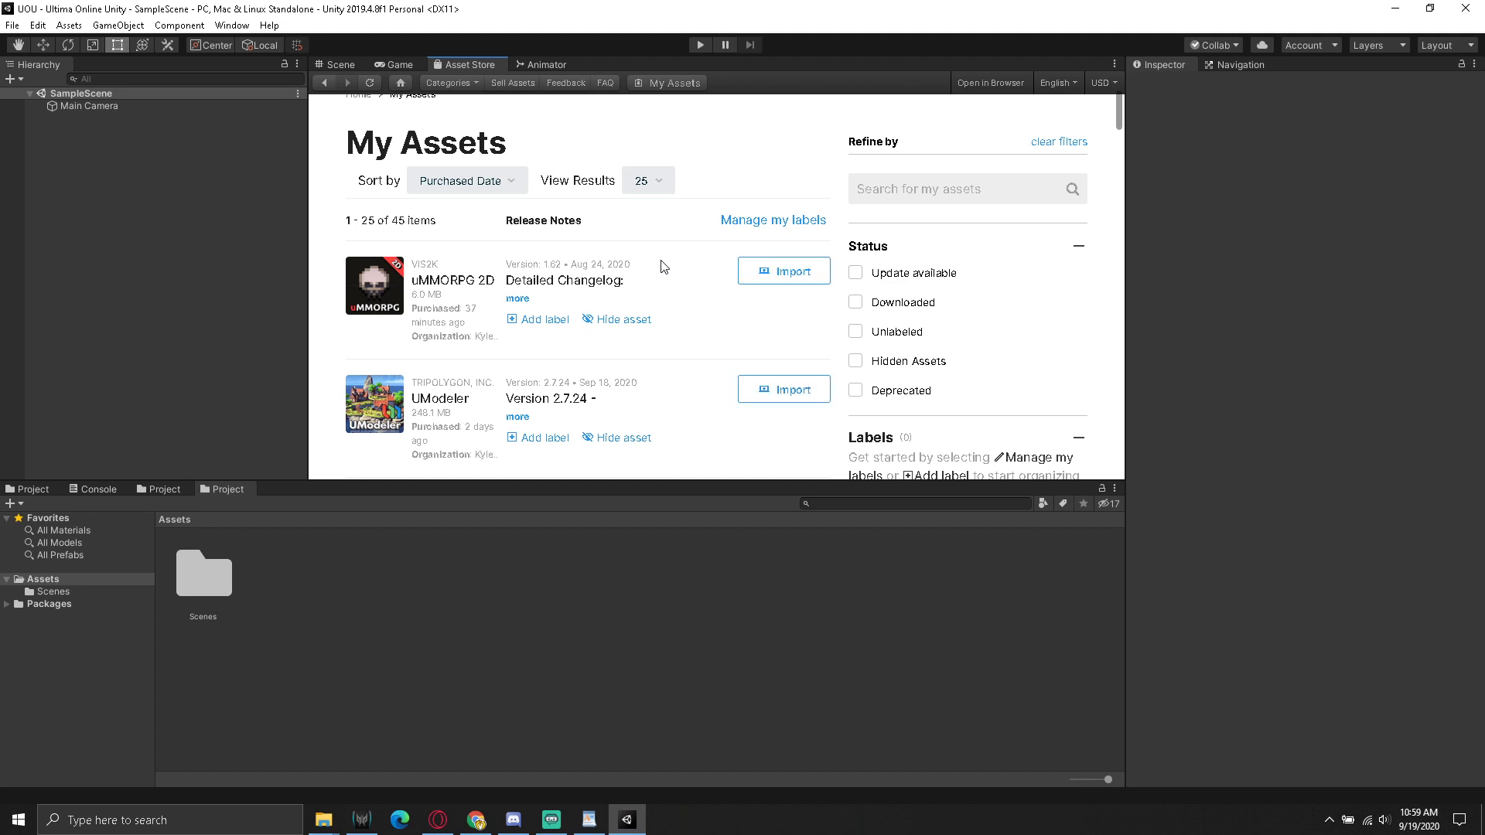
left_click(783, 271)
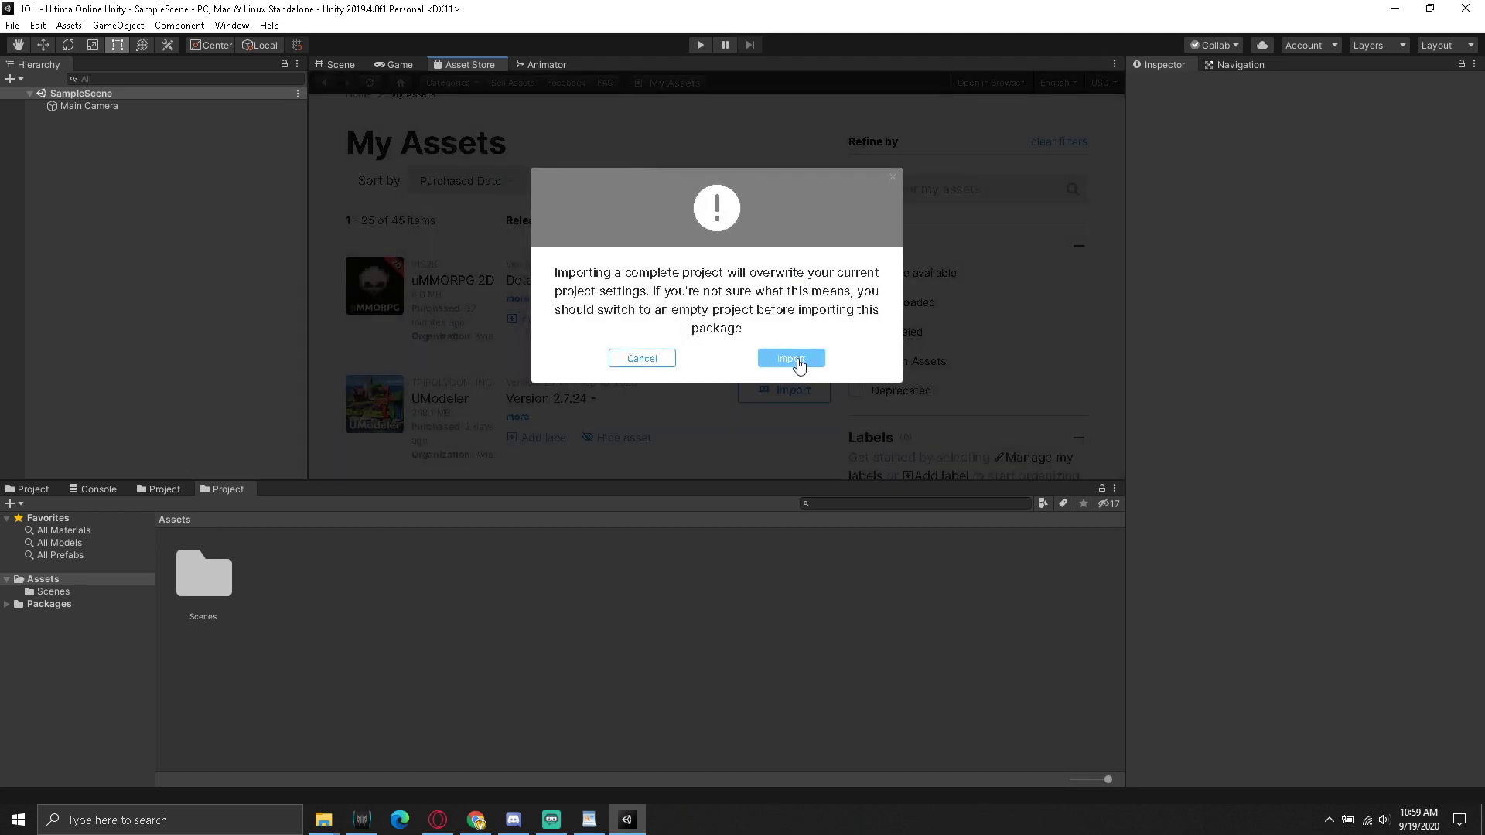
Confirm the overwrite warnings and install uMMORPG 2D's required dependencies
left_click(797, 361)
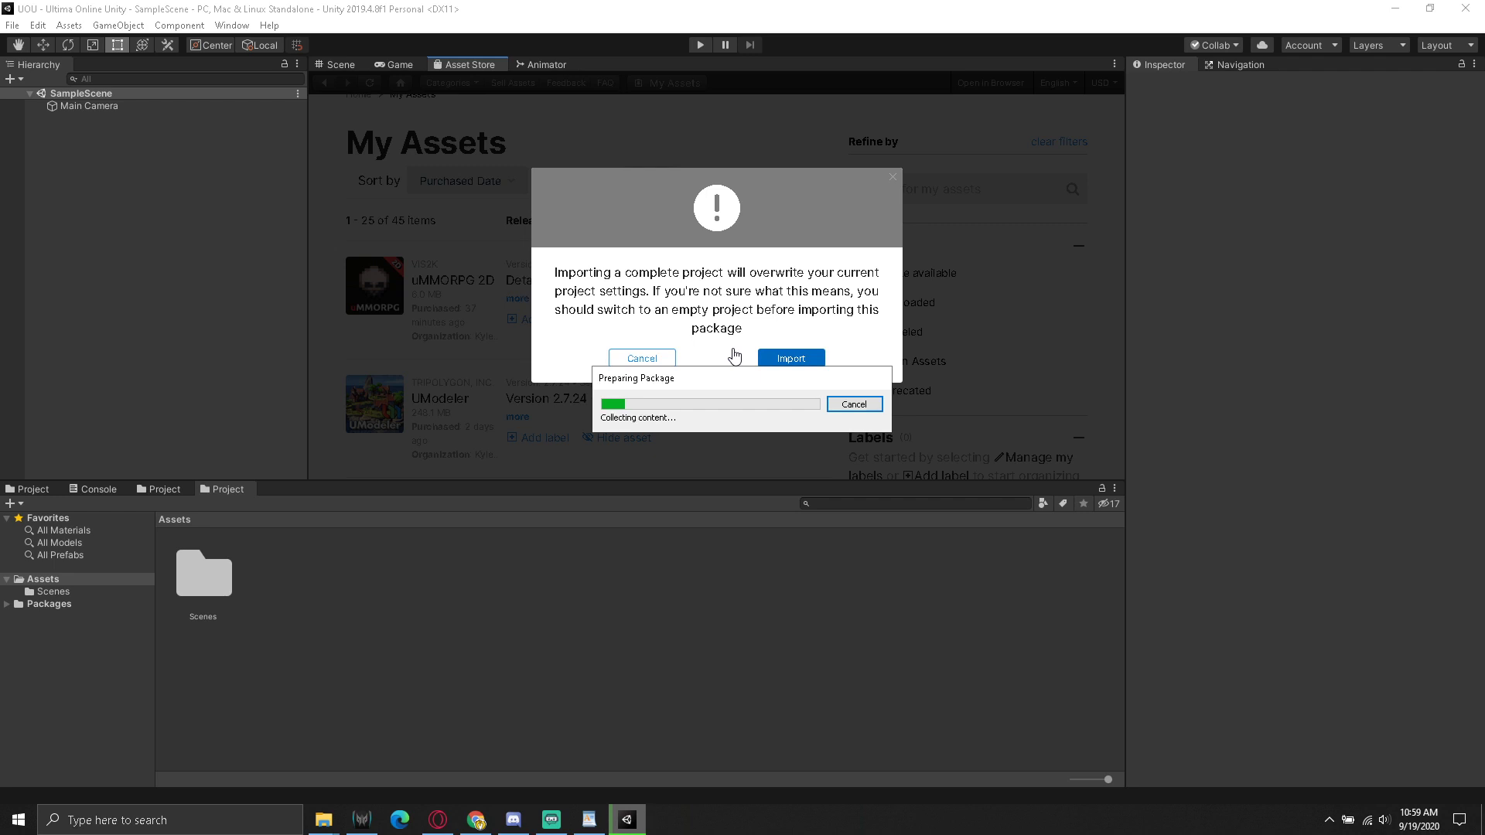
left_click_drag(722, 384, 724, 308)
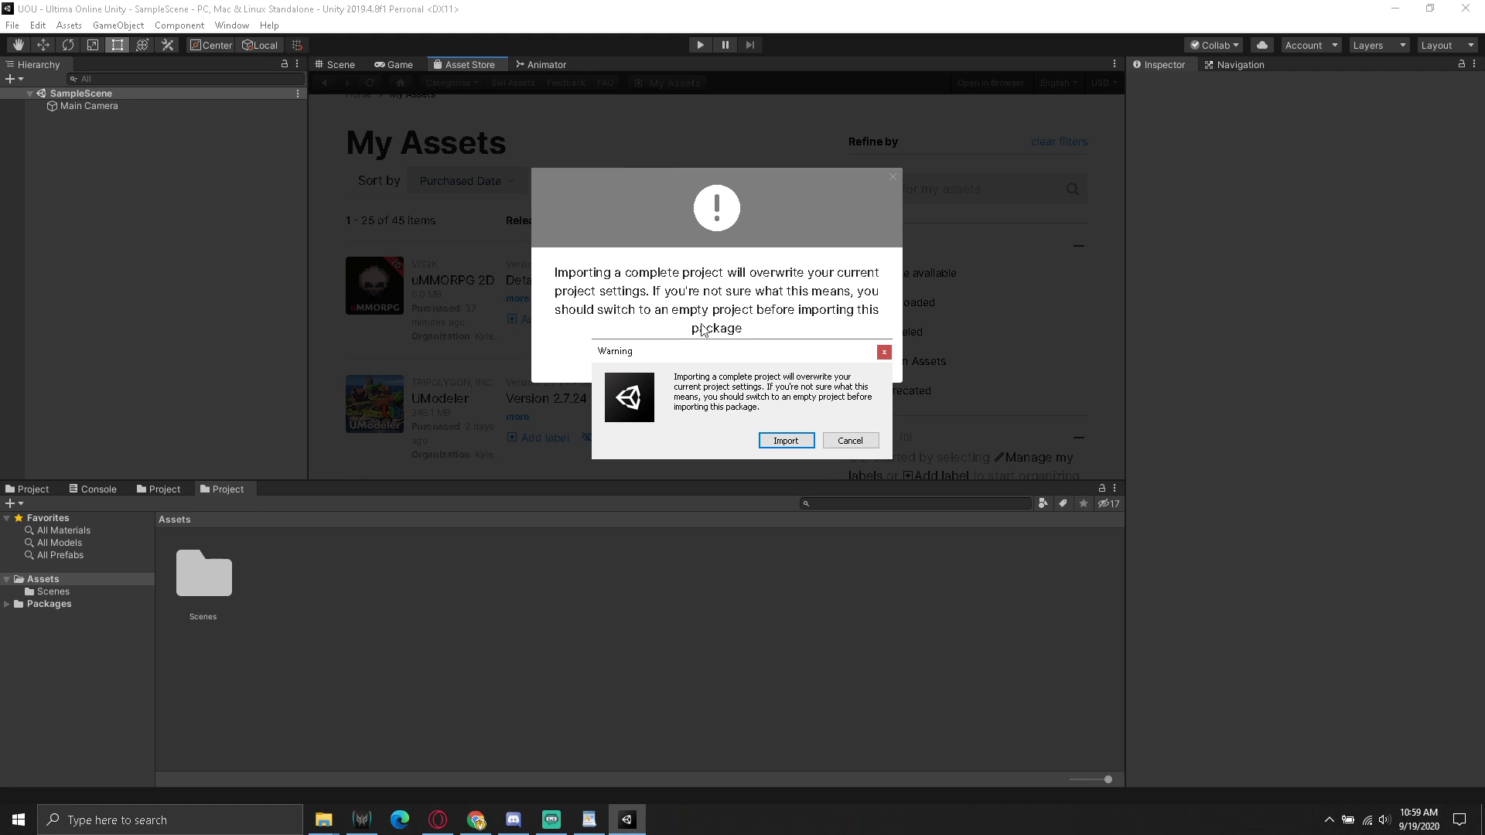
left_click(786, 442)
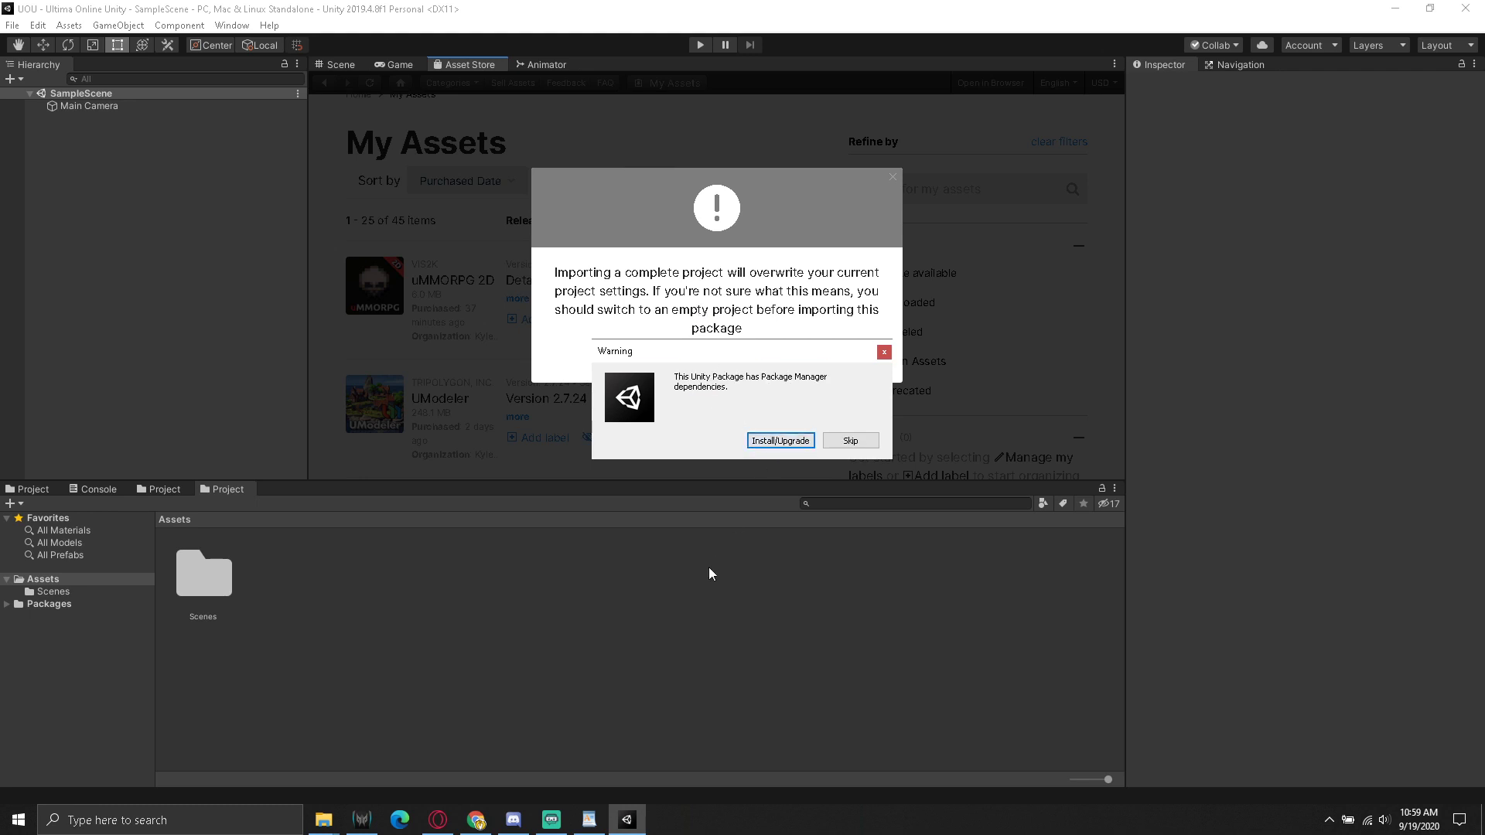
left_click(794, 442)
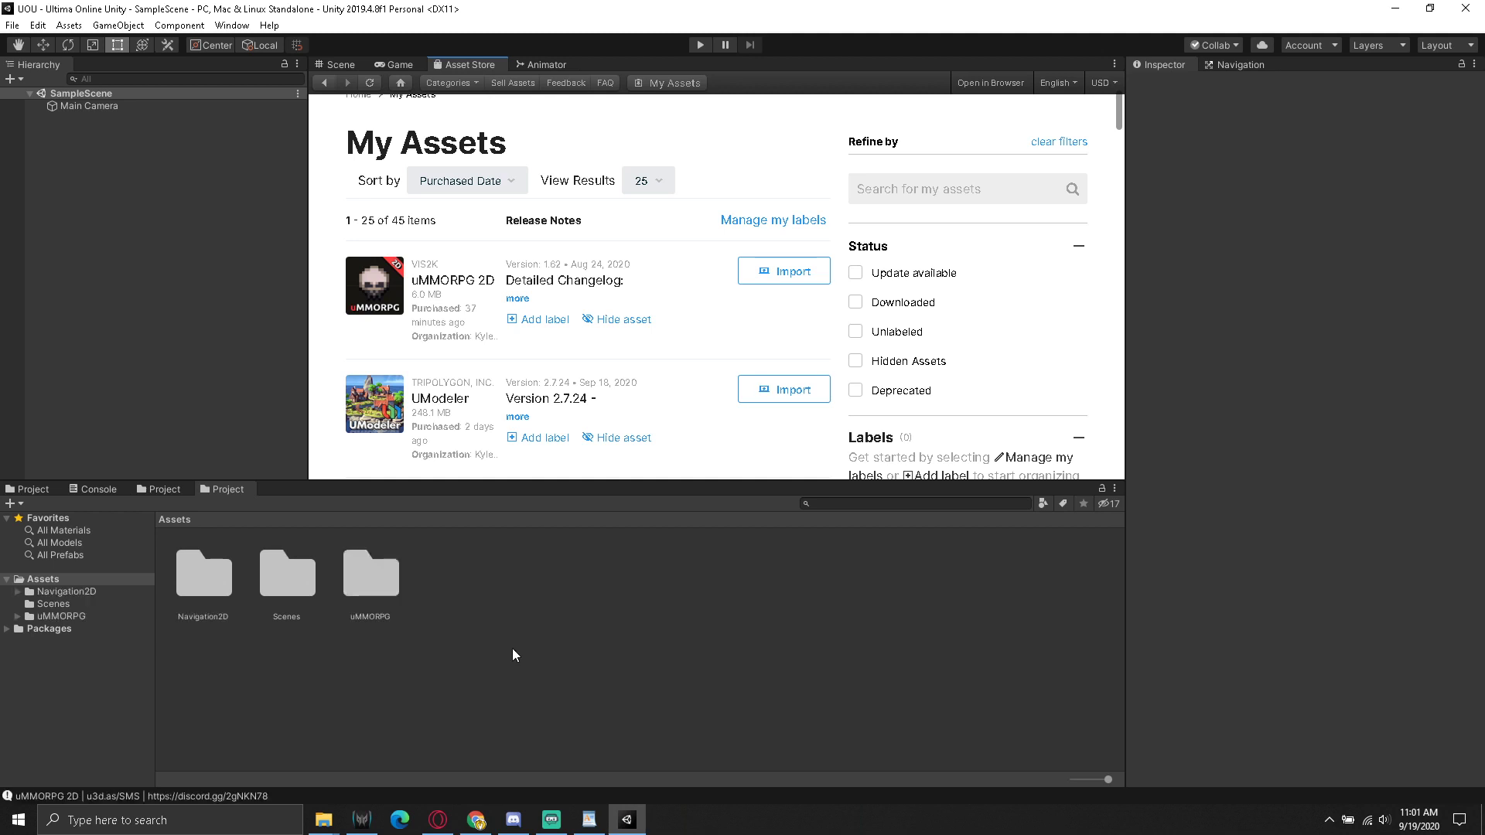
Add the World scene from uMMORPG/Scenes to the Hierarchy and remove SampleScene
left_click(388, 588)
double_click(389, 588)
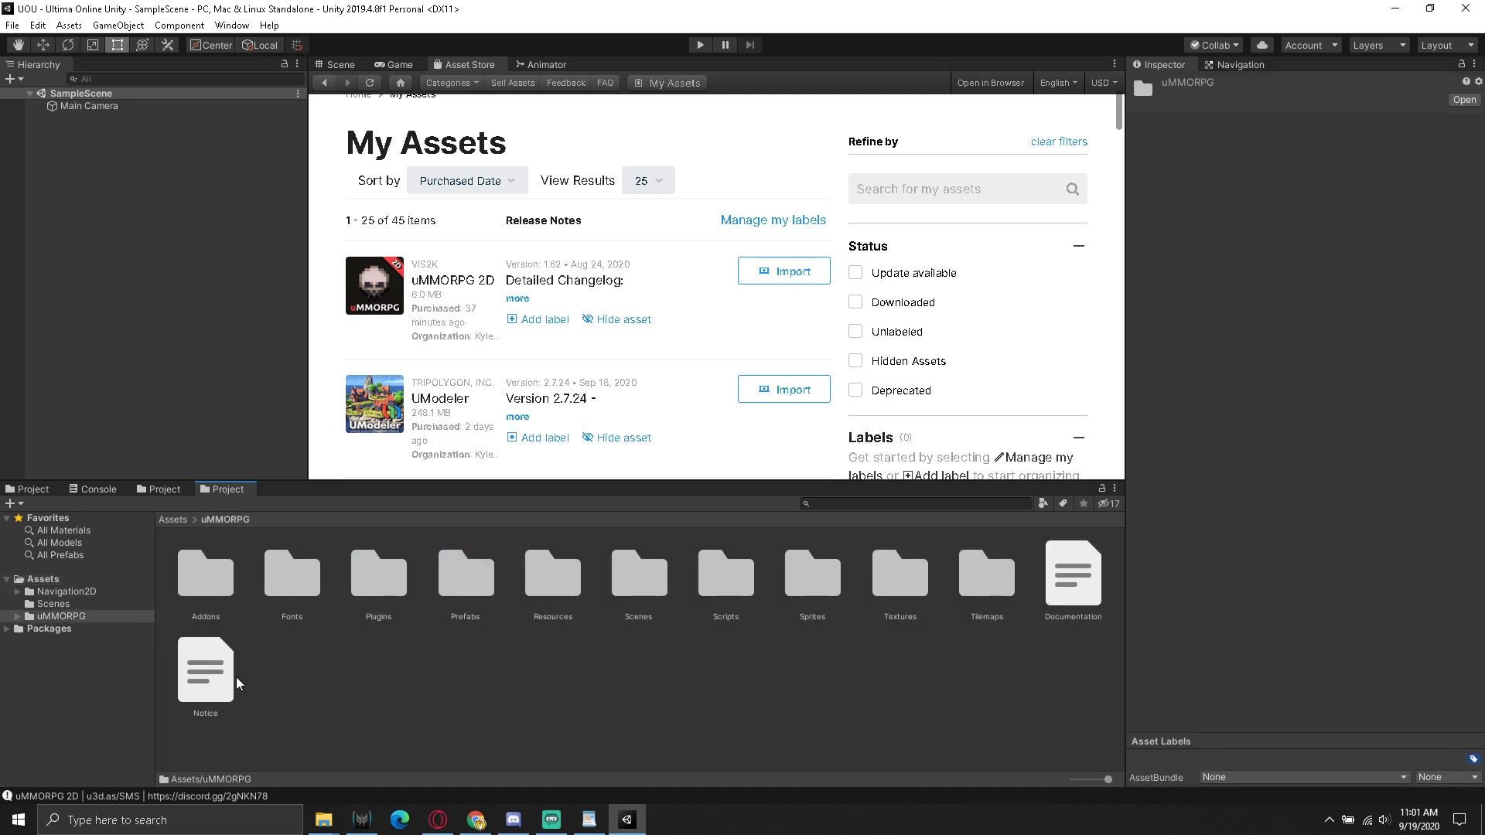
double_click(646, 590)
left_click_drag(276, 597, 170, 338)
right_click(81, 93)
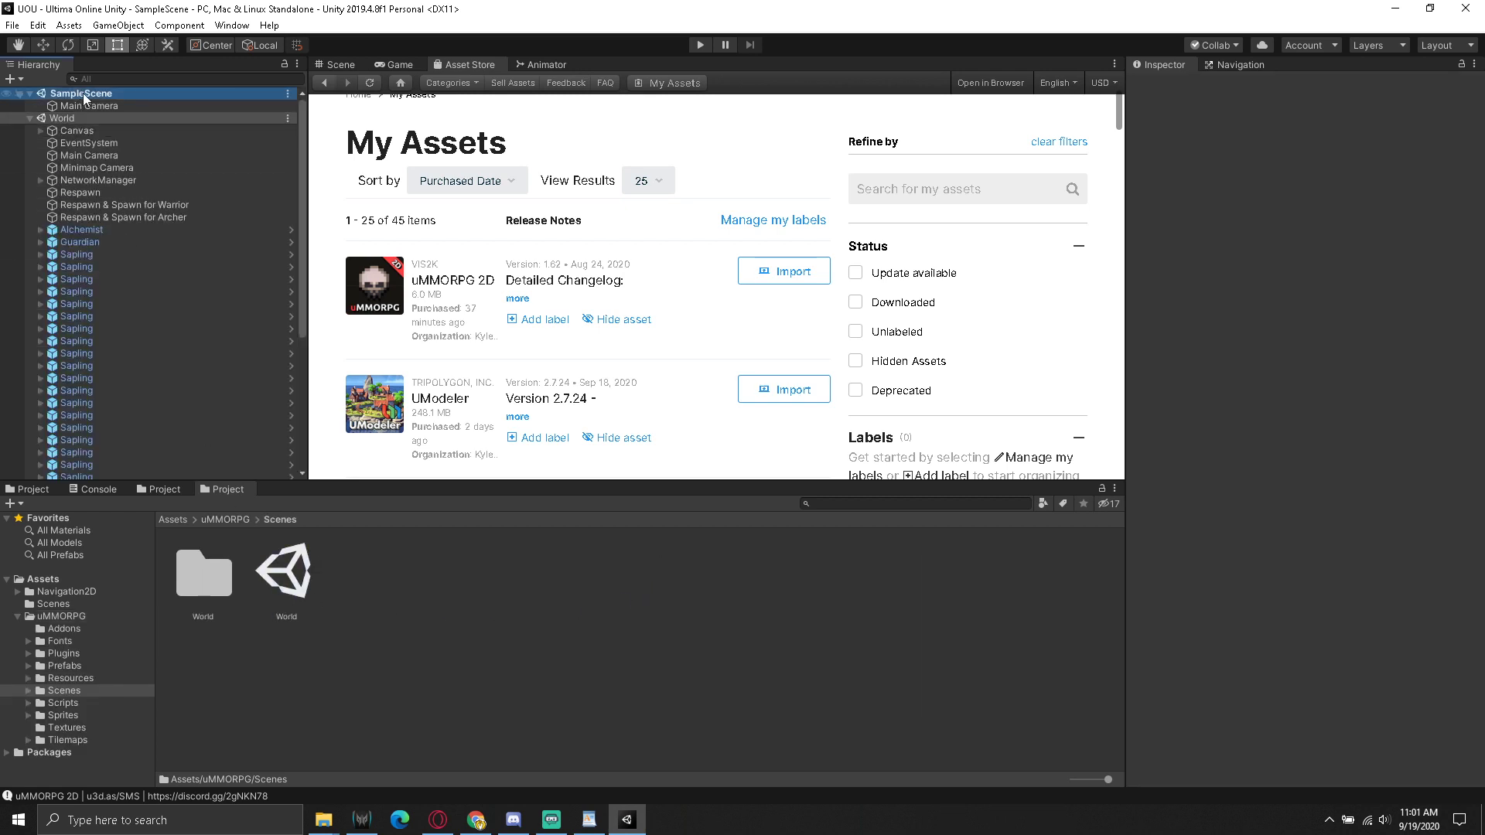
left_click(174, 200)
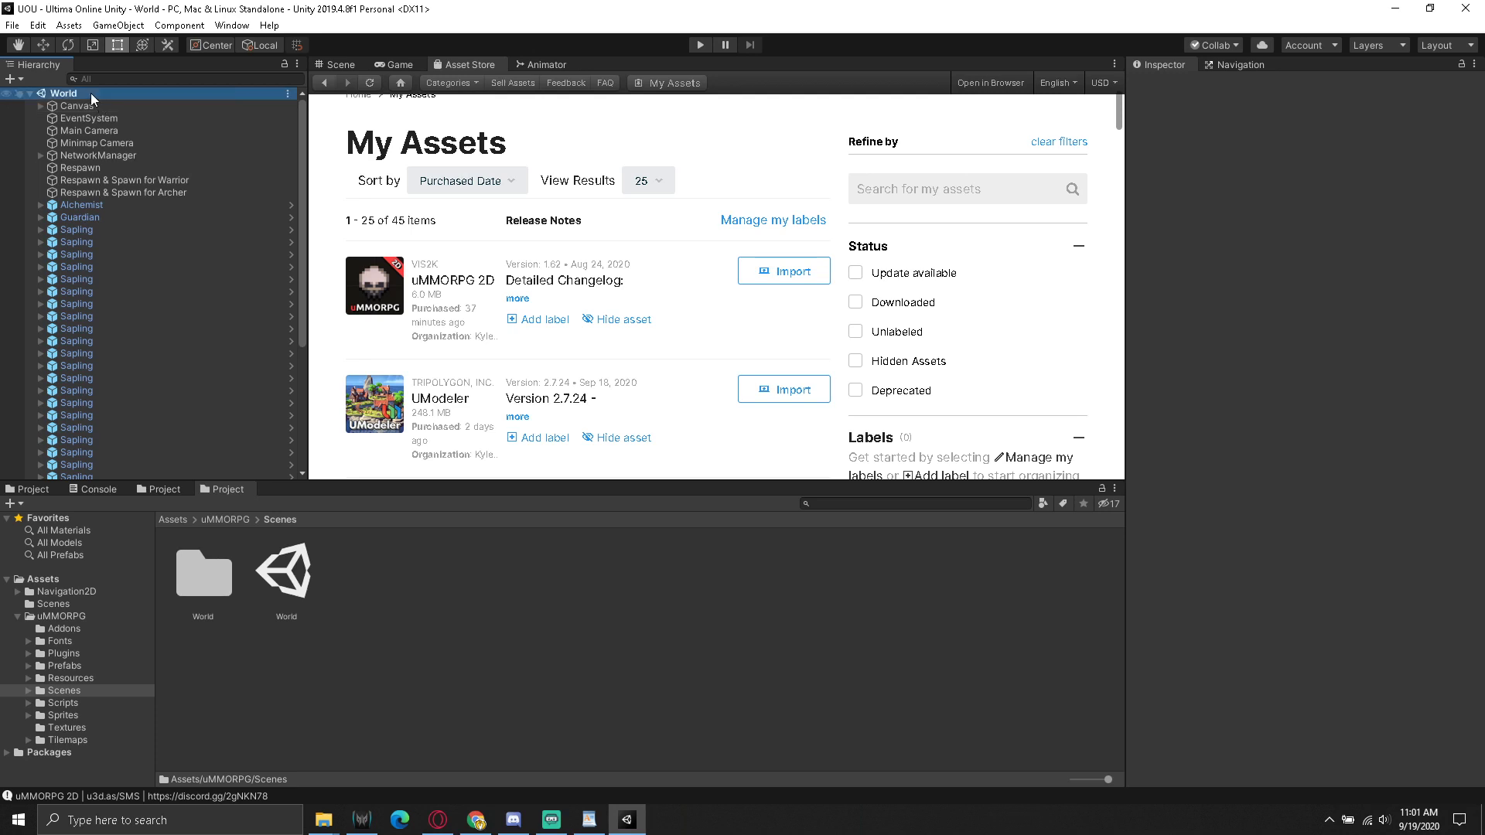
Save the World scene as 'Game' in Assets/Scenes
right_click(90, 93)
left_click(173, 144)
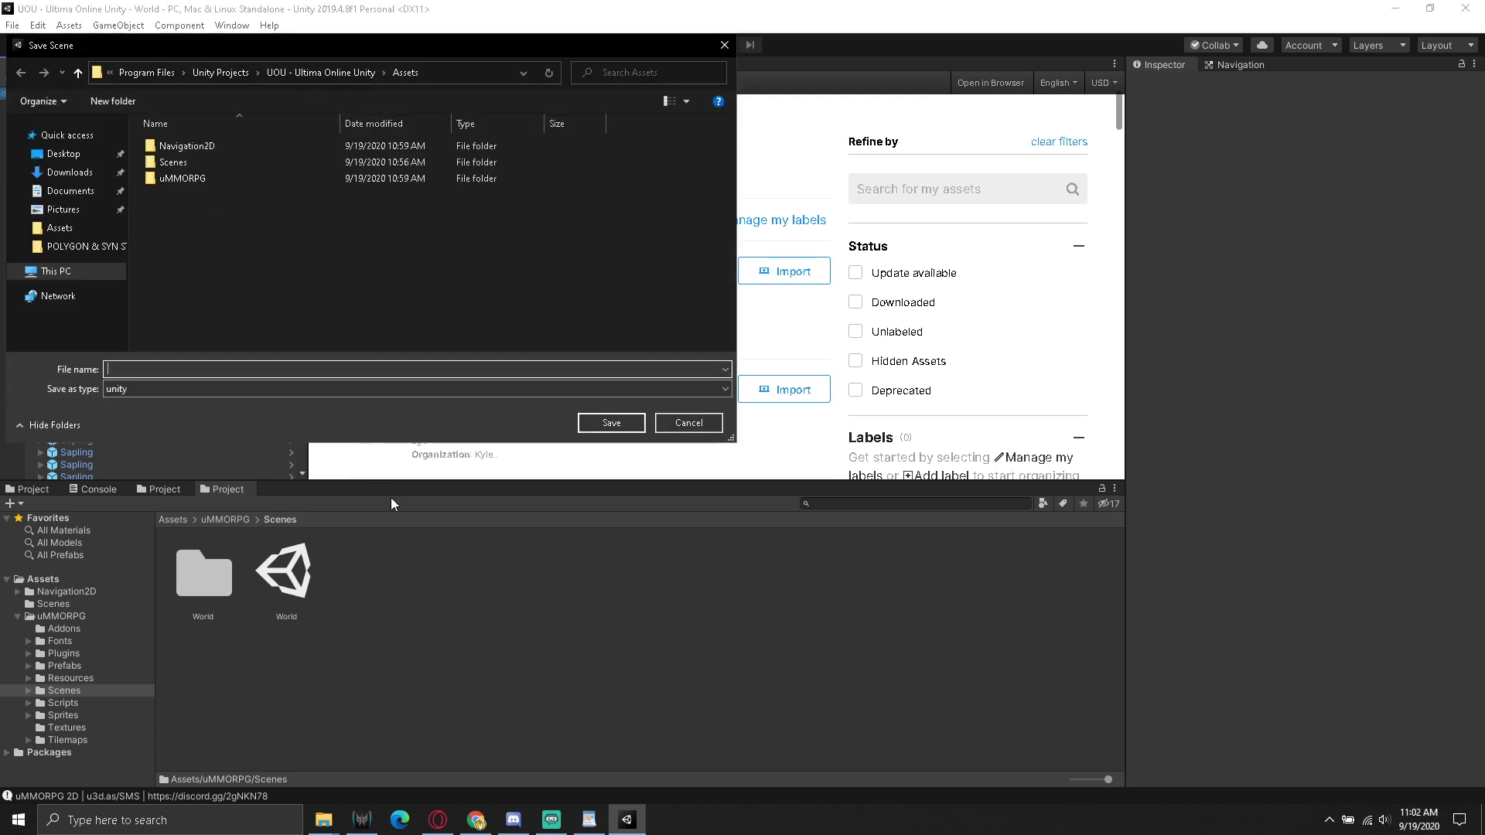
double_click(185, 164)
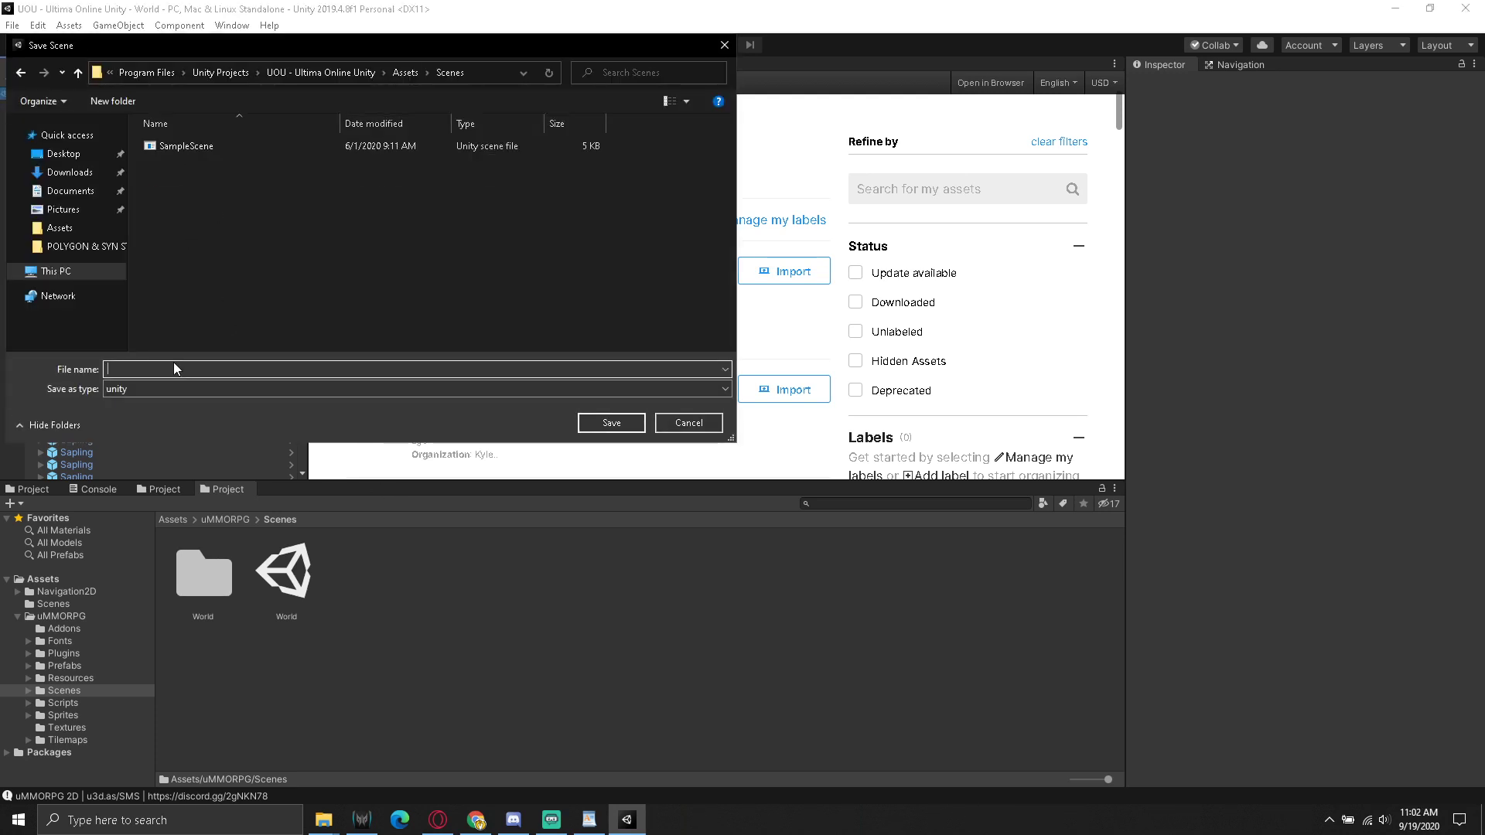
type("Game")
key("Return")
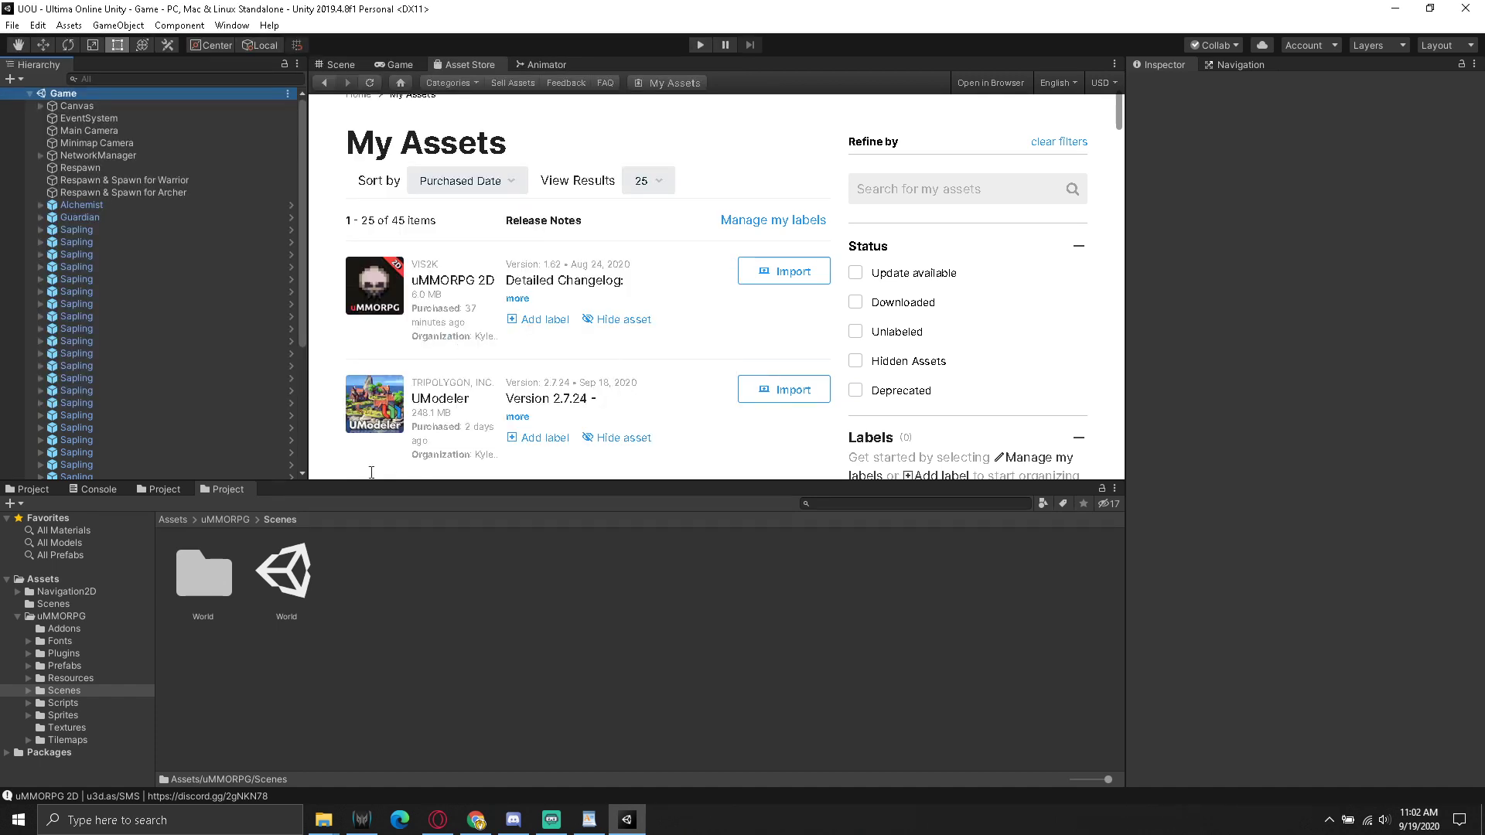
Delete the old SampleScene file from Assets/Scenes
left_click(181, 517)
double_click(290, 588)
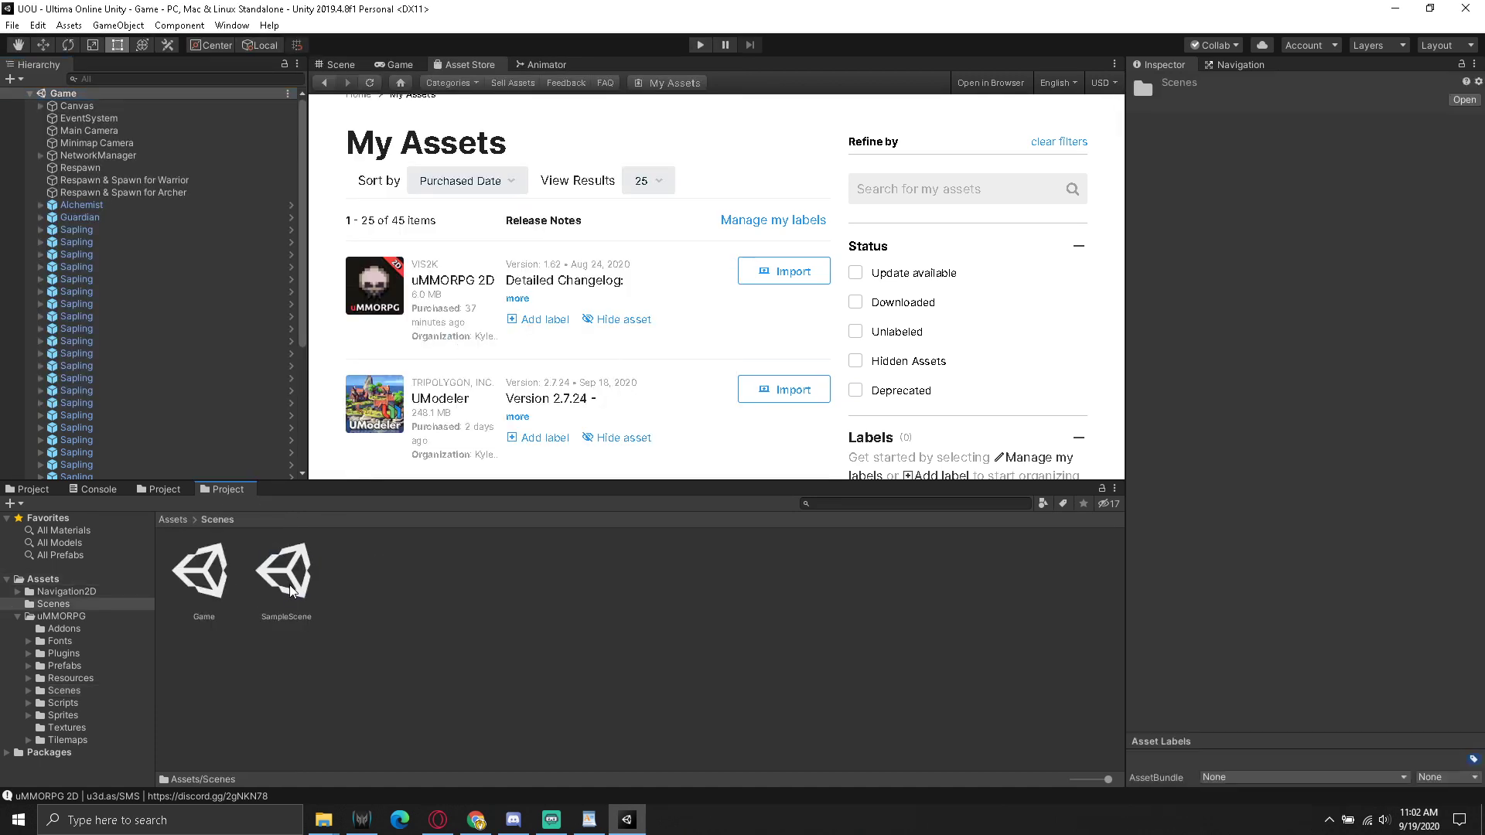
left_click(262, 587)
key("Delete")
key("Return")
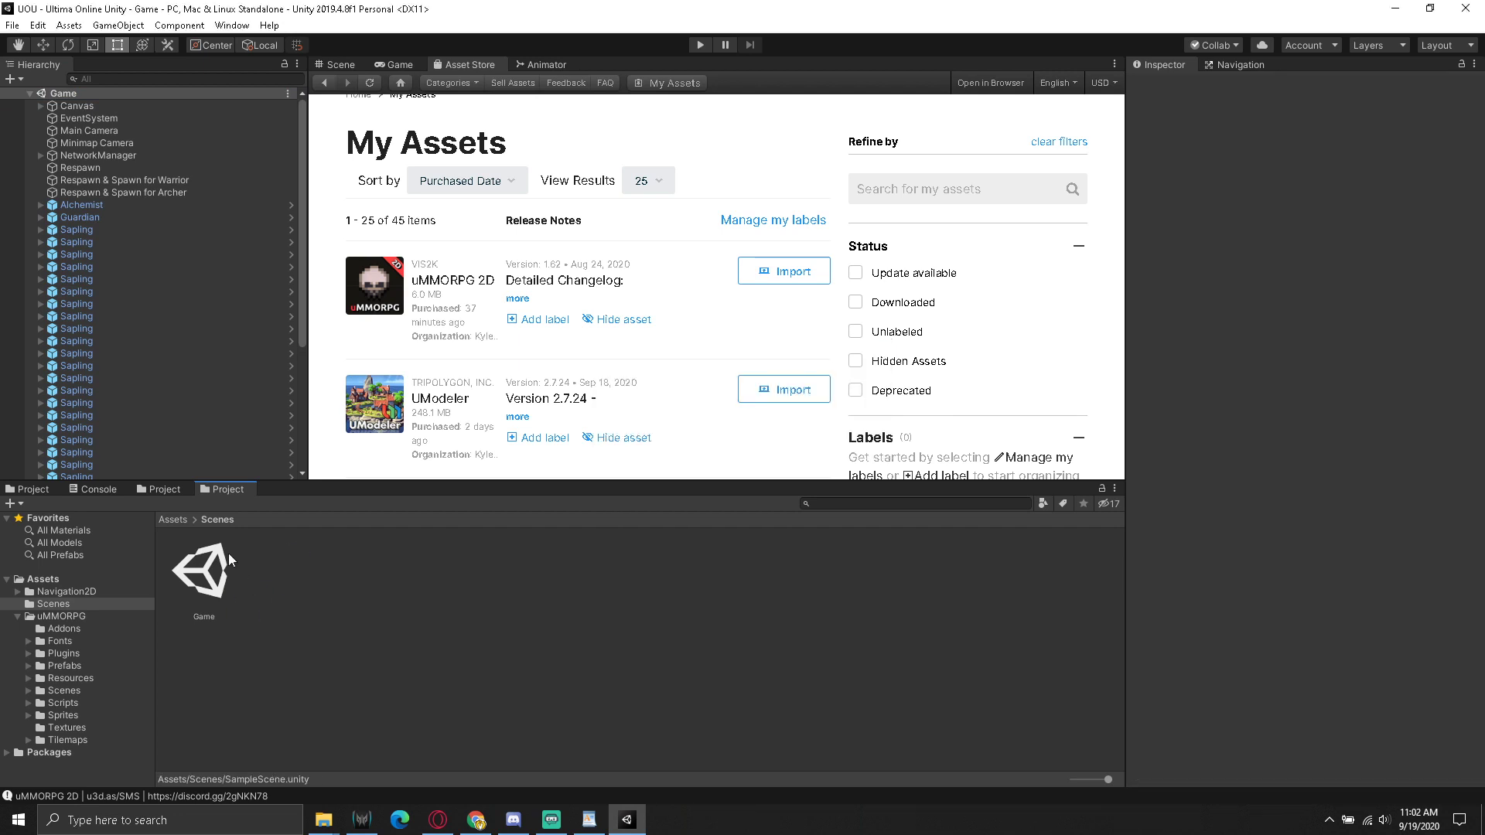
Delete Grid - Dungeon through Dungeon Entry, then Alchemist through the last Sapling from the Hierarchy
scroll(179, 438, "down", 5)
left_click(113, 470)
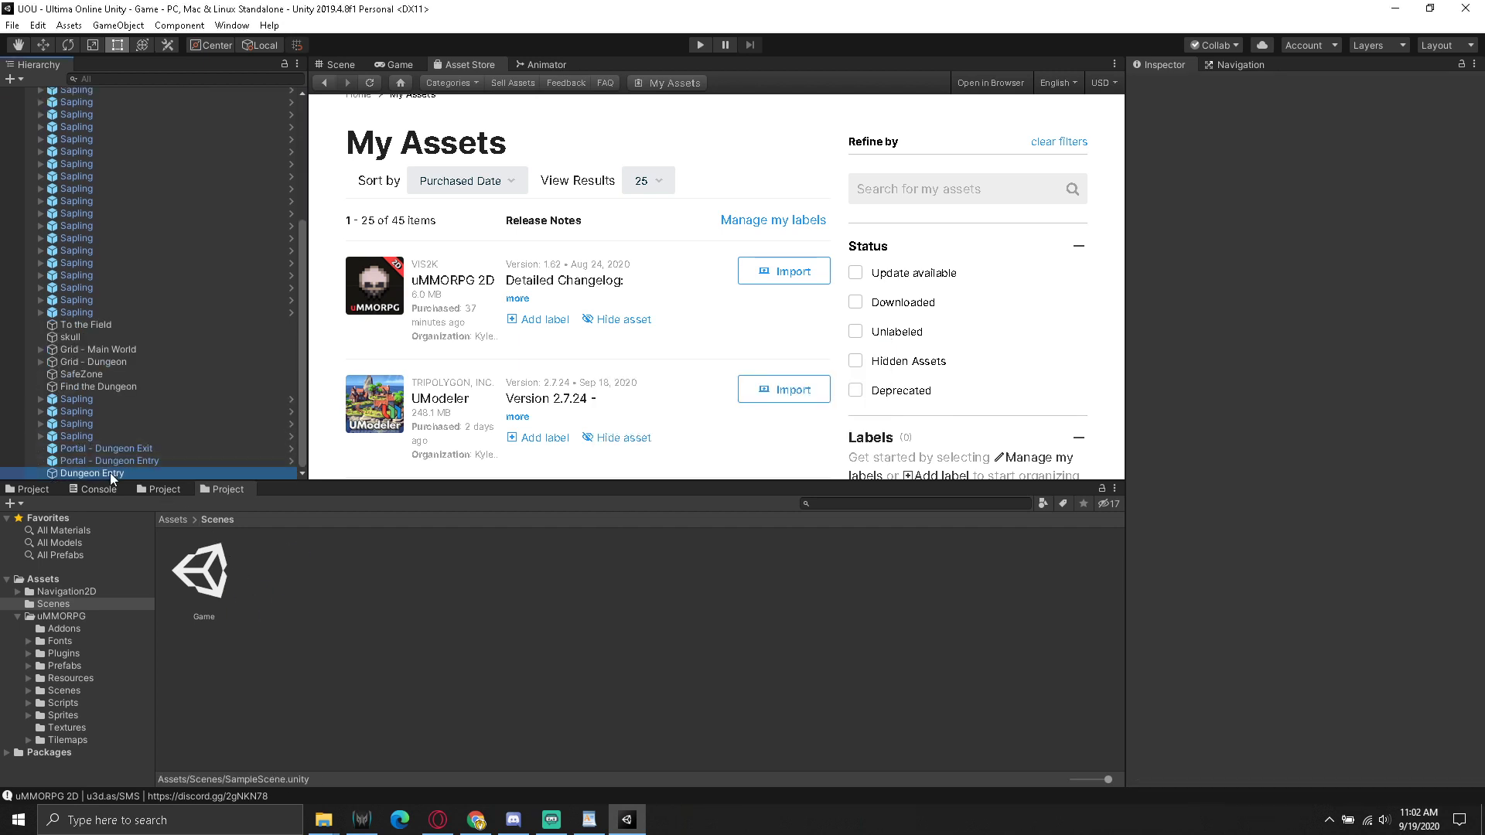
left_click(81, 362, "shift")
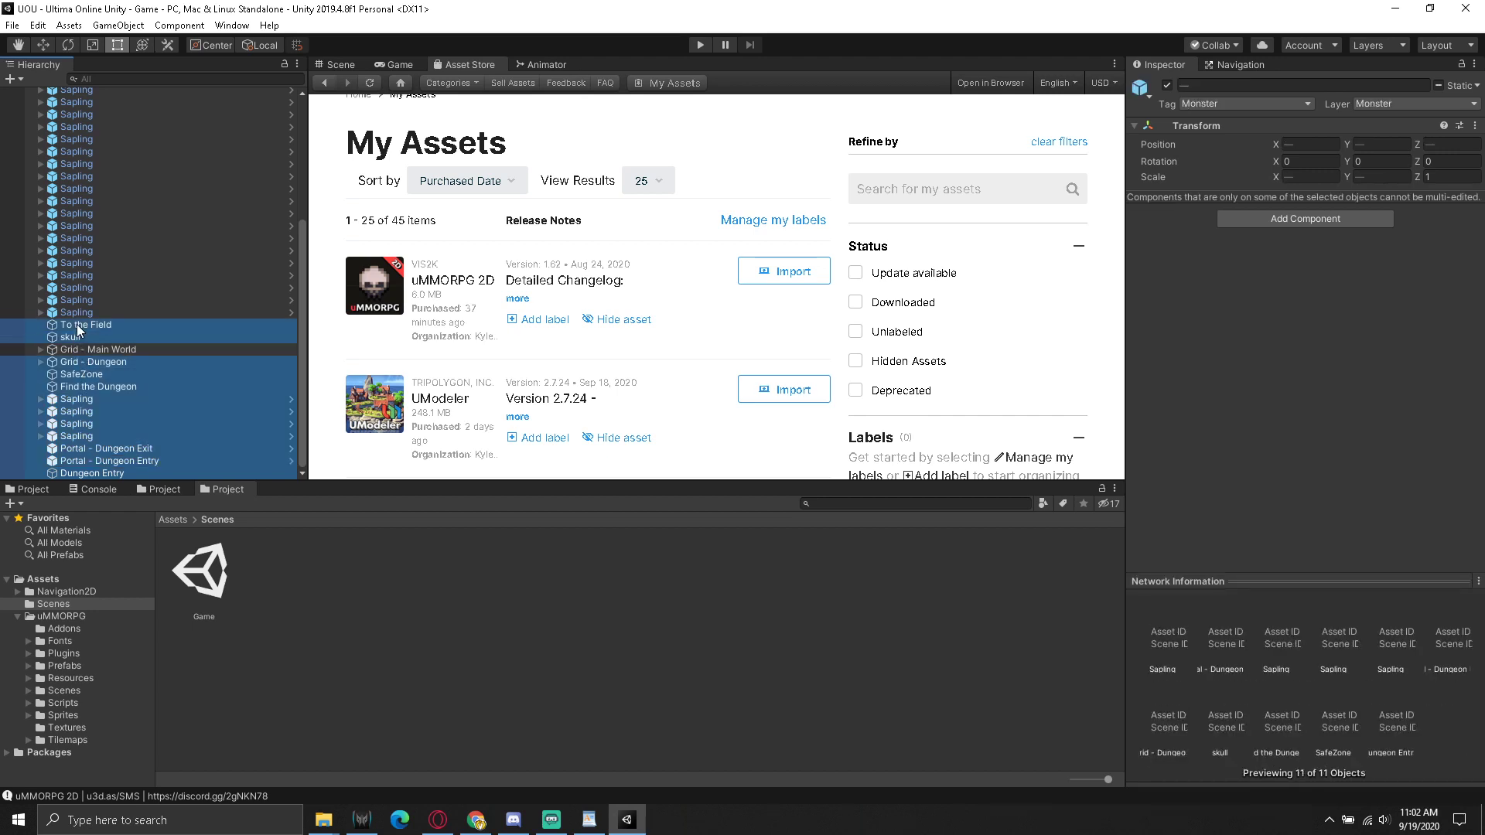
key("Delete")
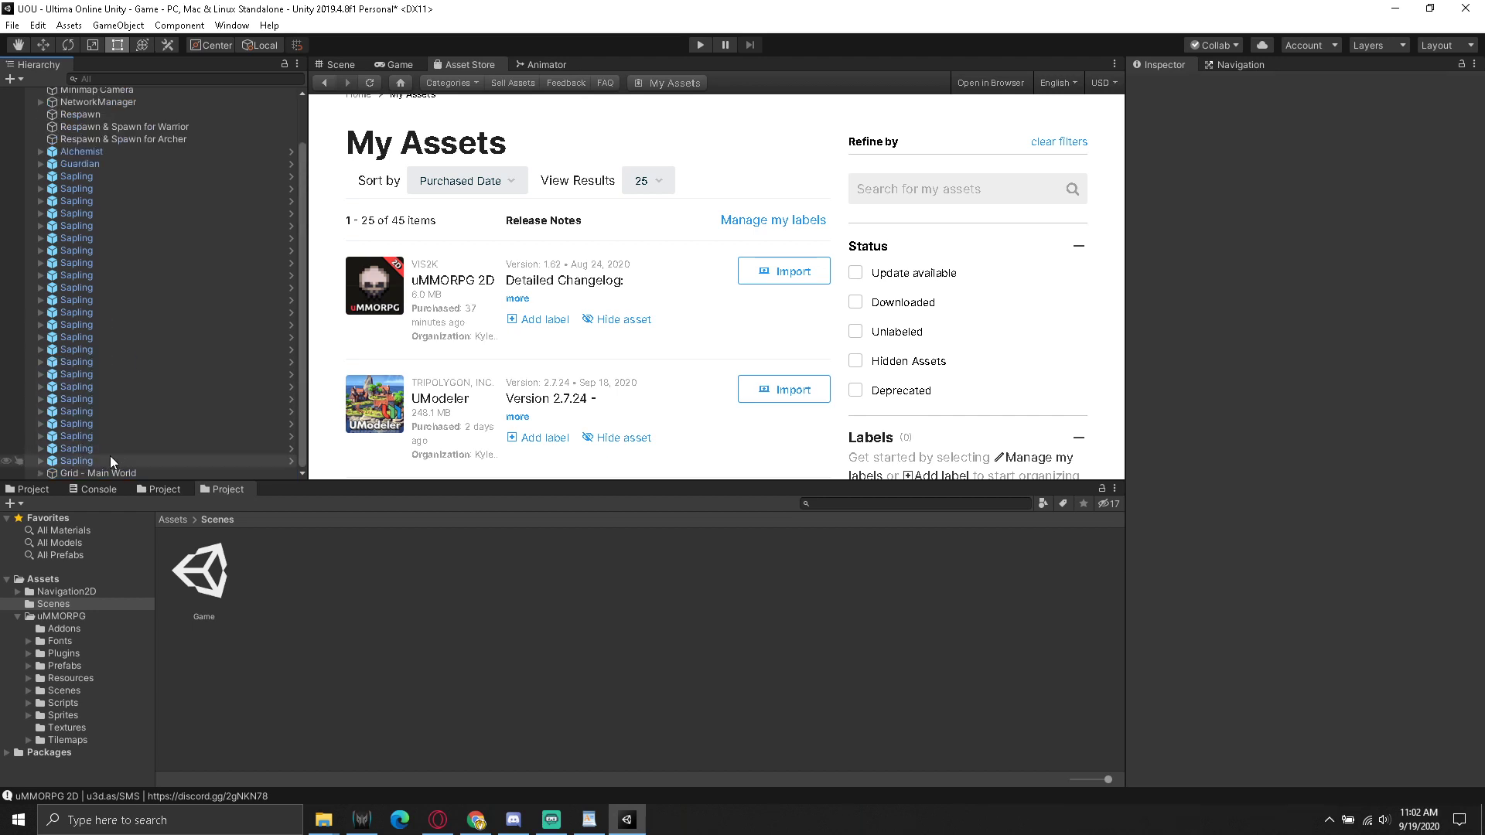
left_click(110, 458)
left_click(81, 152, "shift")
scroll(174, 403, "up", 3)
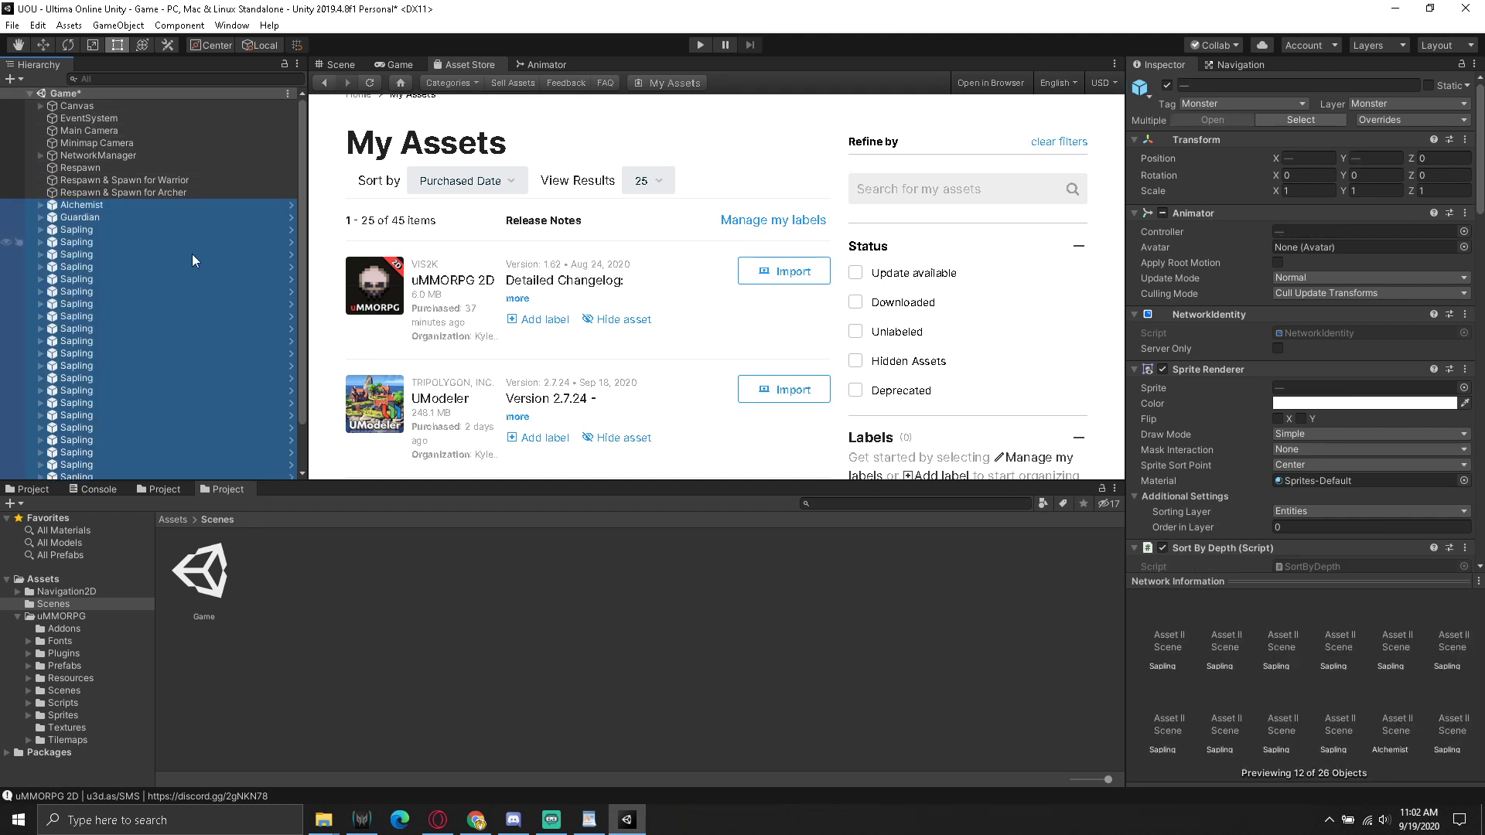
key("Delete")
Frame the main world map with its house and stone walls in the Scene view, then show top-level Assets
left_click(105, 154)
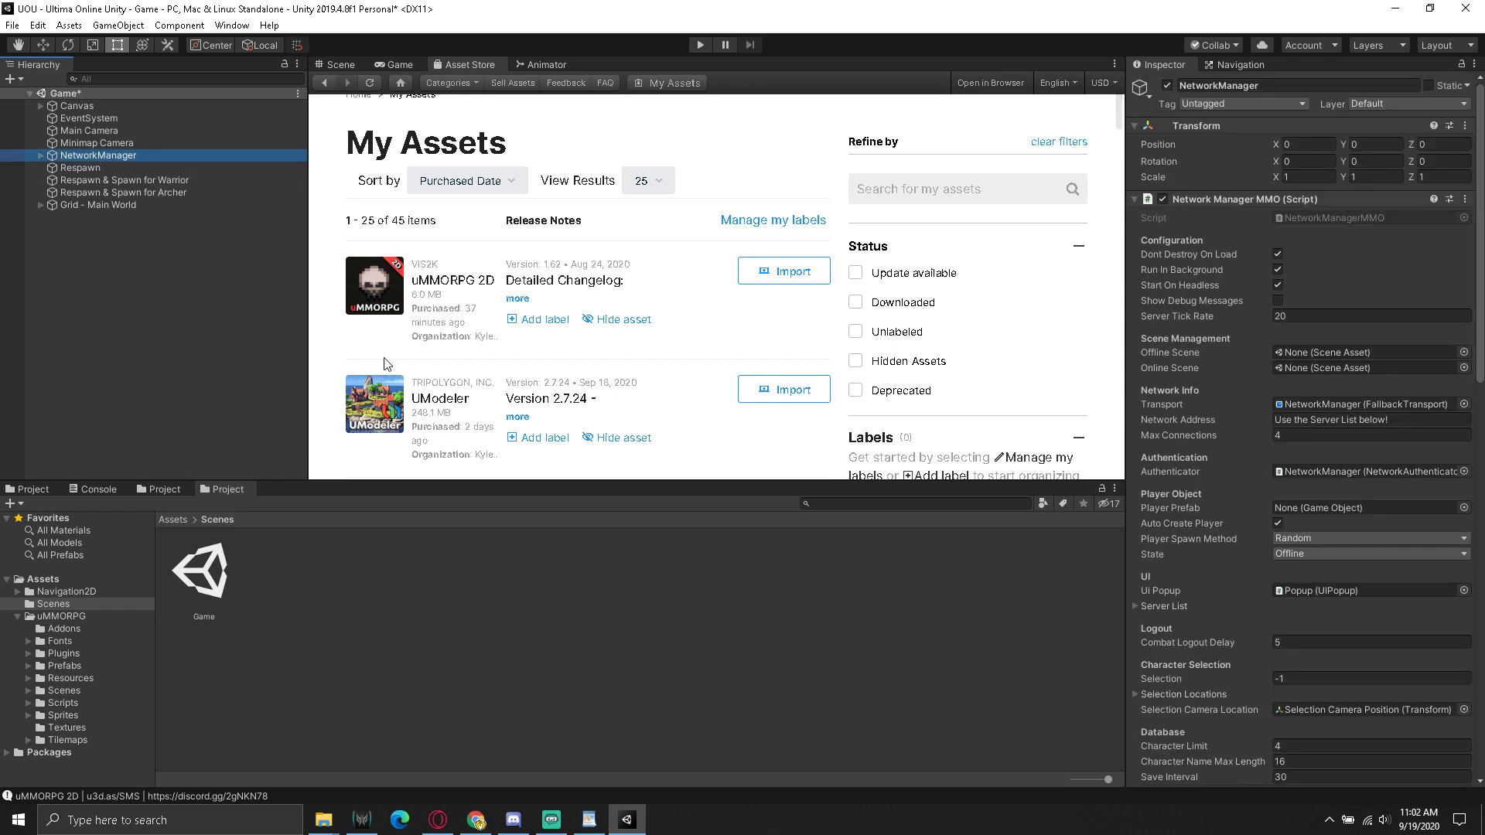
left_click(342, 62)
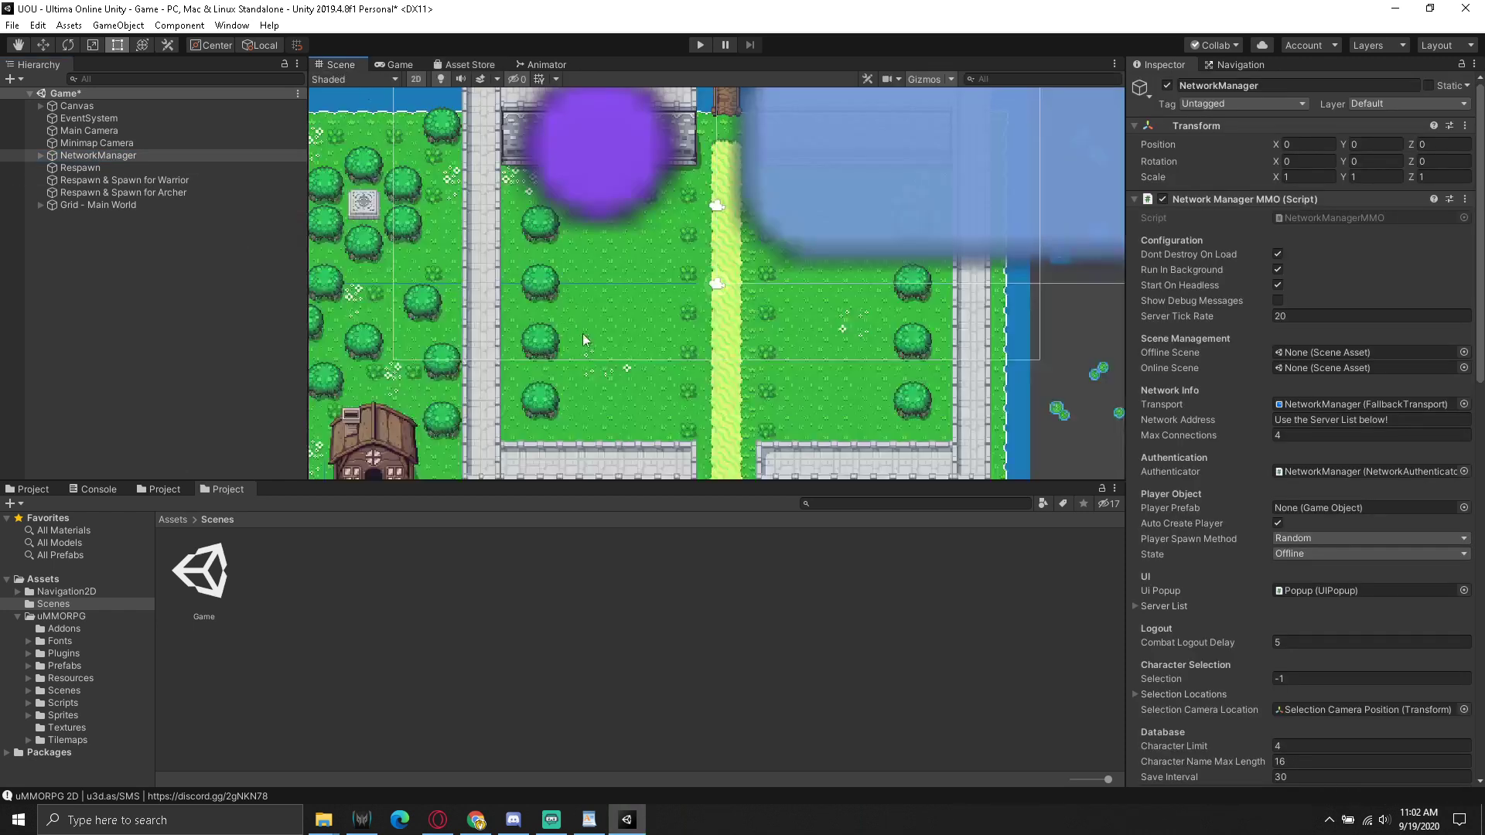
middle_click_drag(583, 333, 640, 108)
scroll(647, 249, "down", 2)
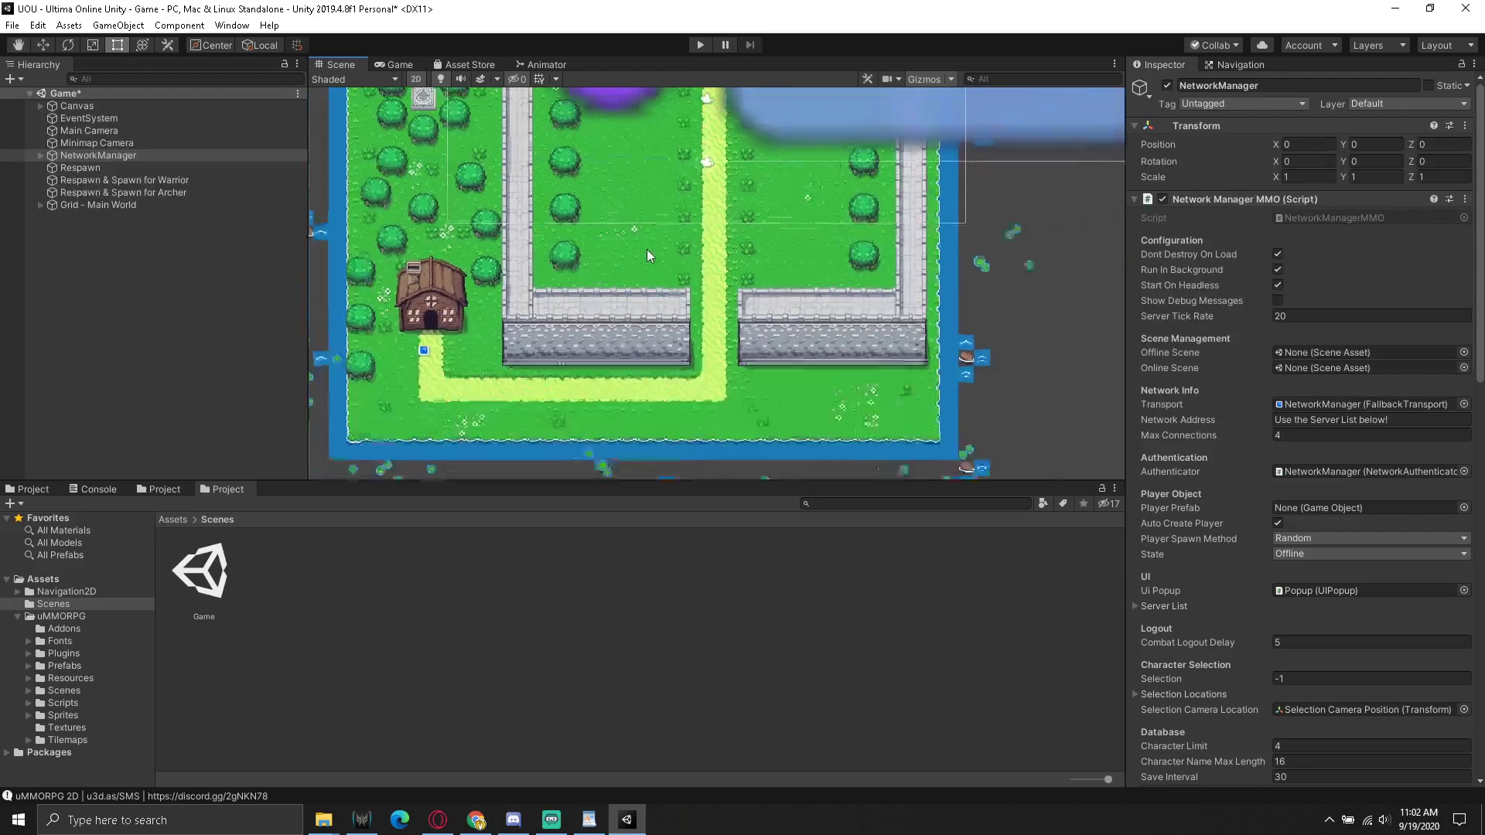
scroll(648, 275, "down", 2)
scroll(647, 275, "up", 2)
scroll(648, 272, "up", 1)
middle_click_drag(618, 218, 668, 217)
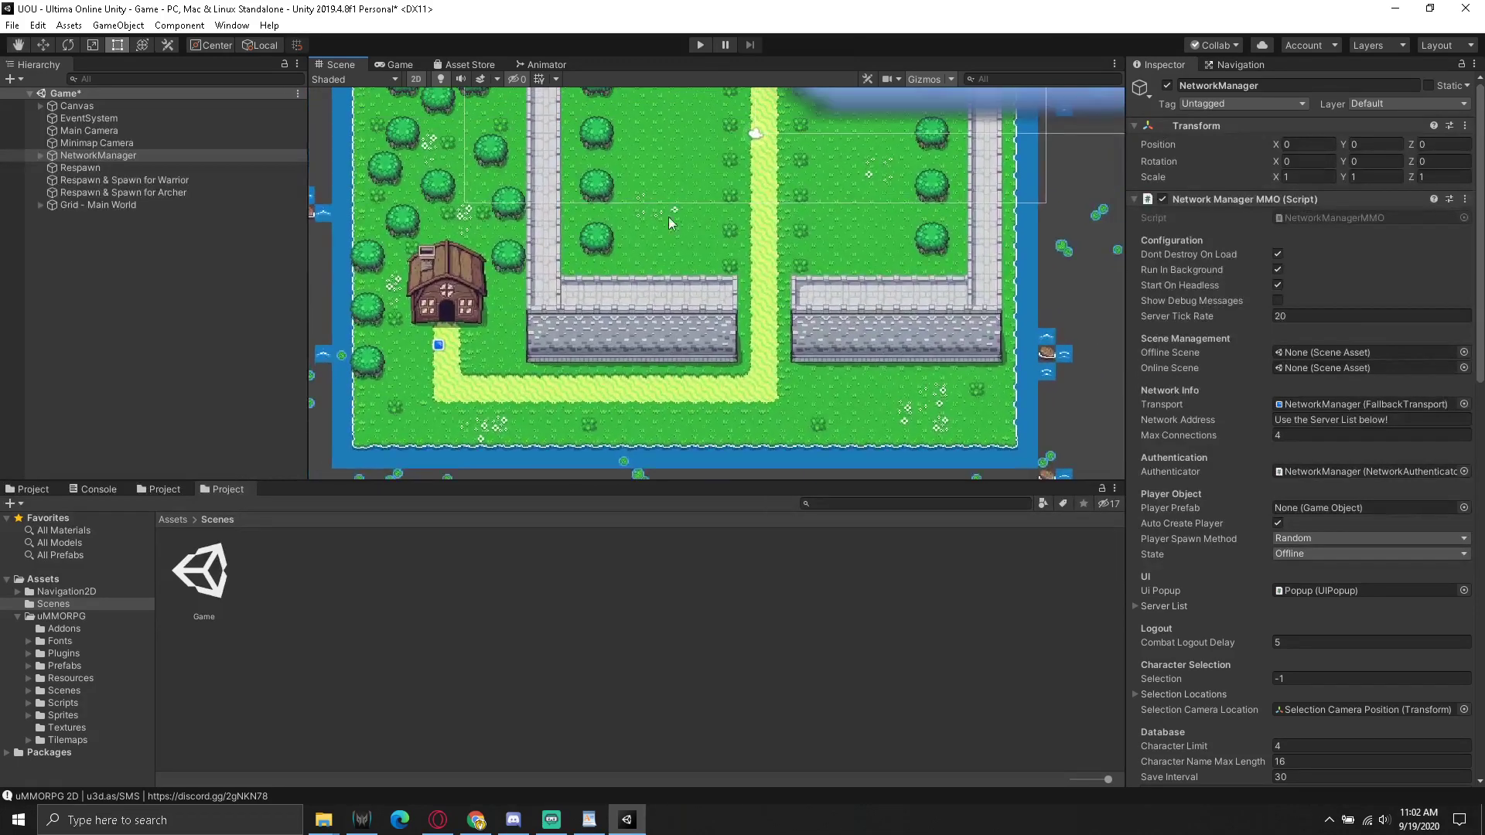
left_click(171, 520)
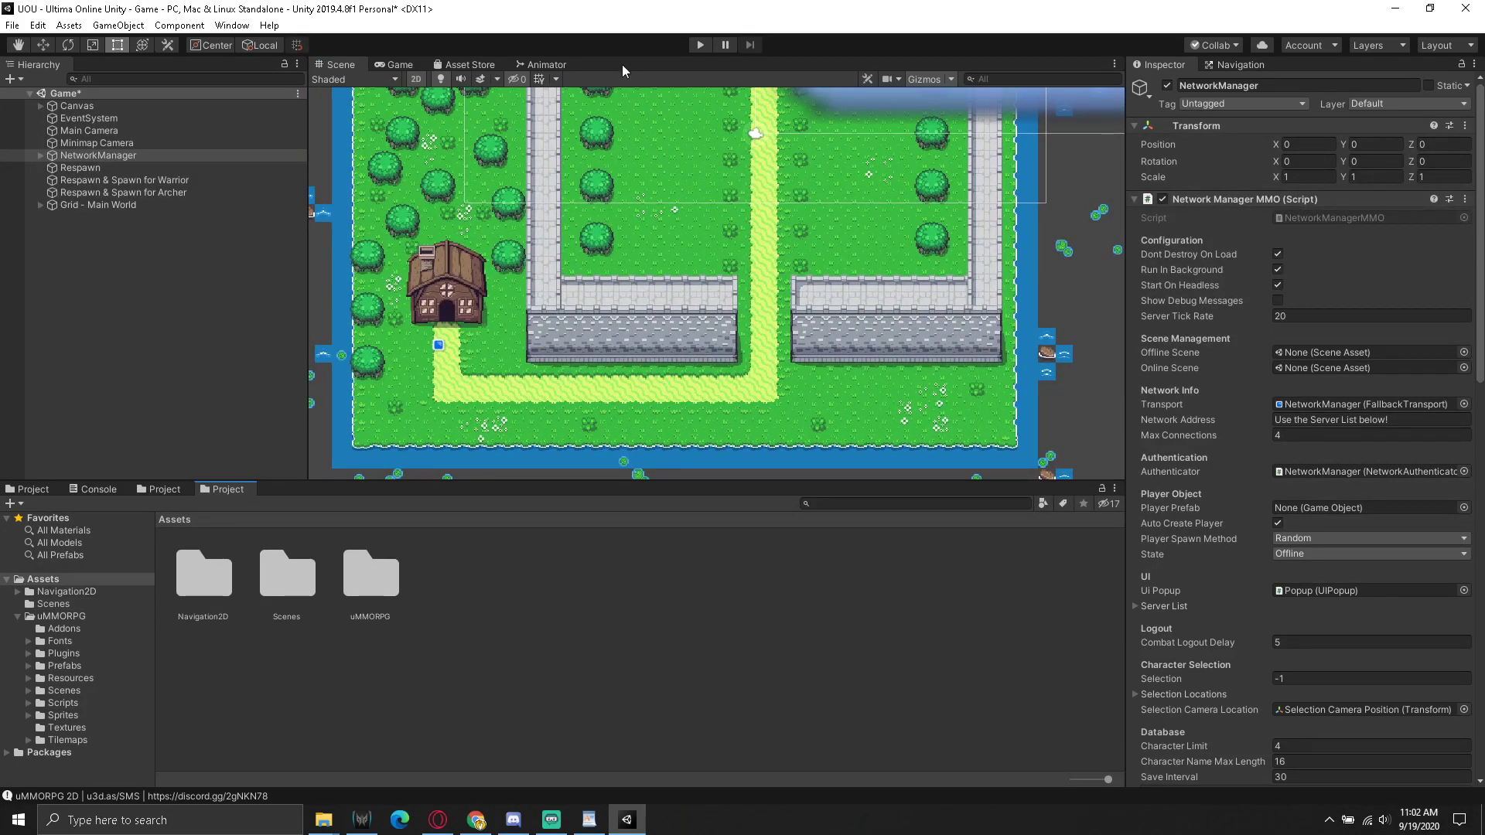
Play-test the game, then save the Game scene and the project, and return to My Assets
left_click(697, 47)
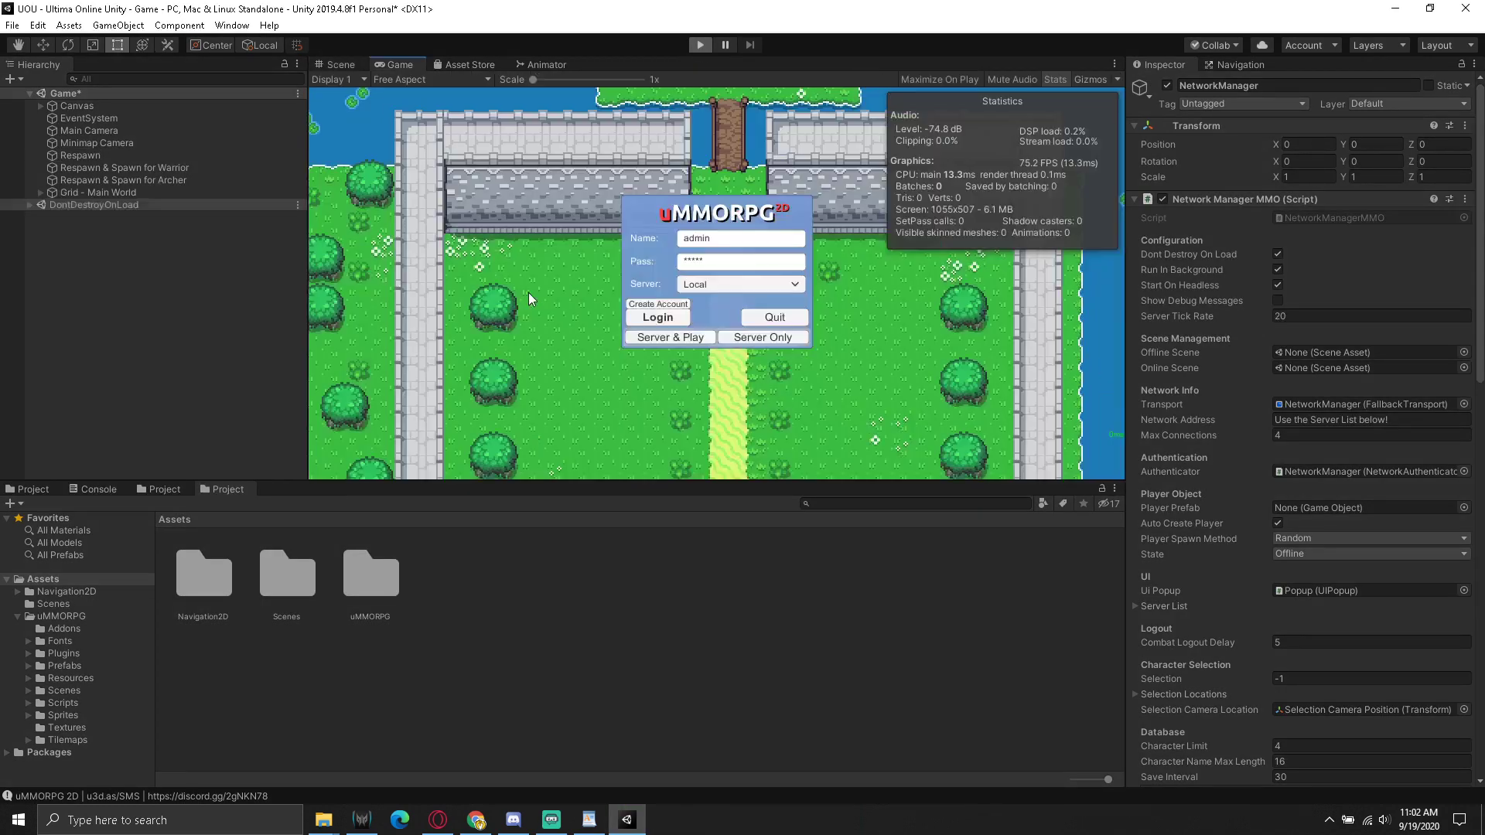
left_click(700, 46)
left_click(12, 24)
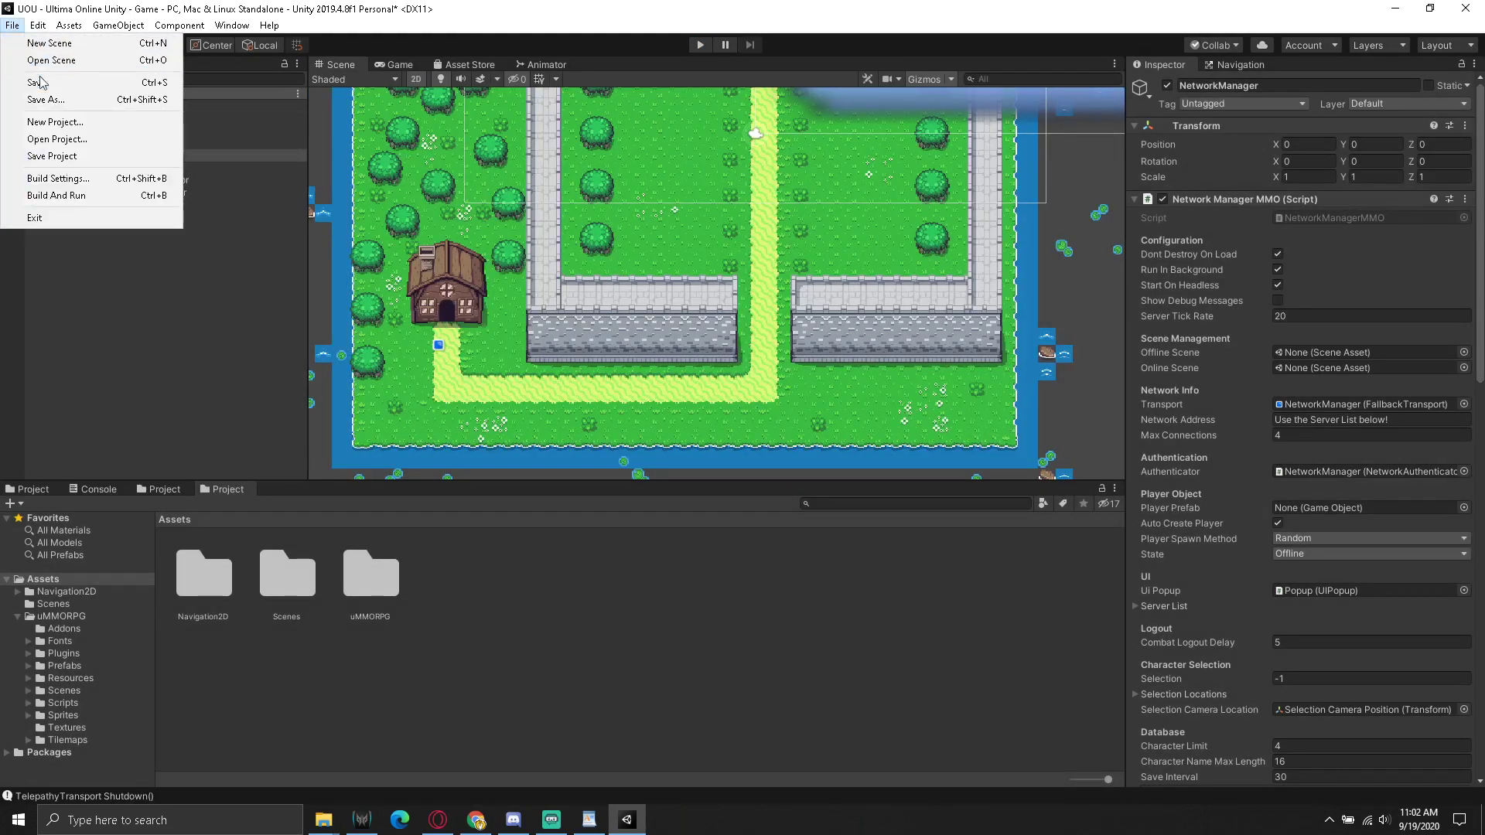
left_click(31, 91)
left_click(11, 24)
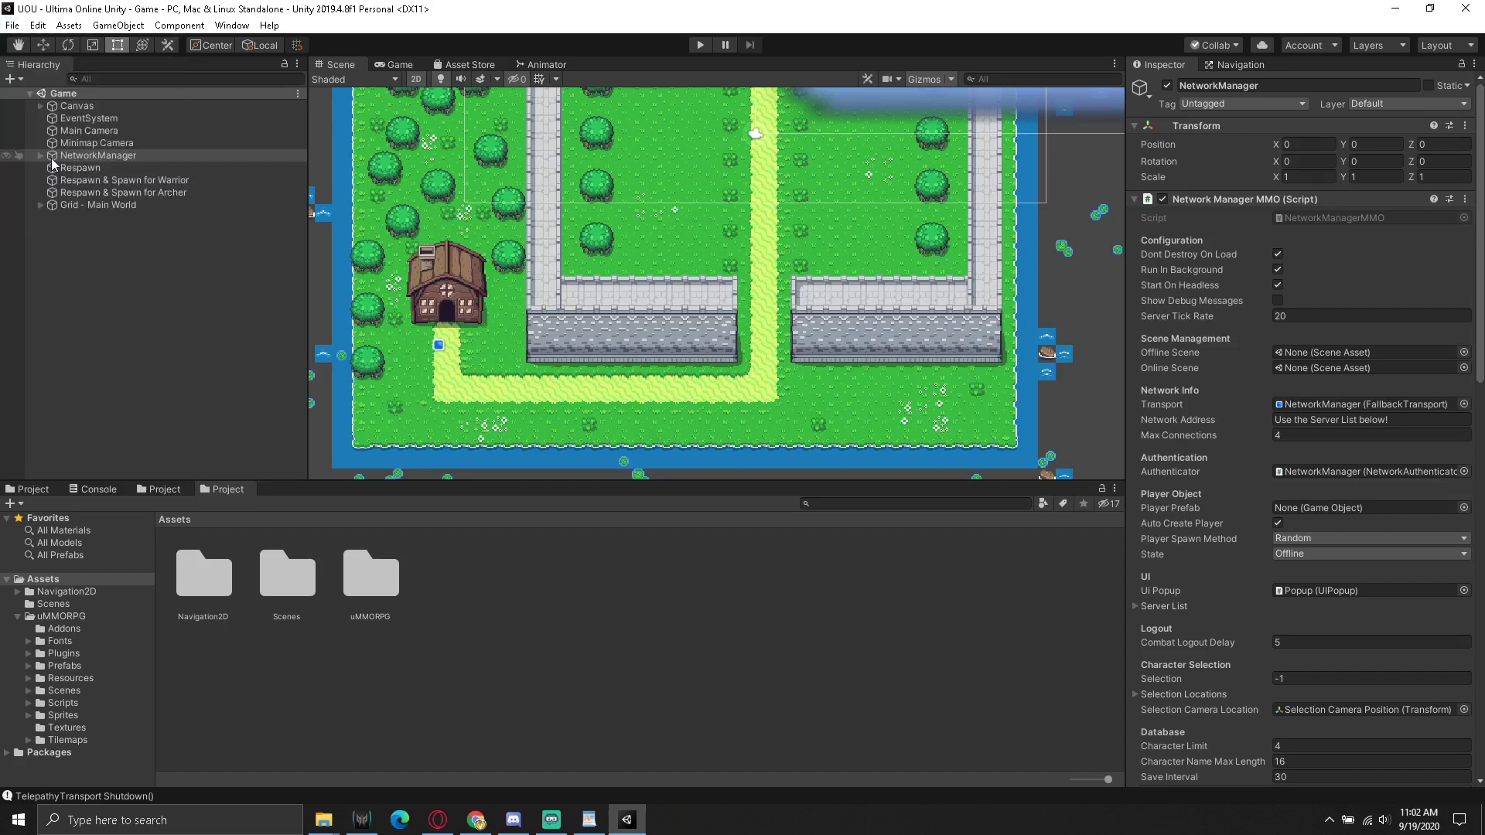
left_click(54, 157)
left_click(459, 68)
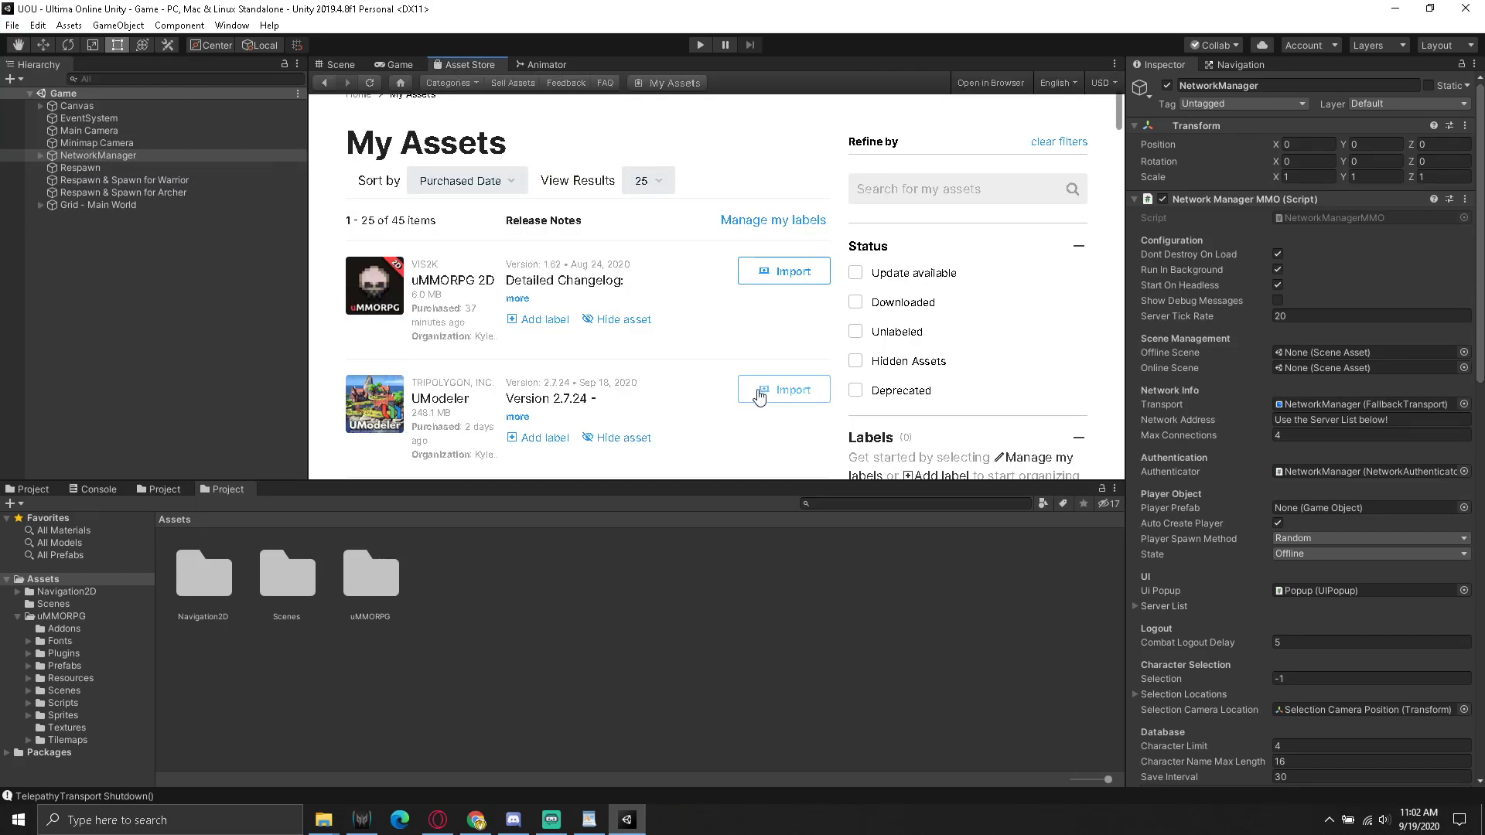
Import all UModeler package files, adding the tripolygon folder to Assets
left_click(785, 399)
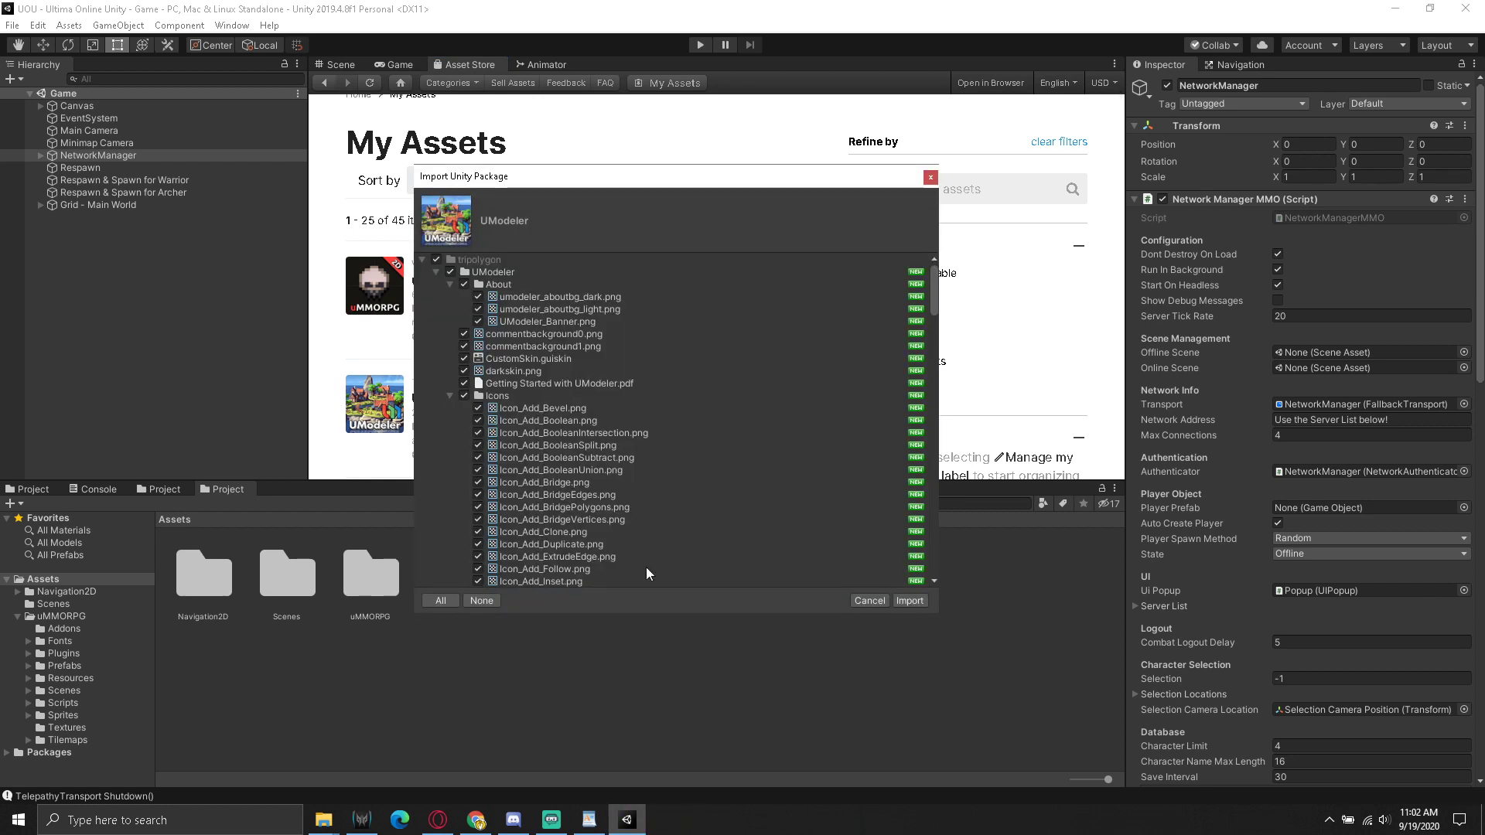
left_click(905, 600)
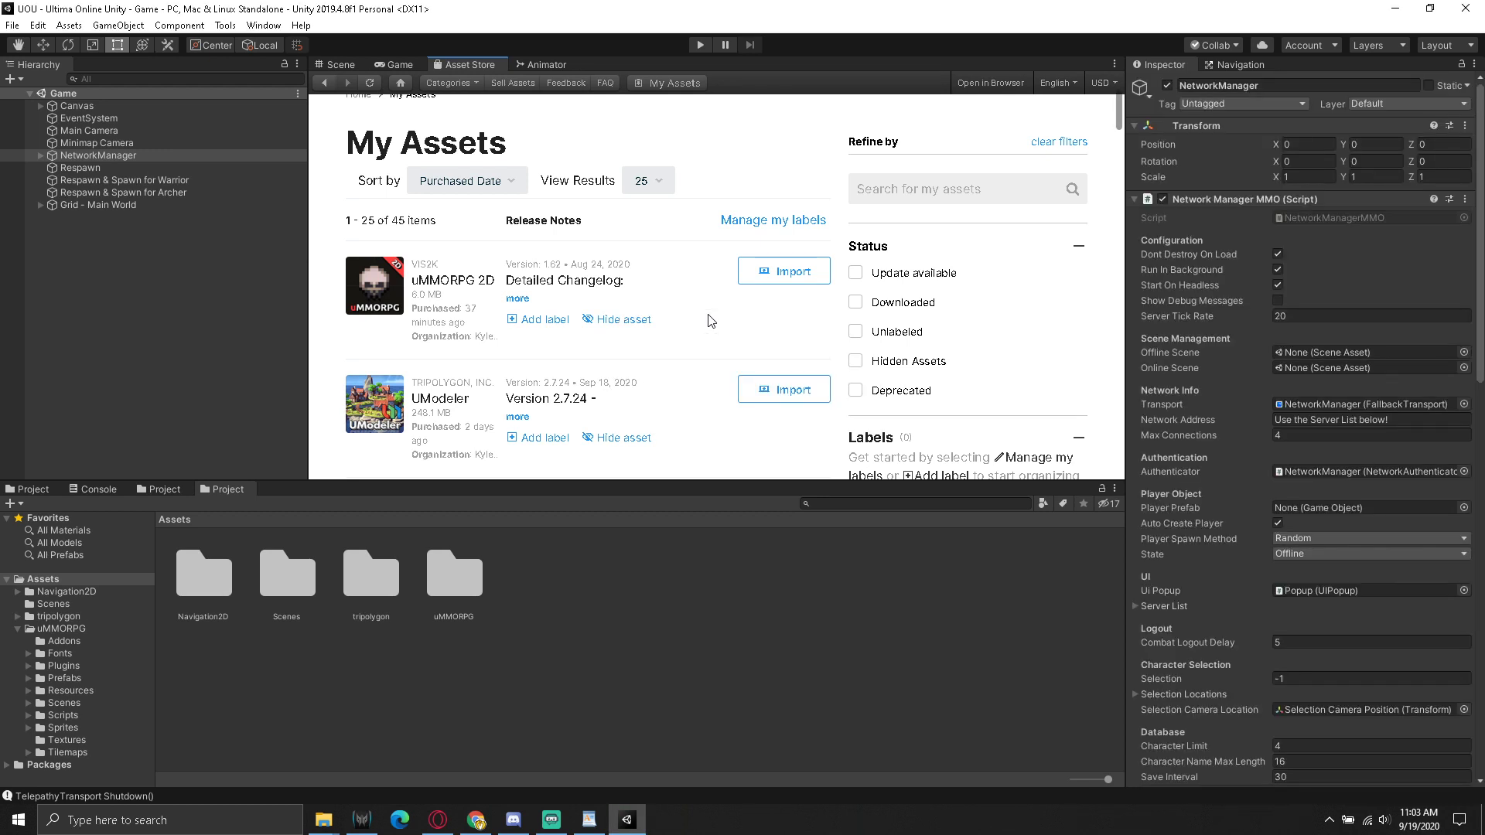
left_click(225, 26)
Open the UModeler menu window via Tools > UModeler and dock it beside the Inspector panels
mouse_move(259, 42)
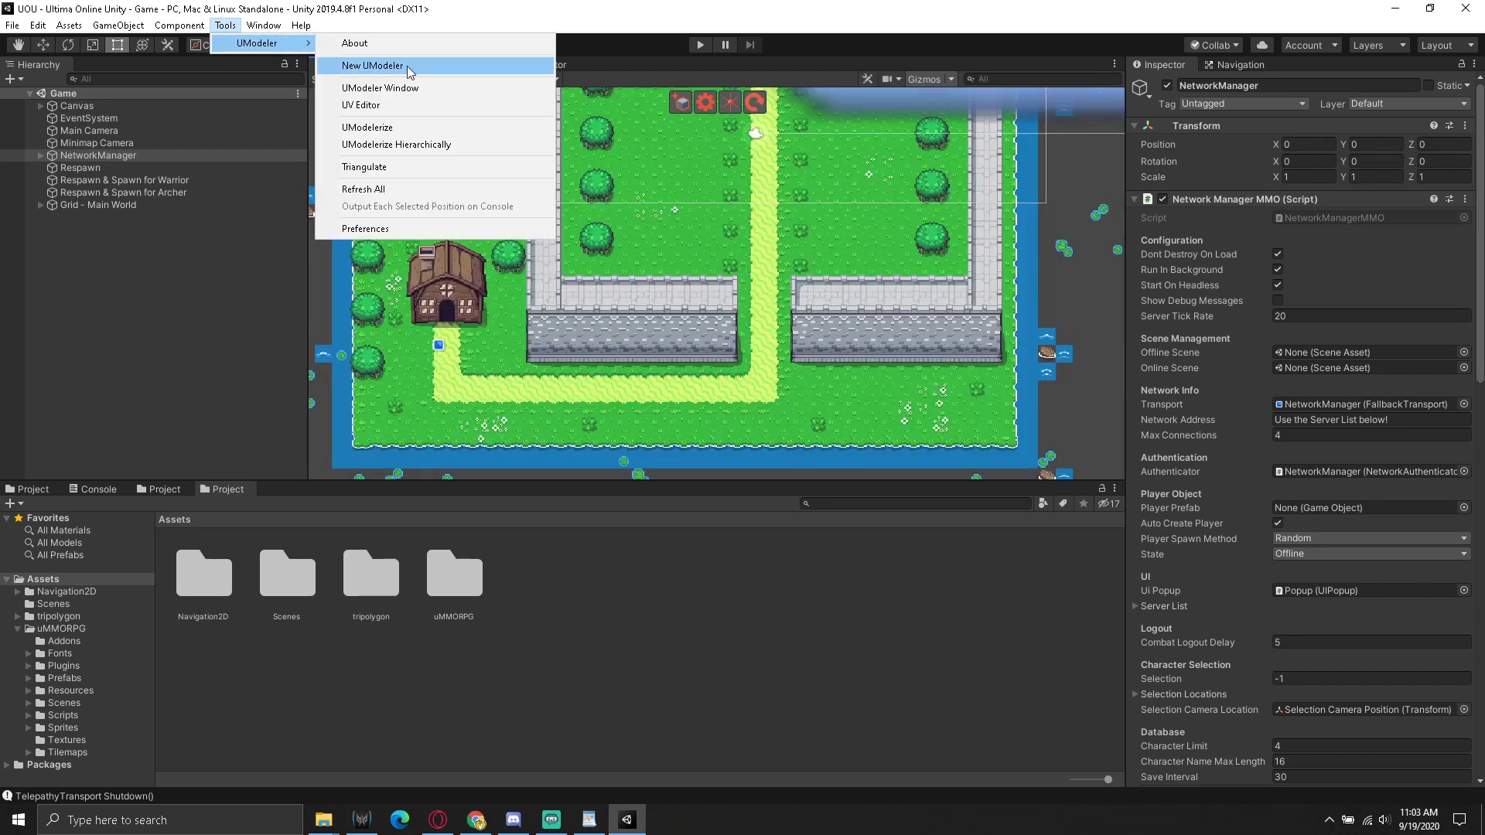
left_click(415, 89)
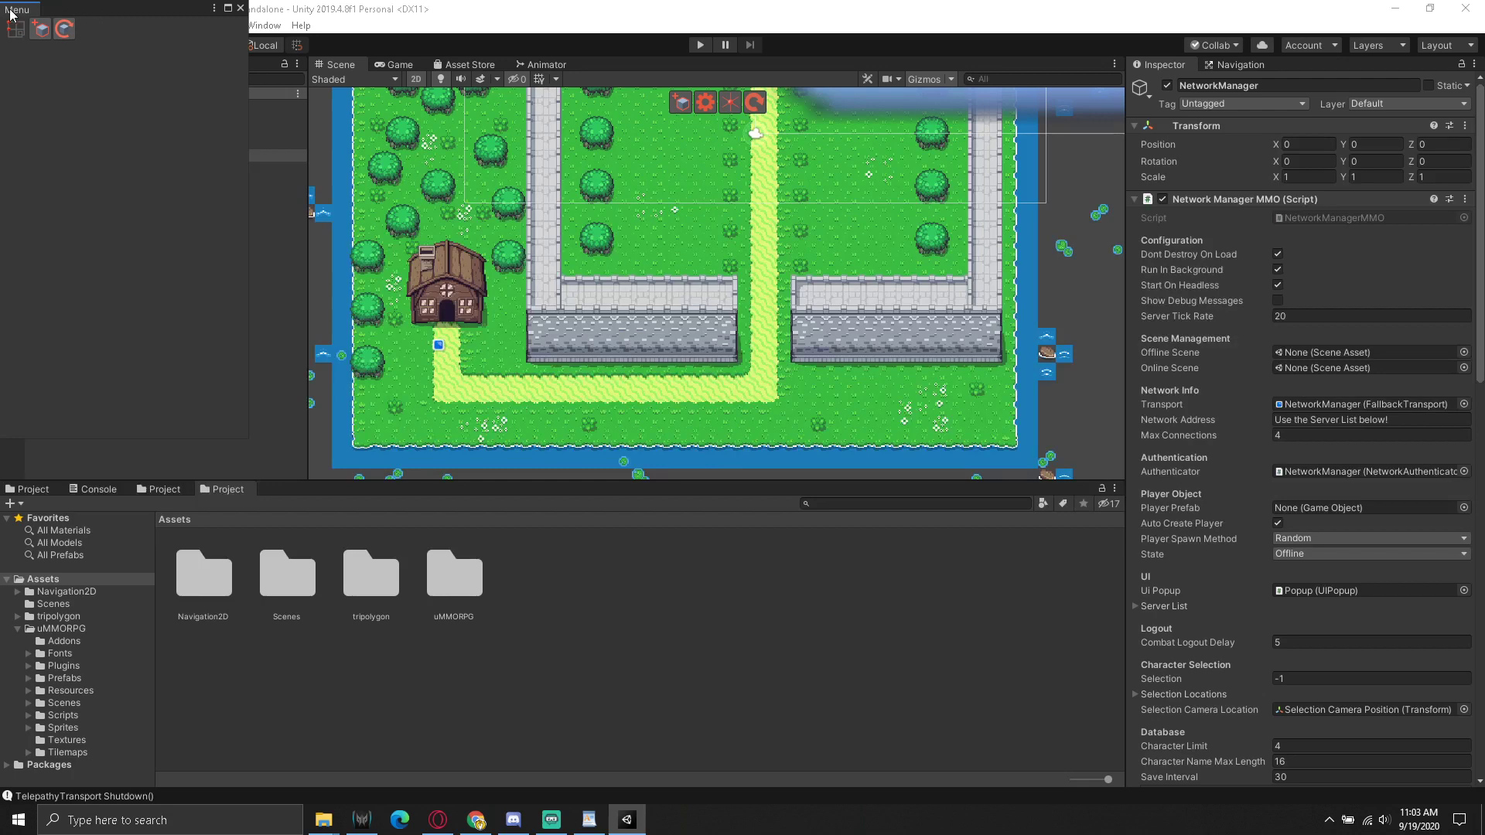
left_click_drag(11, 14, 1310, 55)
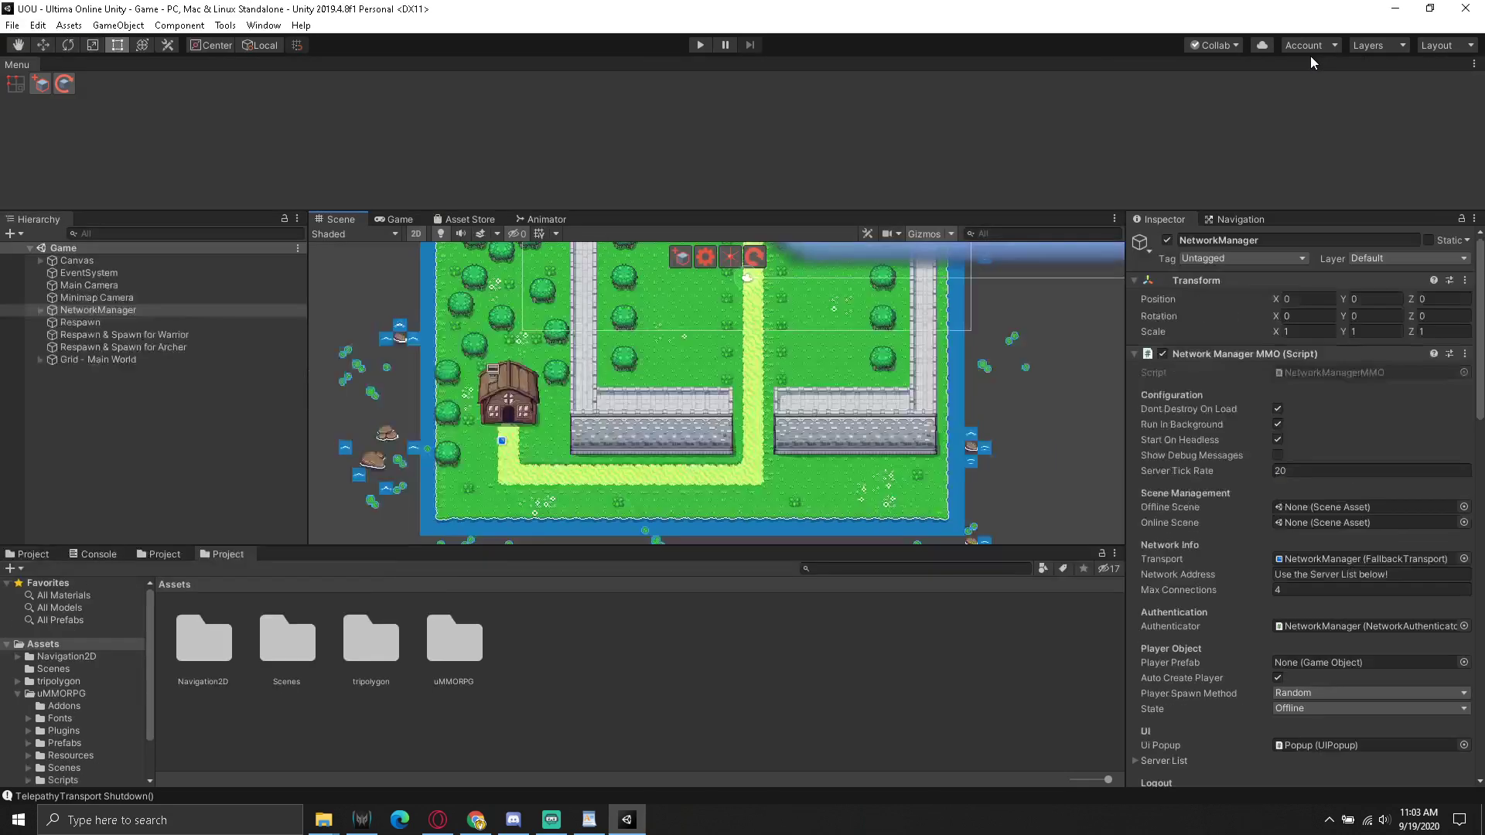
left_click_drag(21, 68, 633, 344)
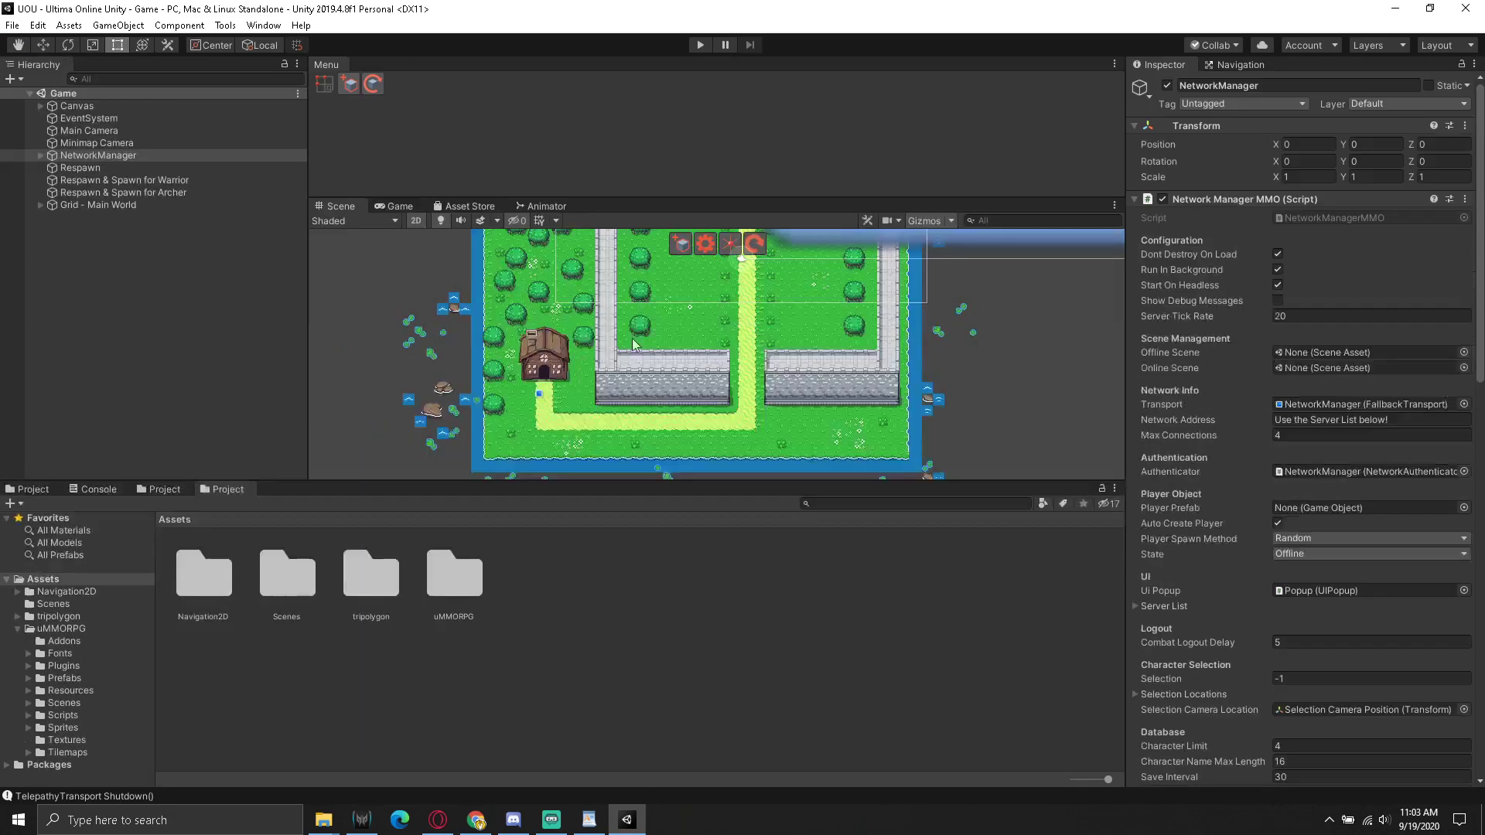
left_click_drag(326, 66, 1348, 64)
Add and delete a test UModeler Object, then select Grid - Main World
left_click(1166, 84)
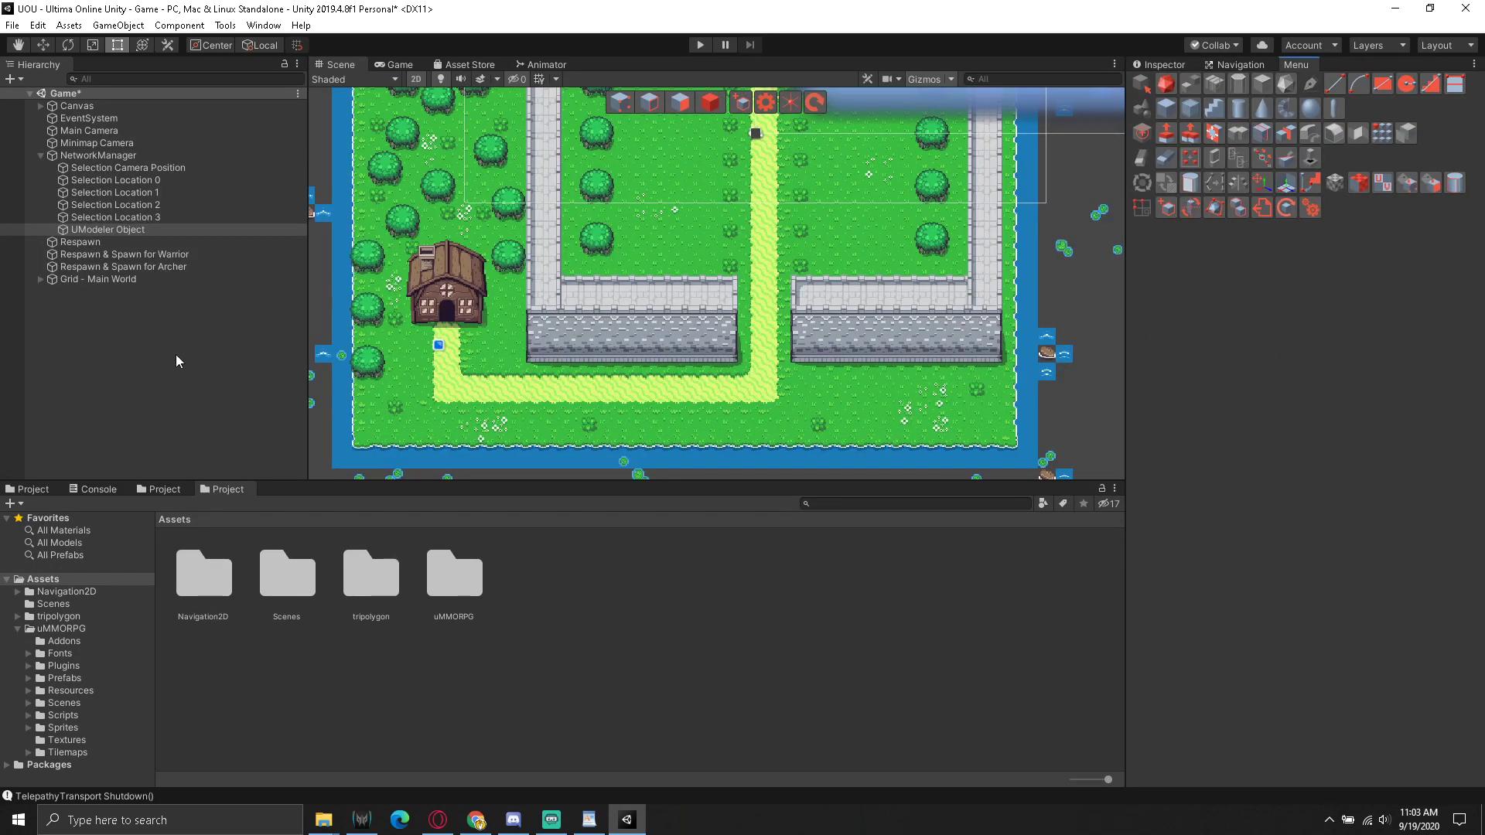
key("Delete")
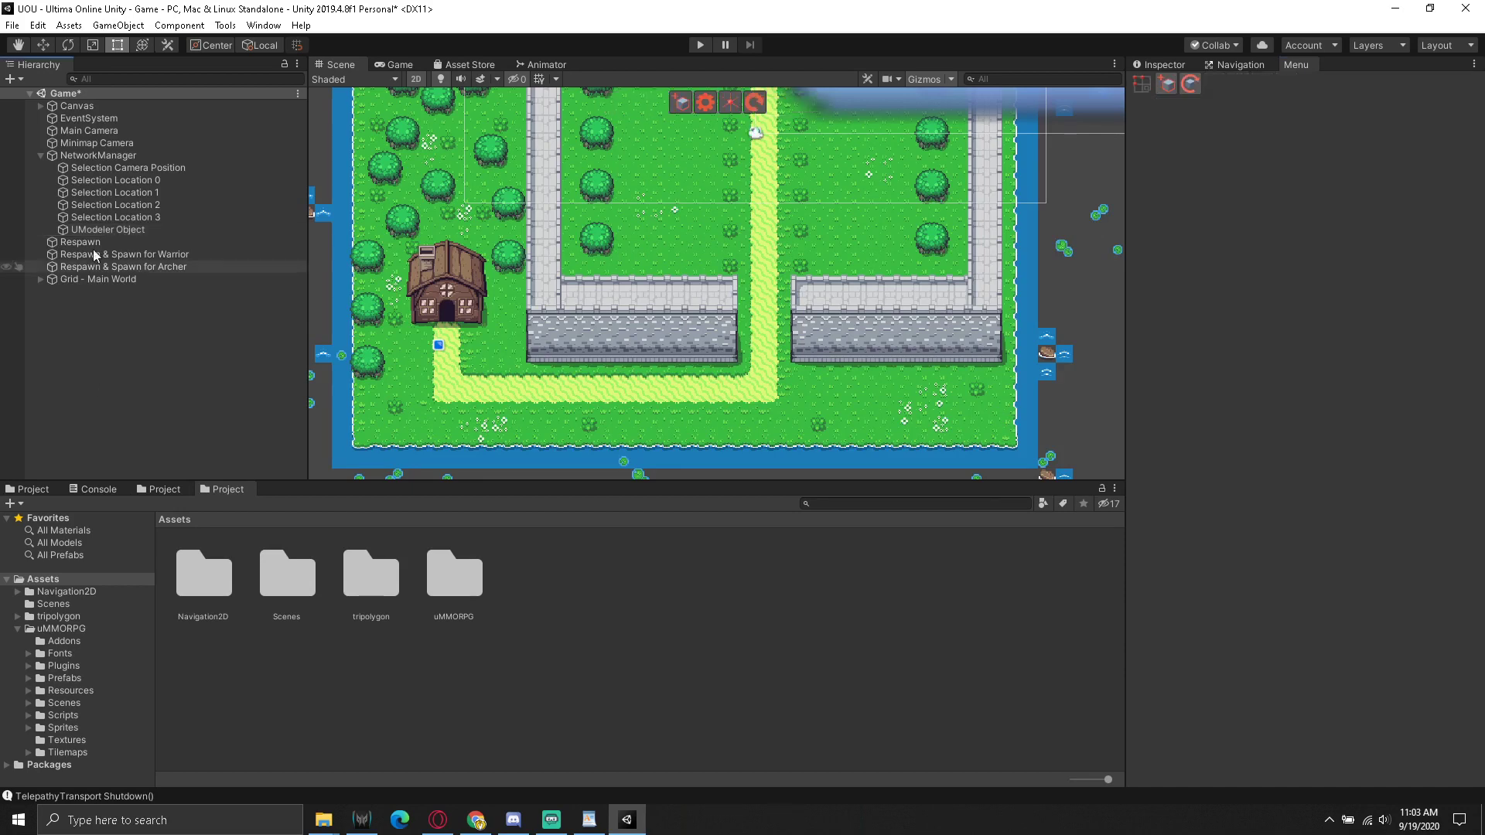
left_click(41, 155)
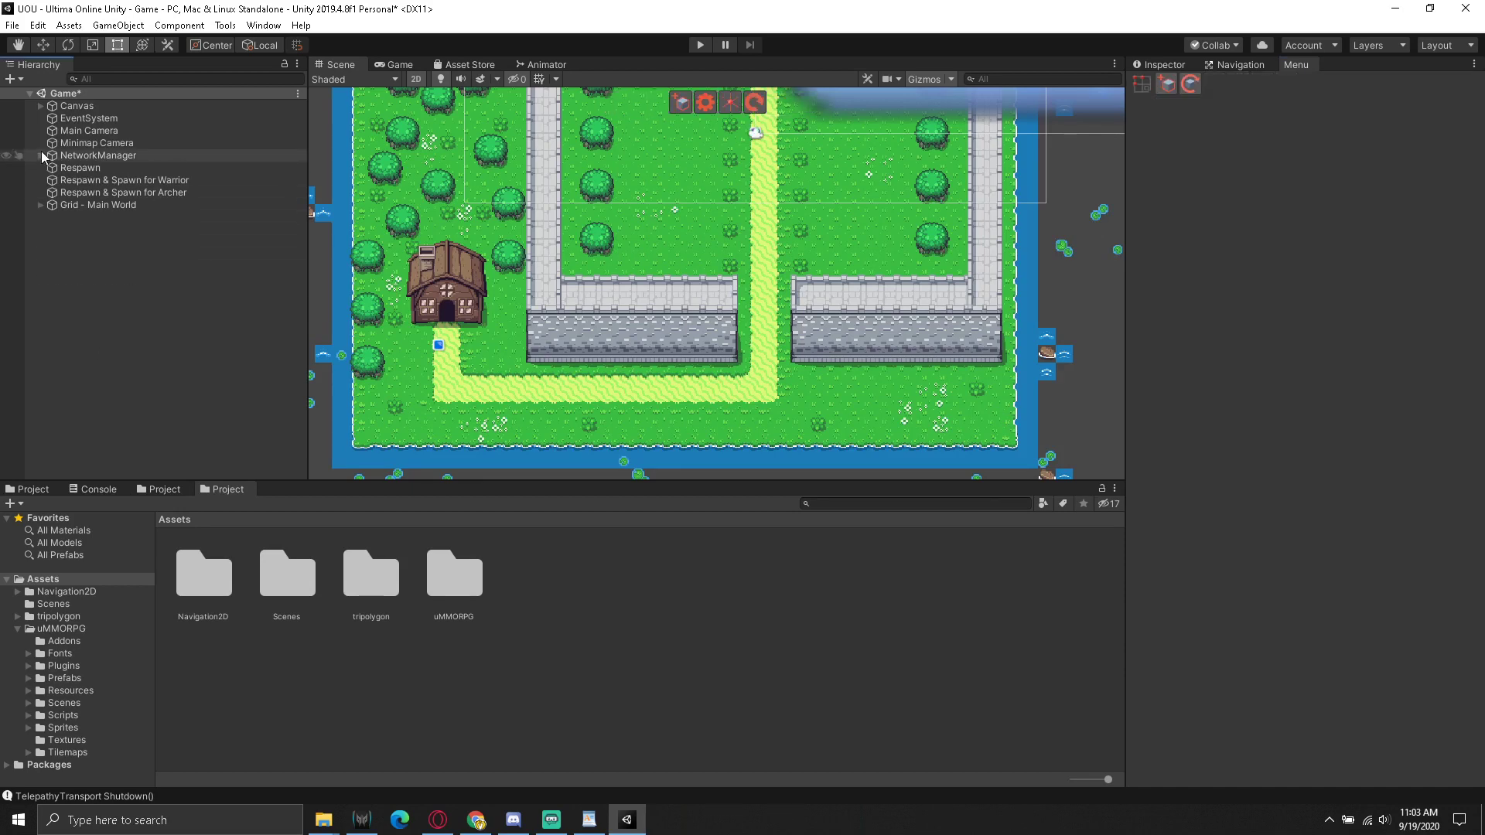
left_click(96, 205)
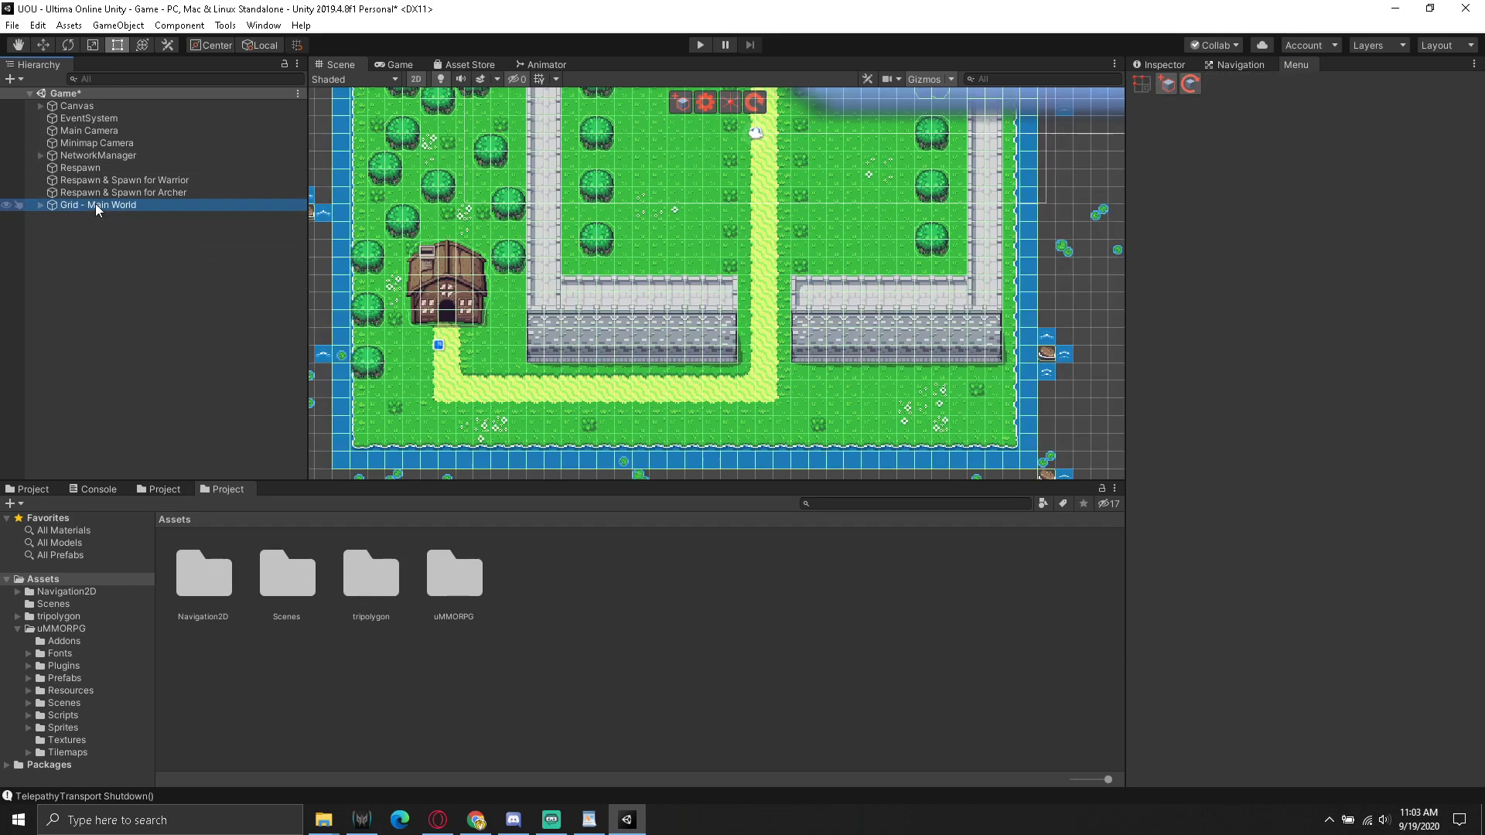
Minimize Unity and refresh the project's Assets folder listing in File Explorer
left_click(628, 828)
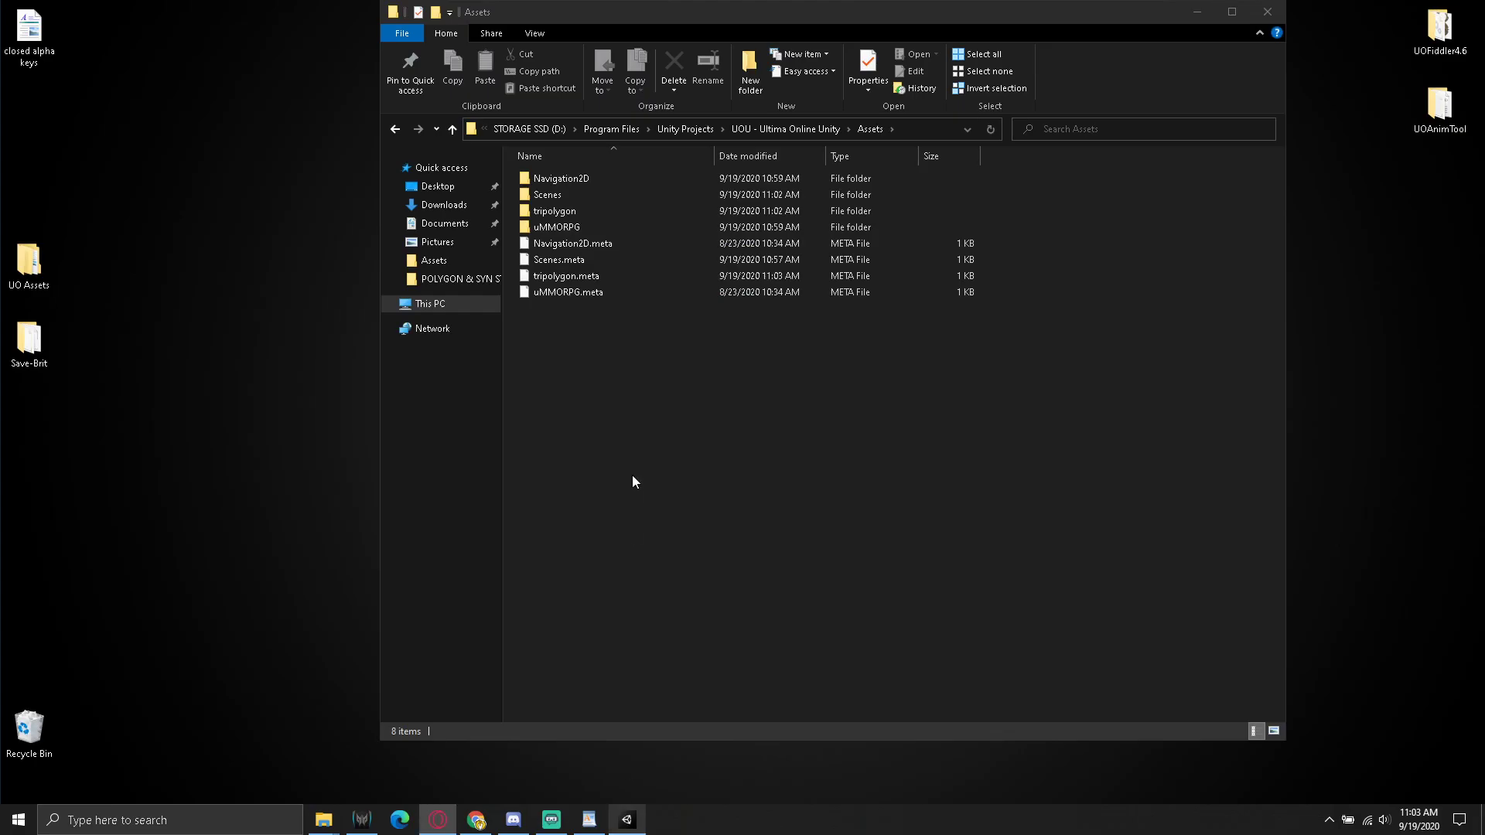
right_click(733, 457)
left_click(801, 523)
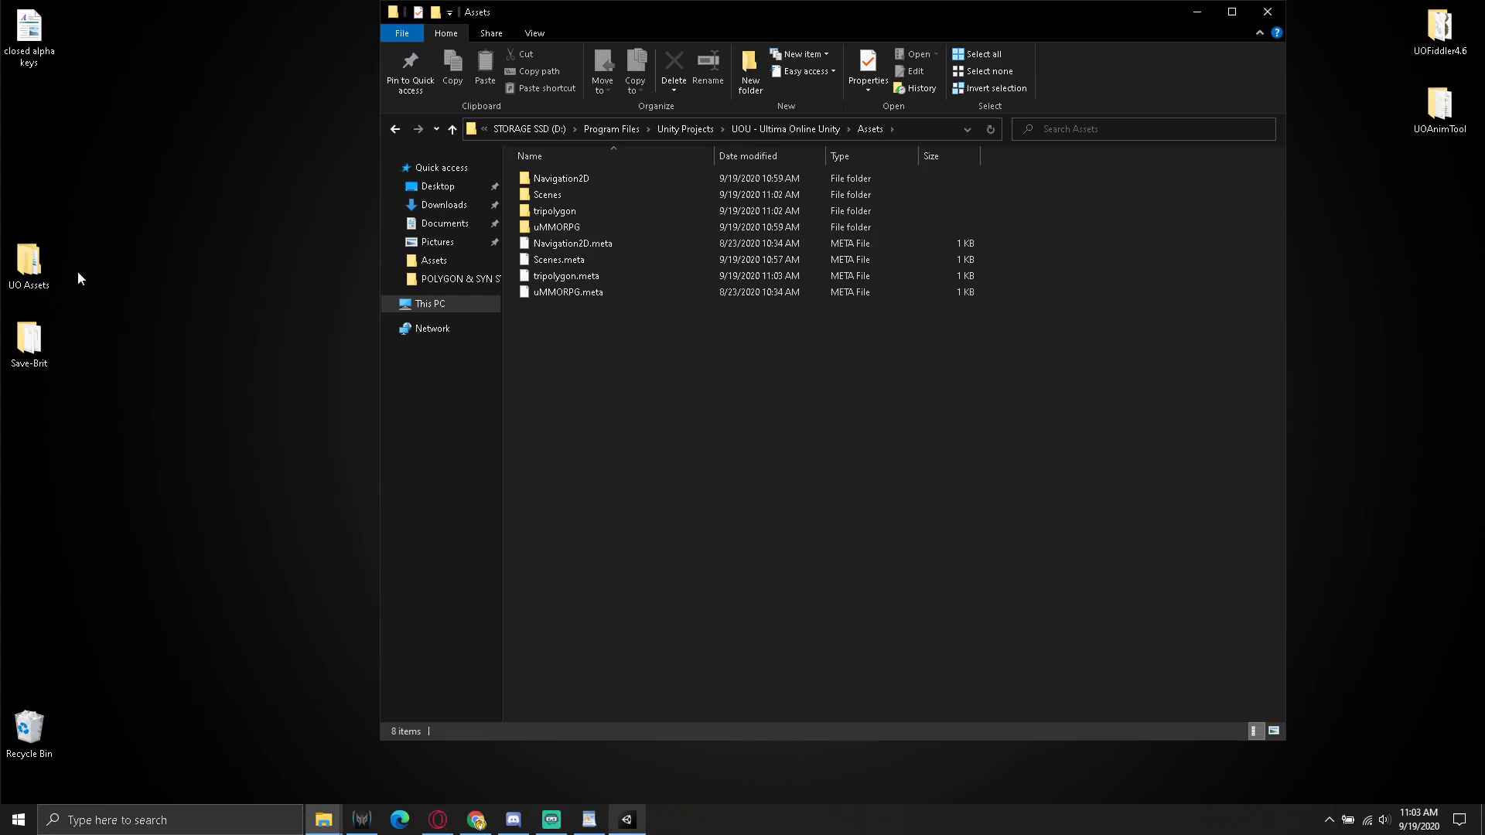
Browse the UO Assets land folder's images as large icons
double_click(24, 270)
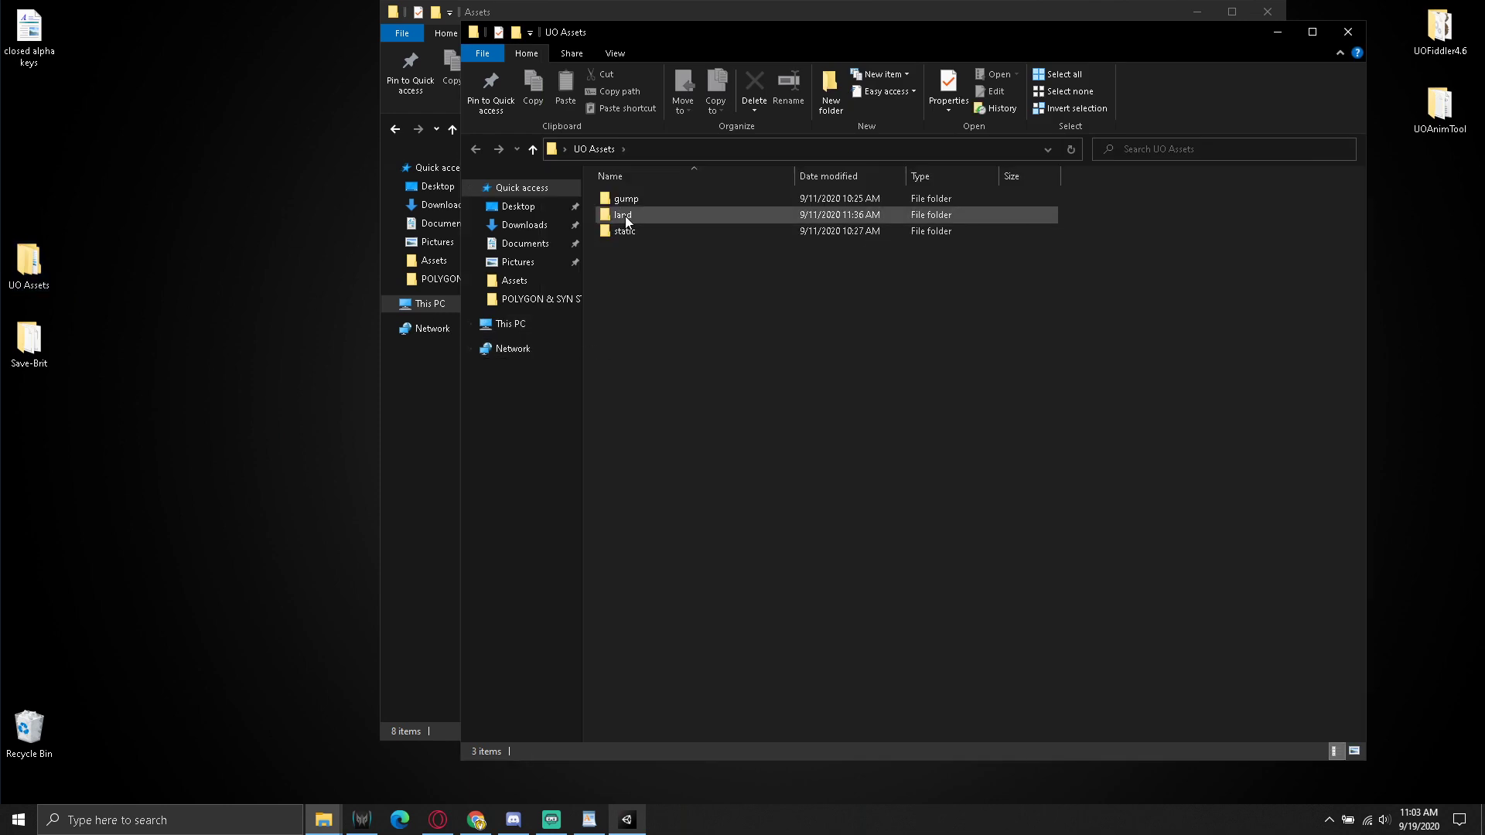
double_click(625, 216)
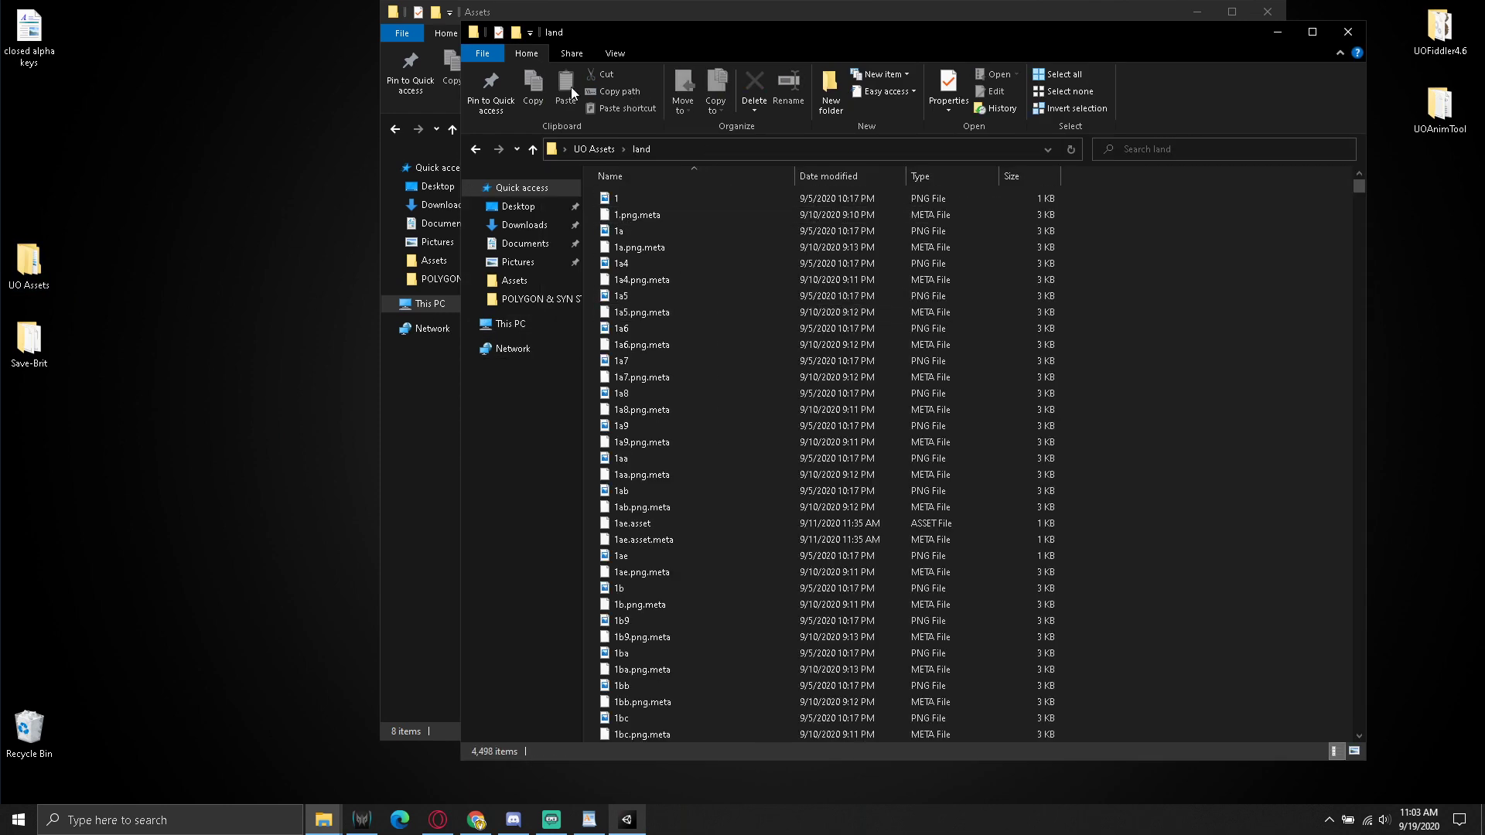
left_click(615, 52)
left_click(716, 75)
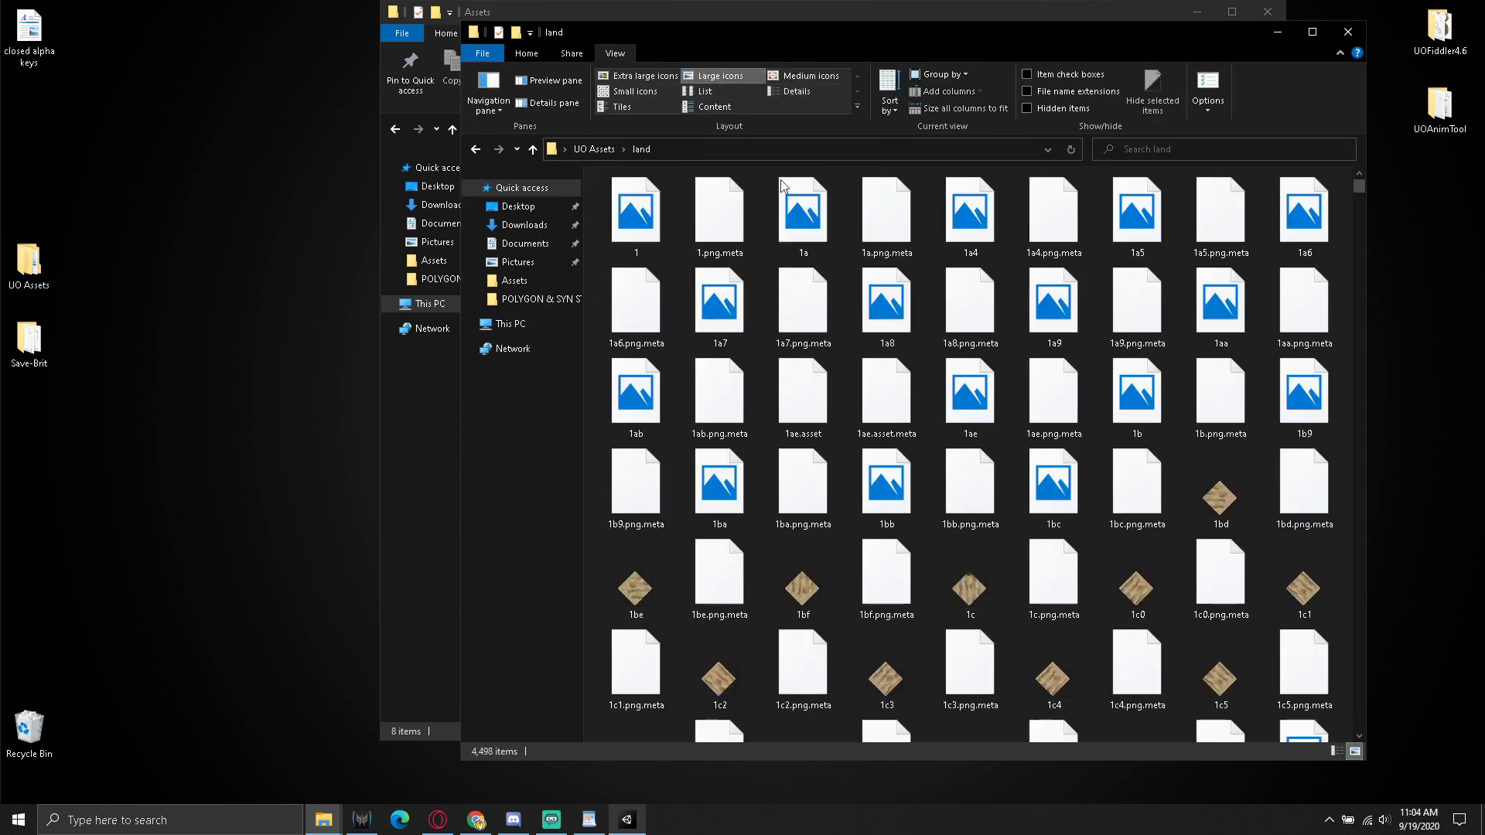
scroll(855, 421, "down", 8)
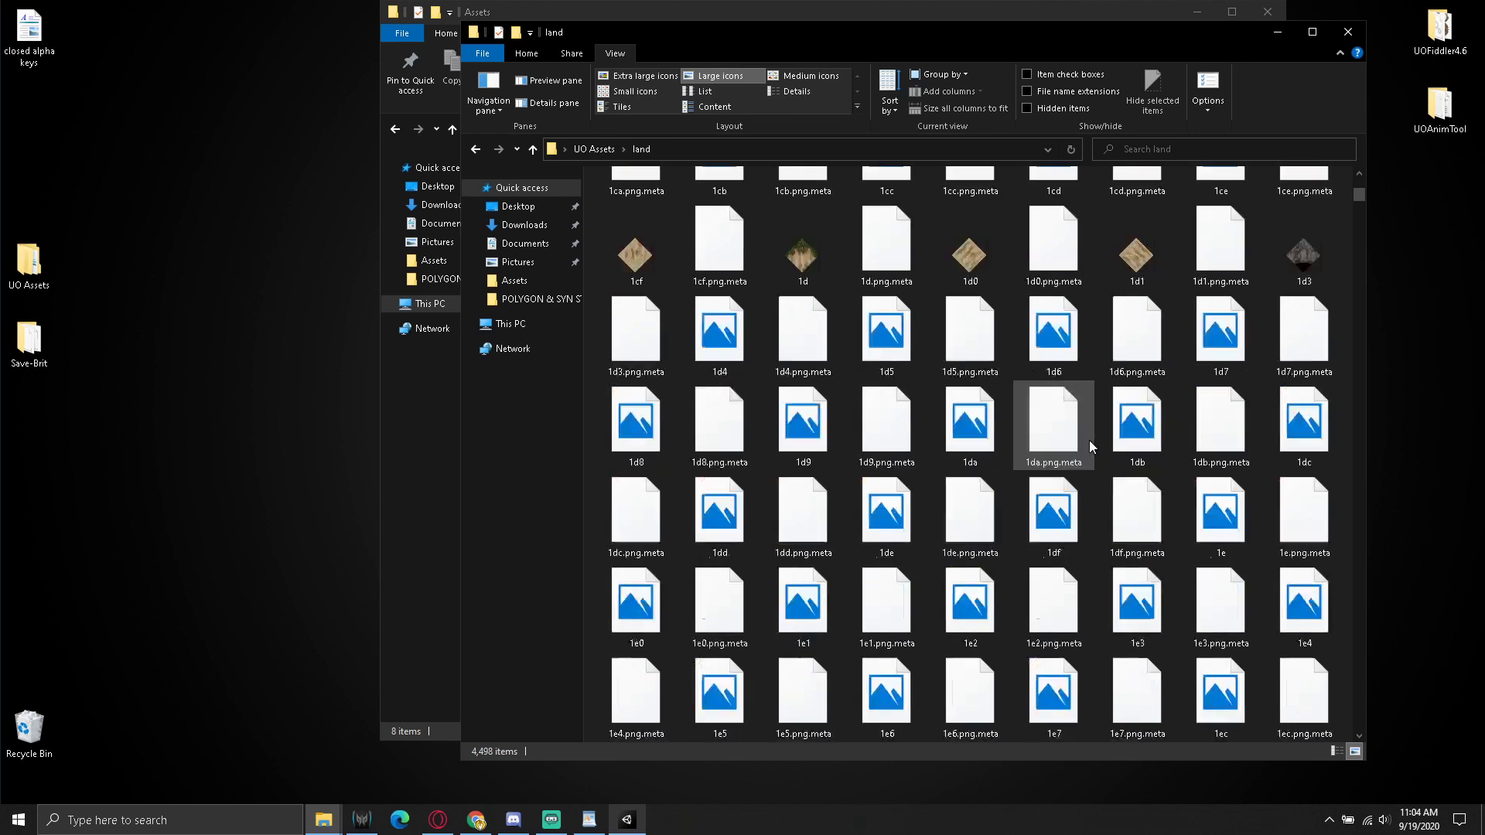
scroll(1090, 439, "down", 8)
scroll(1077, 514, "down", 8)
scroll(1071, 518, "down", 8)
scroll(1070, 521, "down", 8)
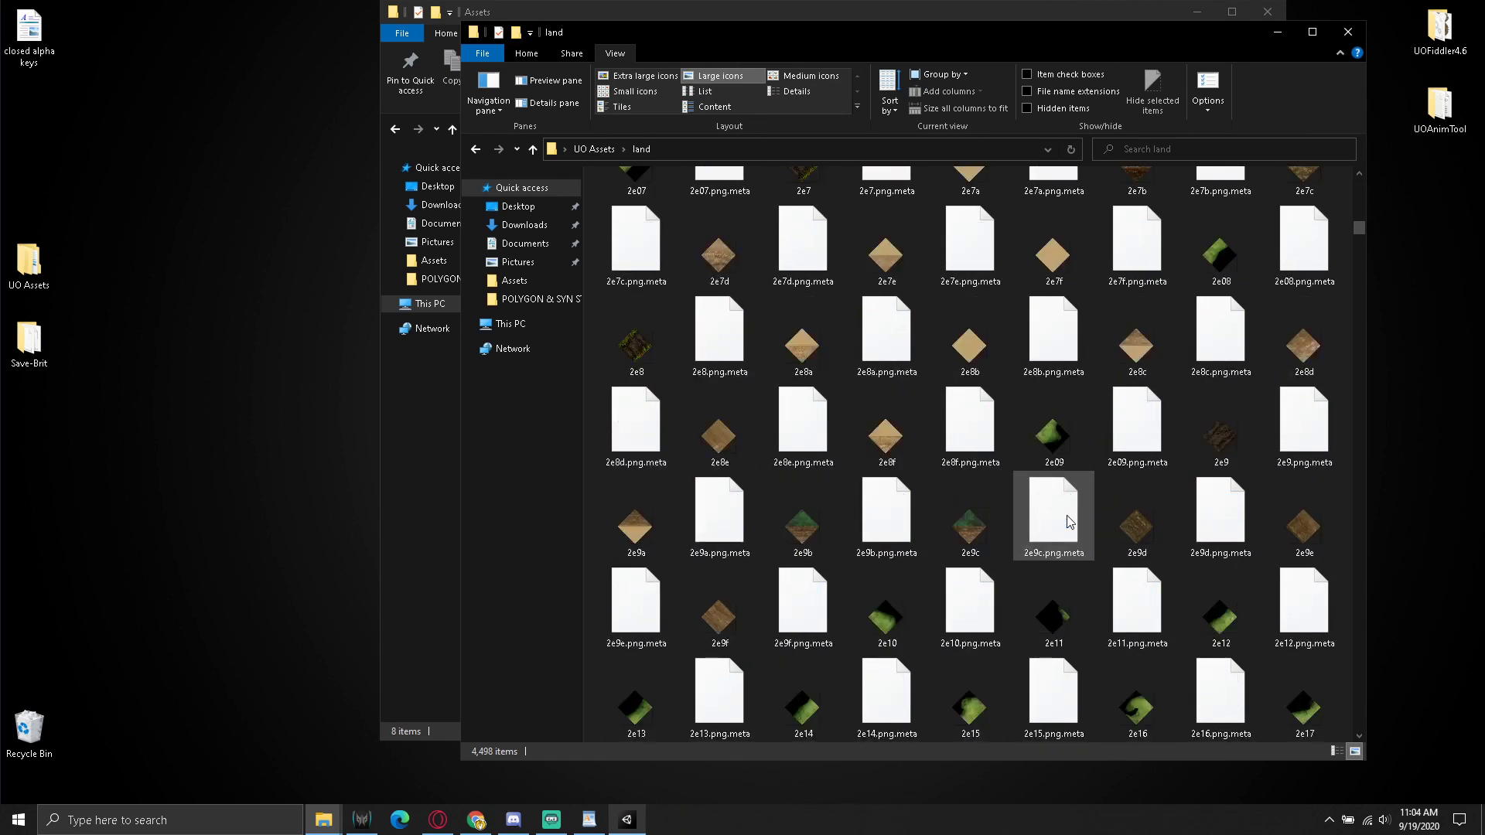
scroll(1070, 521, "down", 10)
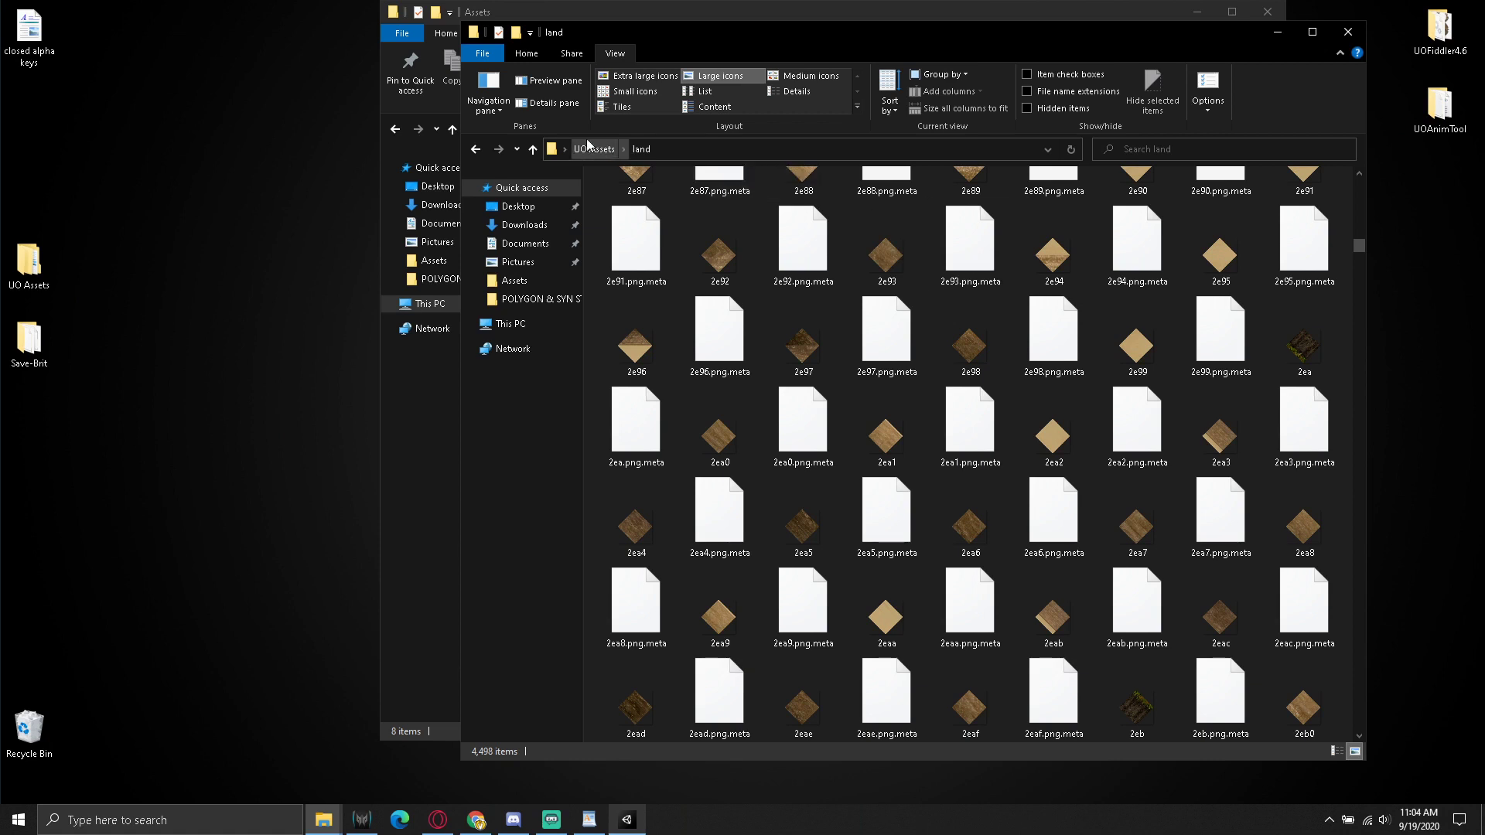
Browse the static folder's images as large thumbnails
left_click(588, 147)
left_click(626, 232)
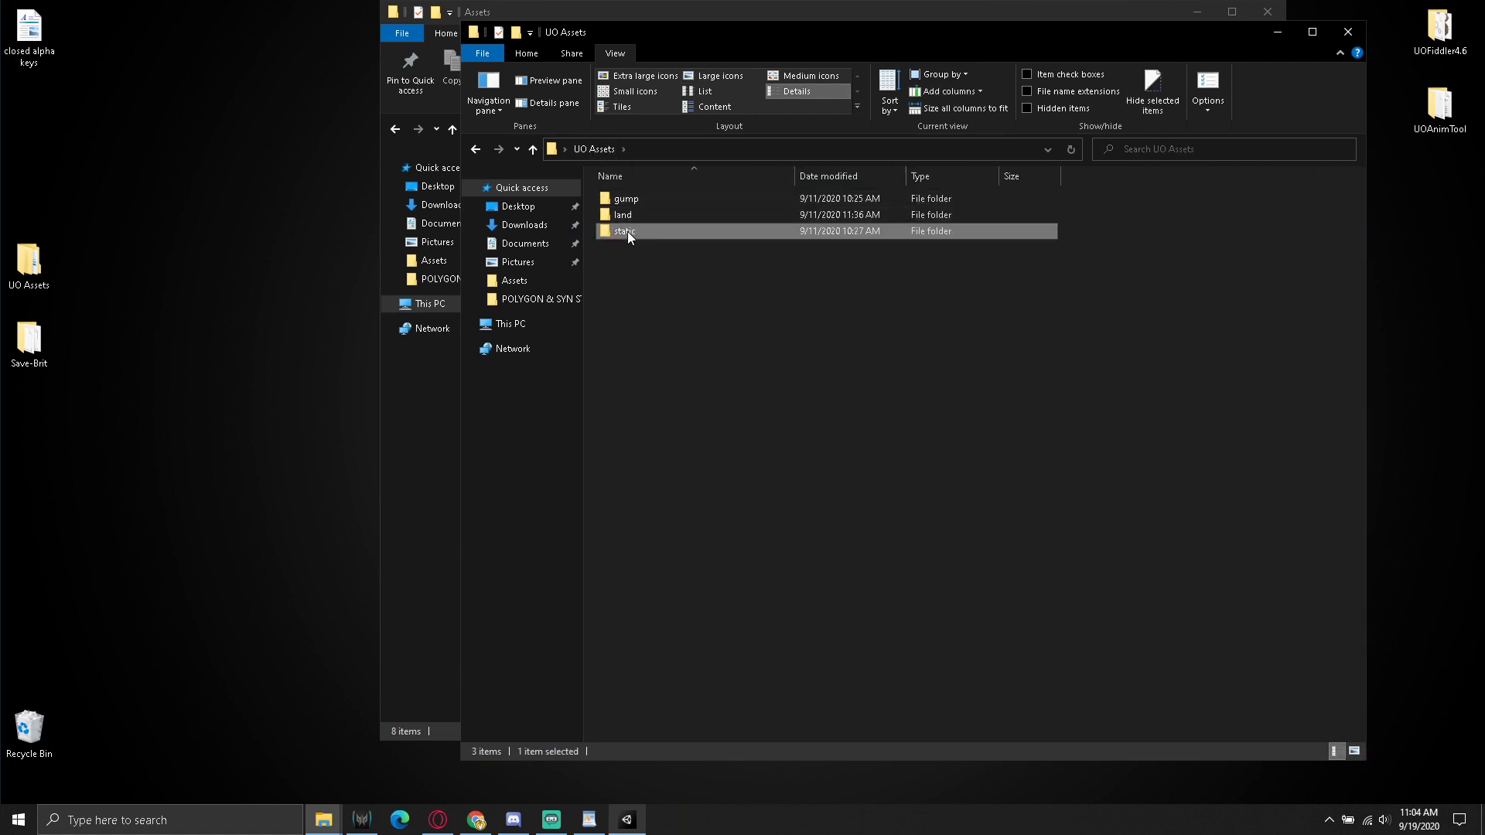
double_click(628, 230)
left_click(693, 77)
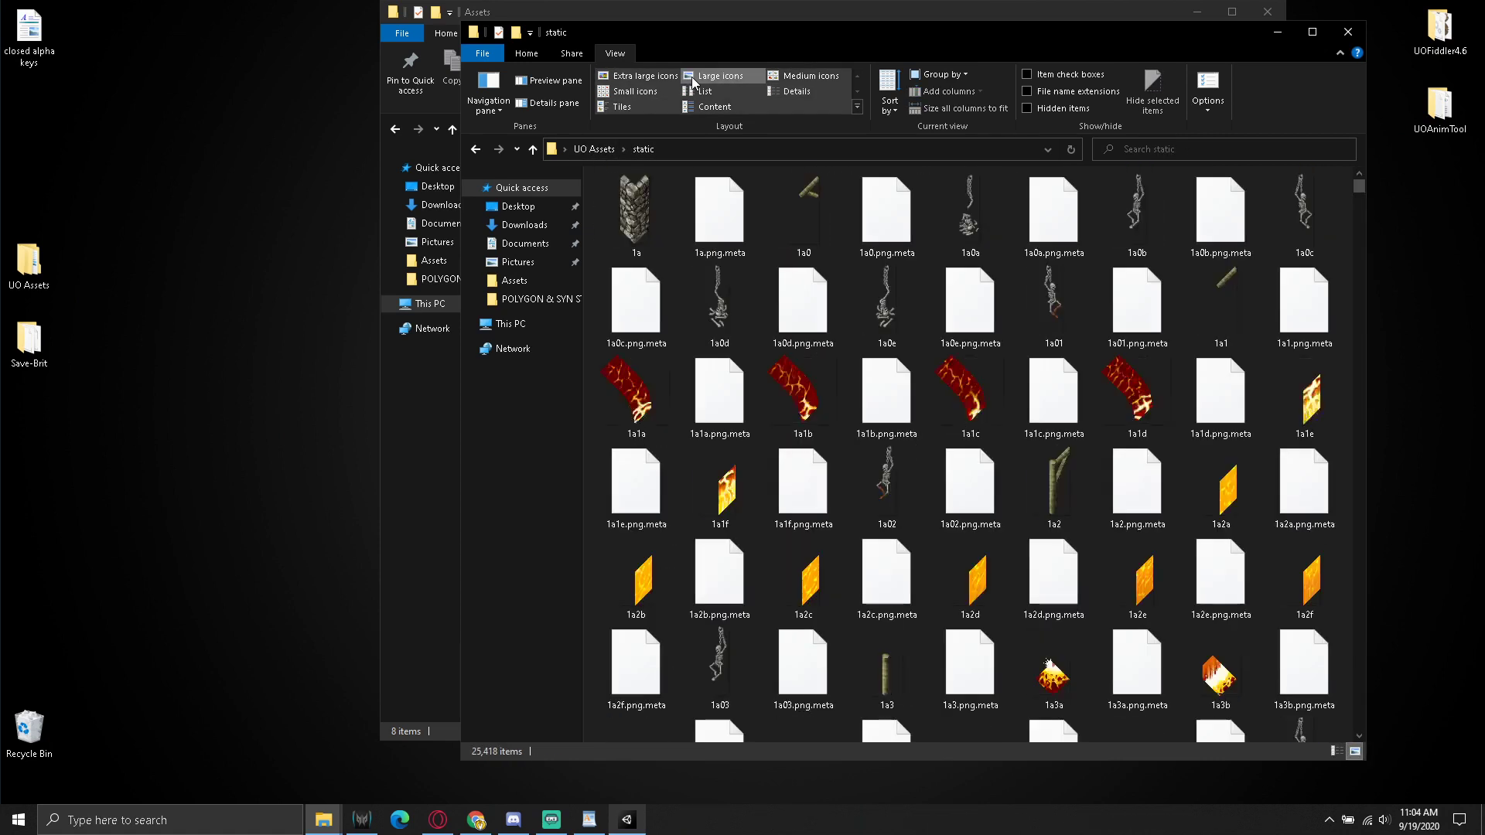
scroll(726, 371, "down", 5)
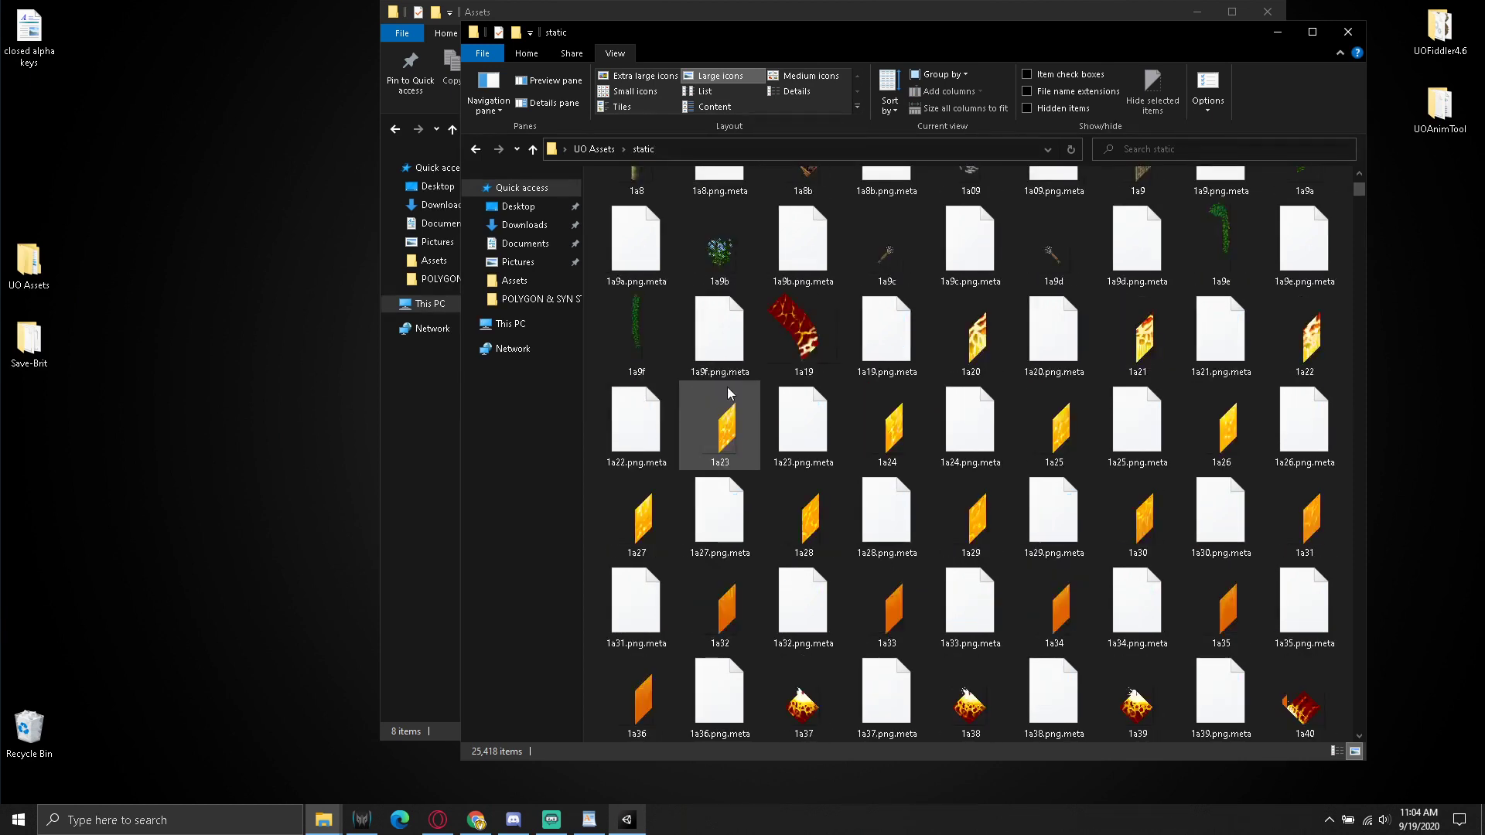
Browse through the gump folder's images as large thumbnails
left_click(590, 152)
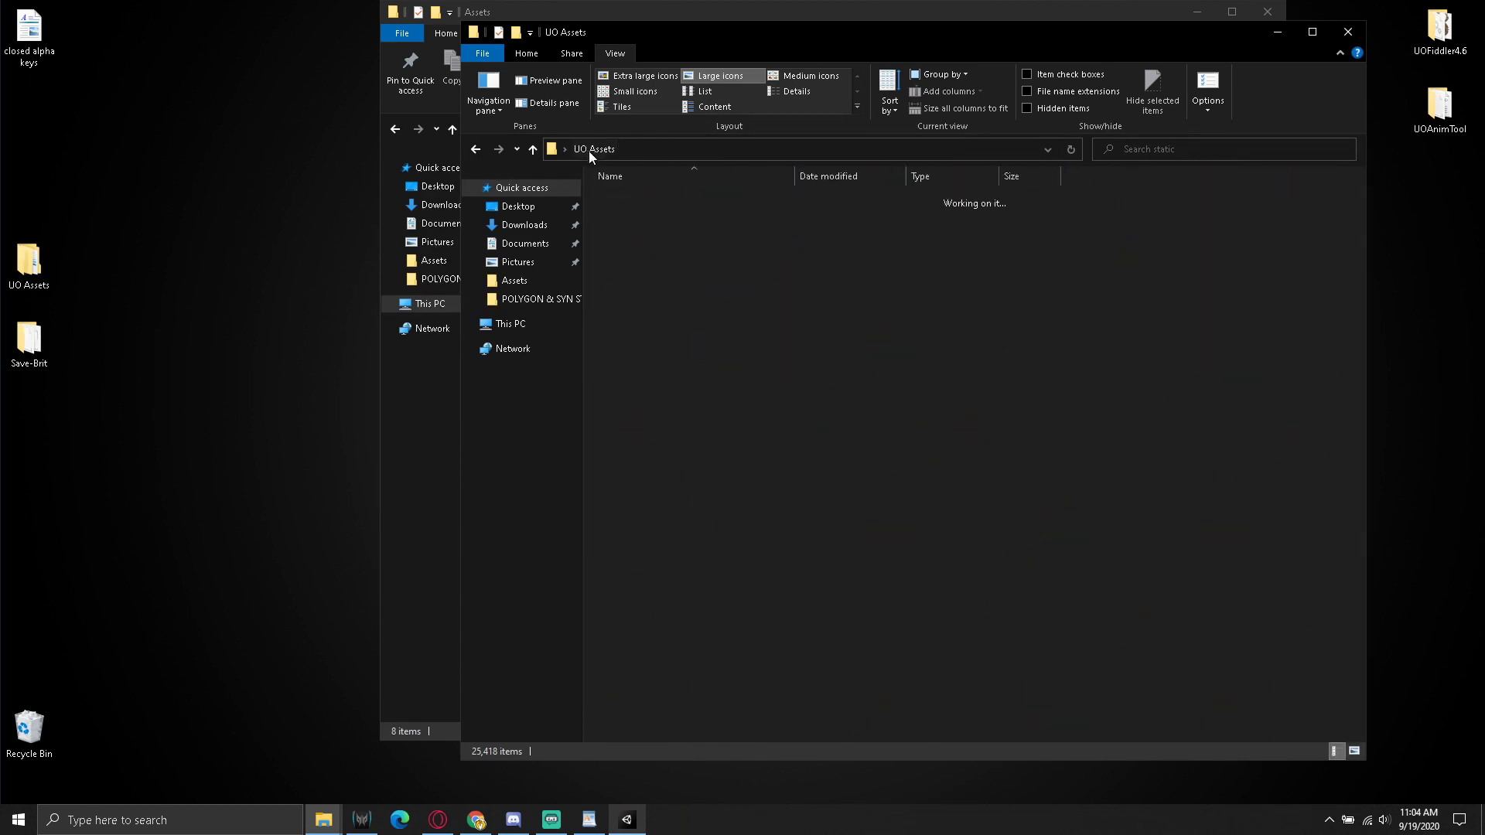
double_click(628, 200)
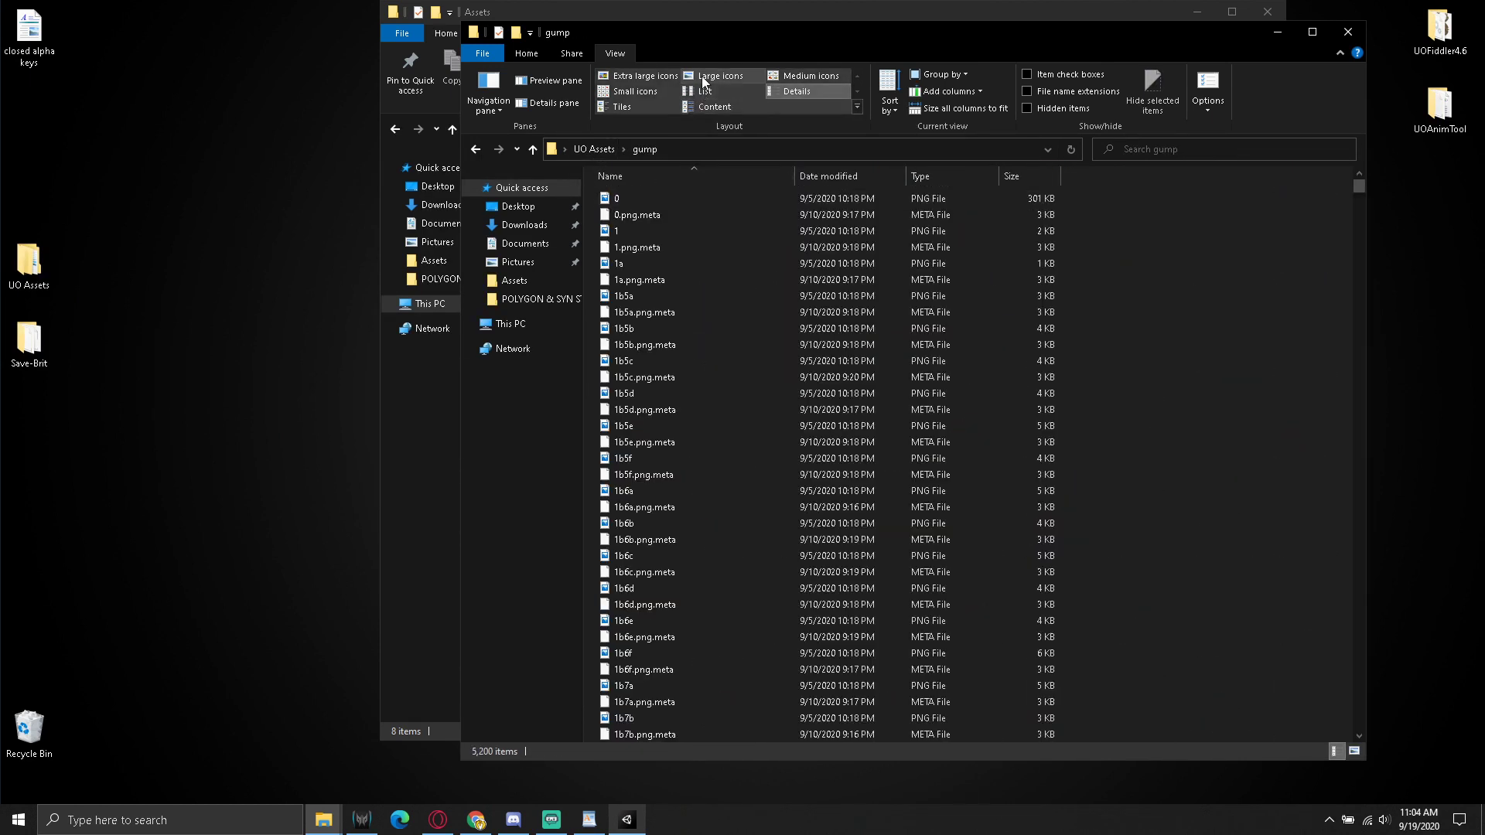
left_click(704, 77)
scroll(845, 378, "down", 5)
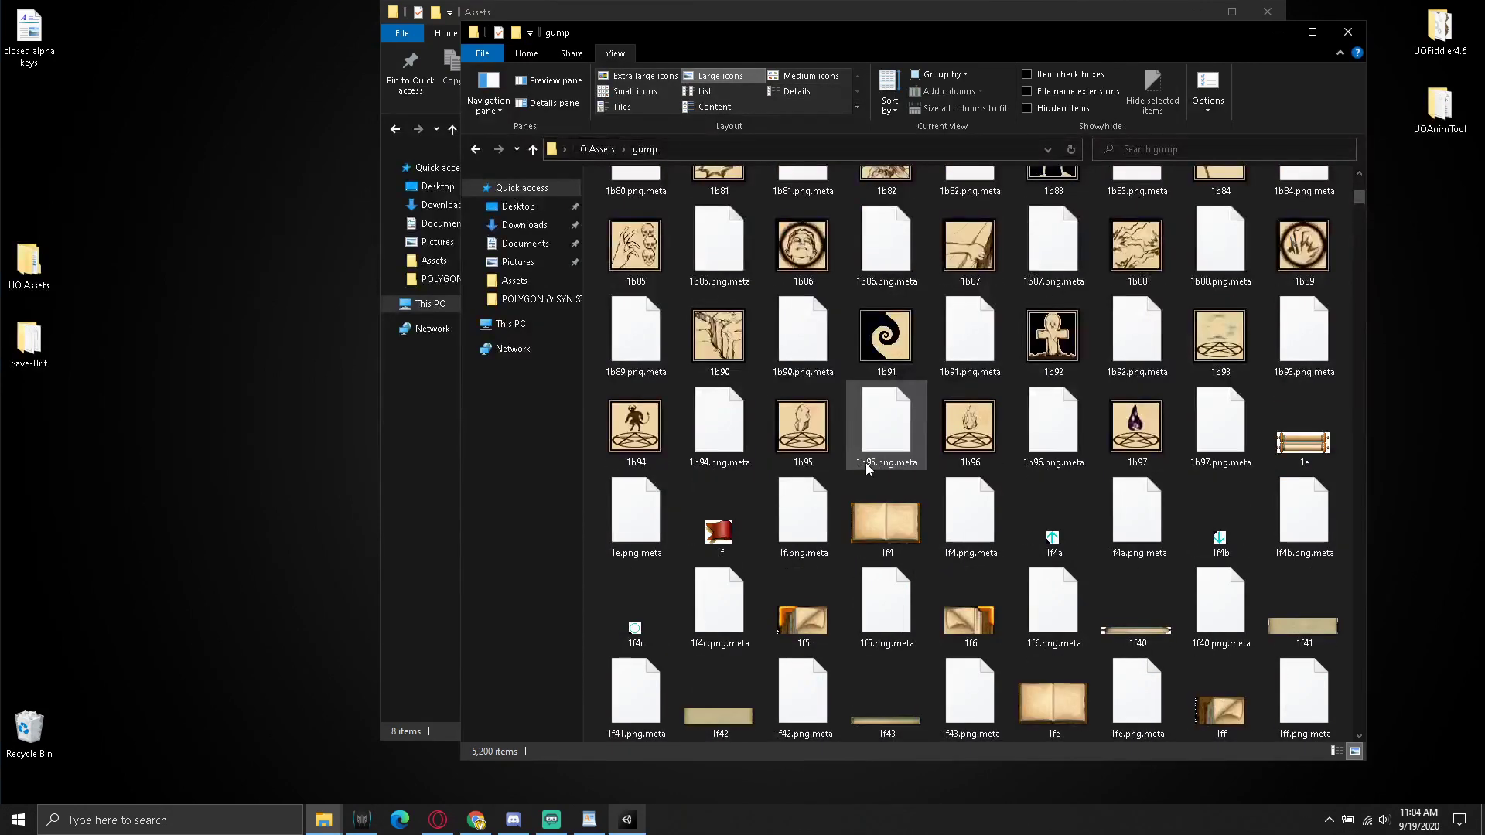
scroll(865, 463, "down", 5)
scroll(888, 542, "down", 5)
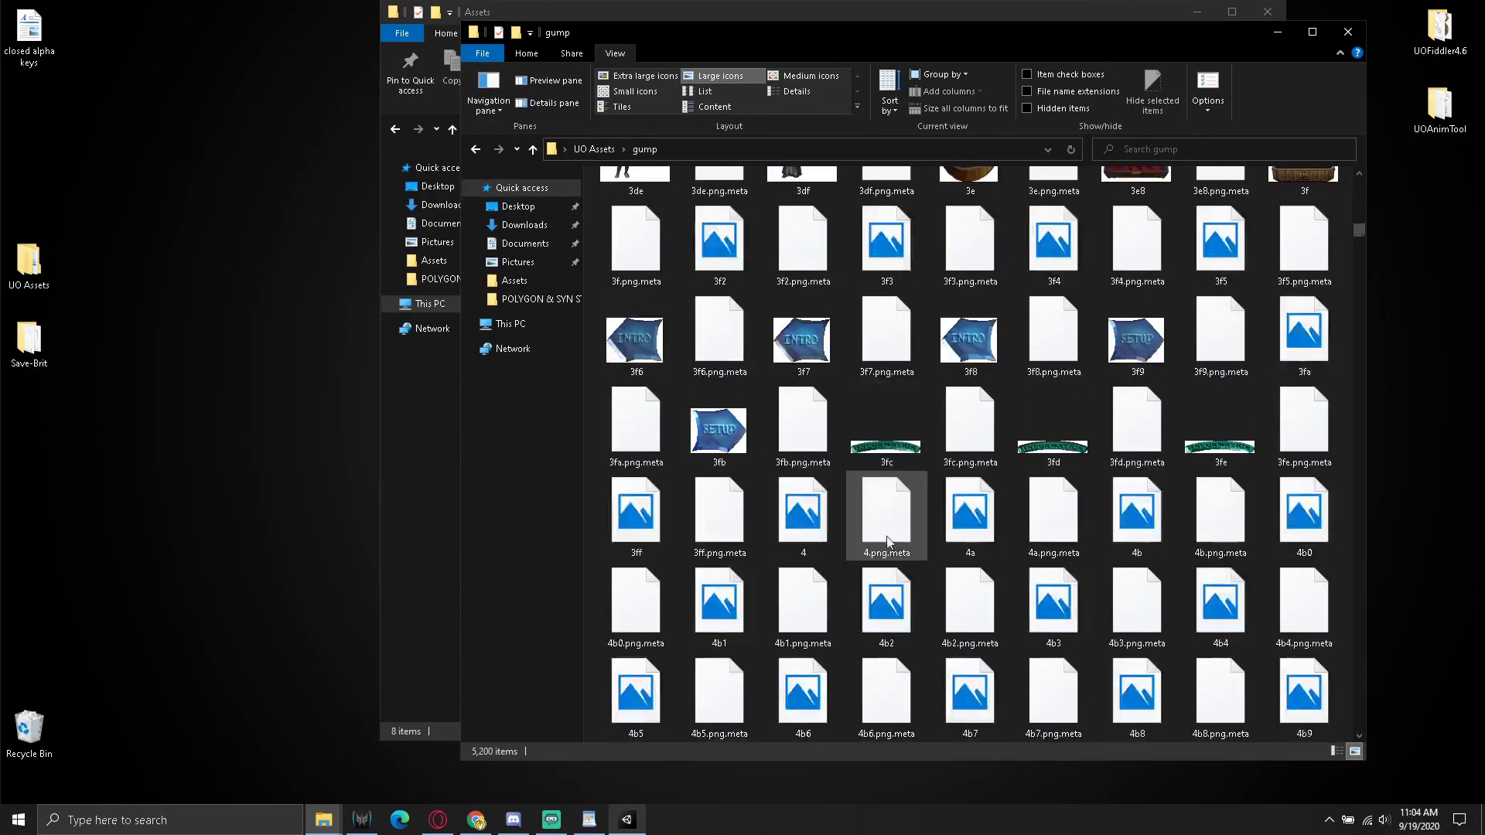
scroll(887, 541, "down", 5)
scroll(887, 541, "down", 5)
scroll(887, 542, "down", 5)
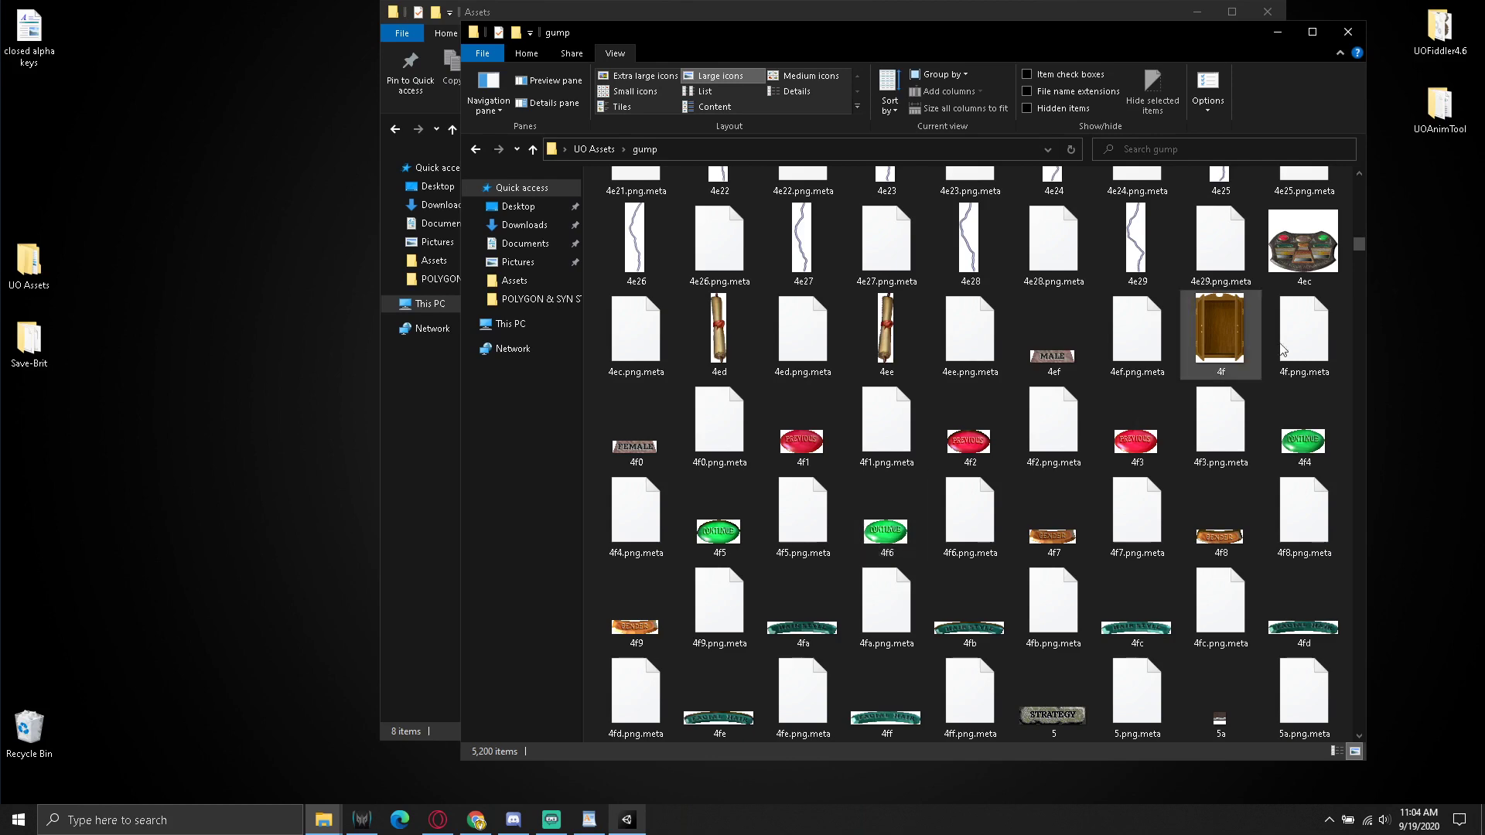
left_click_drag(1360, 245, 1358, 718)
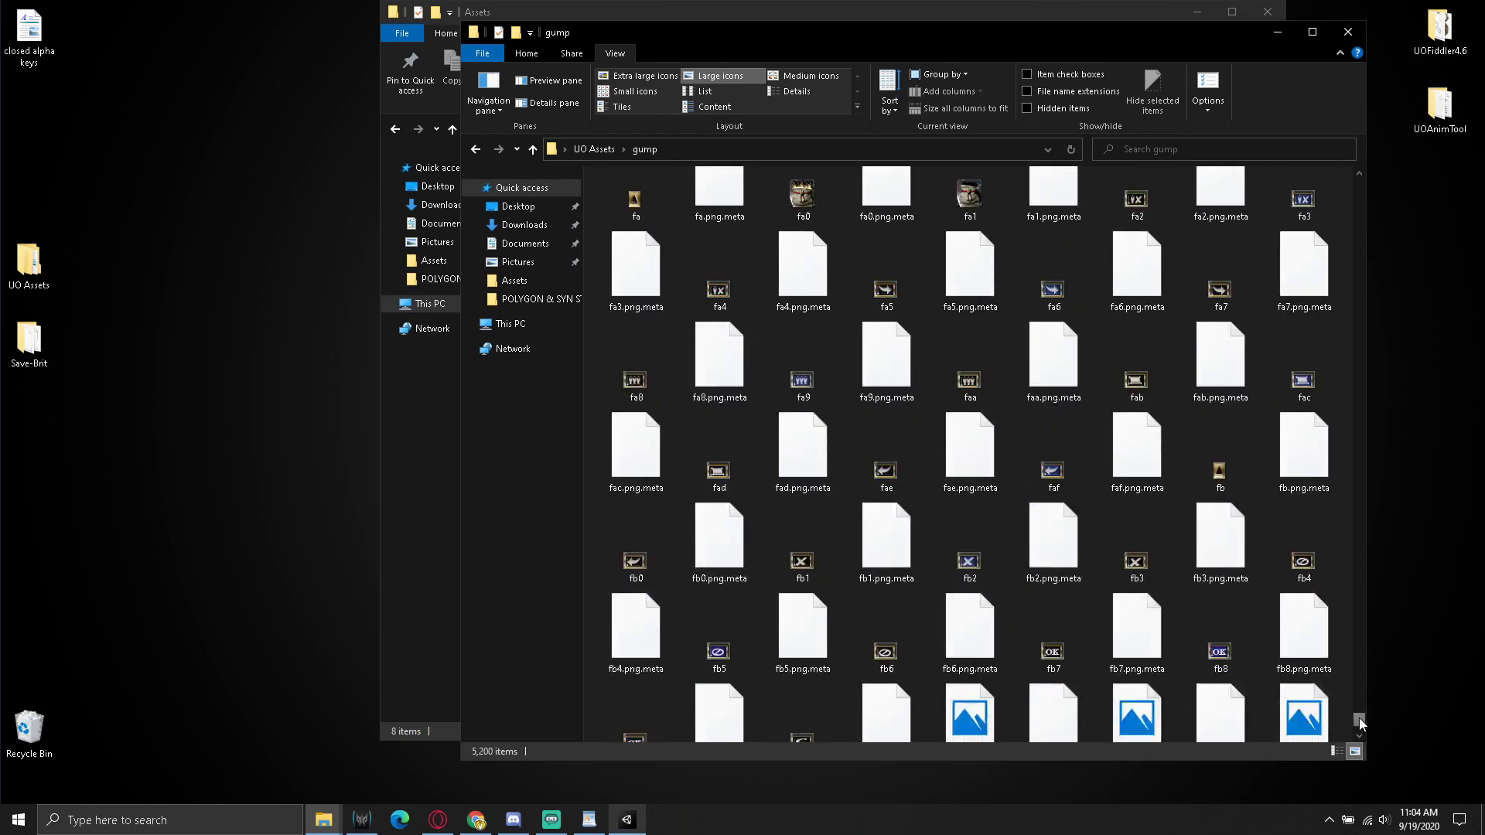
left_click(1349, 31)
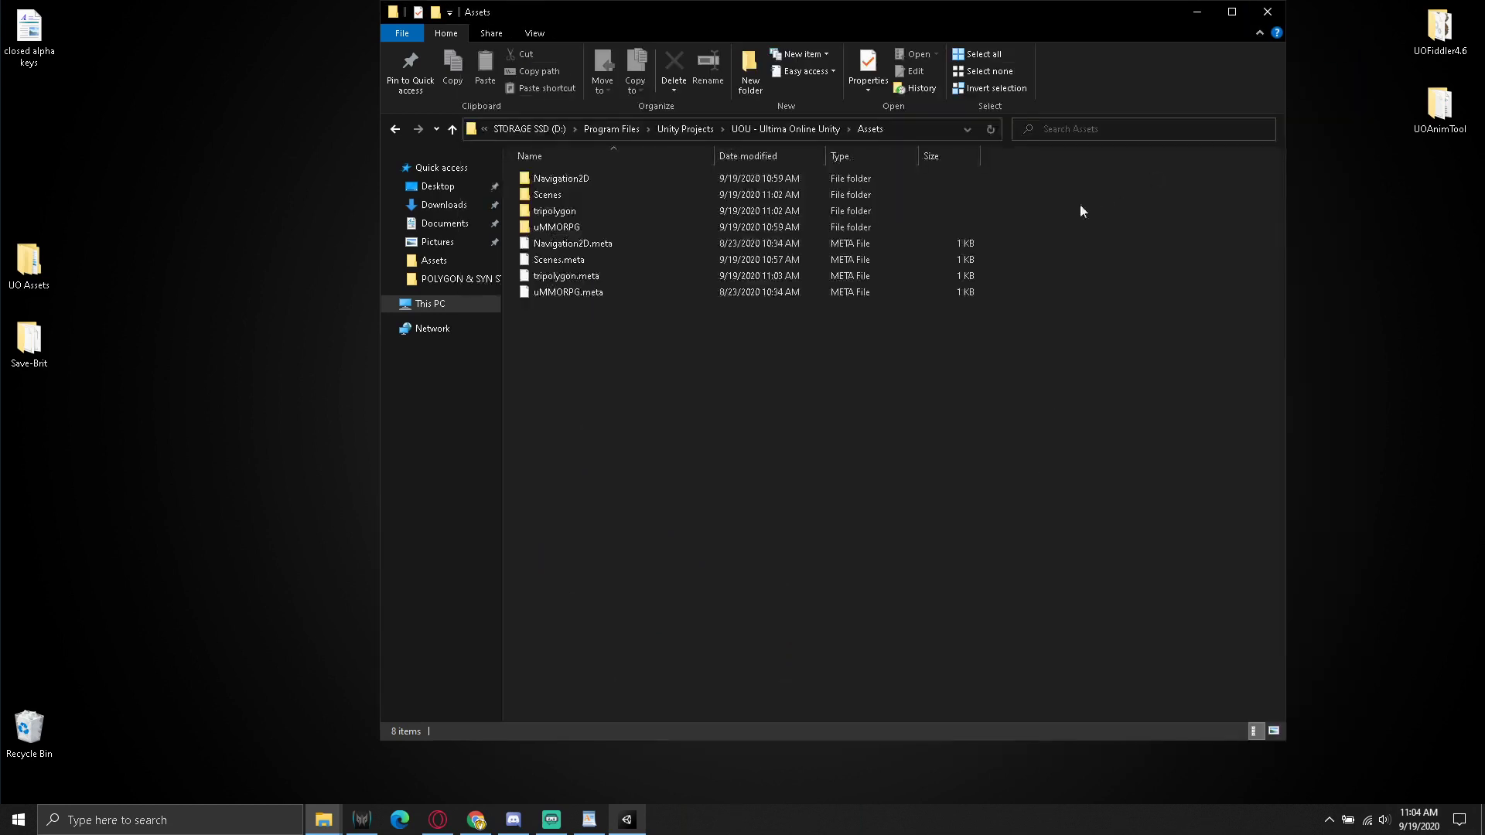
double_click(31, 345)
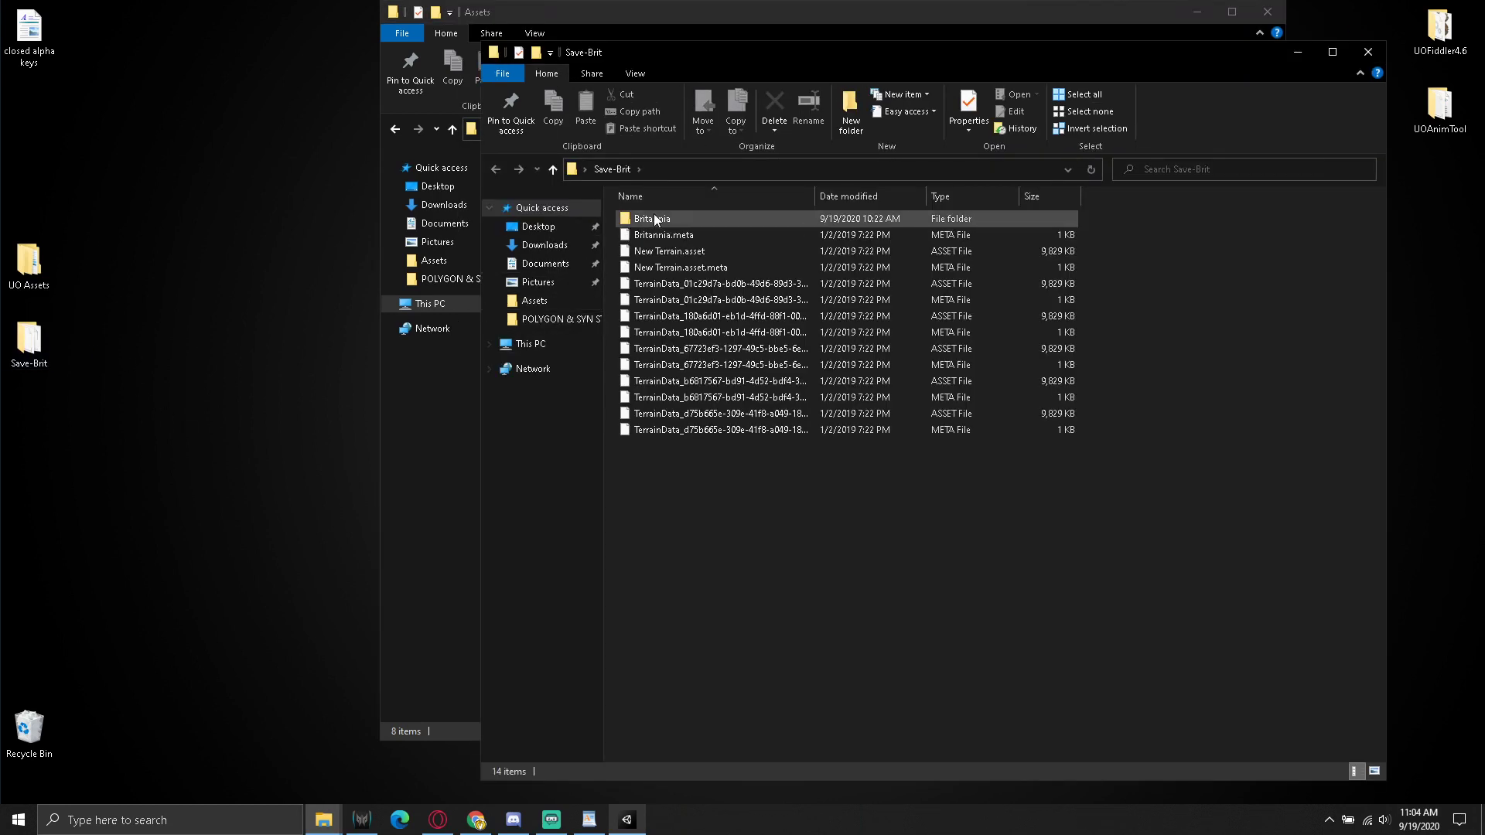
double_click(654, 218)
double_click(655, 219)
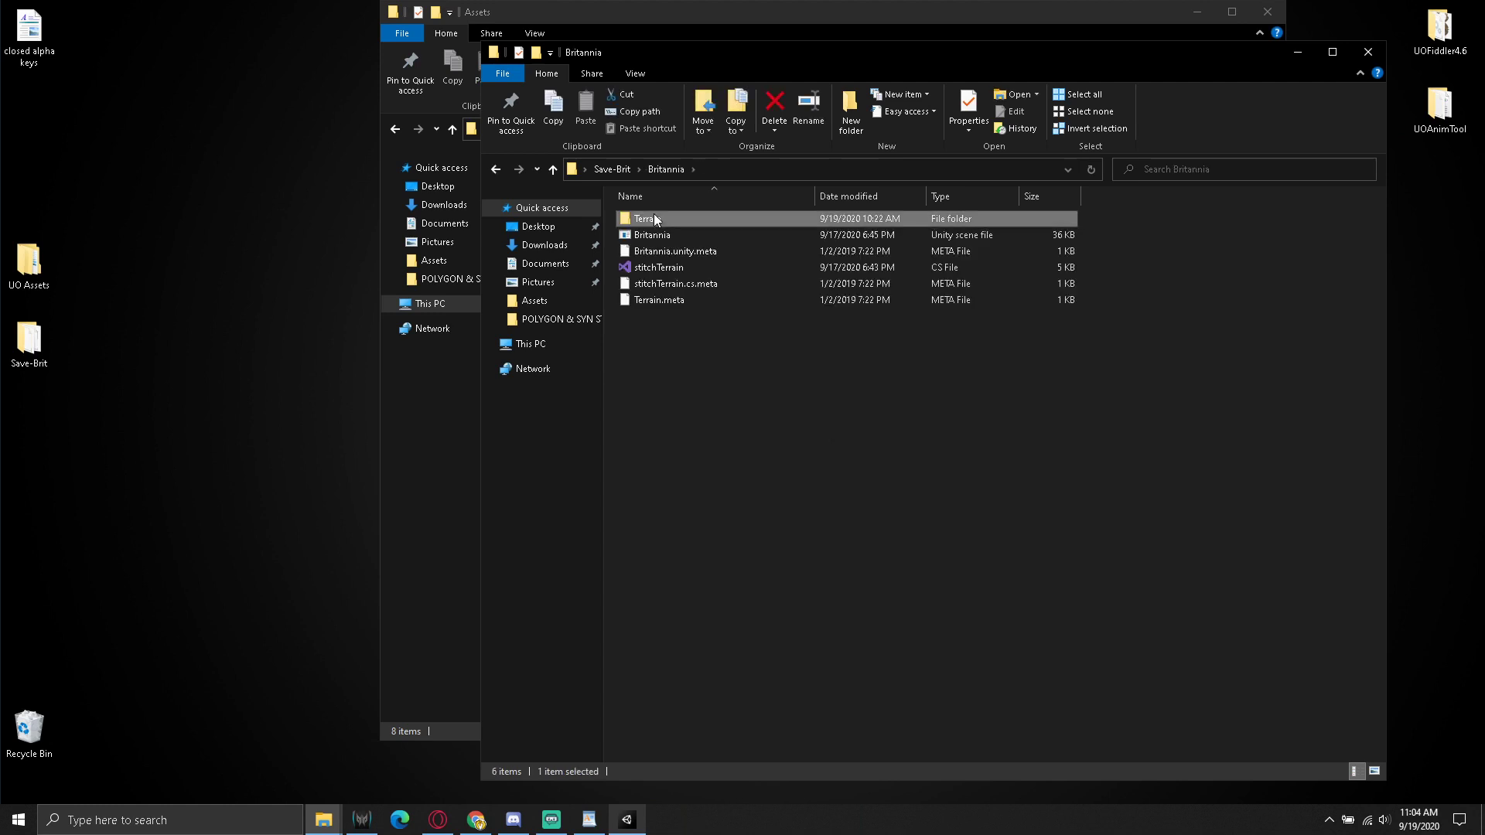
left_click(637, 73)
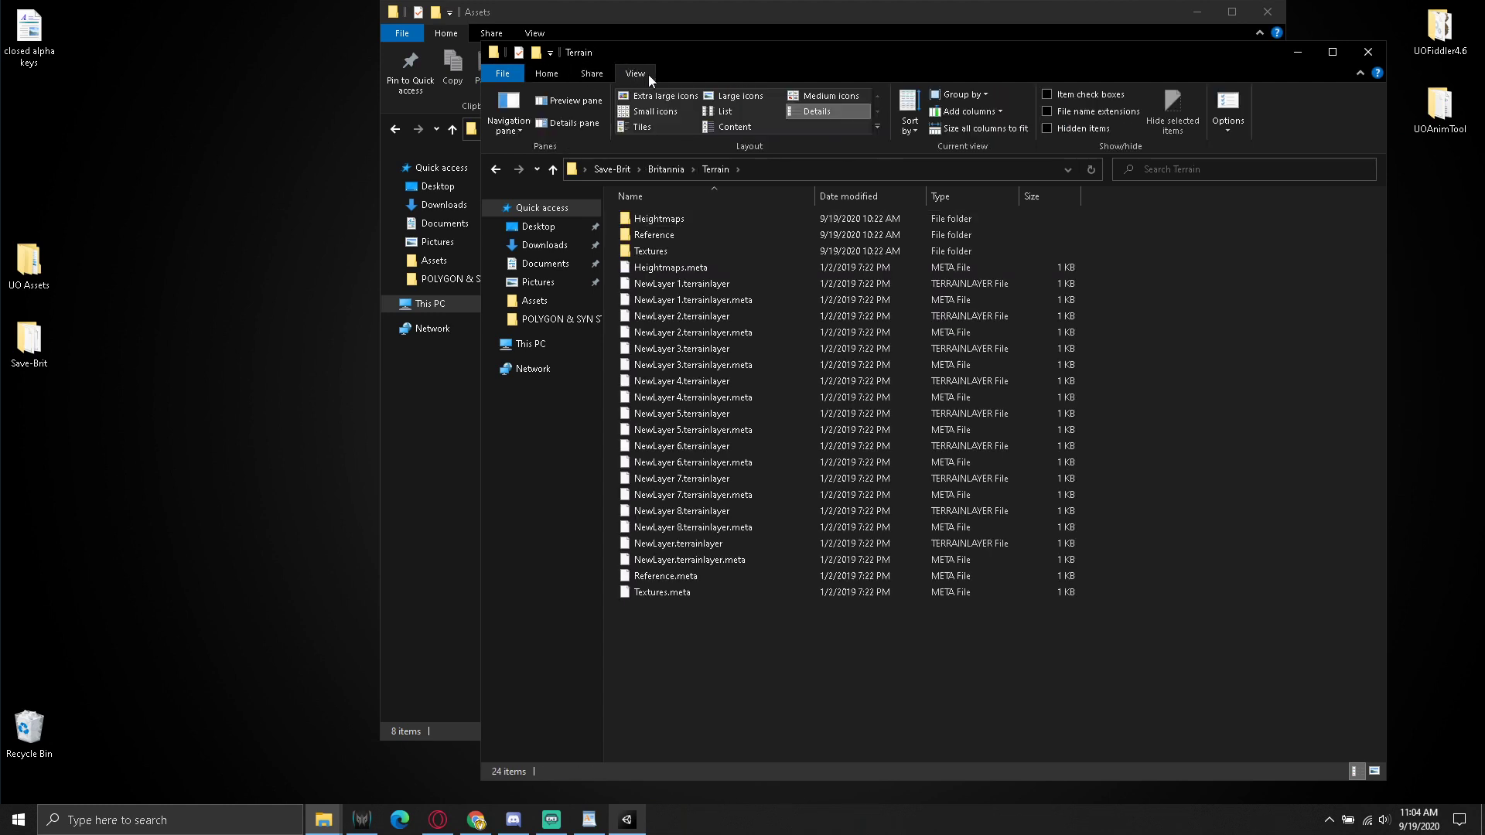
left_click(738, 96)
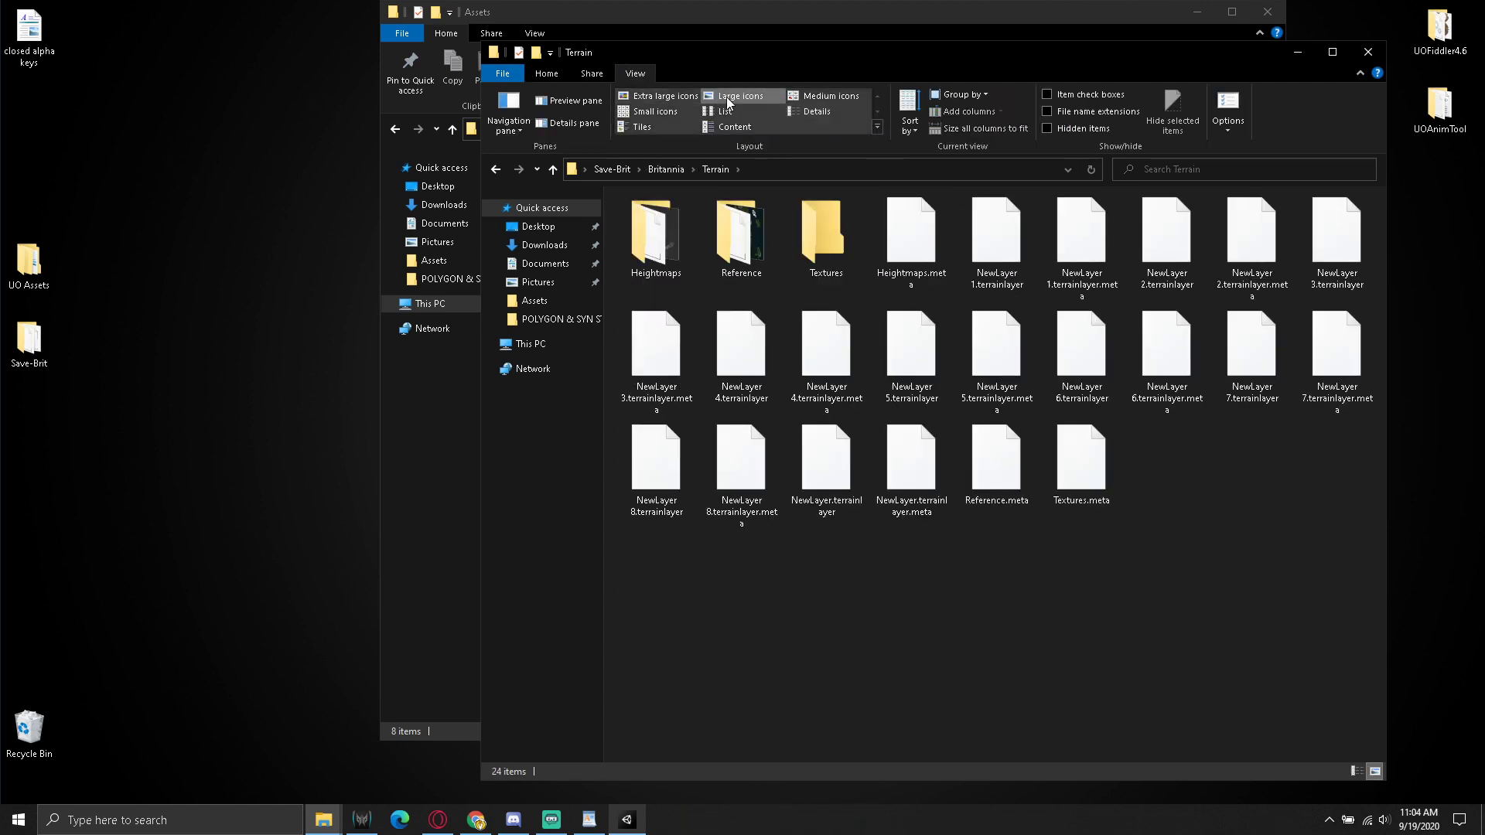
double_click(826, 234)
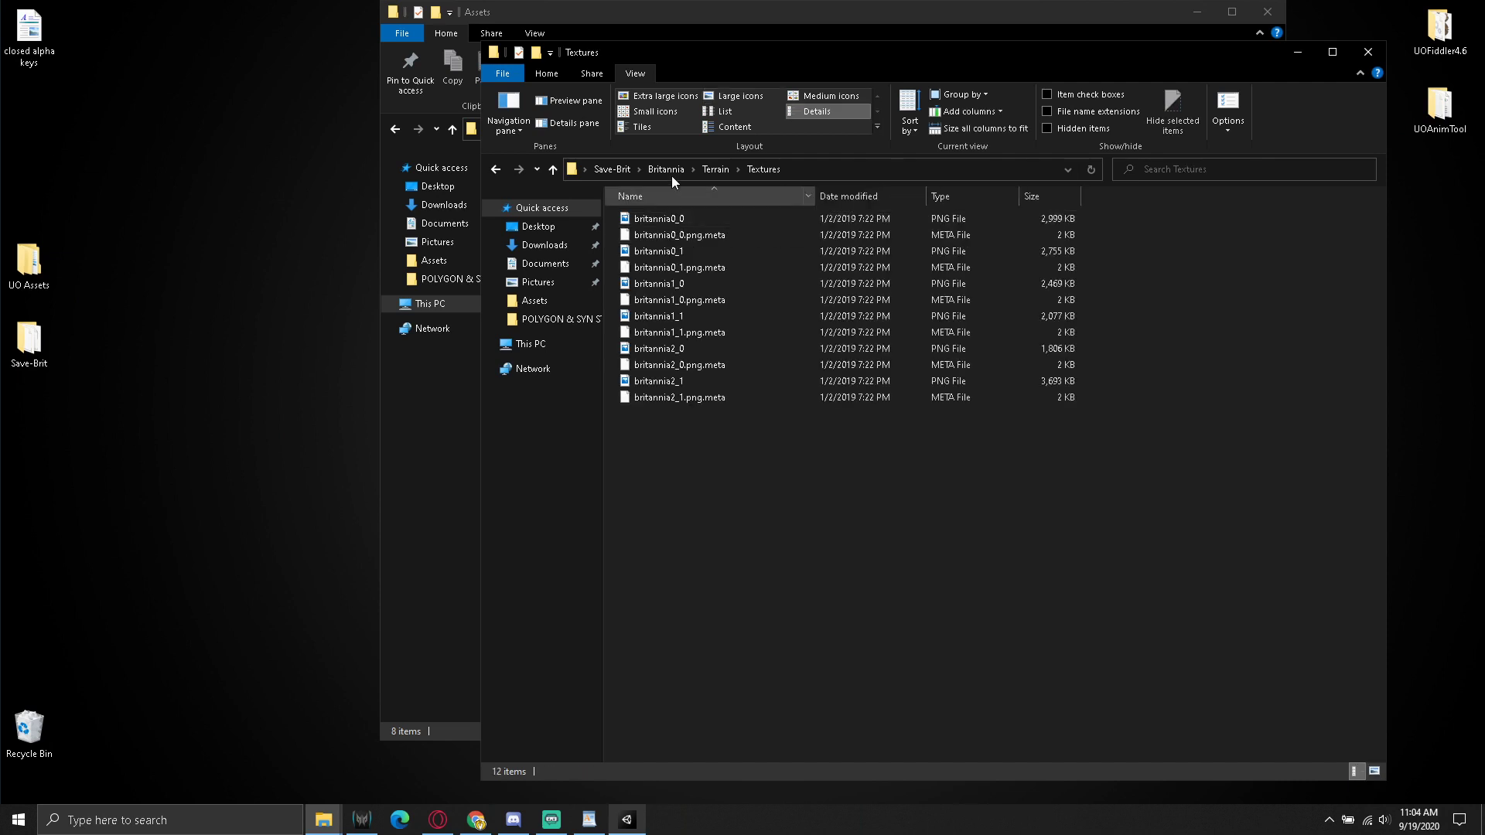
left_click(735, 95)
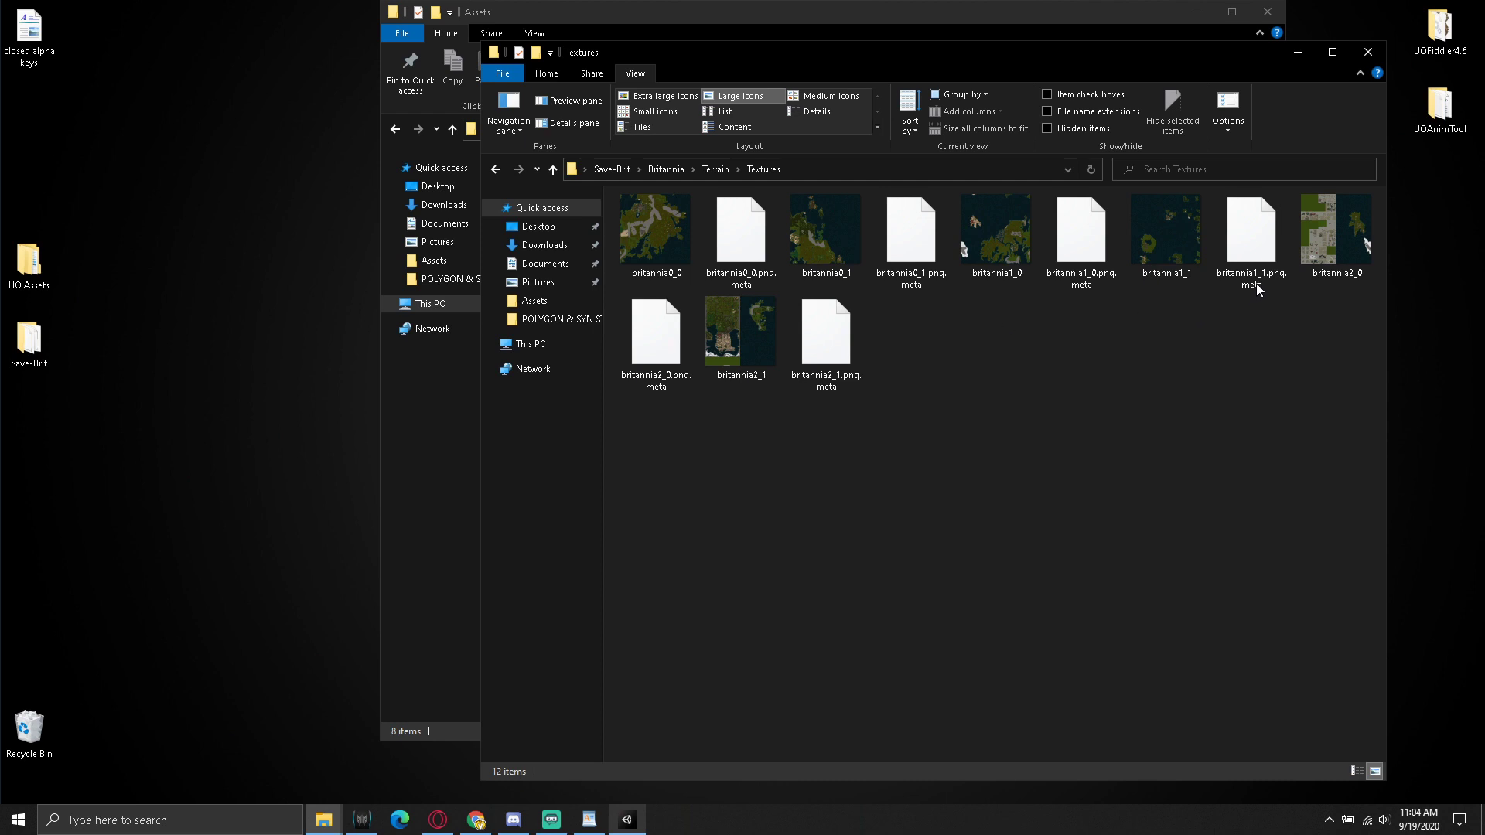
left_click(1368, 52)
left_click_drag(91, 194, 29, 412)
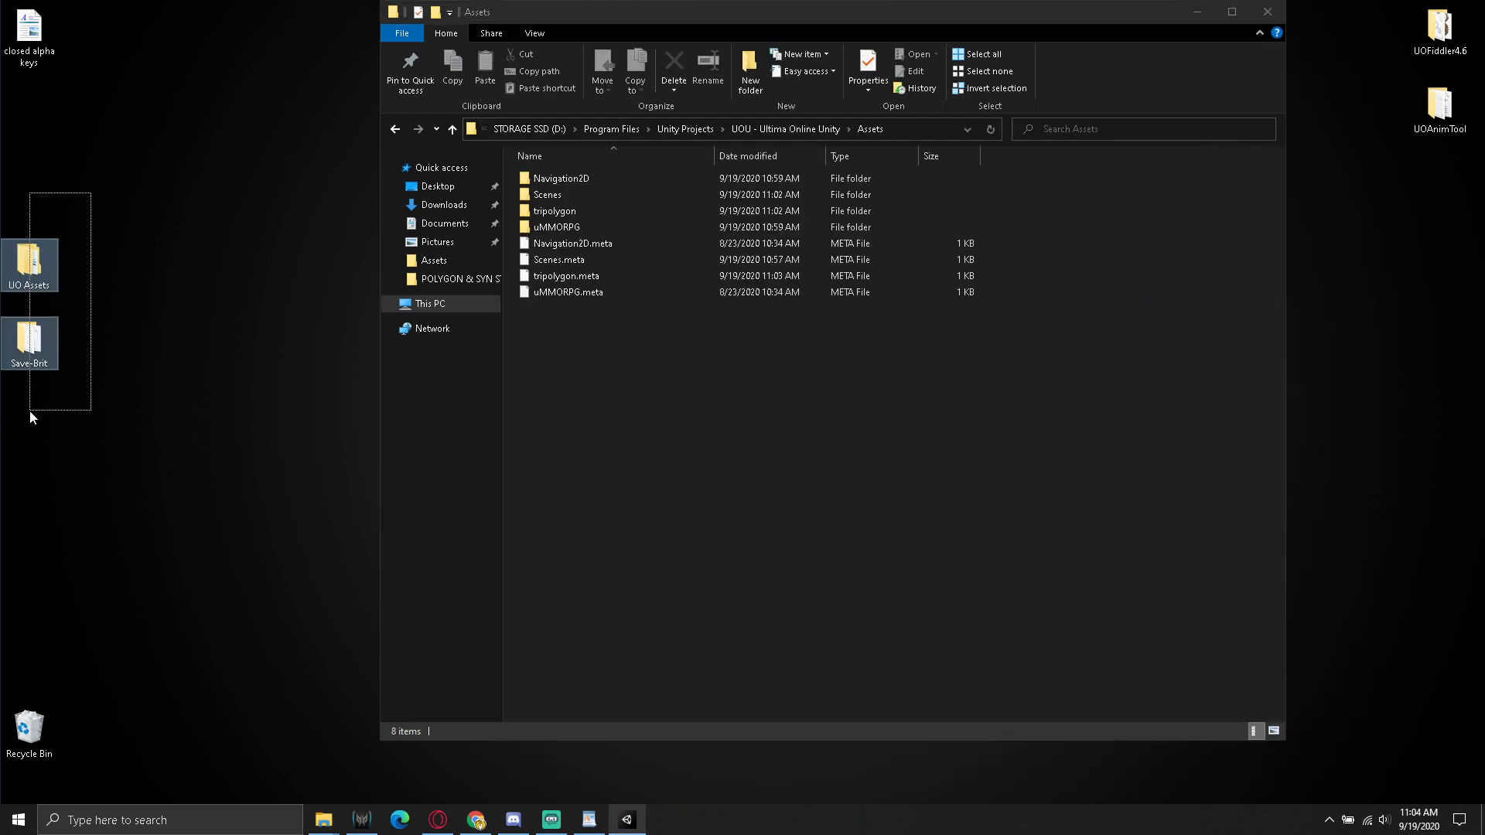
Copy the desktop UO Assets and Save-Brit folders into the Unity project's Assets folder
right_click_drag(30, 412, 30, 410)
left_click(146, 410)
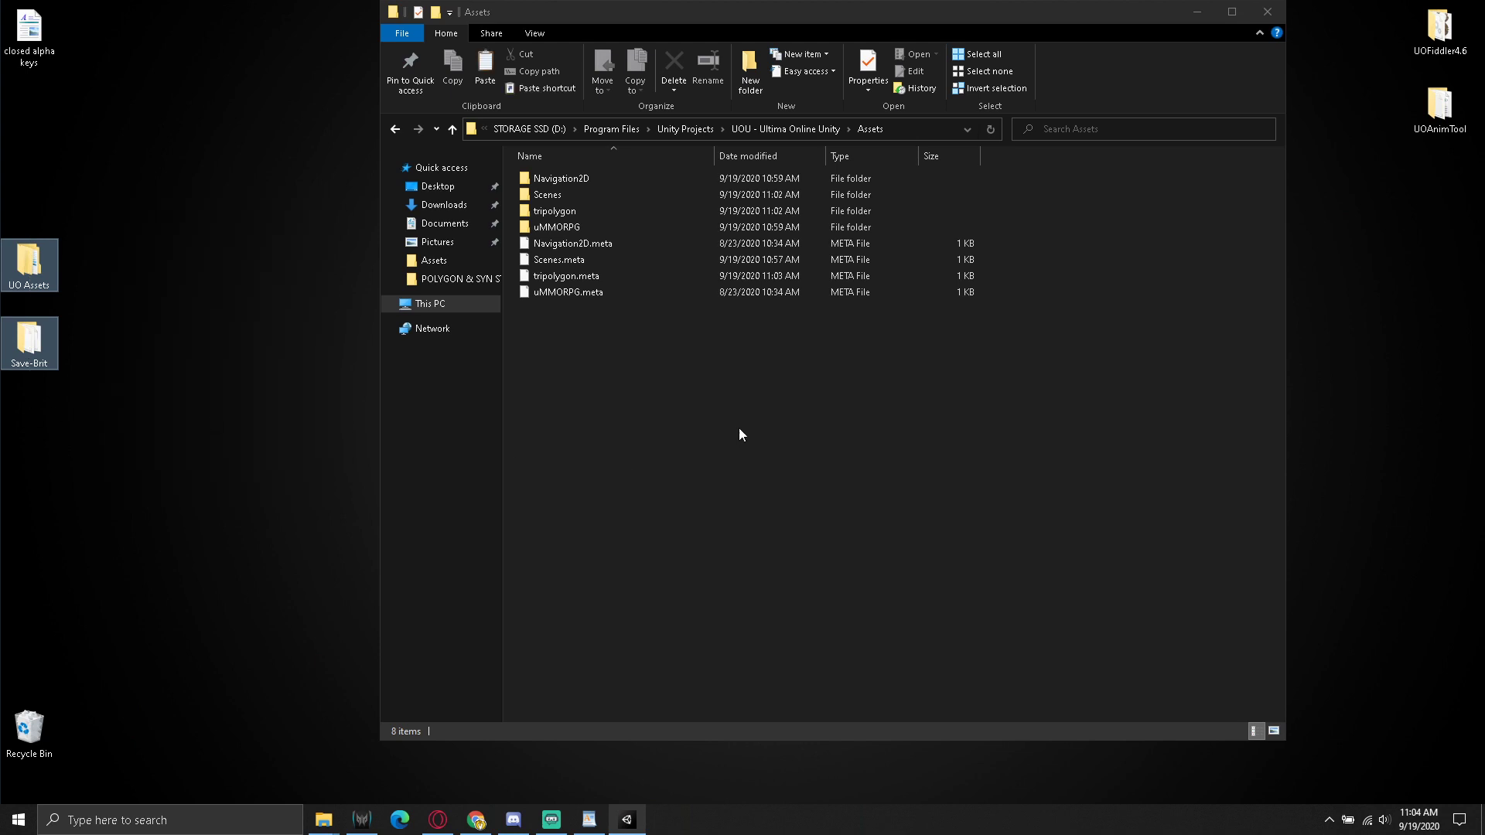
right_click(664, 423)
left_click(713, 534)
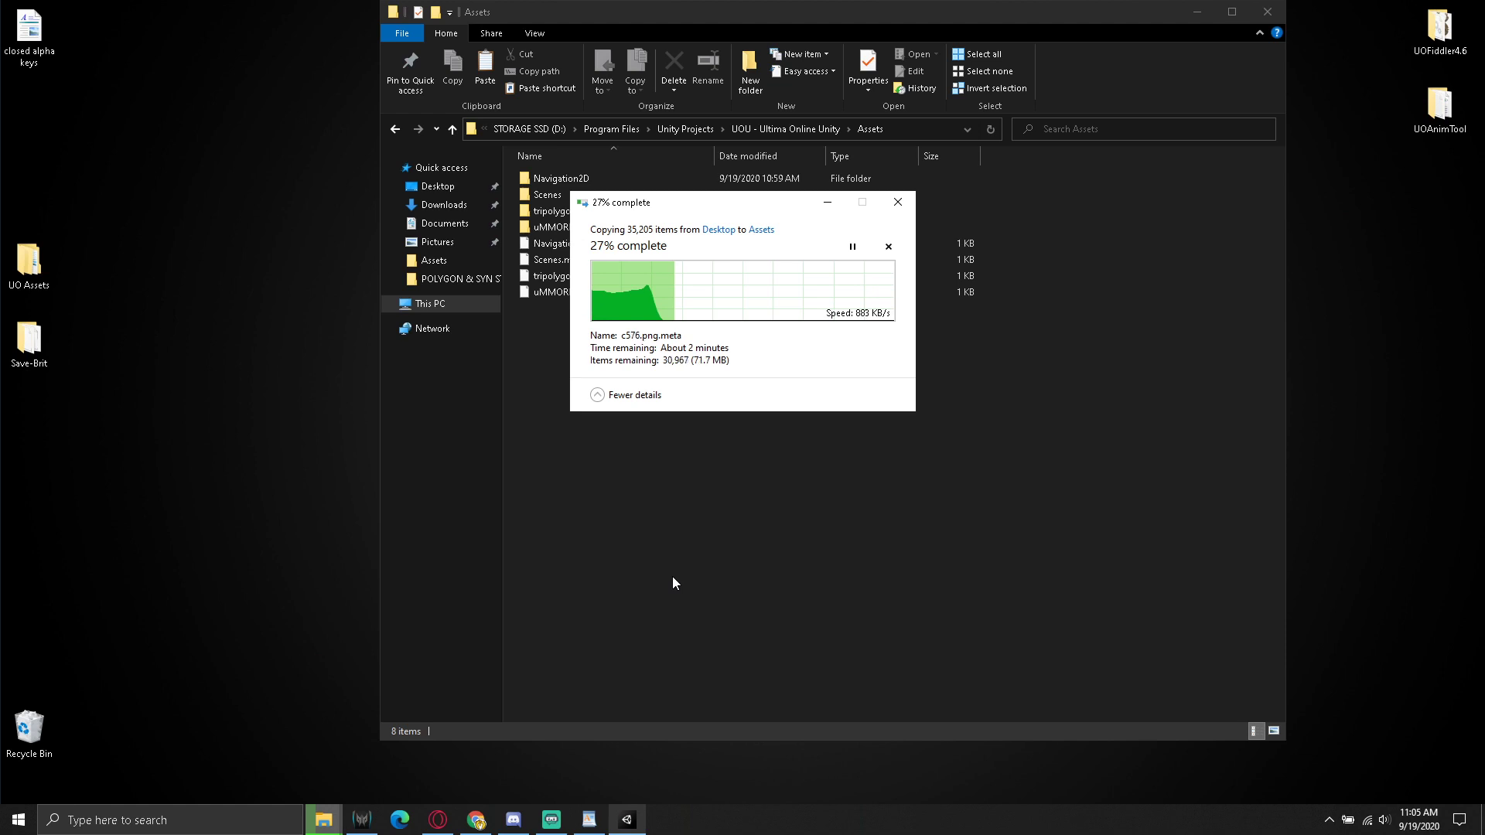
left_click_drag(721, 203, 783, 416)
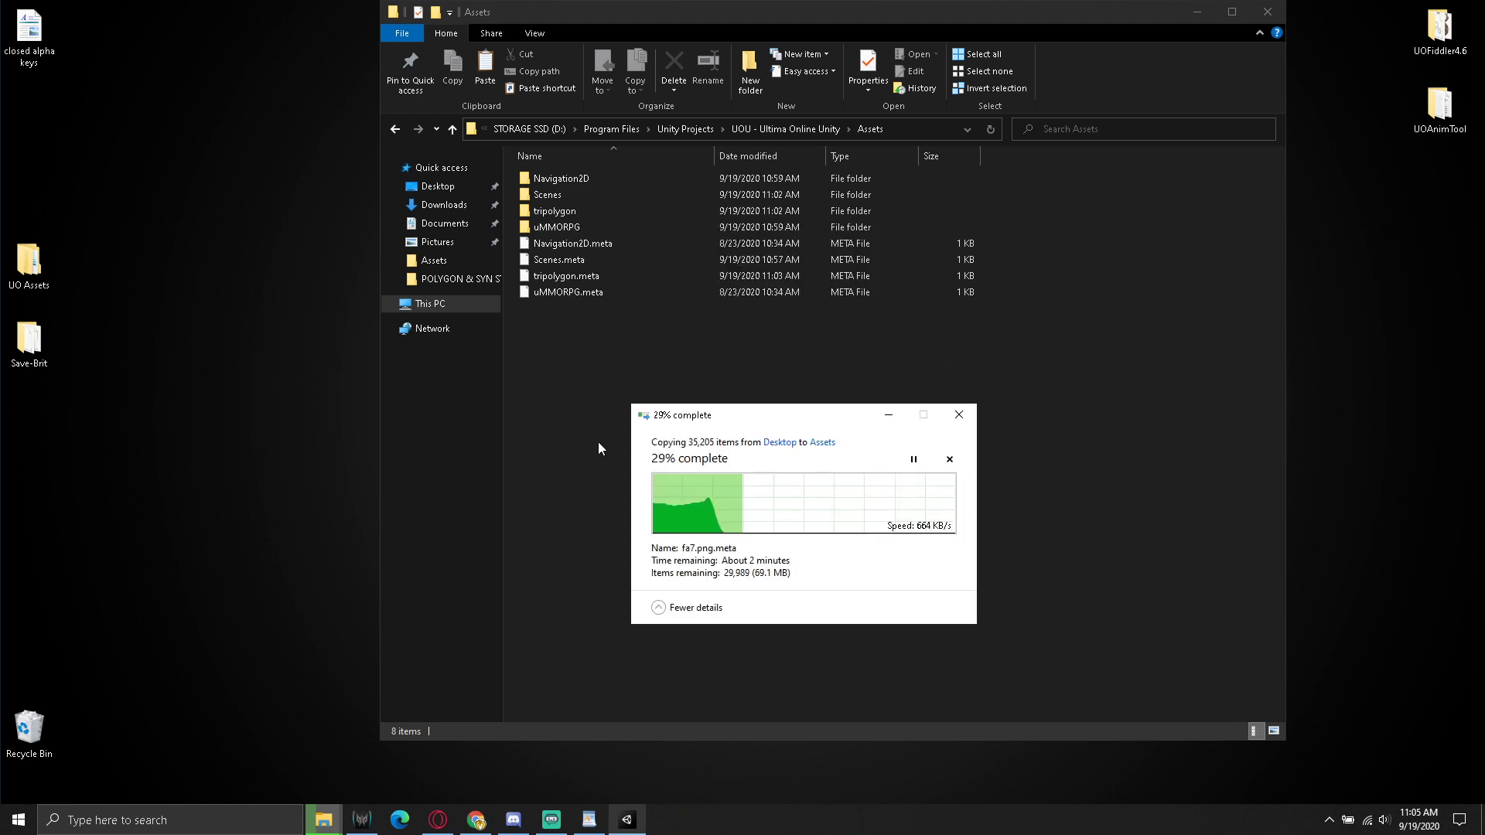
left_click(626, 821)
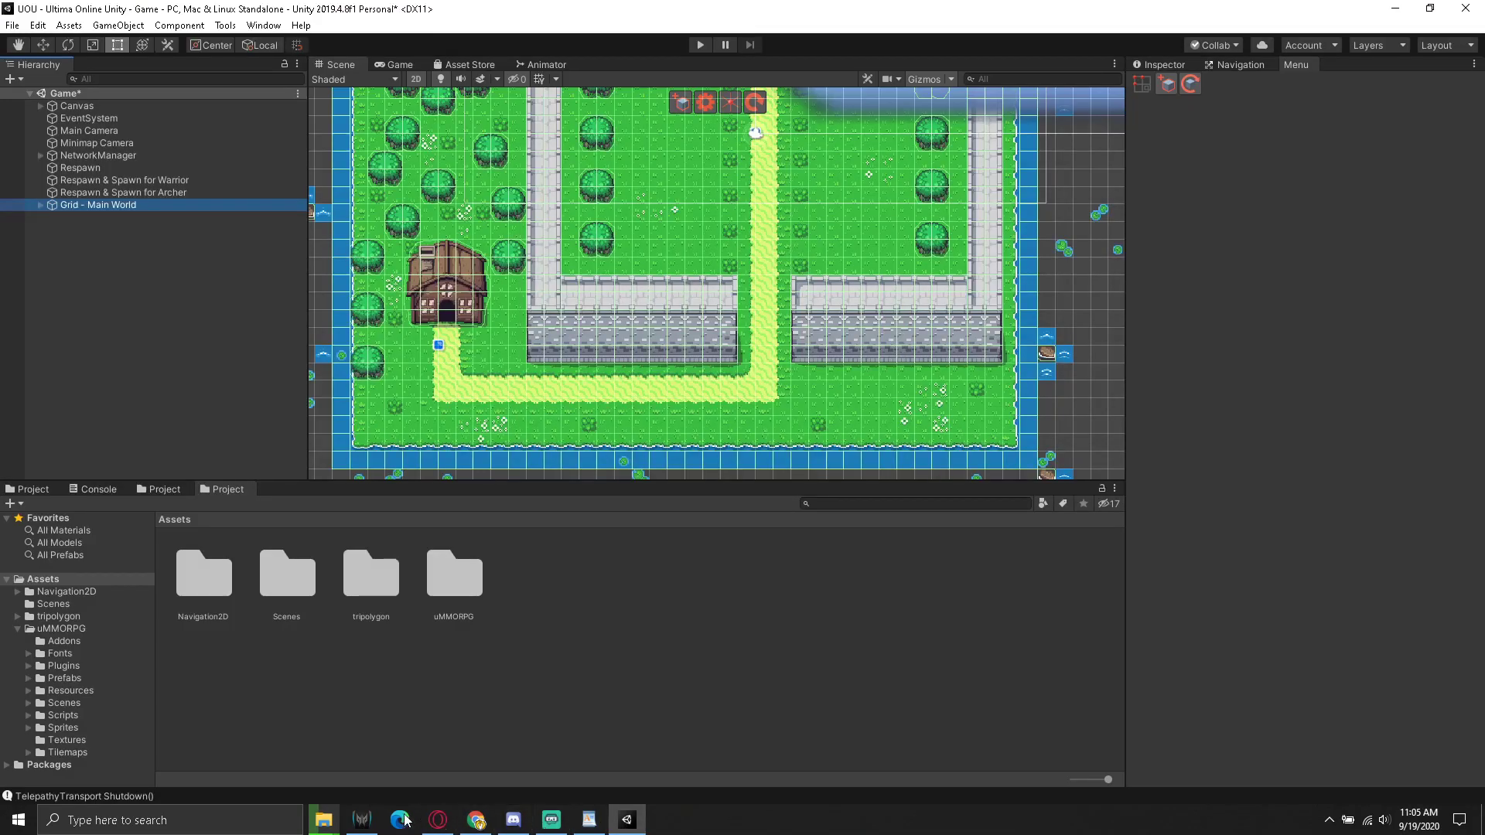
Check the copy progress, then expand Grid - Main World and select its Terrain tilemap
left_click(323, 820)
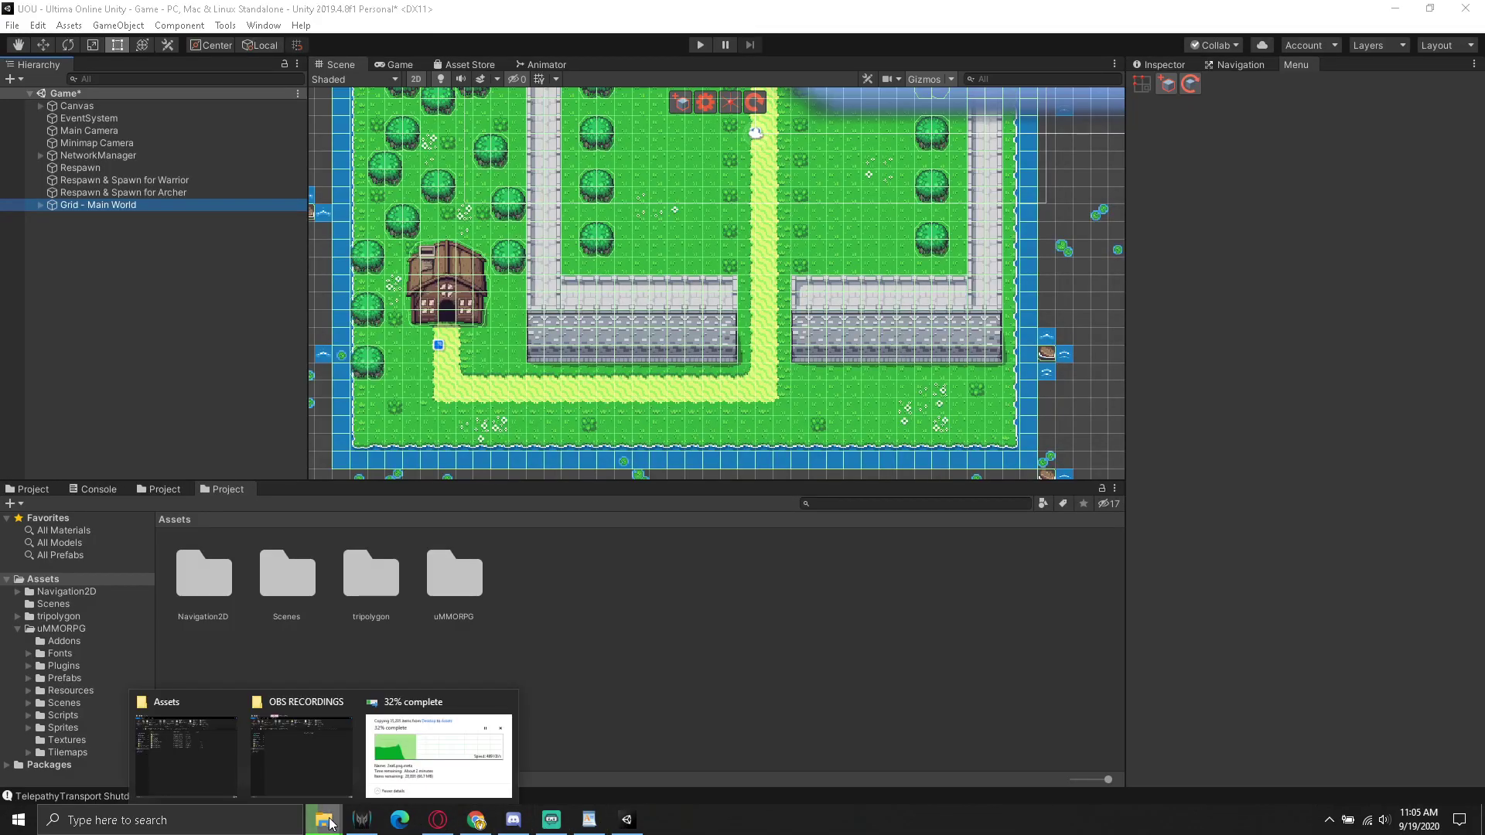
left_click(415, 767)
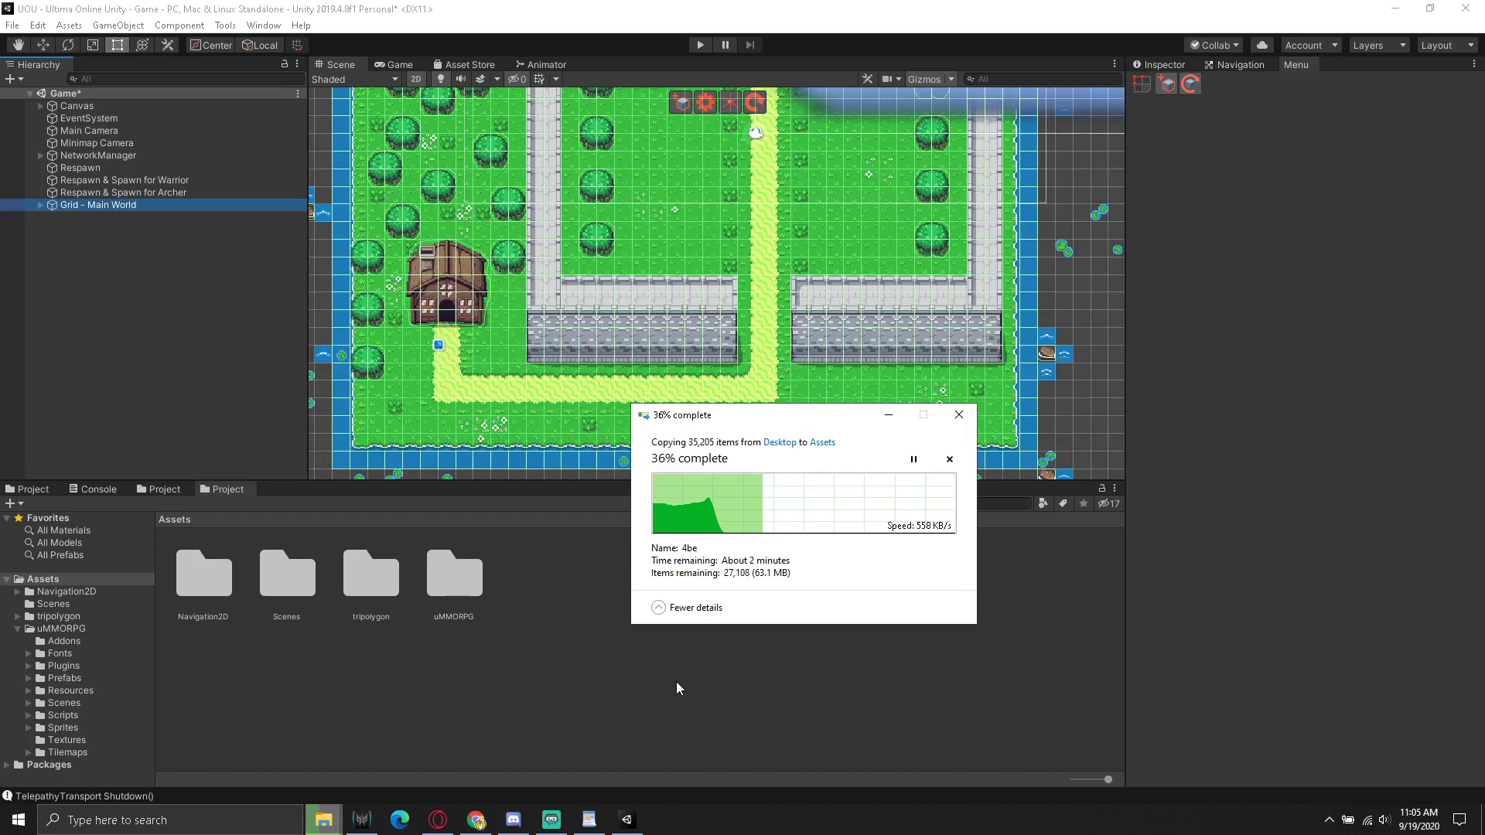
left_click(40, 205)
left_click(132, 220)
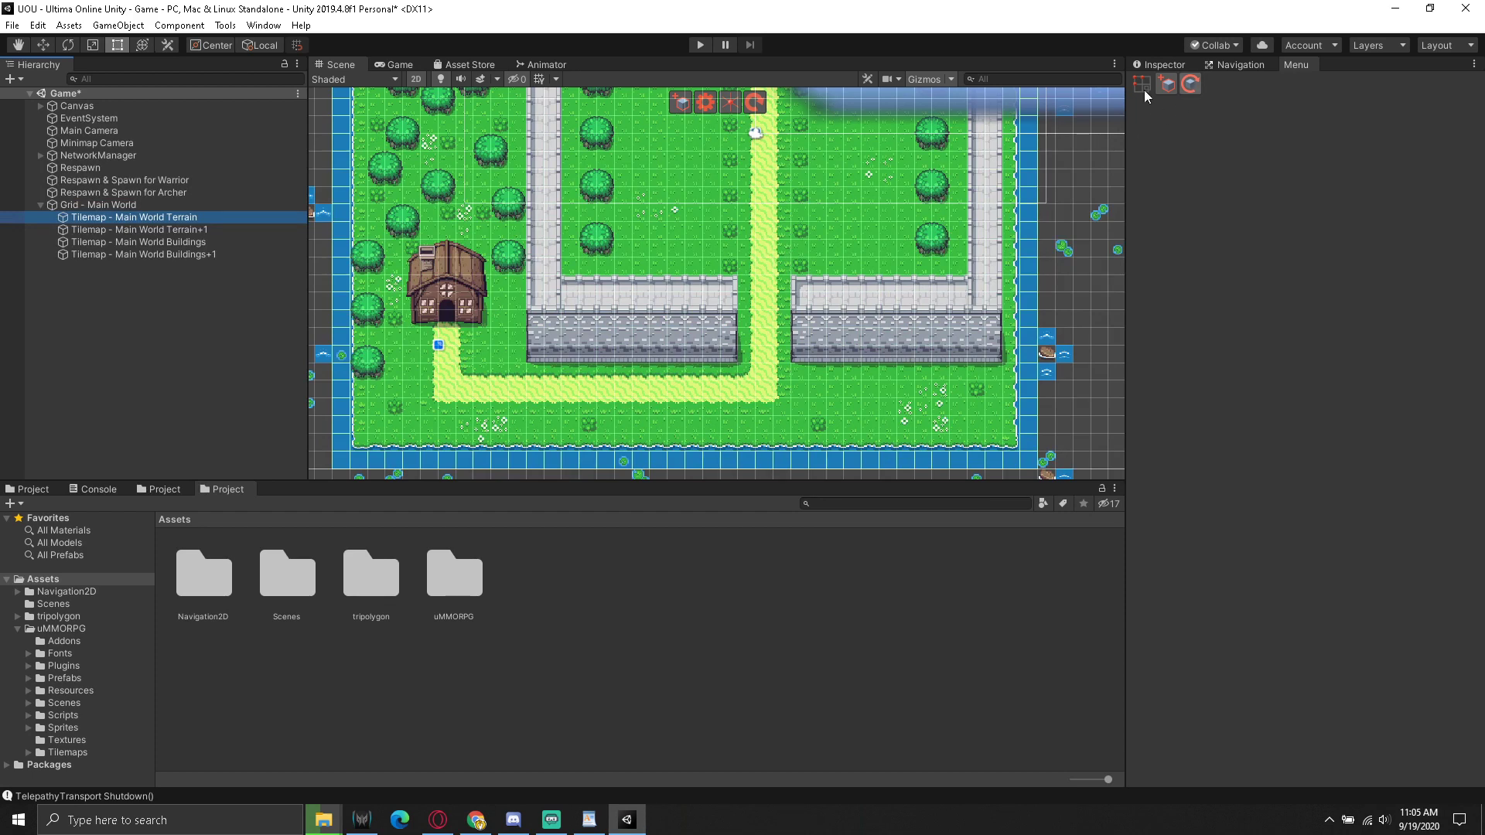
Open the Tile Palette from Window > 2D
left_click(260, 25)
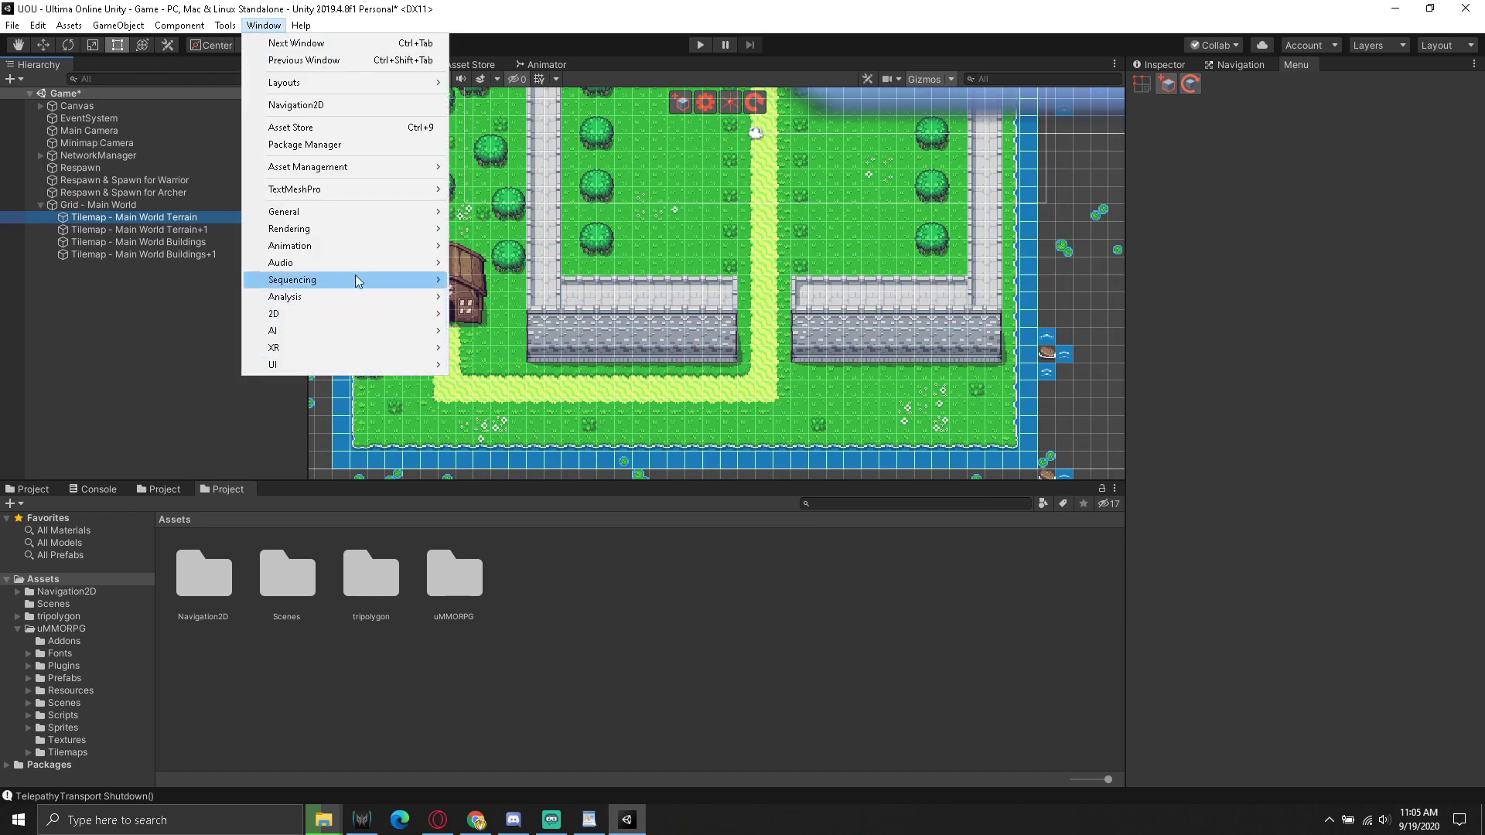
mouse_move(328, 320)
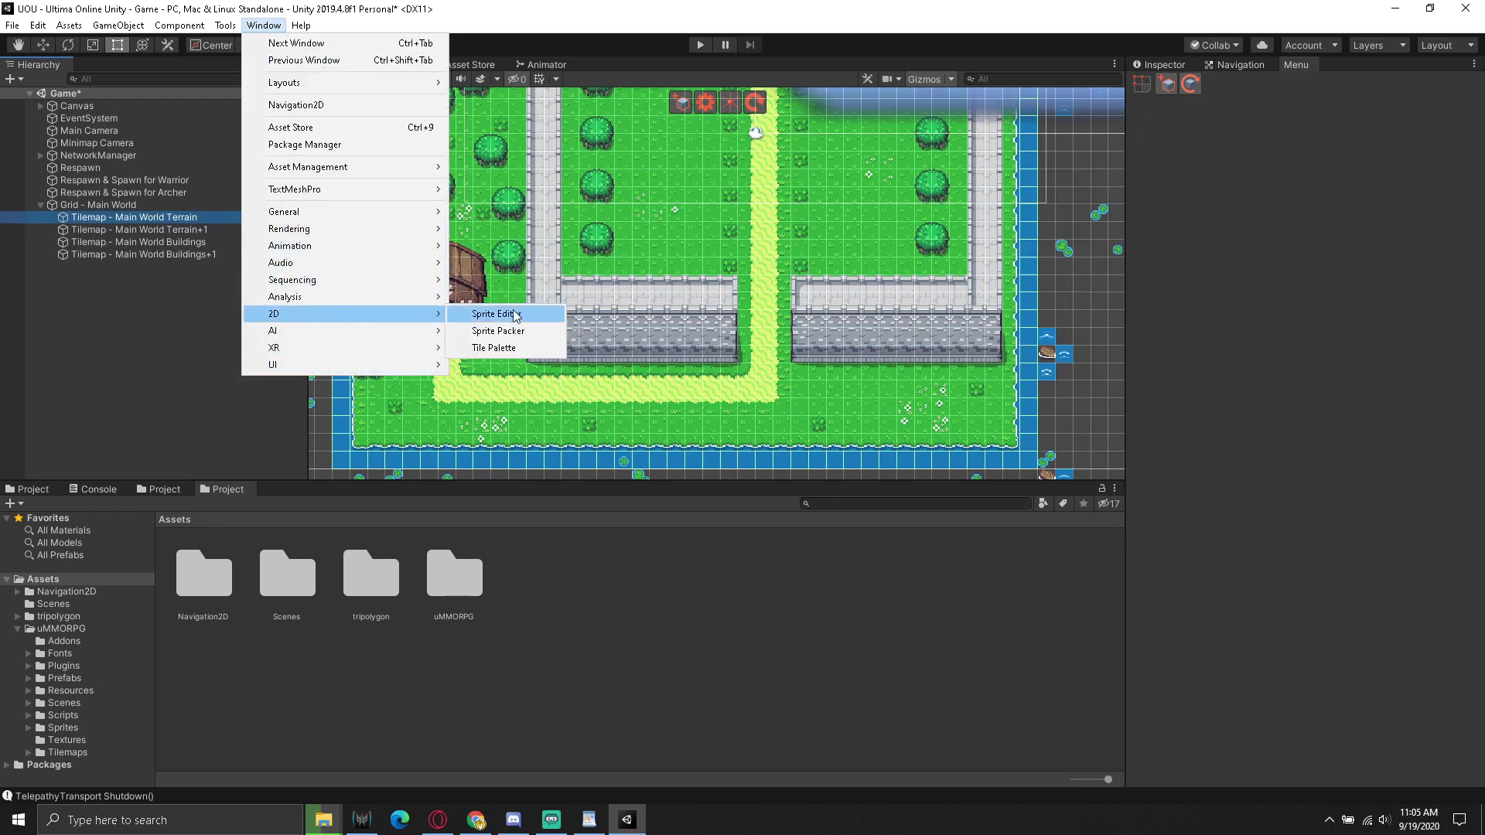
left_click(495, 348)
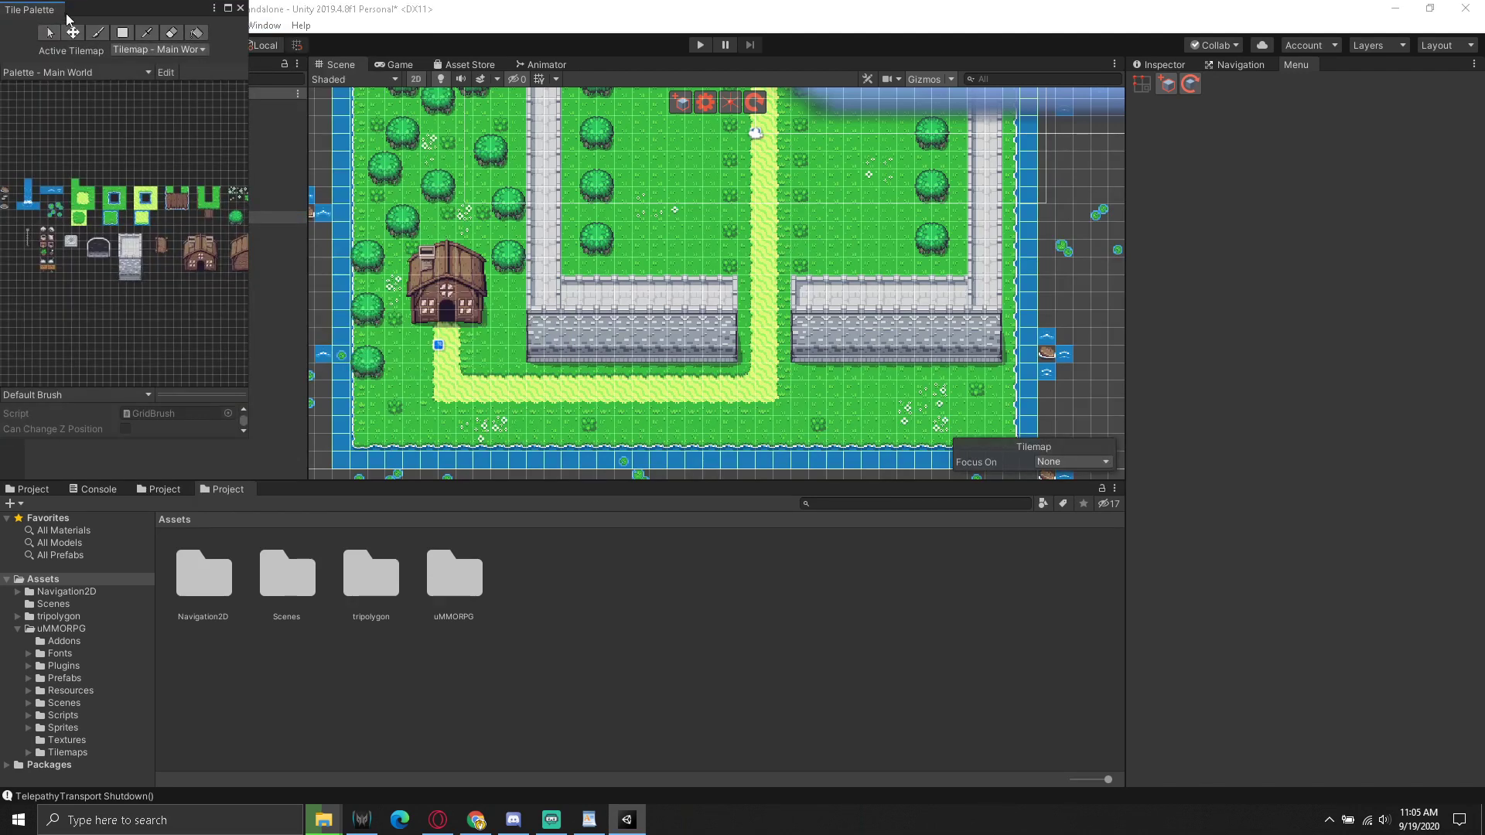
Dock the Tile Palette and erase strips of path and grass near the map's lower edge
left_click_drag(67, 19, 1296, 63)
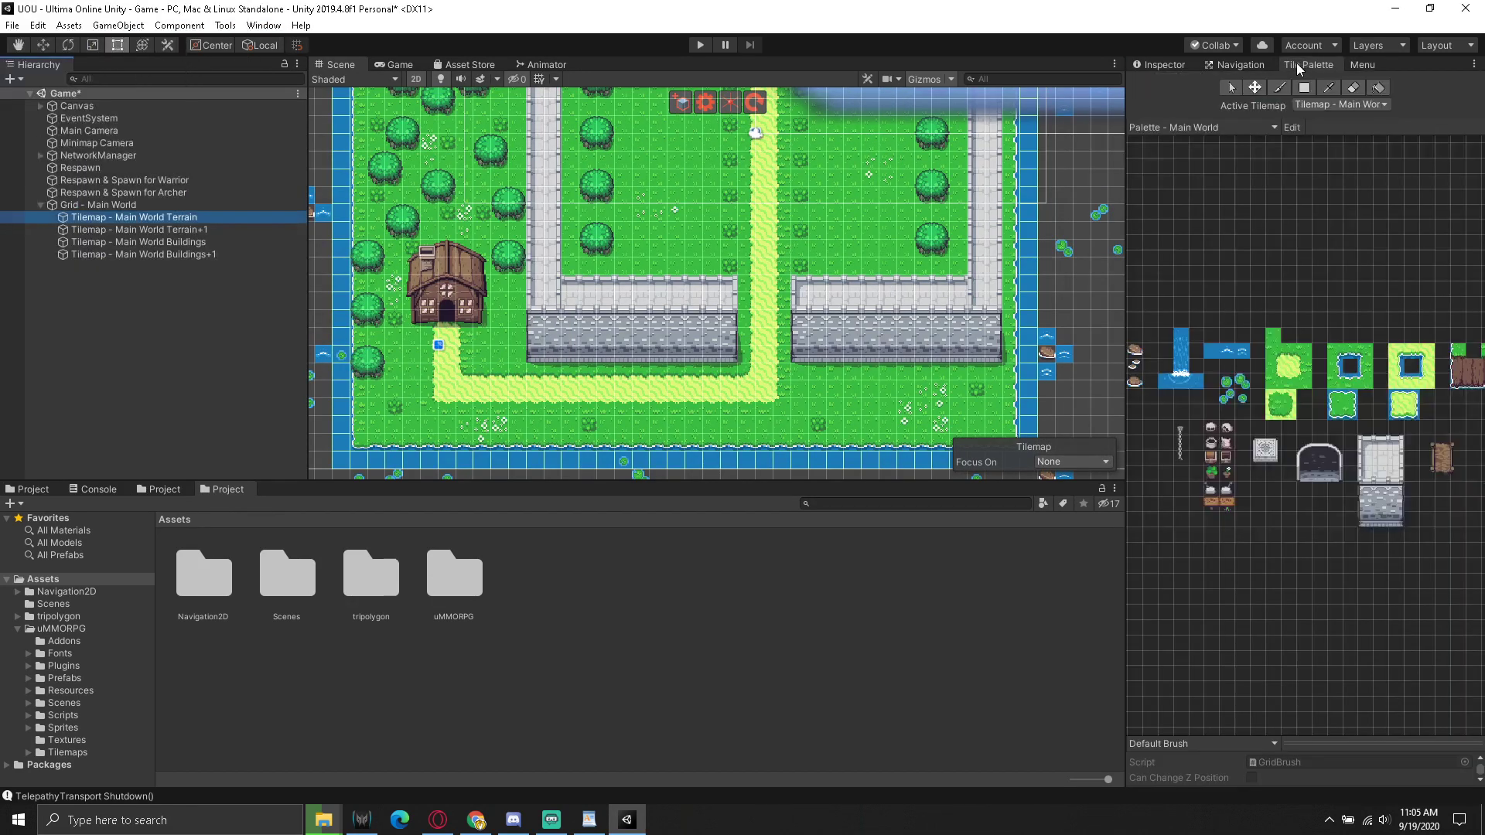
left_click(1354, 87)
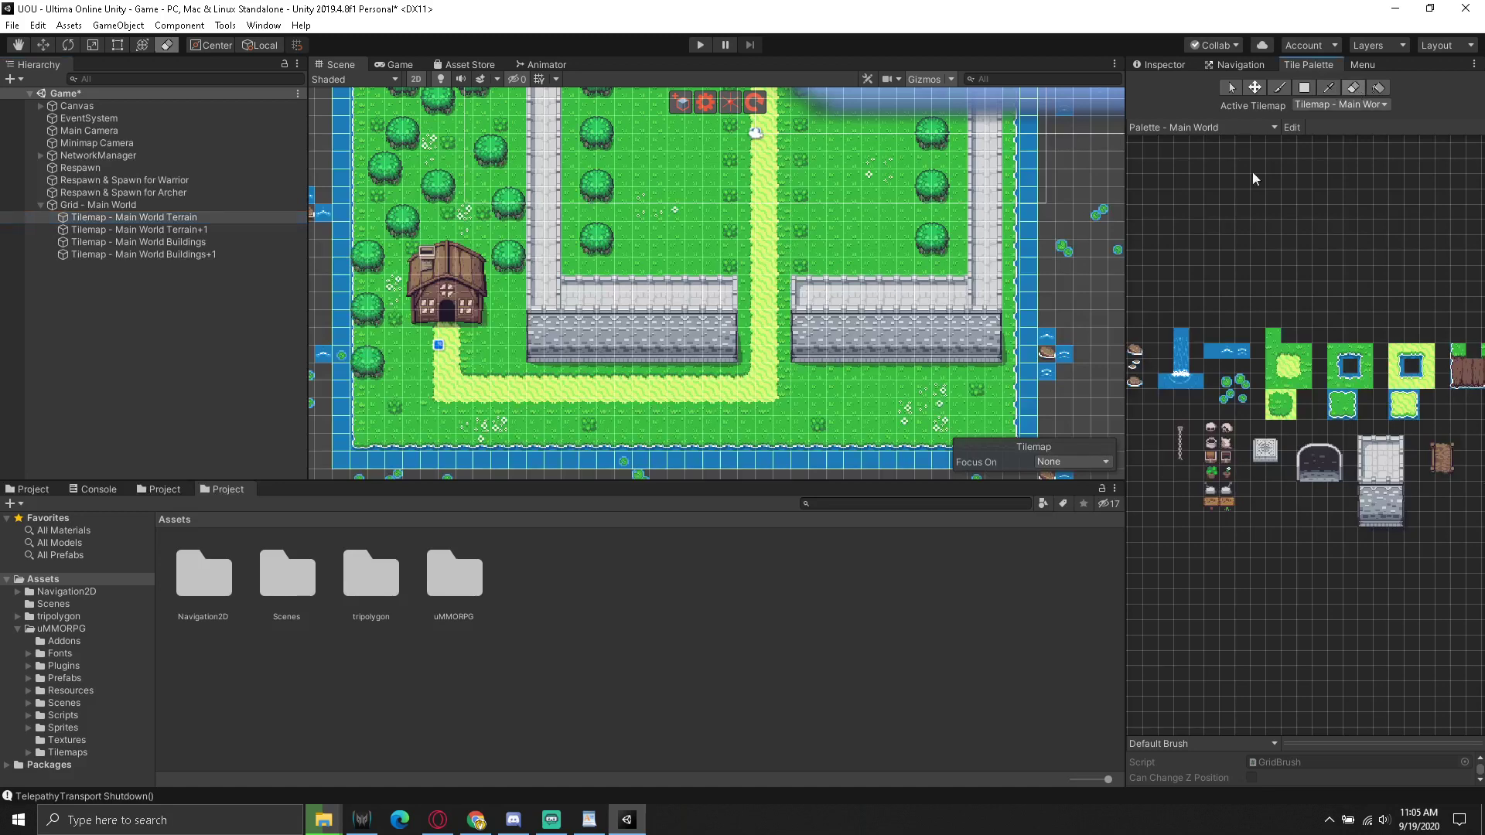
mouse_move(750, 391)
left_mouse_down()
mouse_move(537, 370)
mouse_move(663, 459)
left_mouse_up()
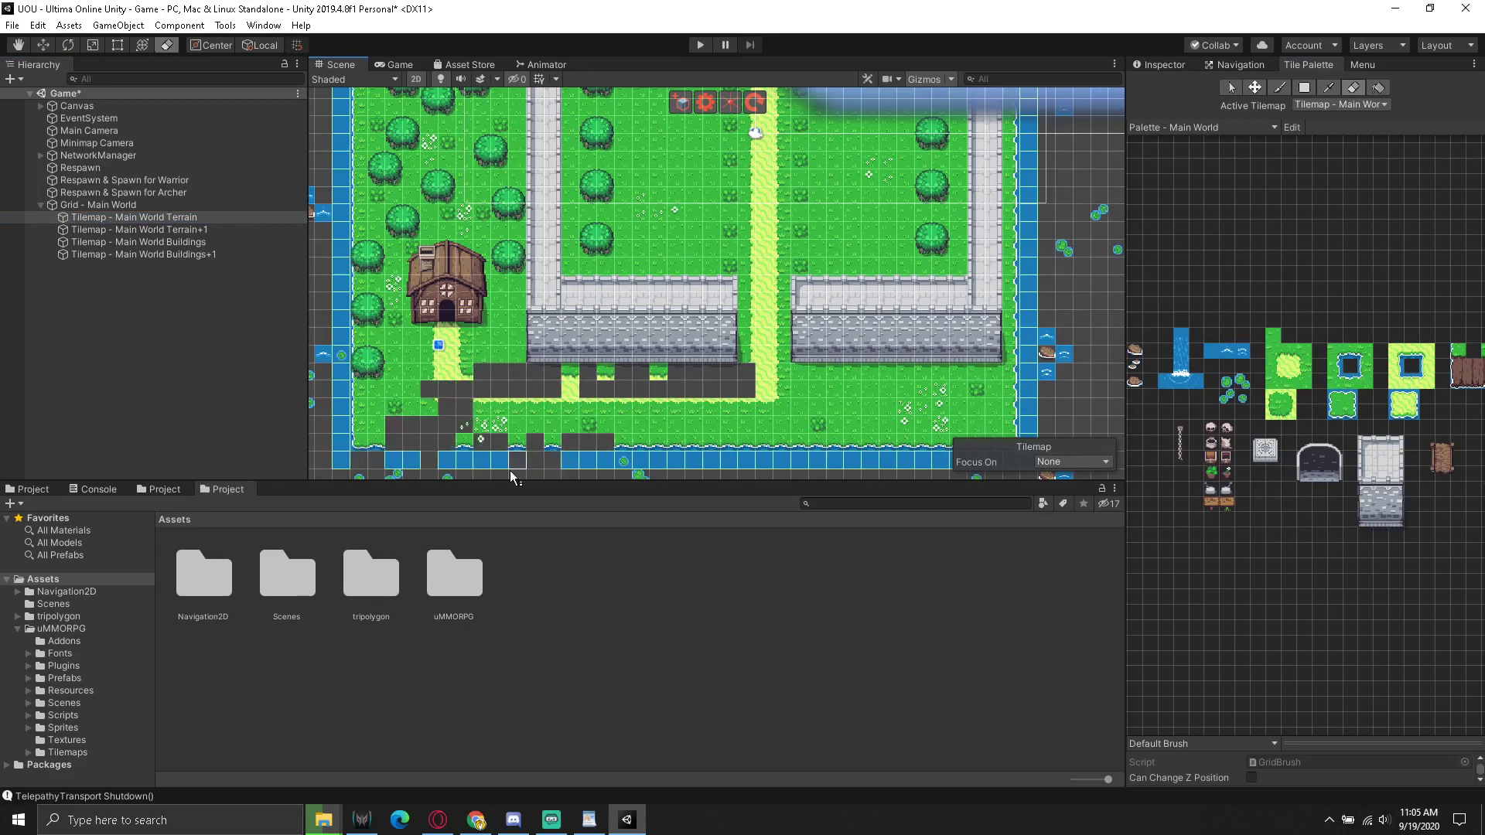
middle_click_drag(663, 460, 859, 287)
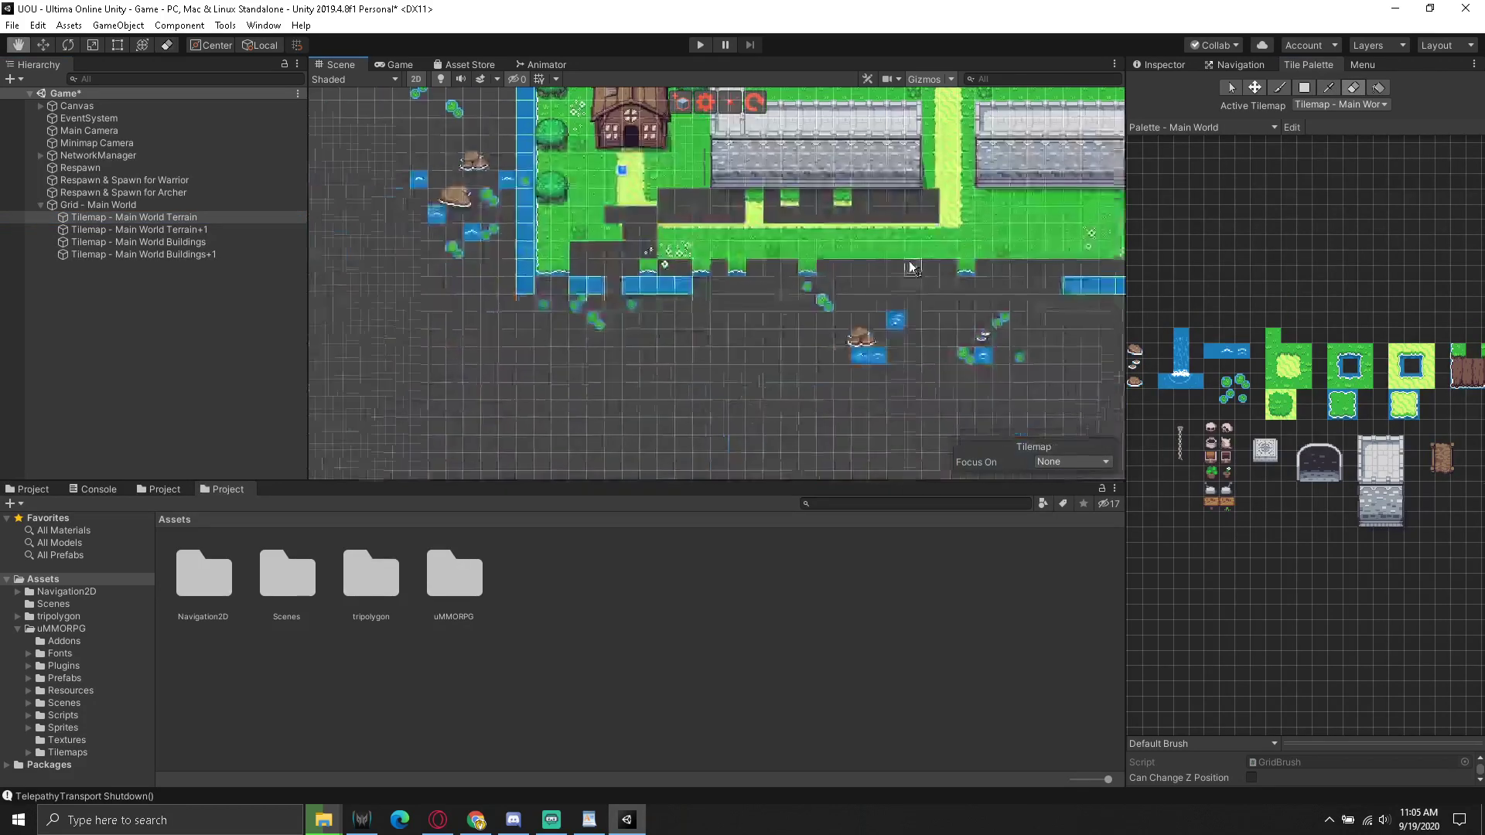
mouse_move(735, 240)
left_mouse_down()
mouse_move(530, 217)
mouse_move(545, 147)
left_mouse_up()
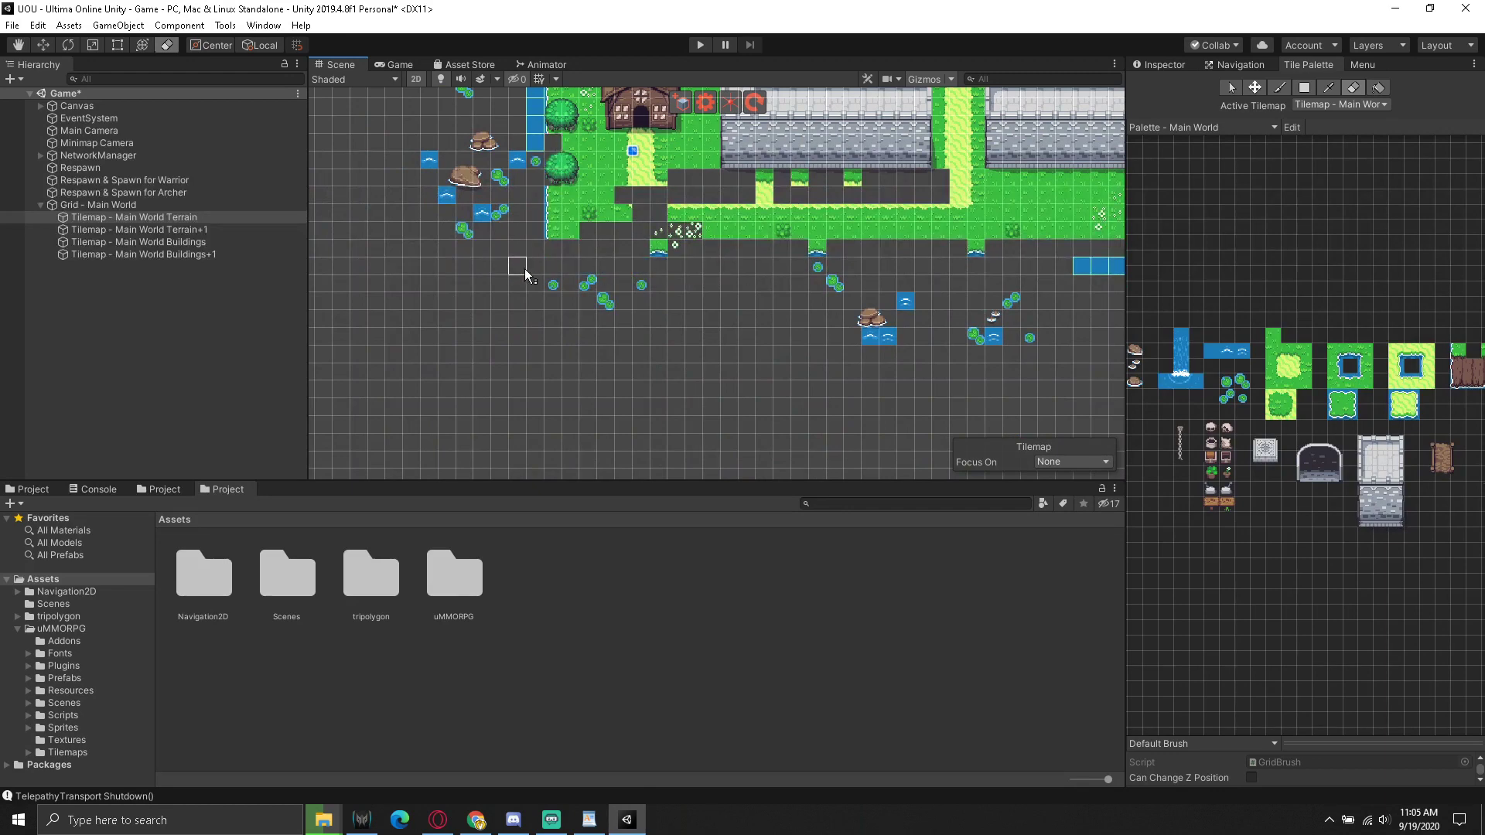
Erase more grass and path tiles along the lower edge and upper area
scroll(654, 286, "down", 2)
scroll(654, 286, "down", 2)
scroll(752, 249, "down", 2)
middle_click_drag(751, 249, 716, 311)
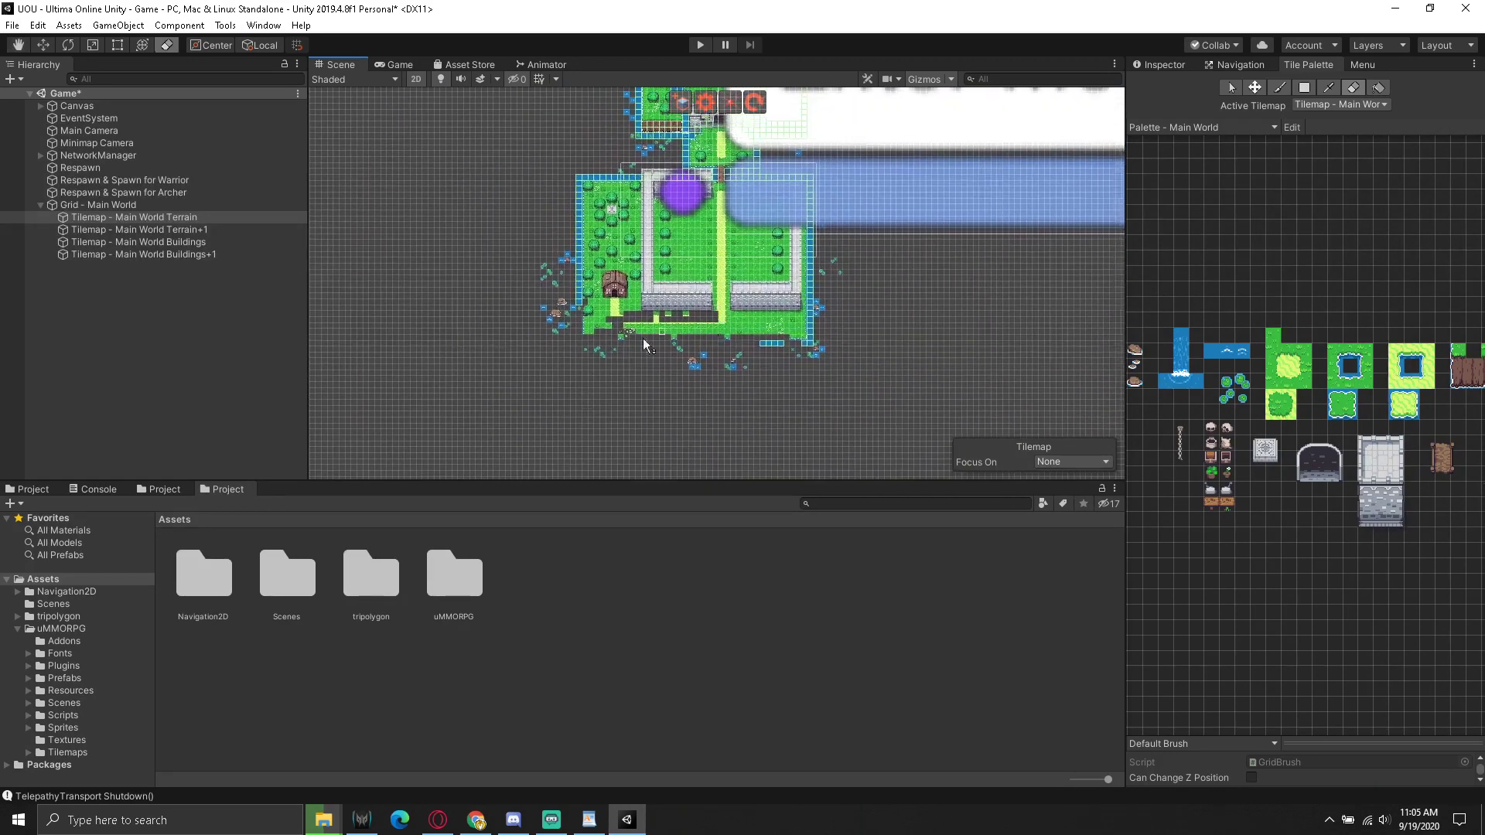
mouse_move(771, 265)
left_mouse_down()
mouse_move(764, 352)
mouse_move(830, 331)
mouse_move(759, 313)
left_mouse_up()
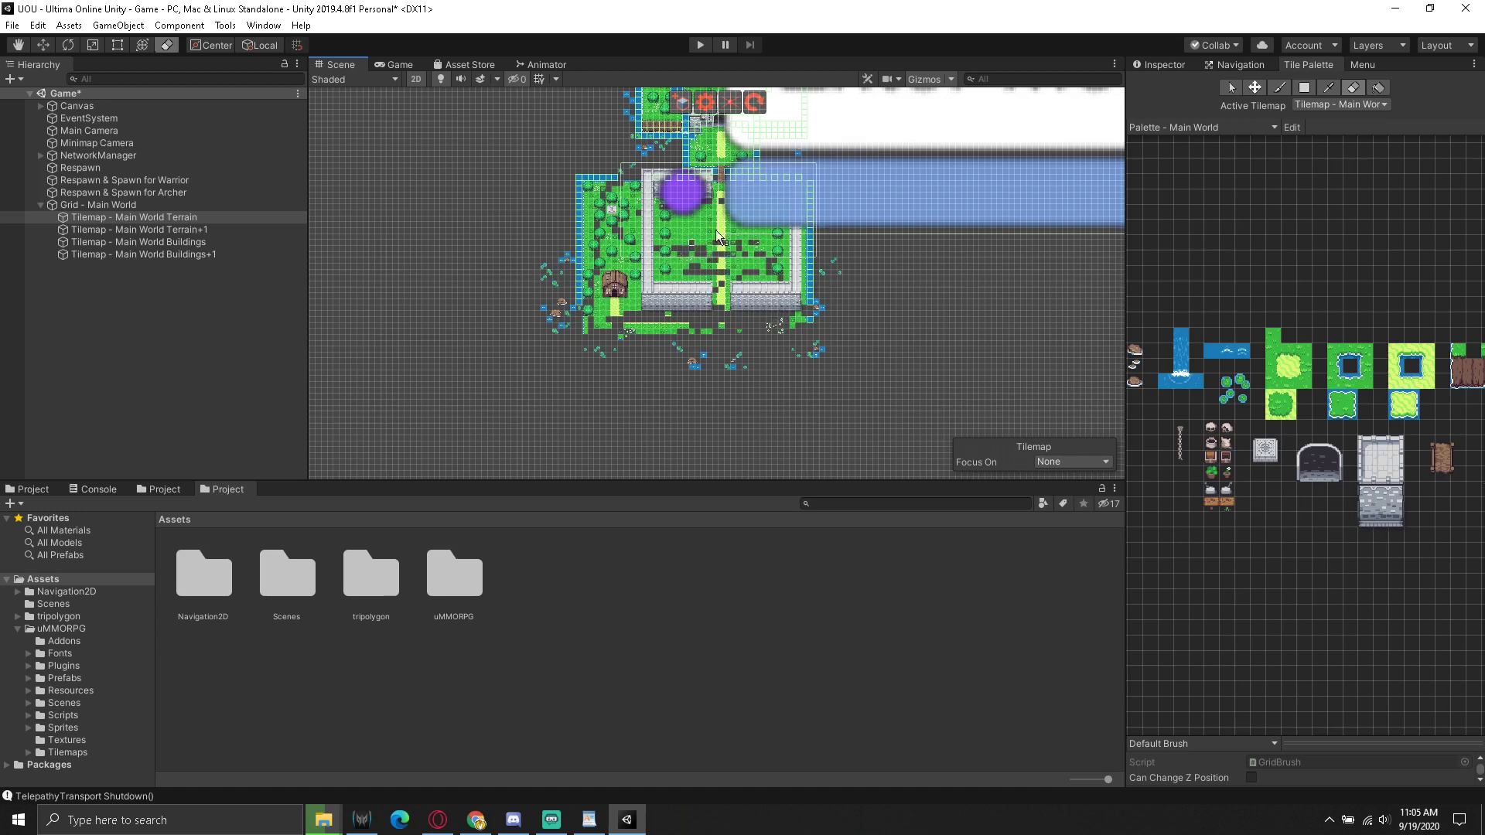
mouse_move(602, 184)
left_mouse_down()
mouse_move(821, 164)
mouse_move(810, 304)
left_mouse_up()
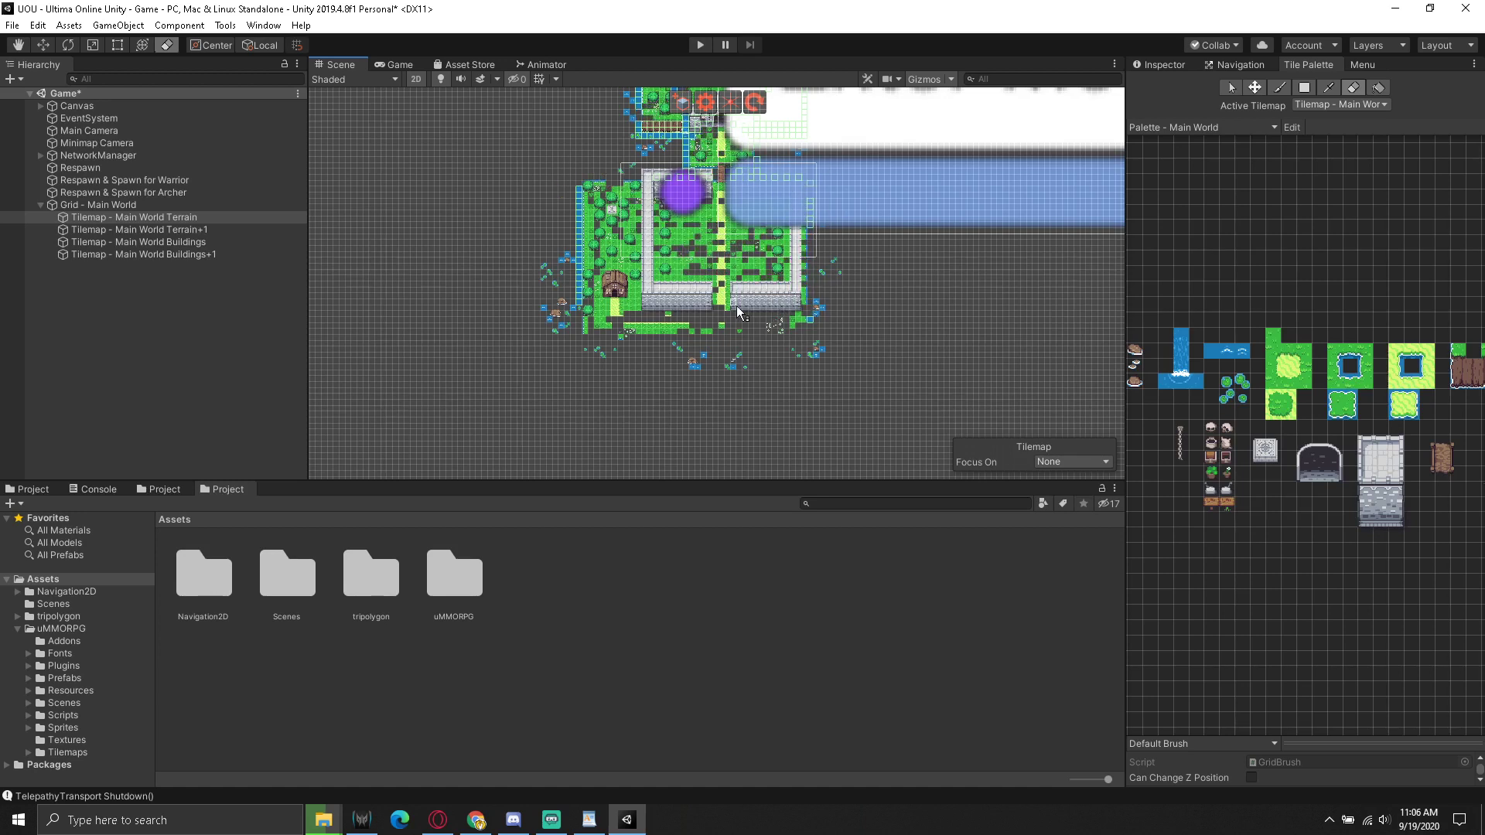
mouse_move(653, 341)
left_mouse_down()
mouse_move(761, 331)
mouse_move(804, 236)
left_mouse_up()
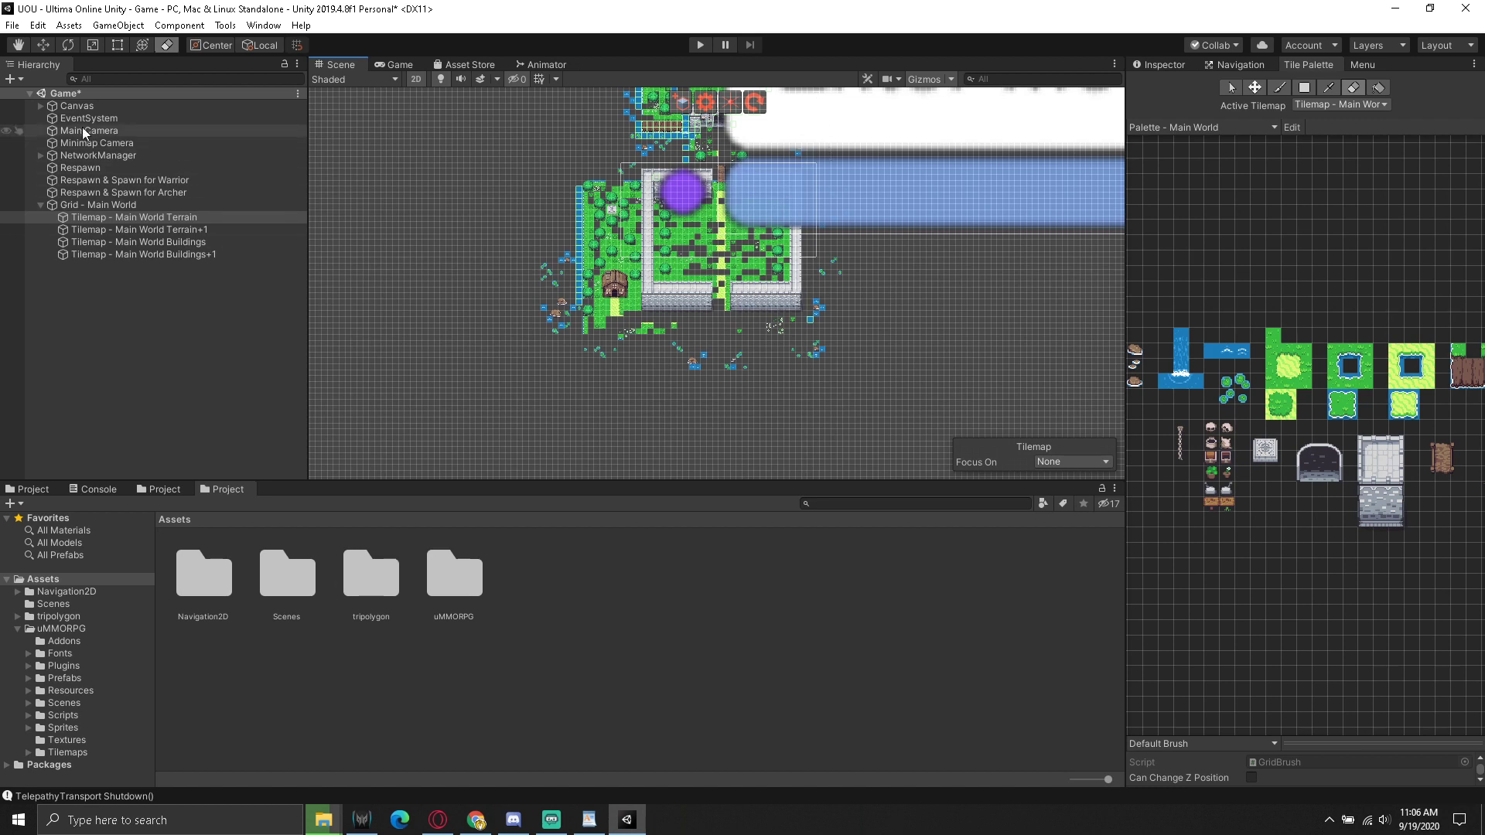
Hide Canvas, EventSystem, Main Camera, Minimap Camera and the spawn objects in the Scene view
left_click(4, 113)
left_click(6, 119)
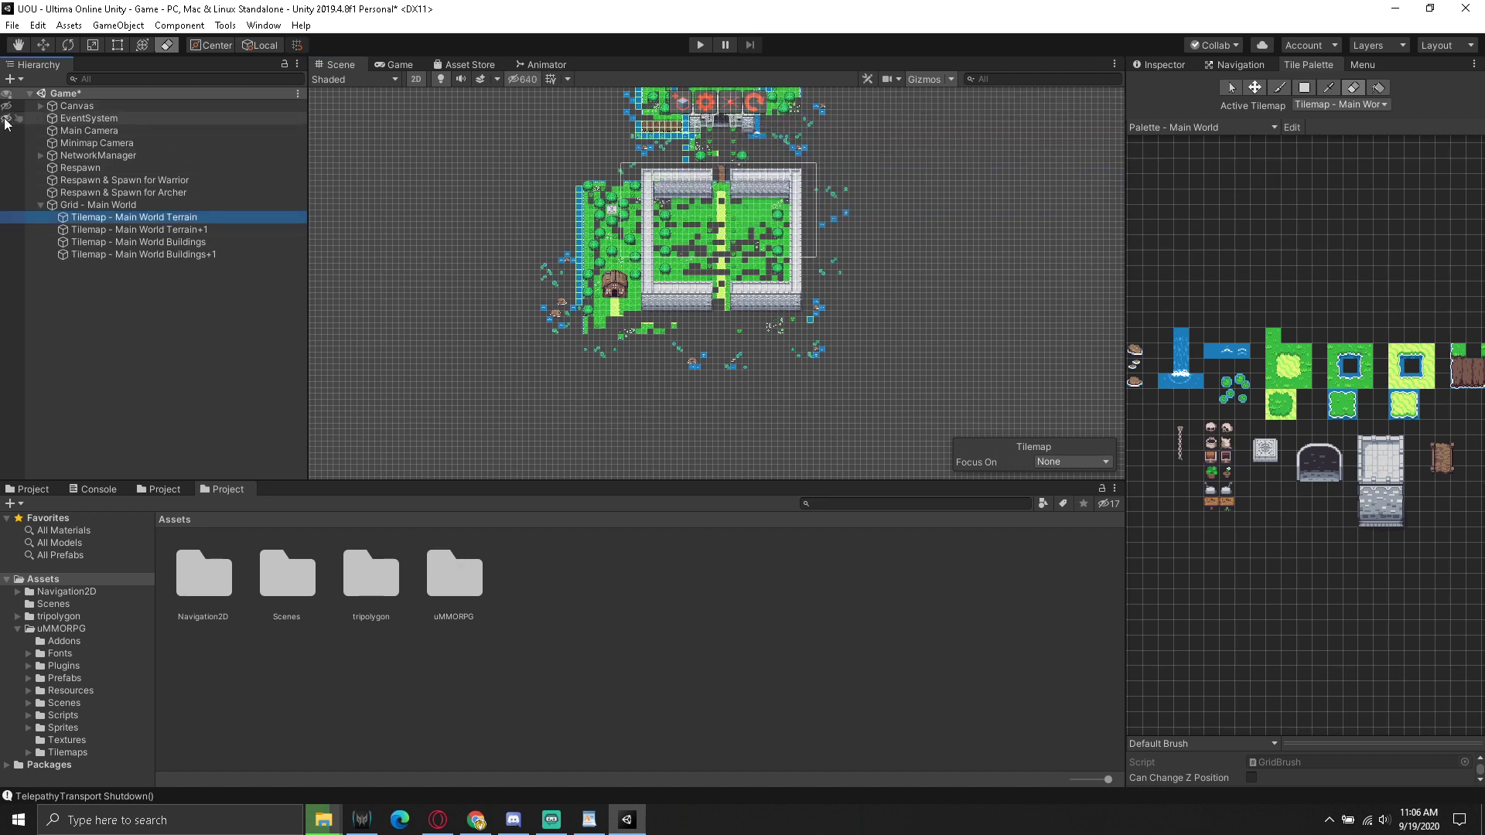
left_click(7, 130)
left_click(6, 143)
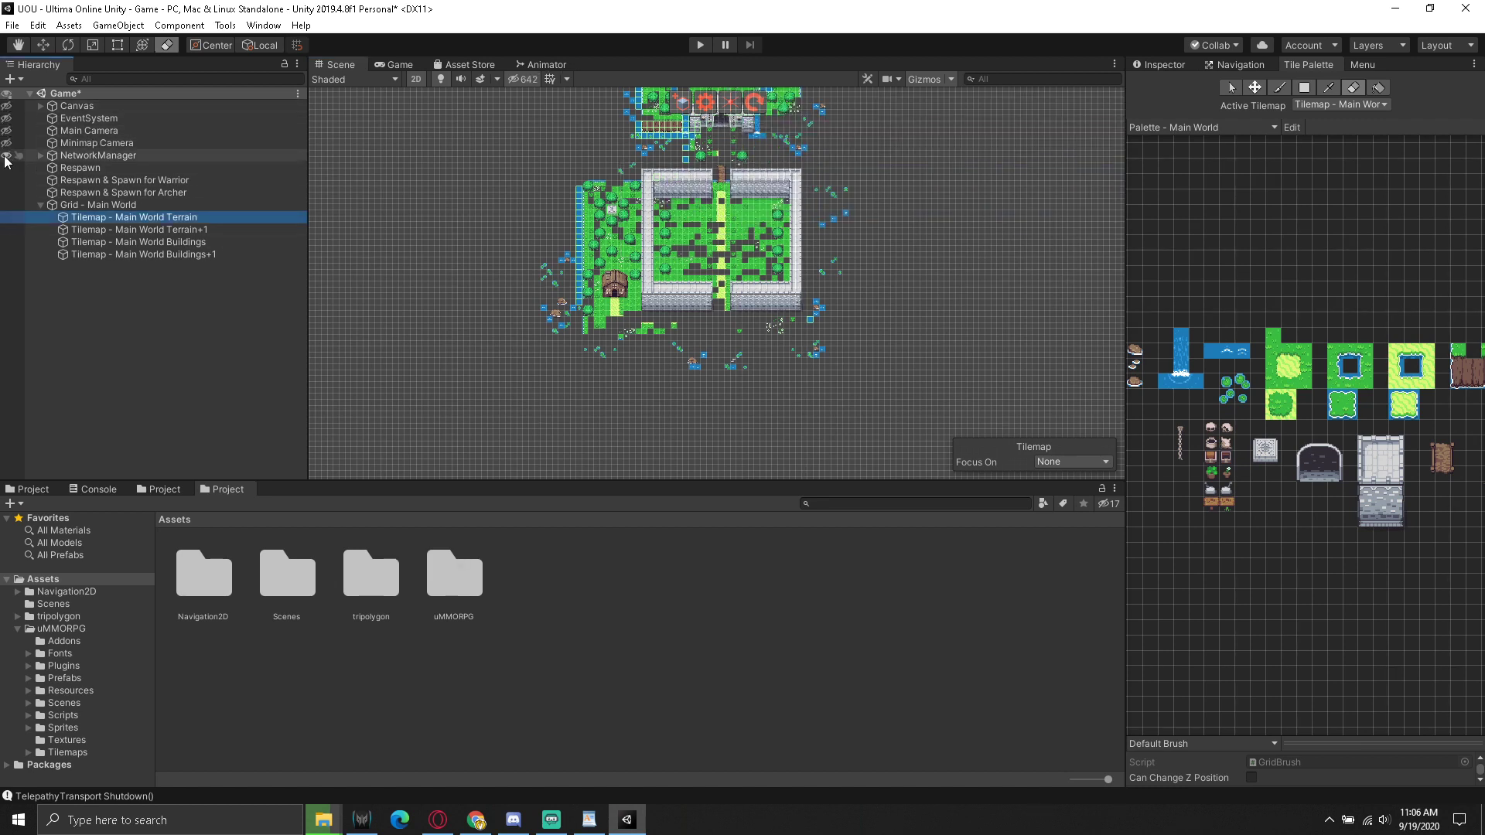
left_click(6, 180)
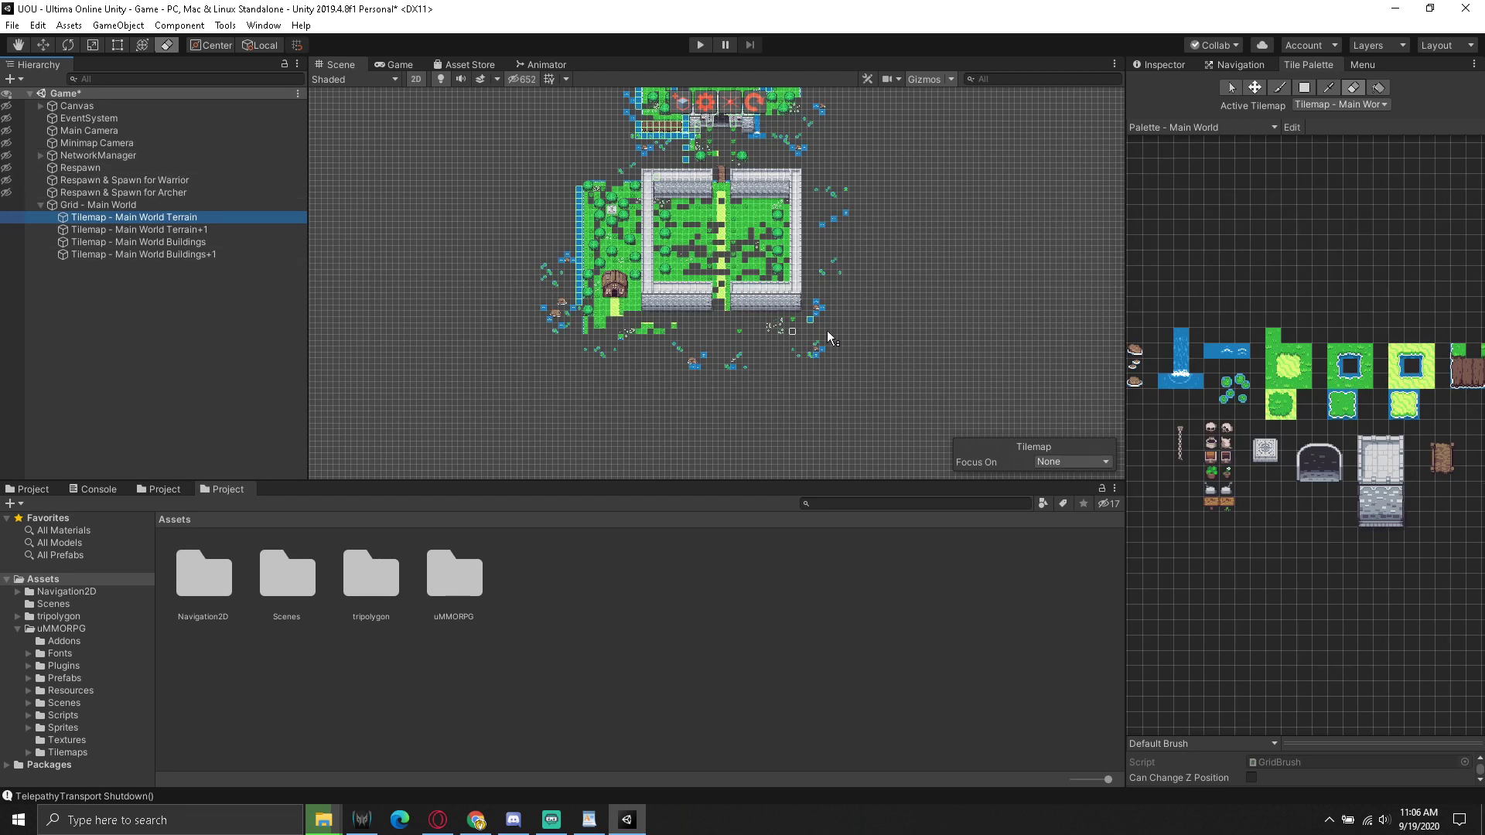
Erase a few terrain tiles near the gate path, then select the Terrain+1 tilemap
left_click(848, 340)
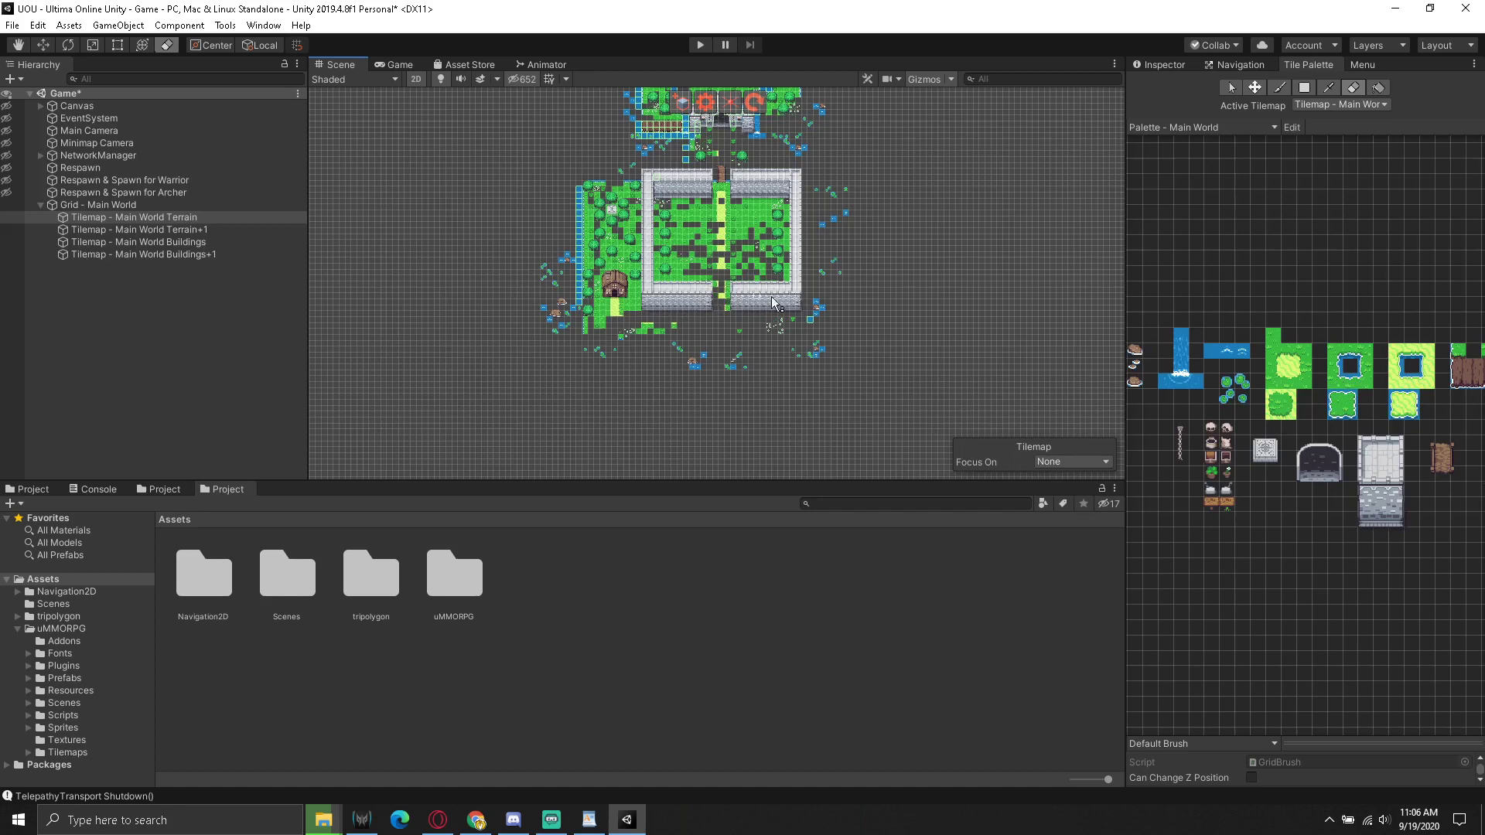
left_click_drag(701, 292, 761, 300)
left_click(138, 230)
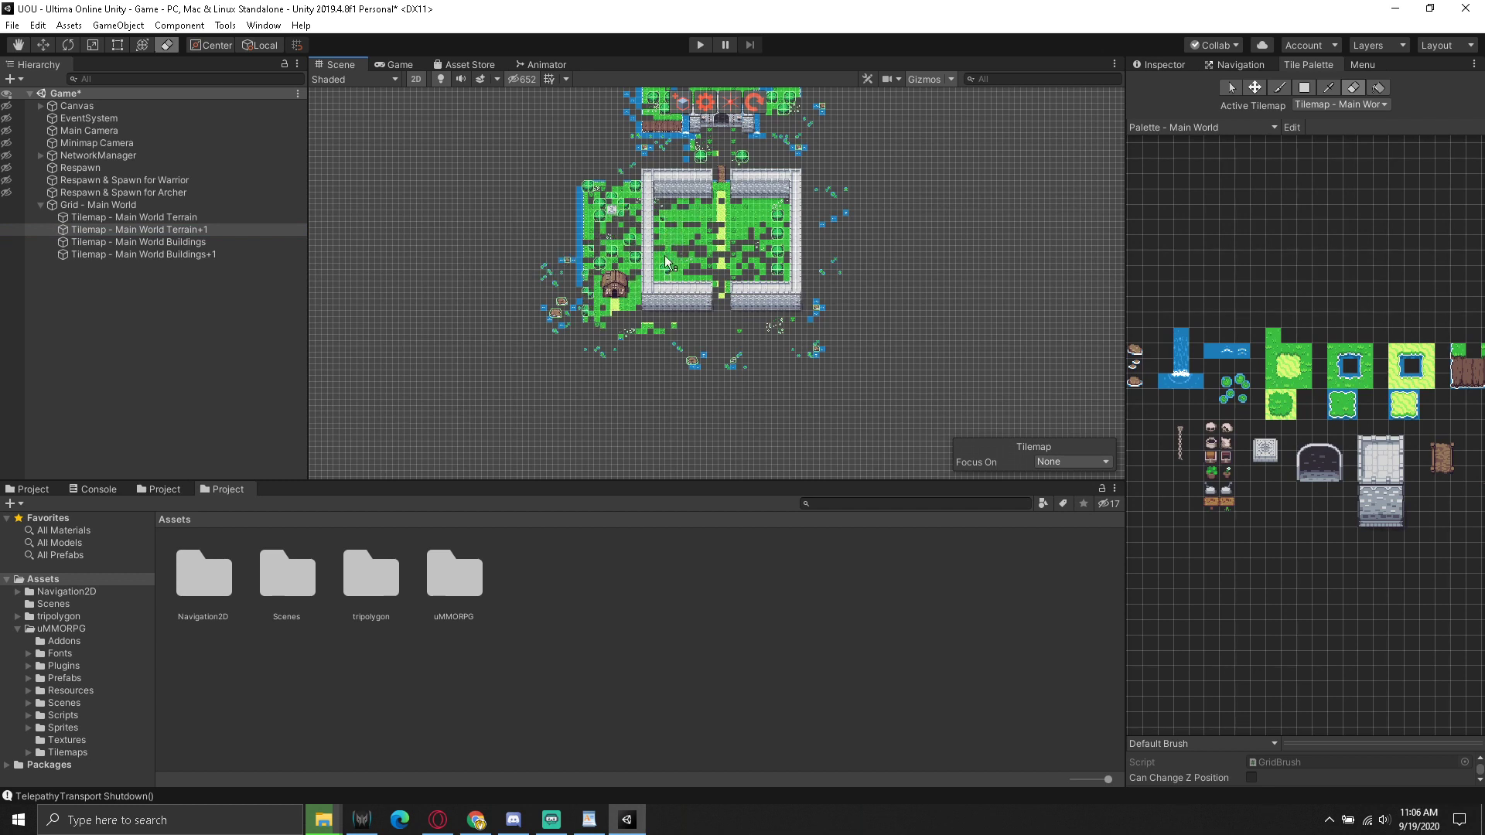
Erase the building's grey walls from the Main World Buildings tilemap
left_click(215, 244)
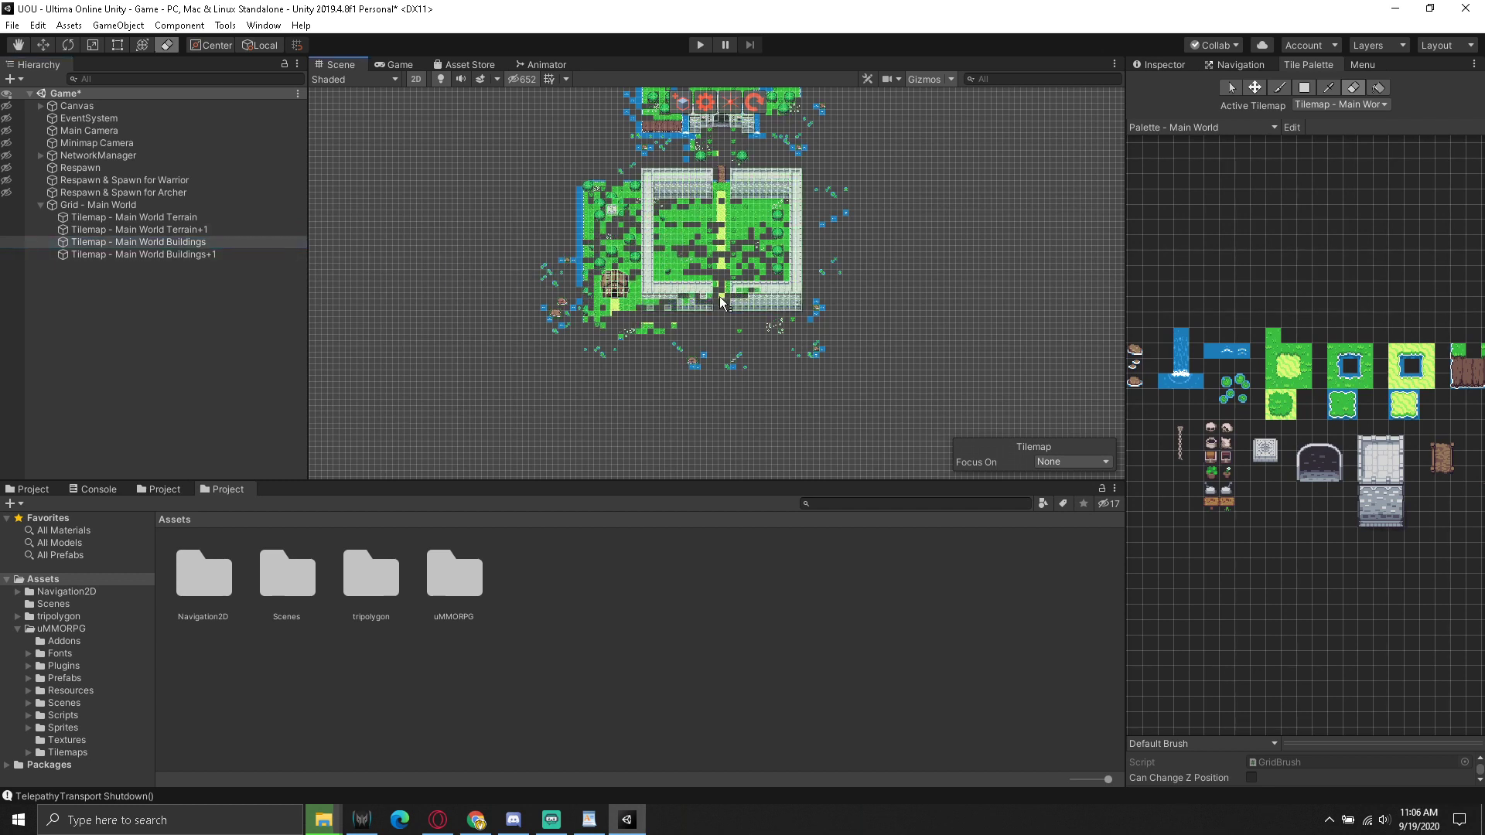
left_click_drag(667, 273, 768, 295)
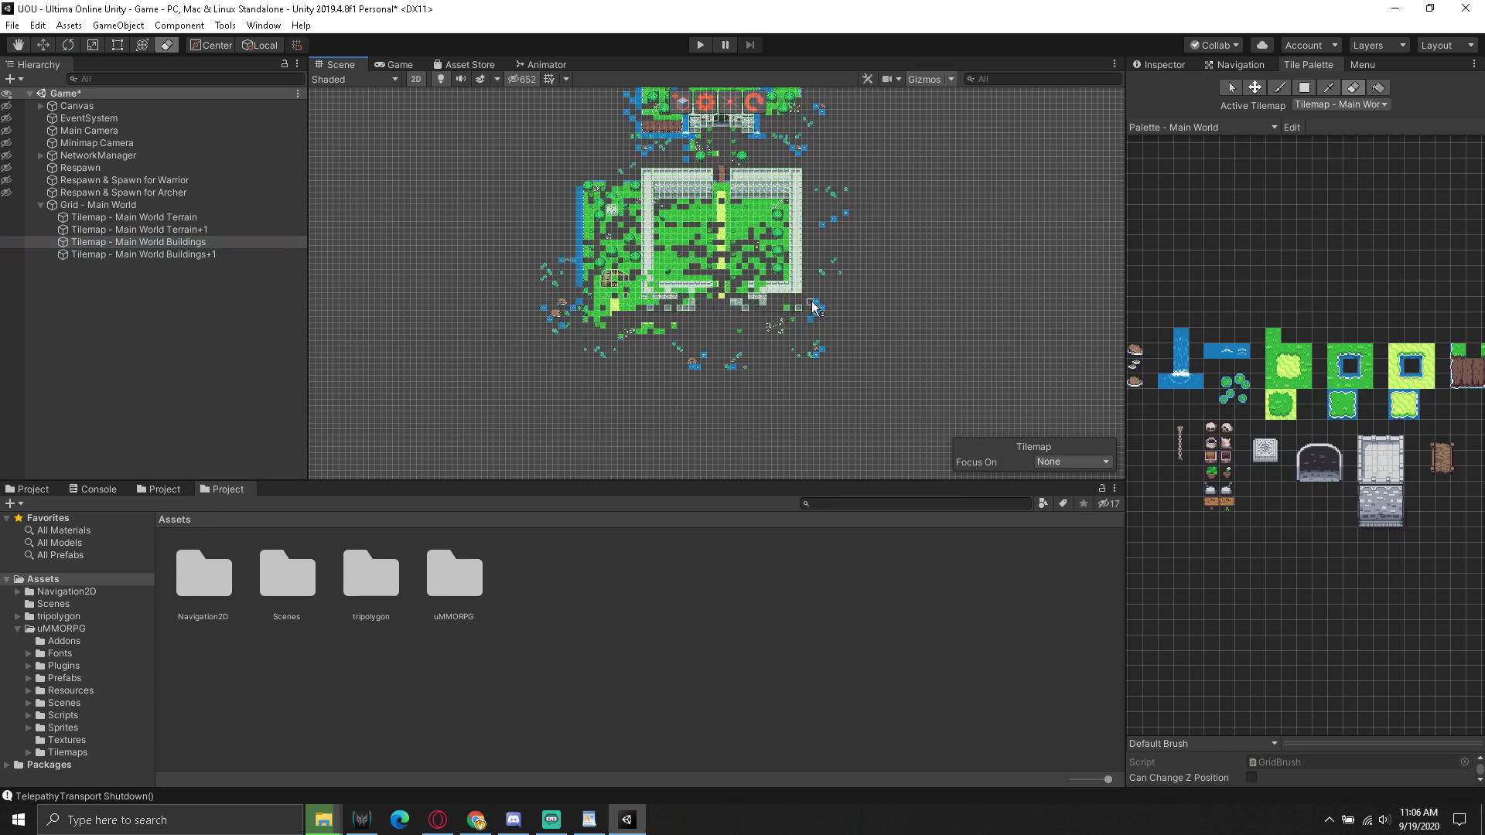
left_click_drag(796, 215, 797, 171)
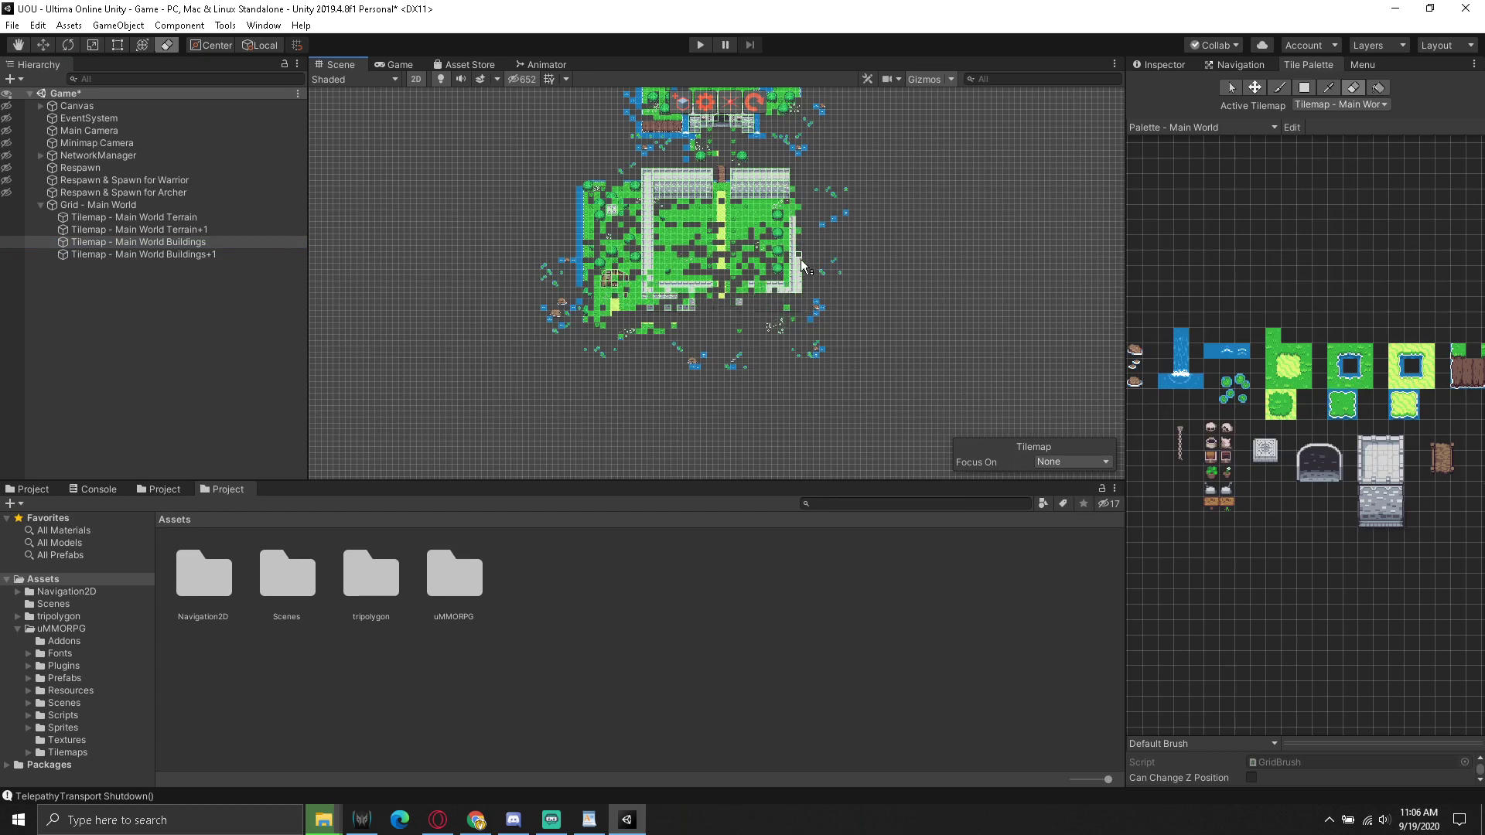
mouse_move(793, 270)
left_mouse_down()
mouse_move(784, 171)
mouse_move(789, 194)
mouse_move(590, 195)
left_mouse_up()
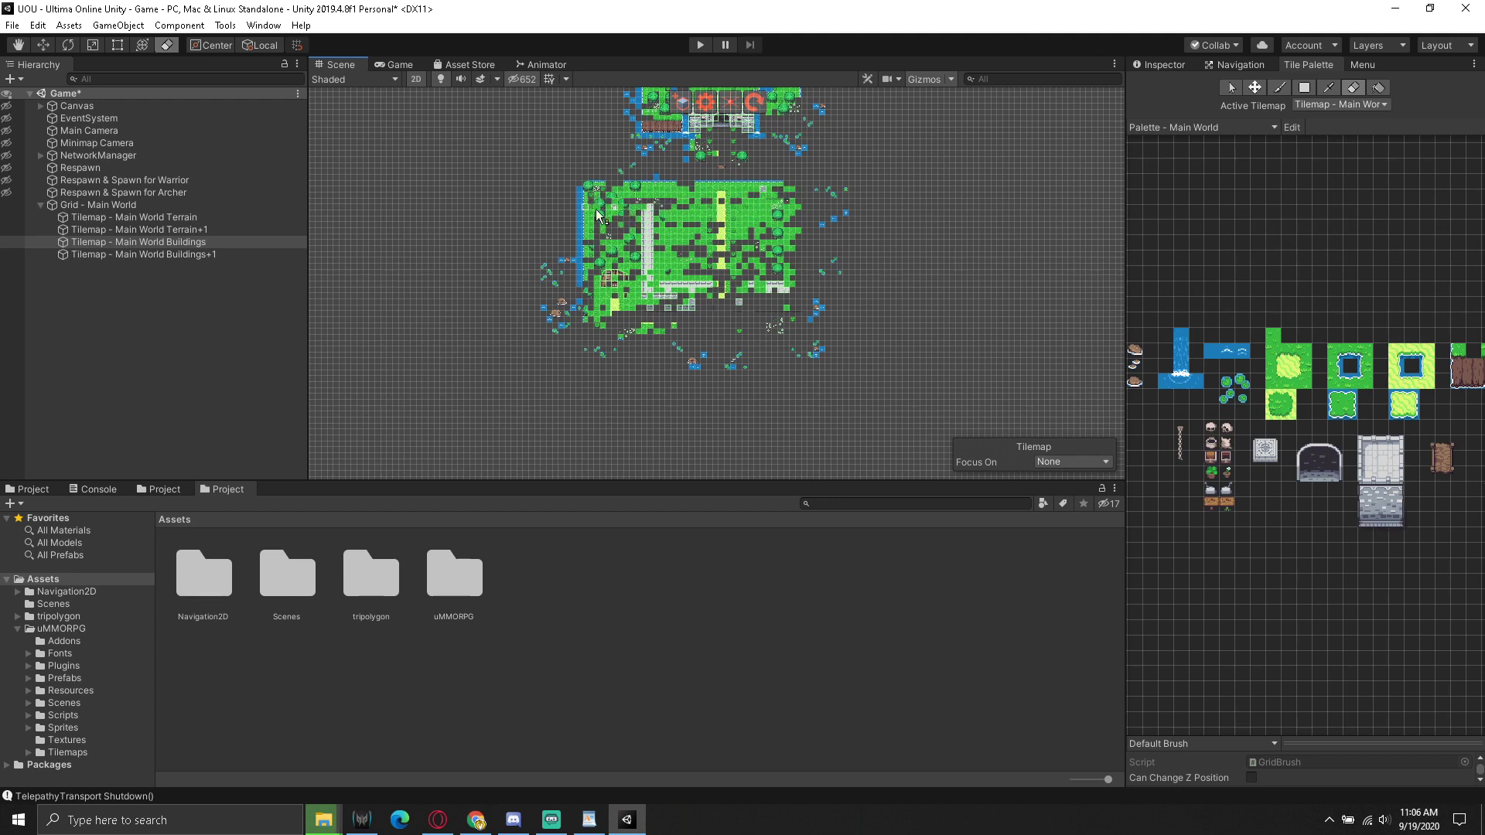
mouse_move(667, 202)
left_mouse_down()
mouse_move(660, 259)
mouse_move(652, 224)
left_mouse_up()
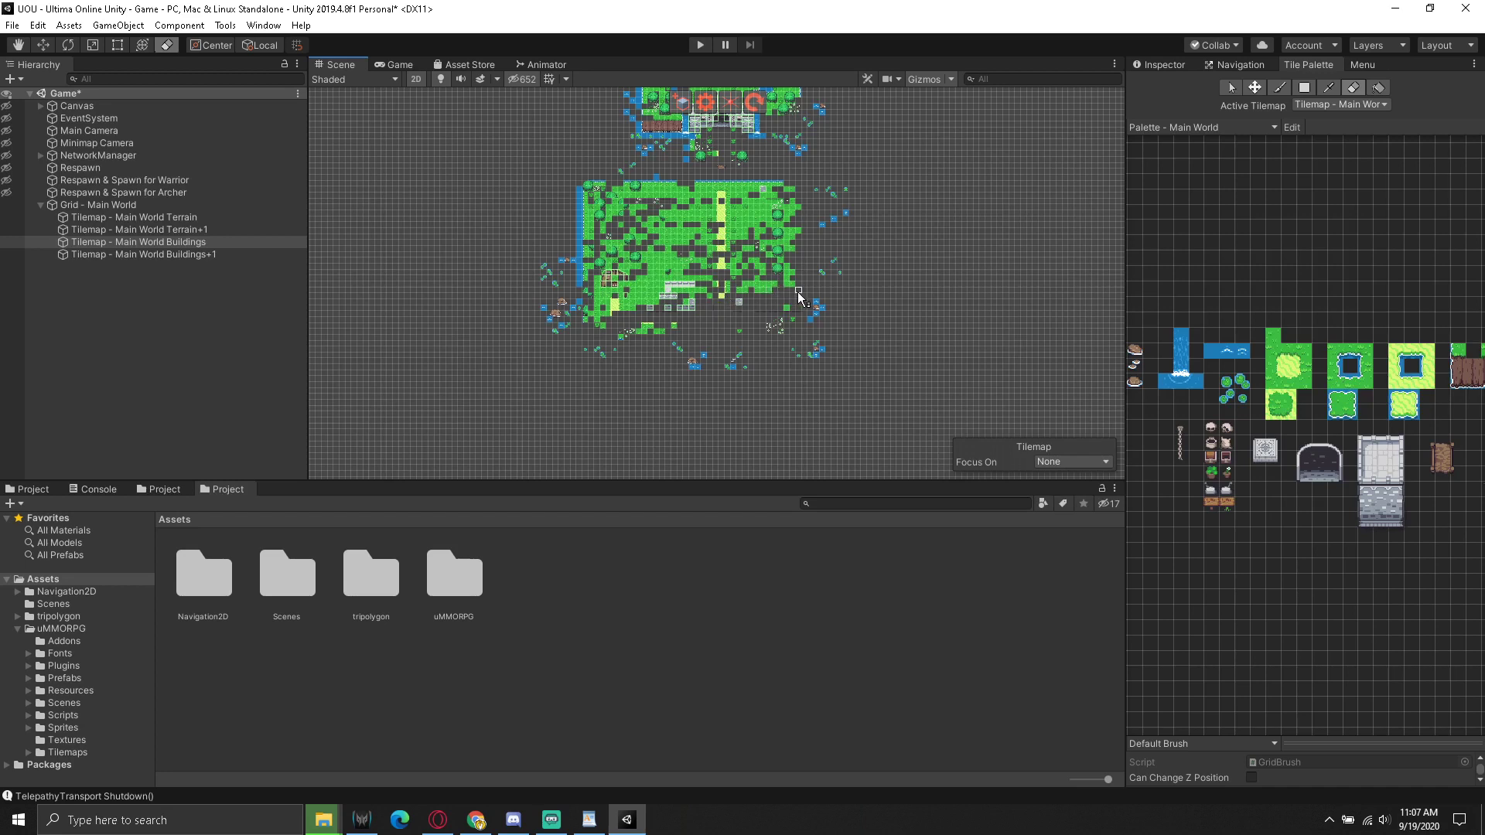
left_click_drag(710, 300, 645, 313)
On Terrain+1, erase the brown objects, water and trees at the map's left and top-left
left_click(208, 255)
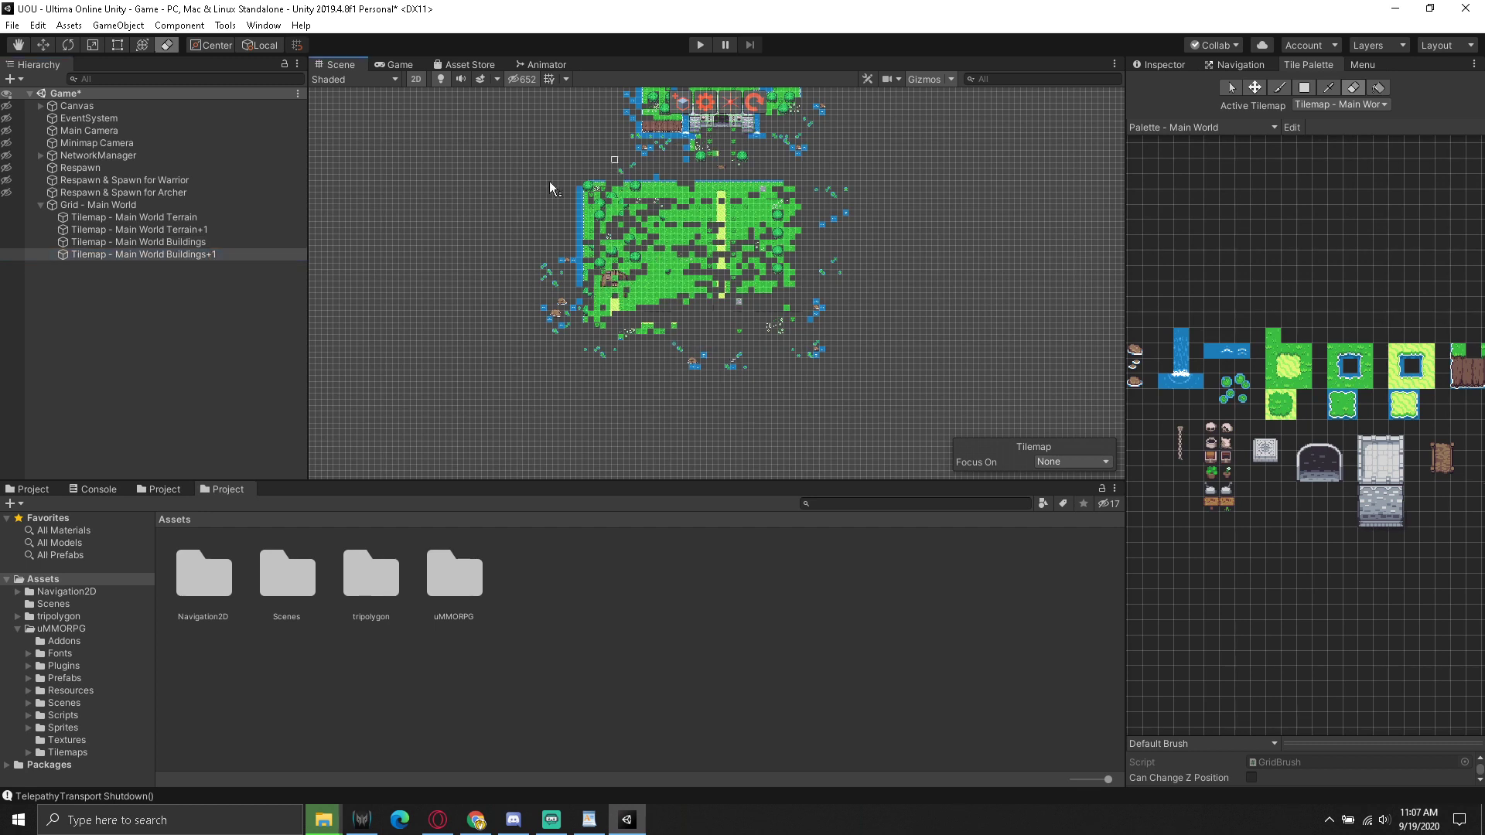
key("Up")
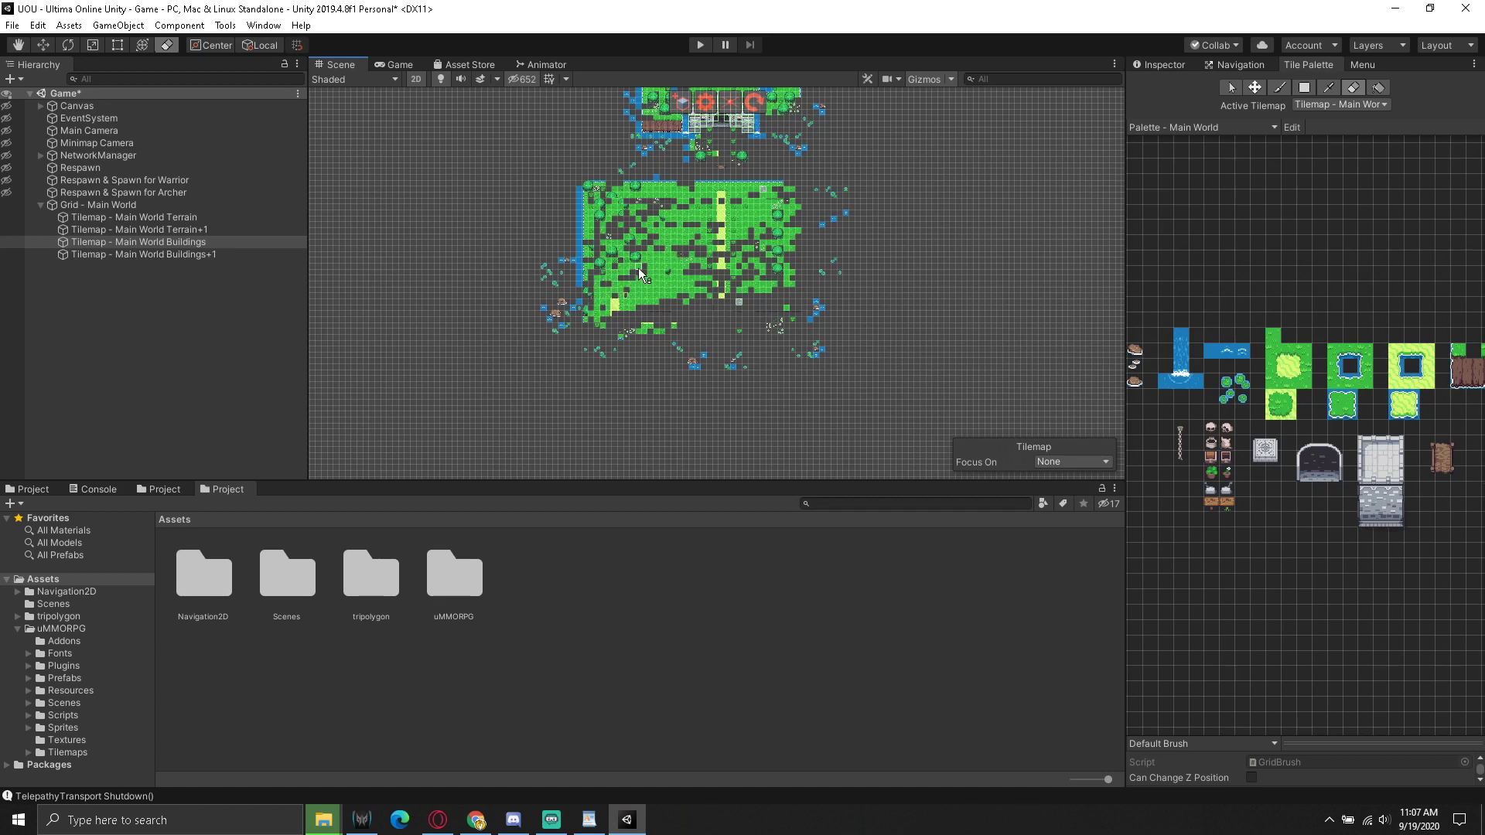
scroll(671, 260, "up", 2)
middle_click_drag(665, 263, 614, 253)
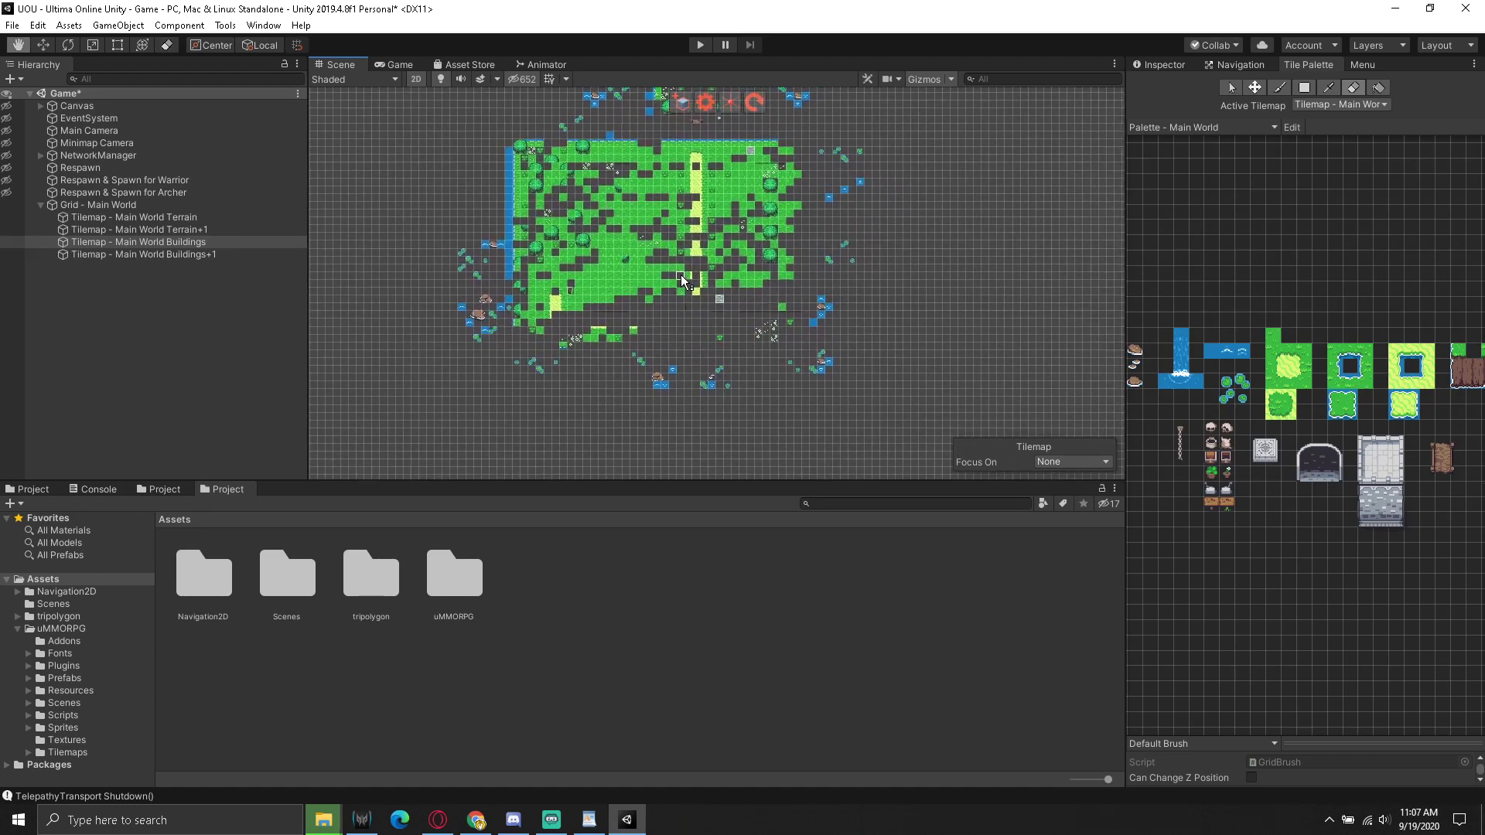
left_click(181, 230)
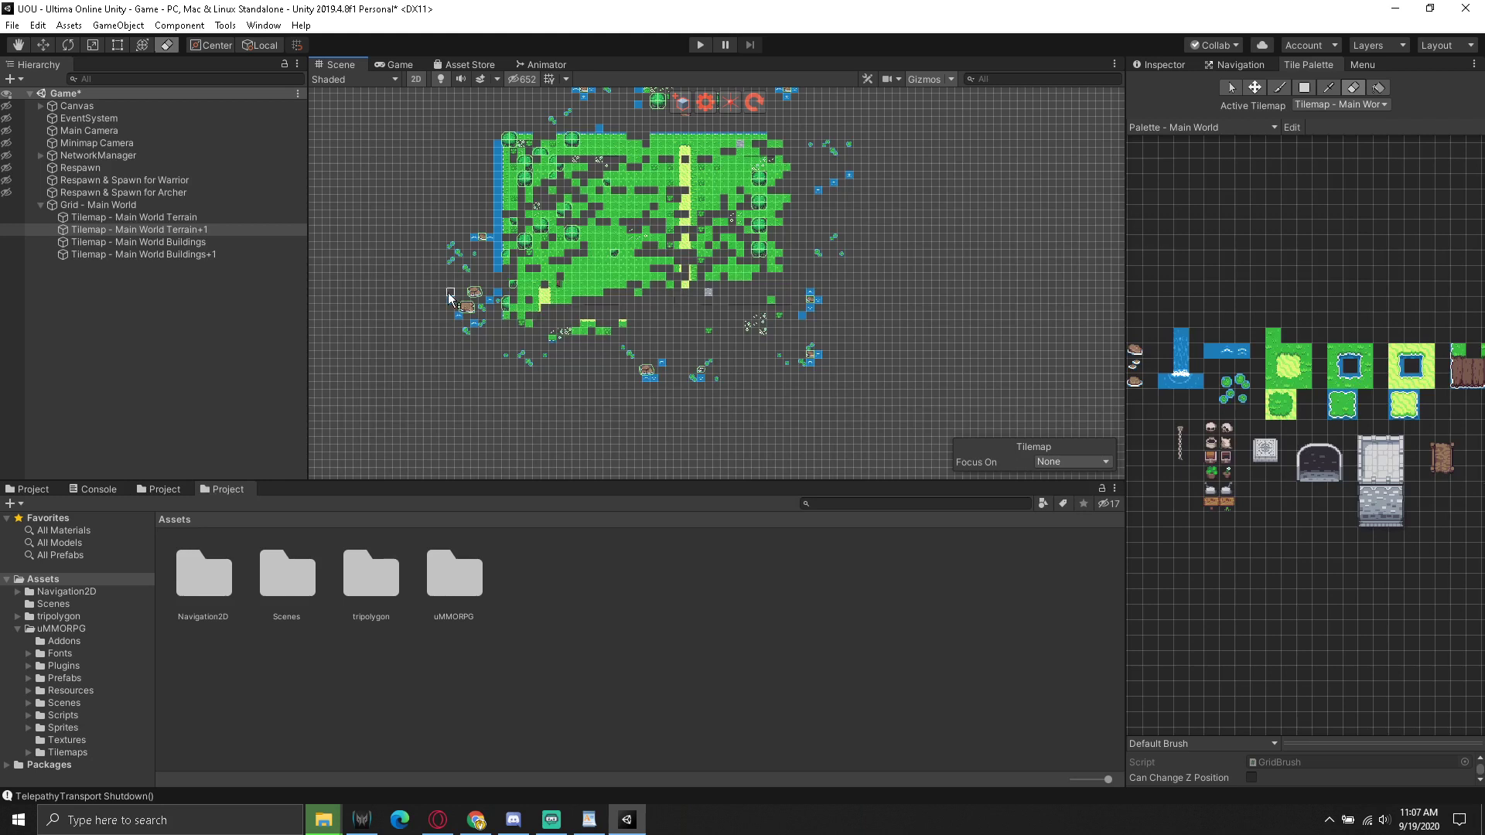
mouse_move(478, 297)
left_mouse_down()
mouse_move(462, 324)
mouse_move(434, 243)
mouse_move(474, 340)
left_mouse_up()
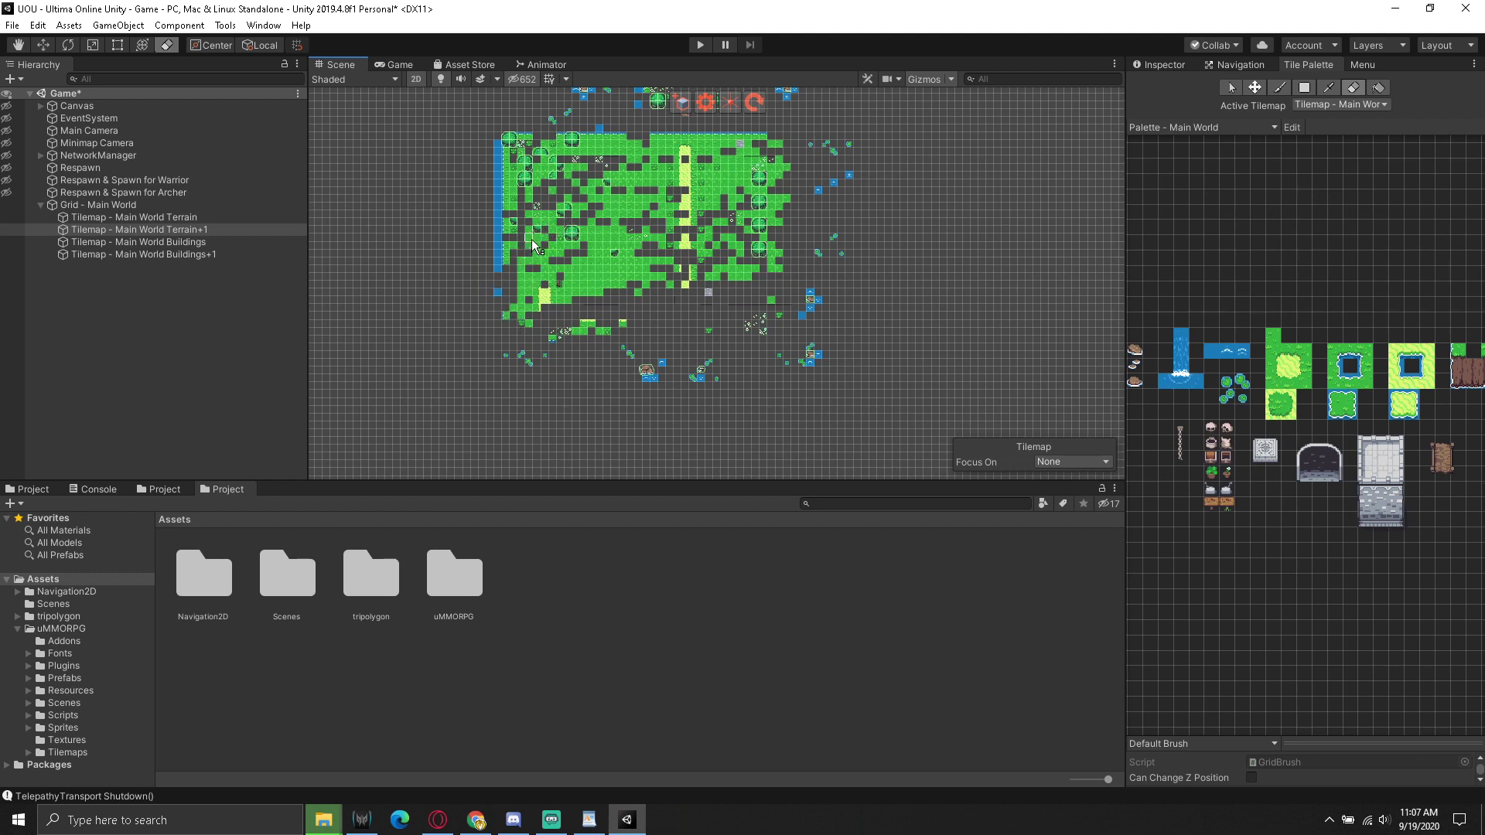
left_click_drag(579, 143, 520, 145)
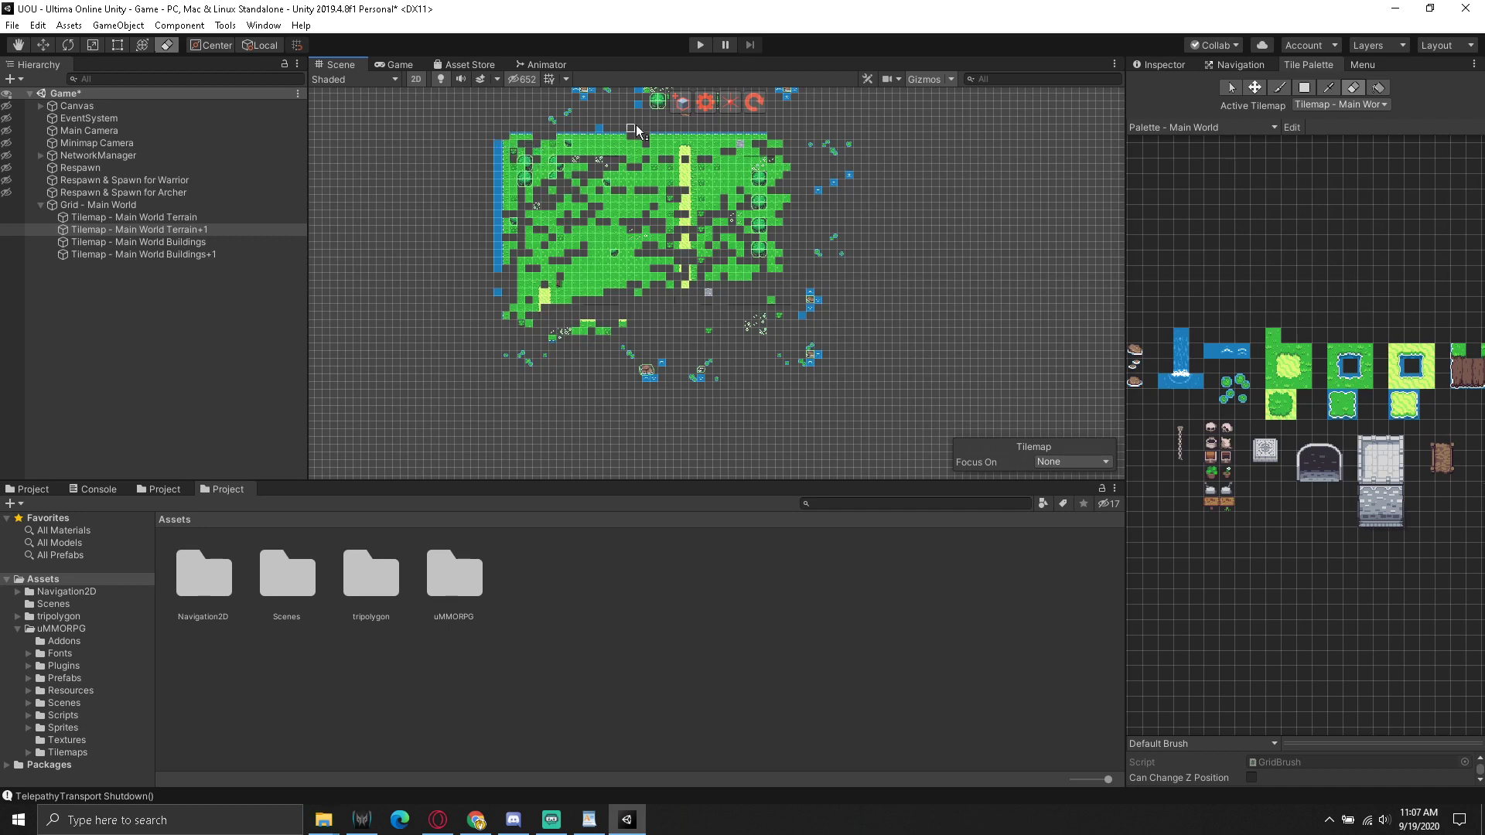
left_click(659, 102)
left_click_drag(525, 163, 543, 172)
Erase the hut and stray teal tile clusters around the map's edges
left_click(565, 333)
left_click_drag(621, 346, 655, 379)
left_click_drag(512, 371, 497, 292)
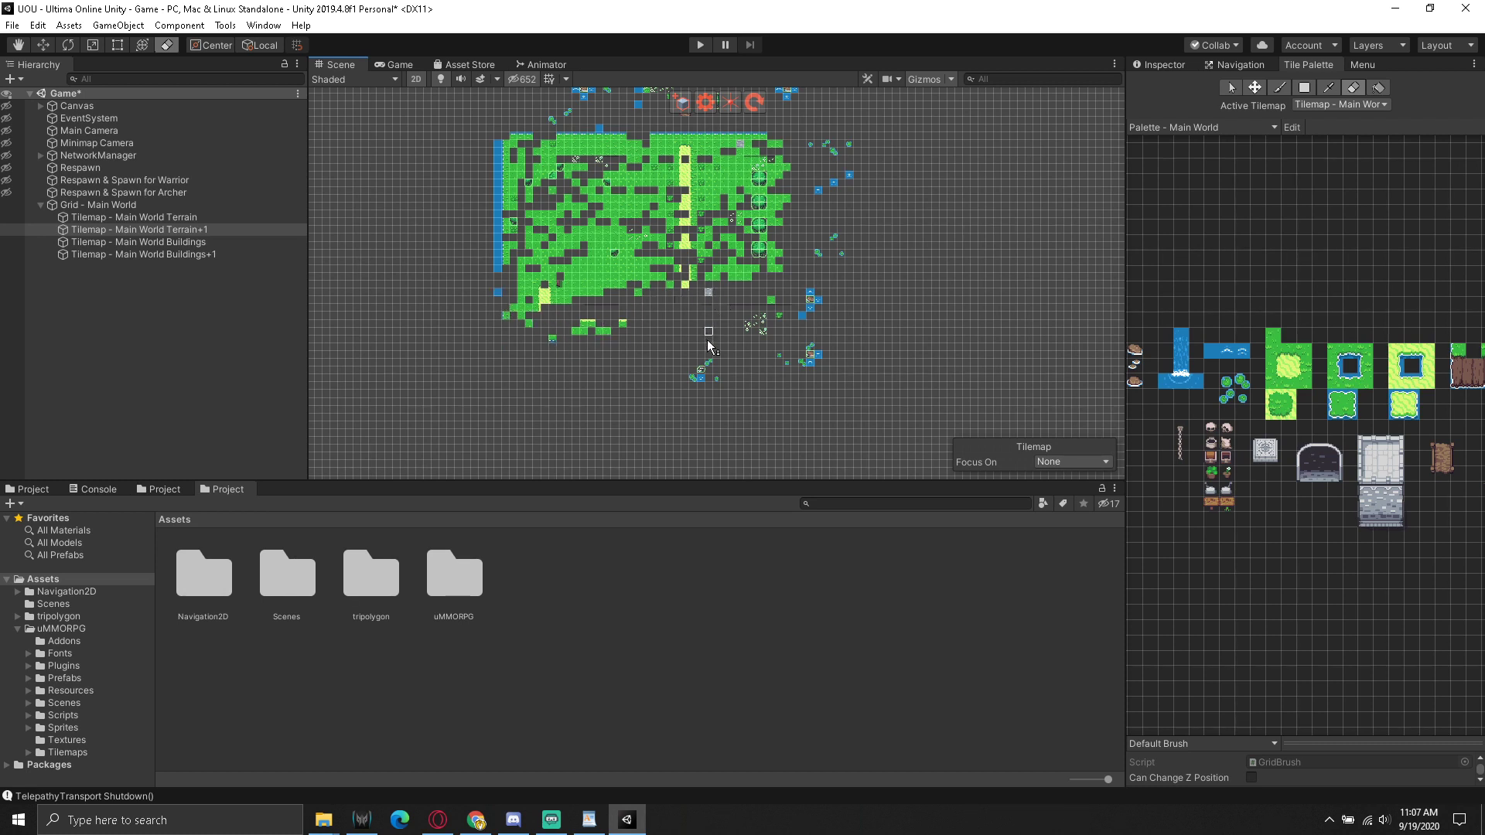
left_click_drag(691, 388, 783, 362)
left_click_drag(838, 291, 803, 335)
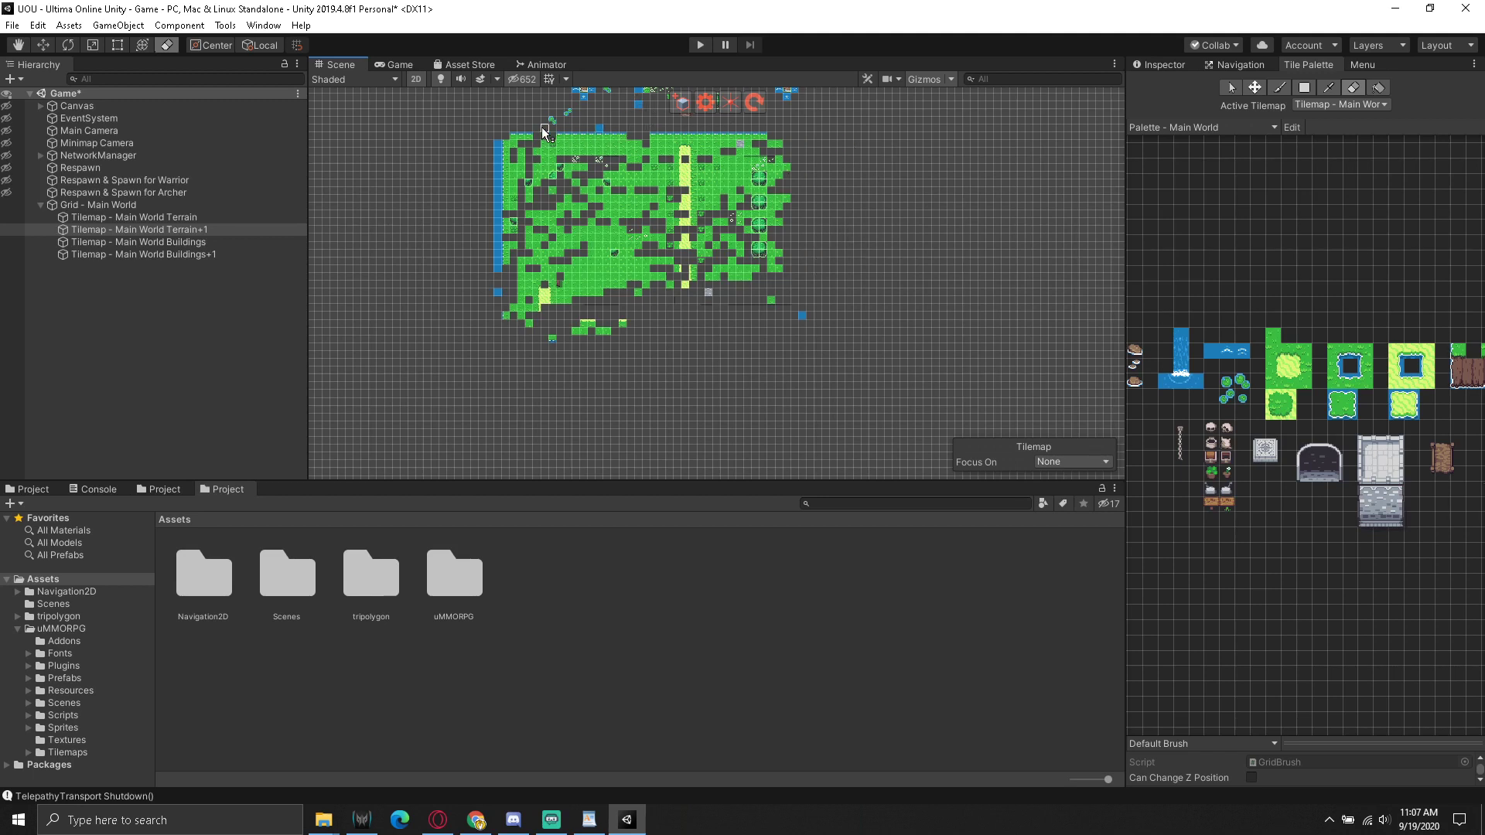
left_click_drag(545, 130, 591, 90)
On the Terrain tilemap, erase tiles across the middle and along the left edge
left_click(198, 217)
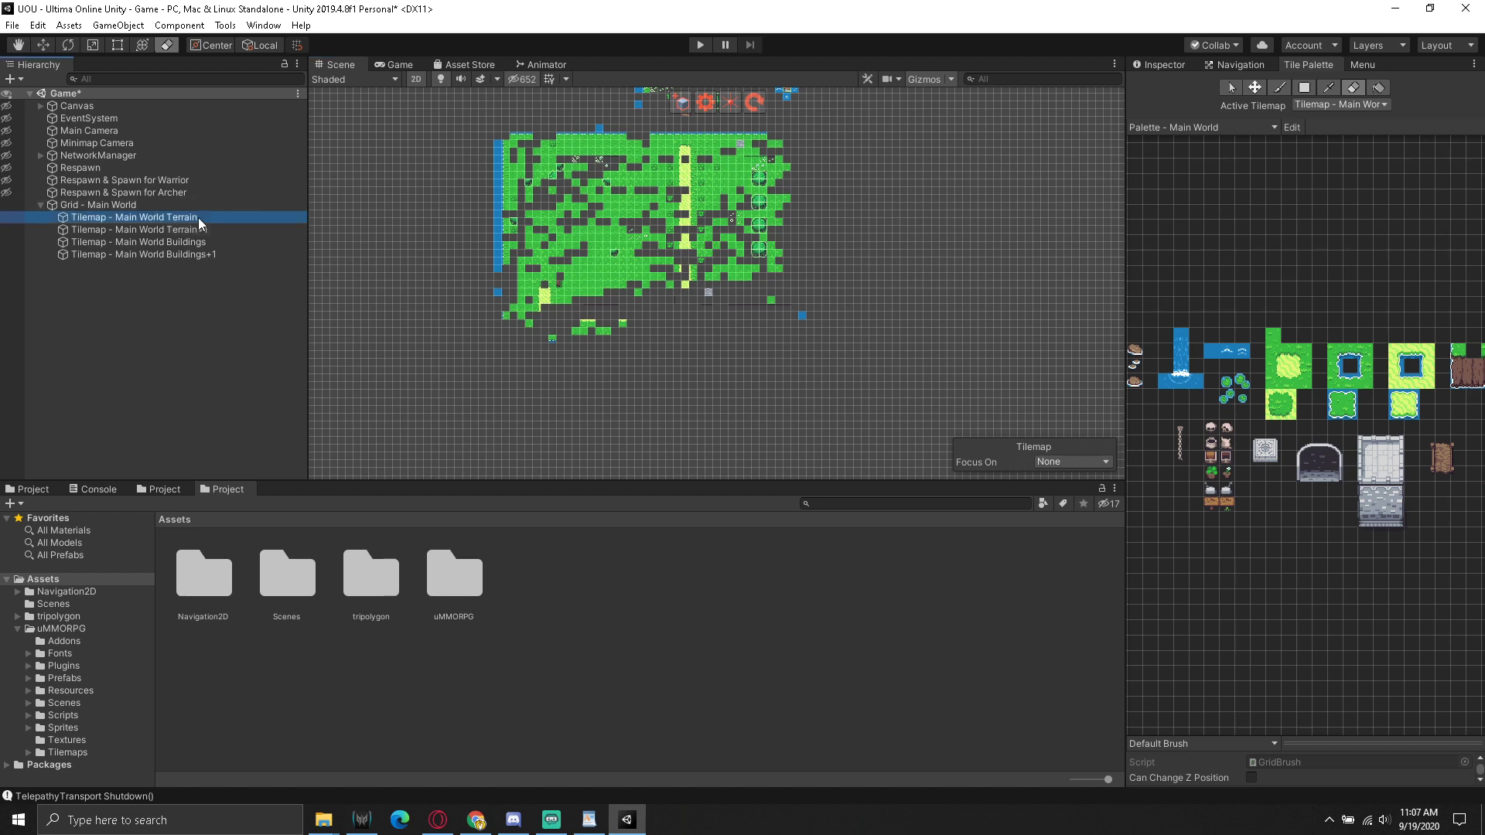
left_click_drag(751, 192, 611, 297)
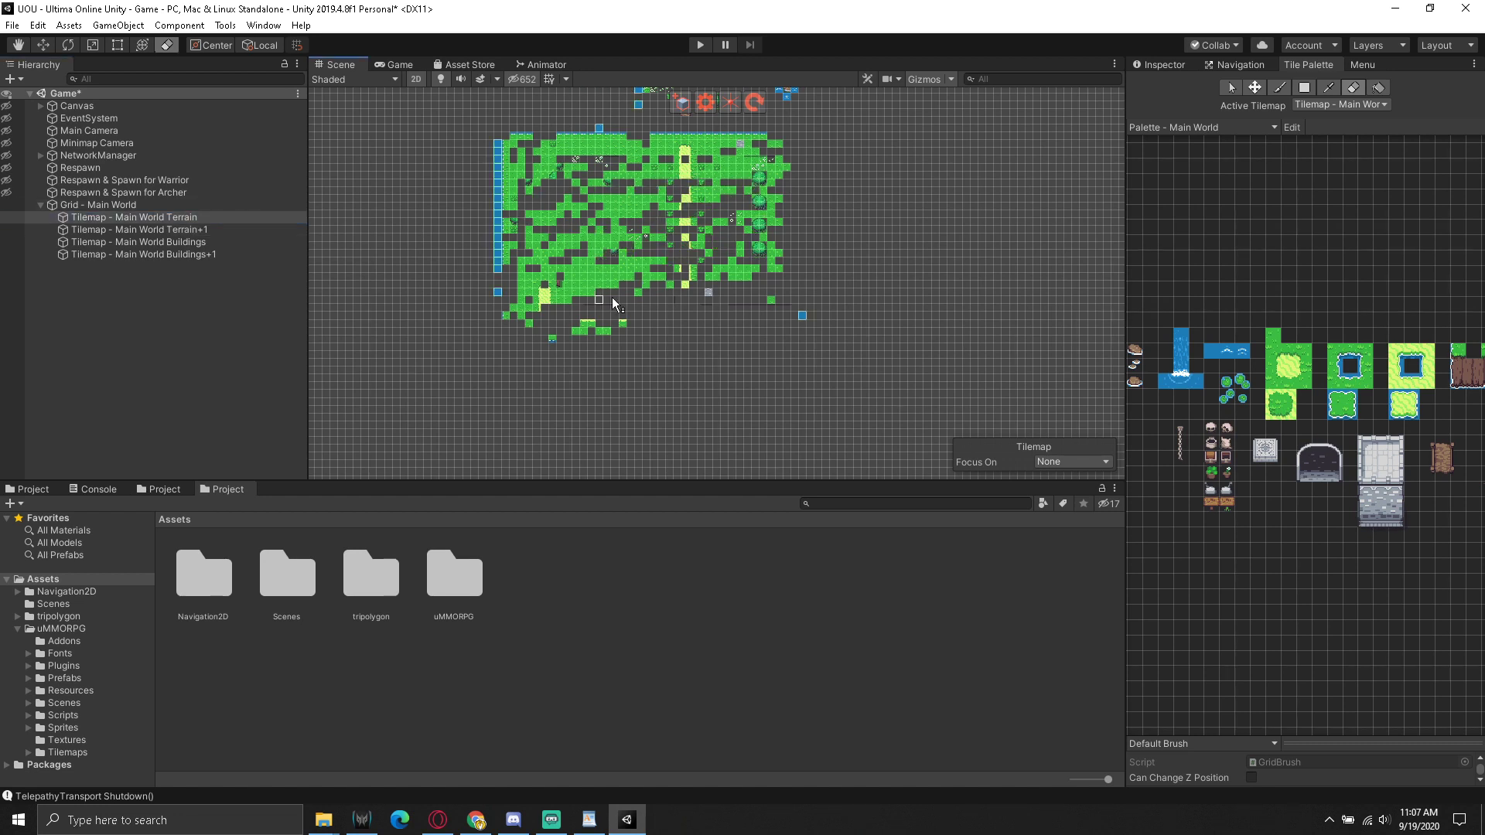
mouse_move(608, 283)
left_mouse_down()
mouse_move(505, 318)
mouse_move(624, 235)
left_mouse_up()
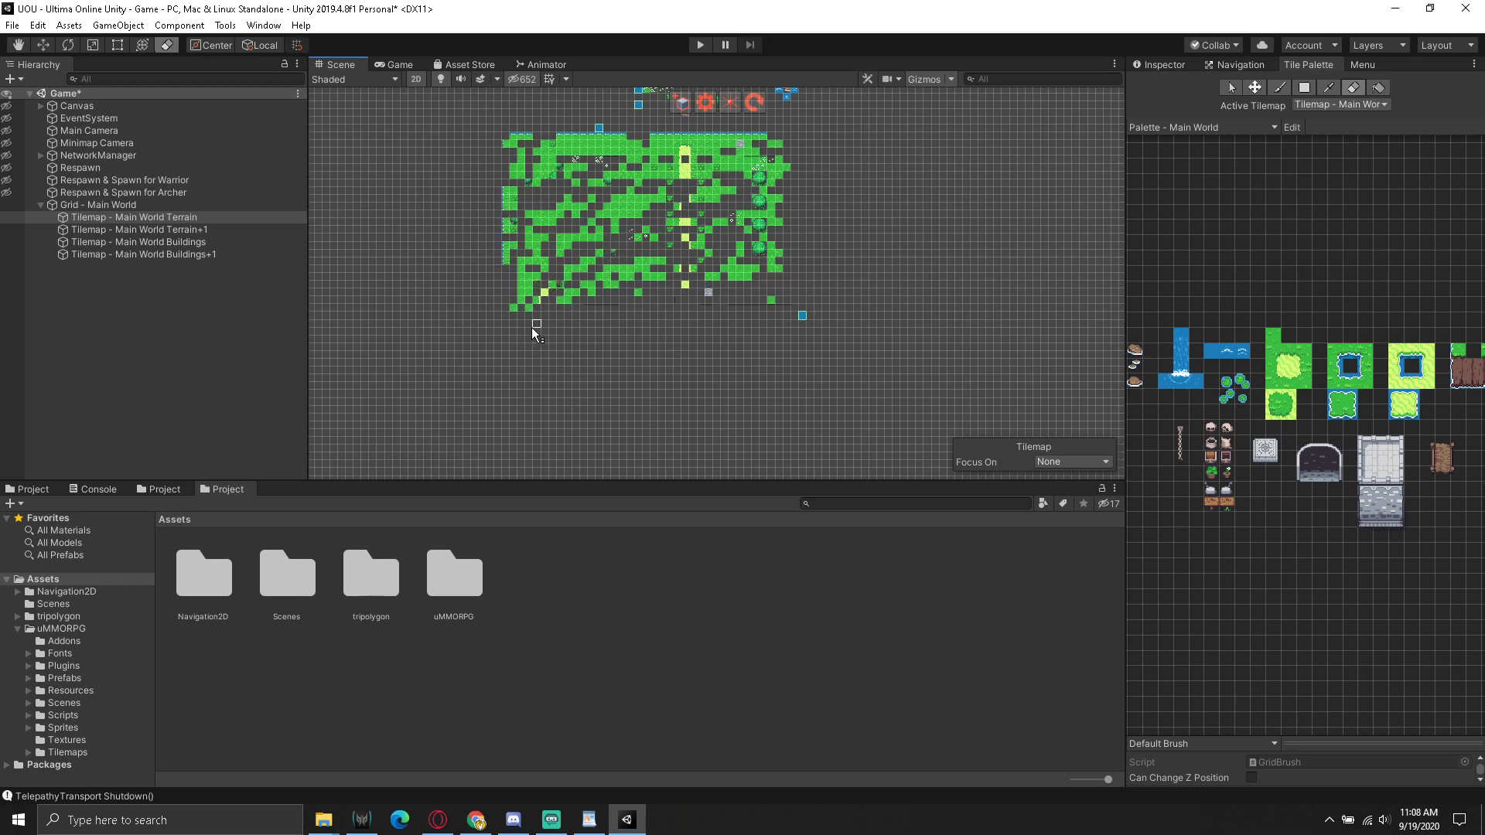
mouse_move(508, 275)
left_mouse_down()
mouse_move(581, 141)
mouse_move(732, 174)
mouse_move(557, 250)
left_mouse_up()
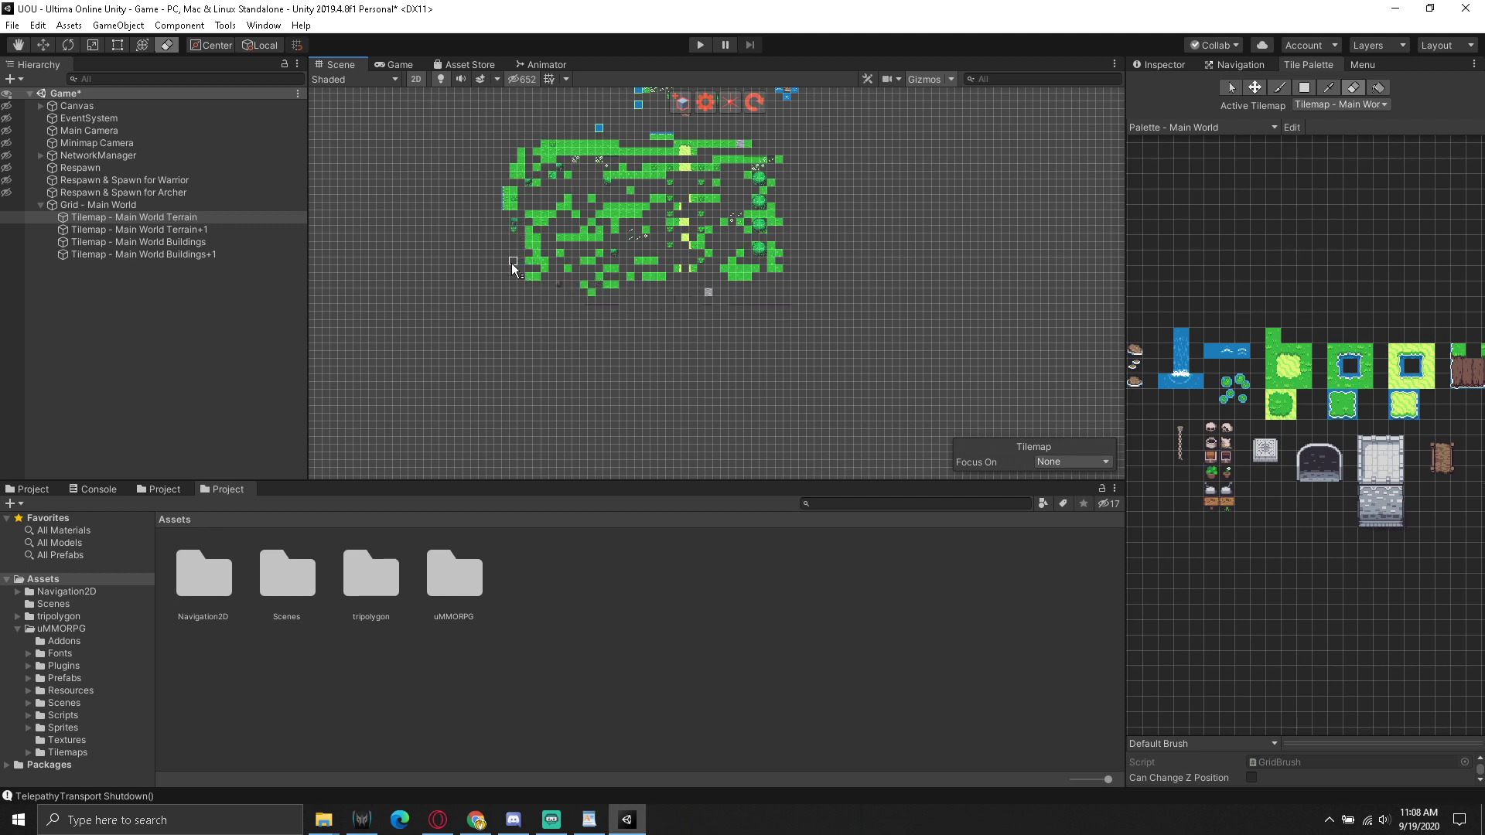
mouse_move(512, 263)
left_mouse_down()
mouse_move(507, 168)
mouse_move(628, 147)
left_mouse_up()
Erase the green tiles across the top rows, right edge and lower middle
mouse_move(759, 149)
left_mouse_down()
mouse_move(791, 166)
mouse_move(713, 204)
left_mouse_up()
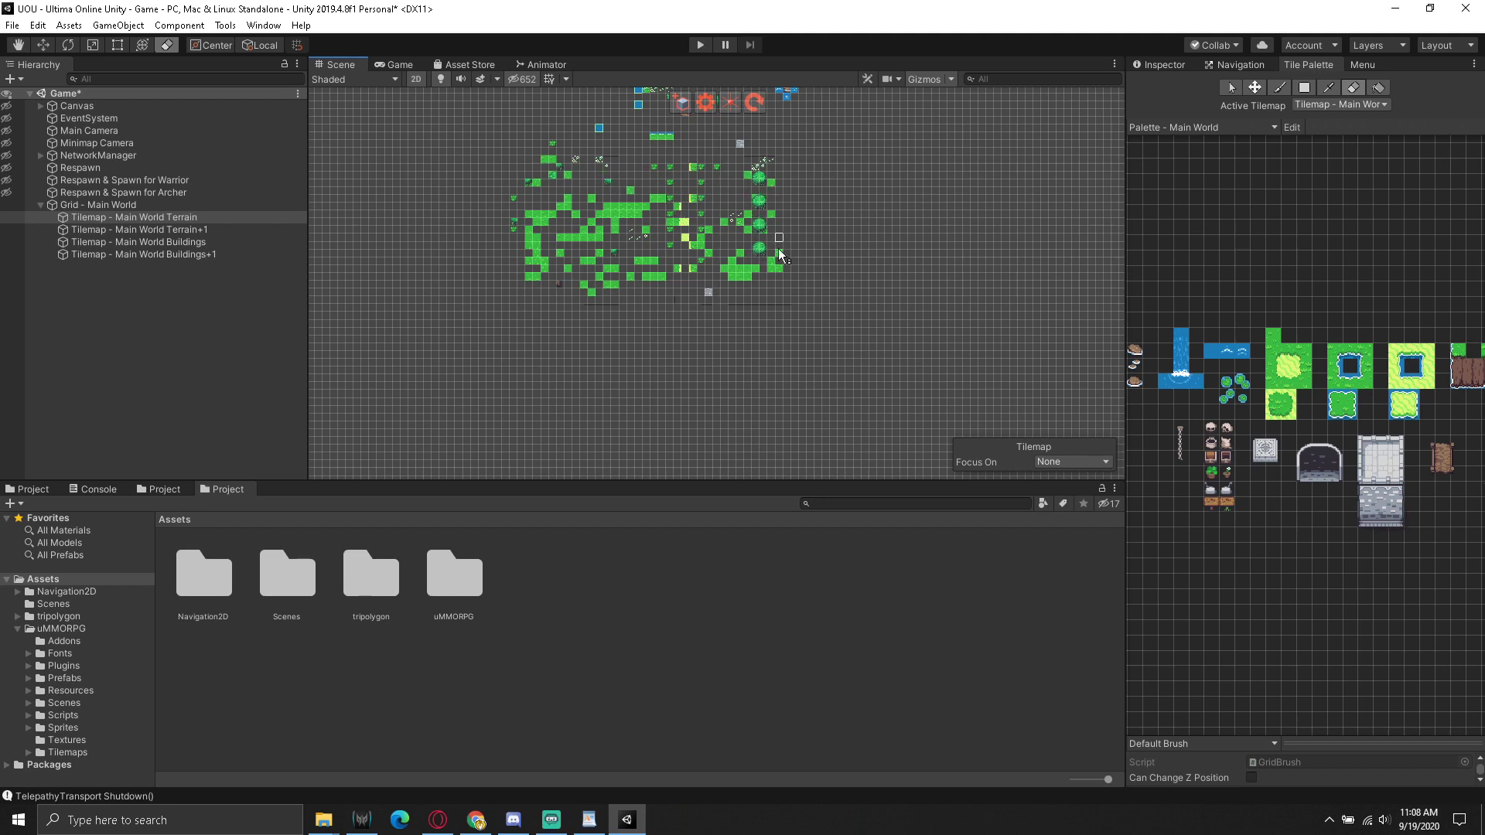
left_click_drag(772, 276, 749, 231)
mouse_move(763, 226)
left_mouse_down()
mouse_move(545, 279)
mouse_move(534, 226)
mouse_move(556, 172)
mouse_move(531, 236)
mouse_move(602, 199)
mouse_move(628, 205)
left_mouse_up()
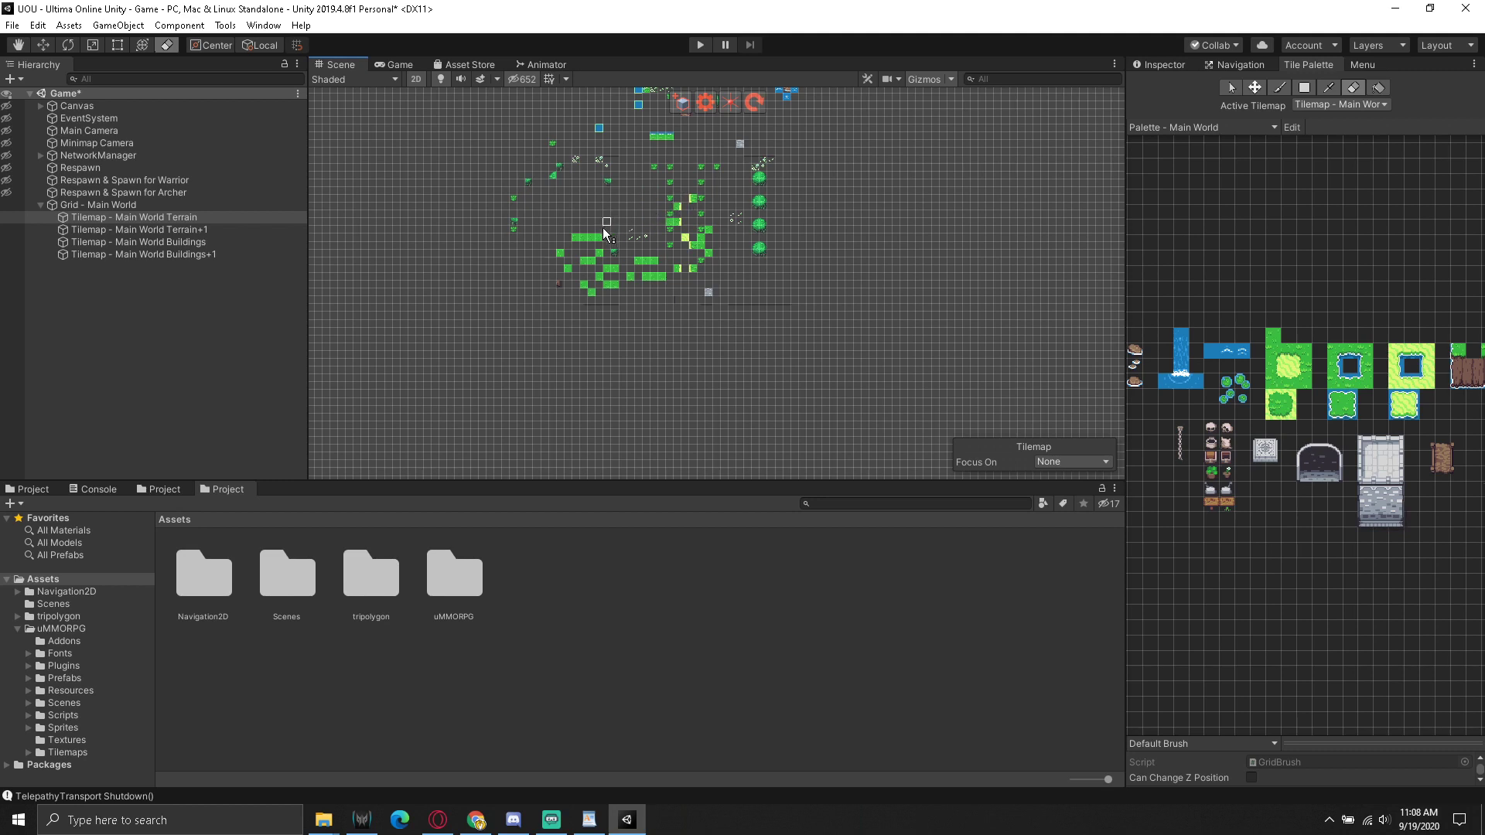
left_click_drag(597, 296, 596, 275)
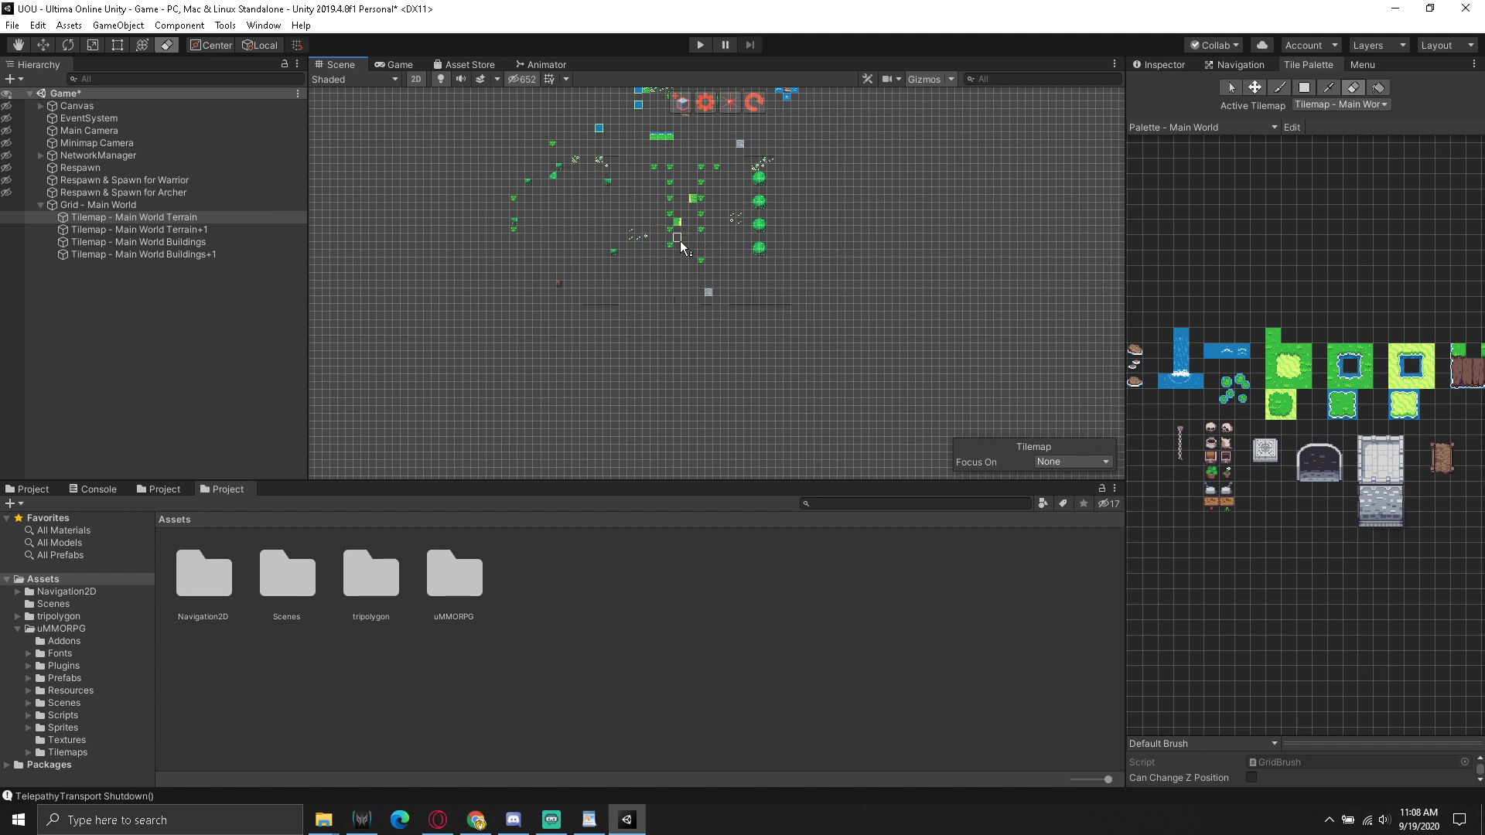
On Terrain+1, erase the small top-left tiles, bush column and remaining green tiles
left_click(189, 229)
left_click_drag(525, 185, 575, 160)
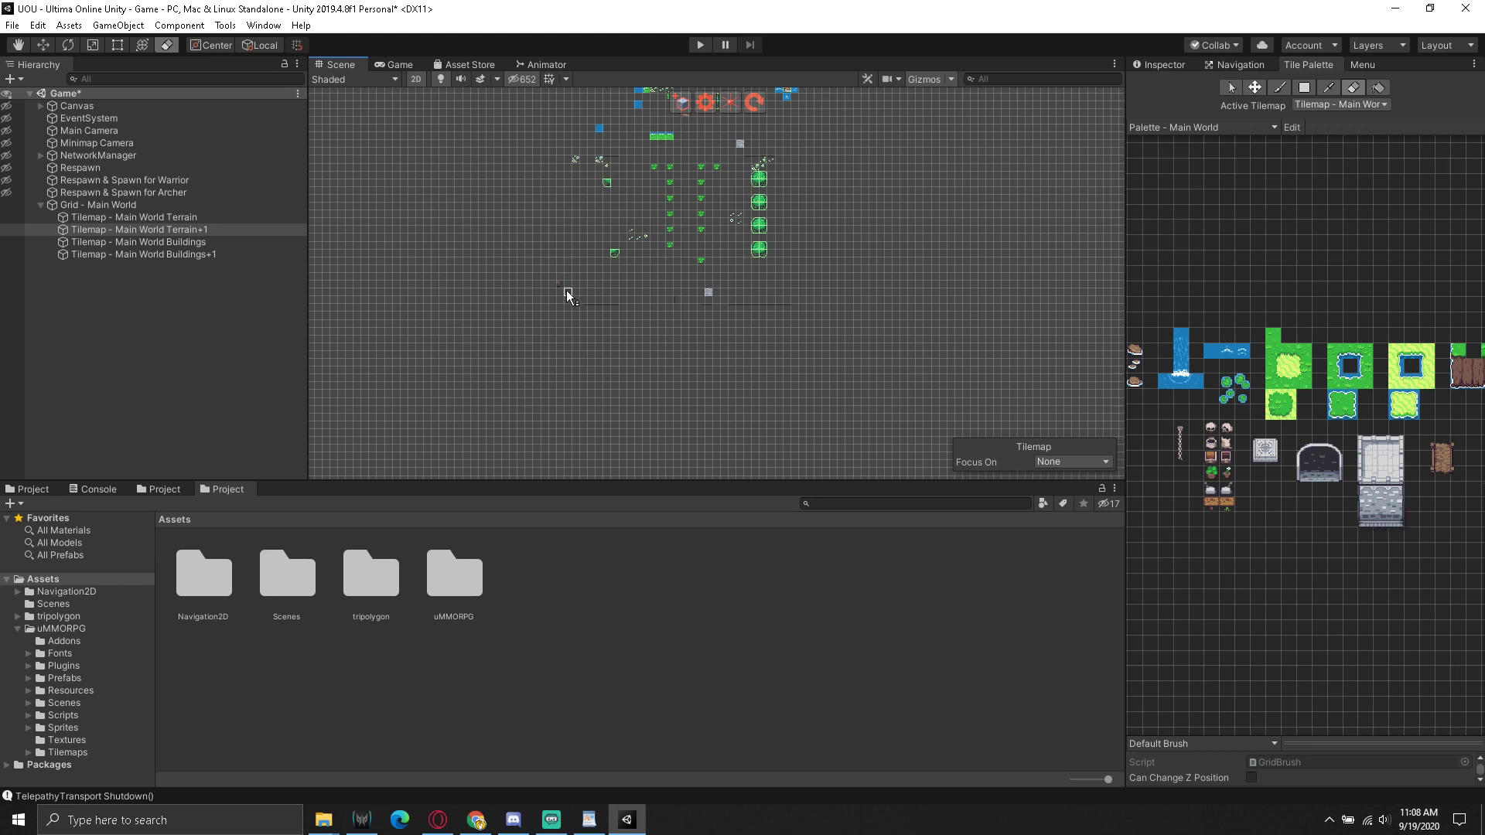
left_click_drag(766, 204, 756, 267)
left_click_drag(702, 247, 701, 231)
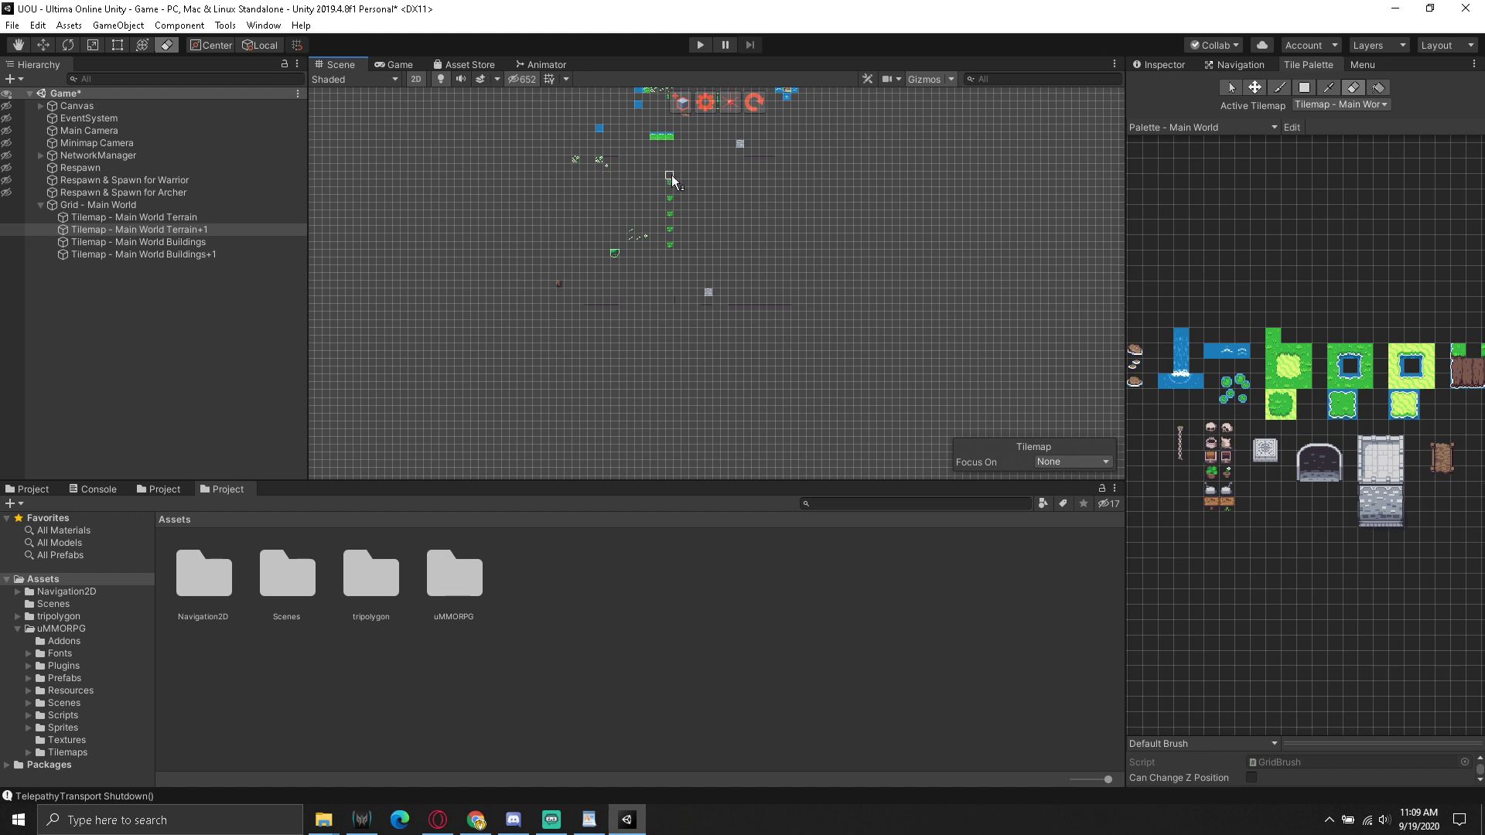
left_click_drag(639, 244, 631, 227)
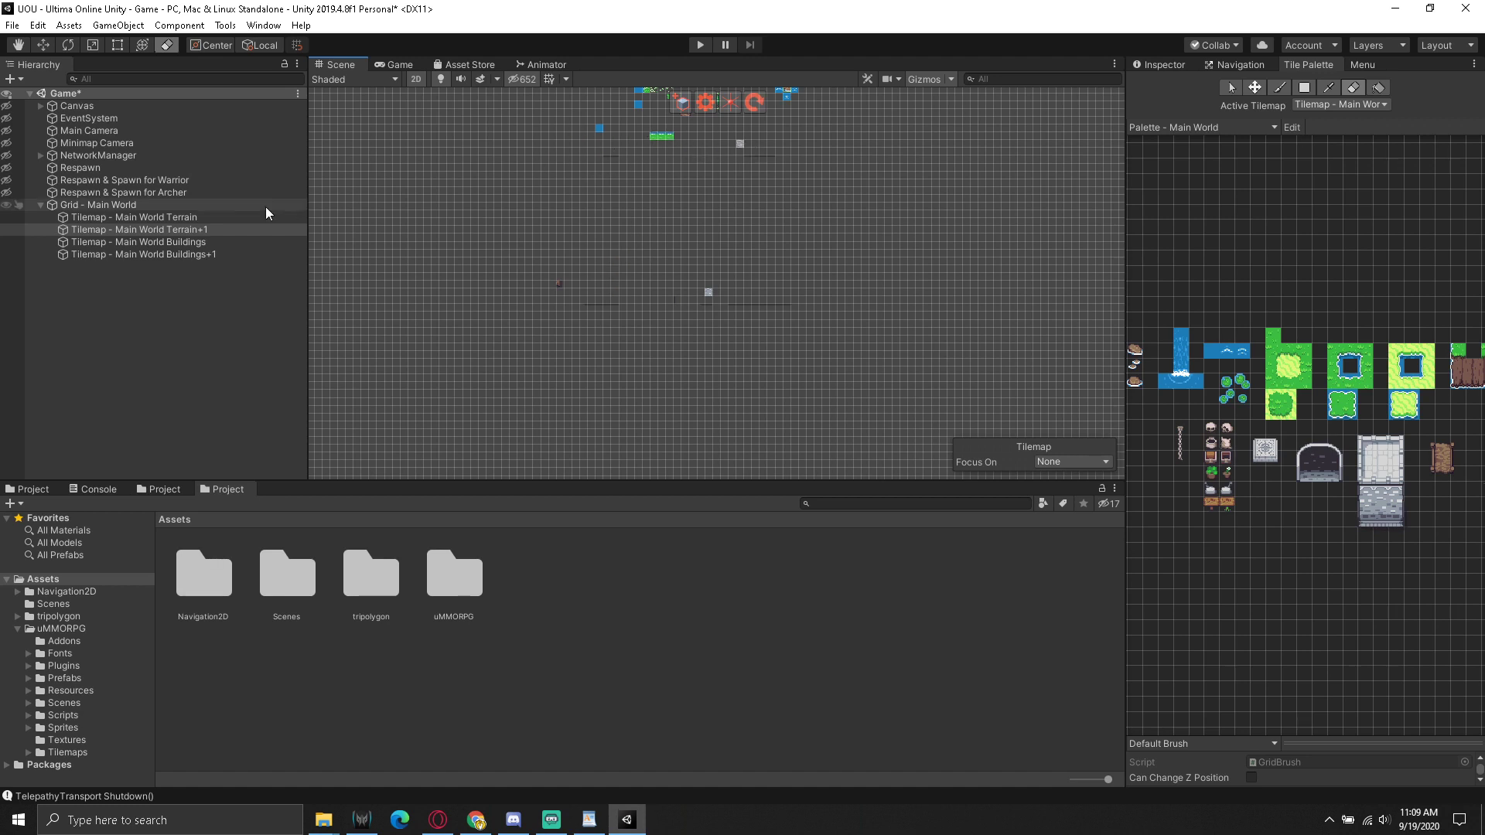
left_click(193, 218)
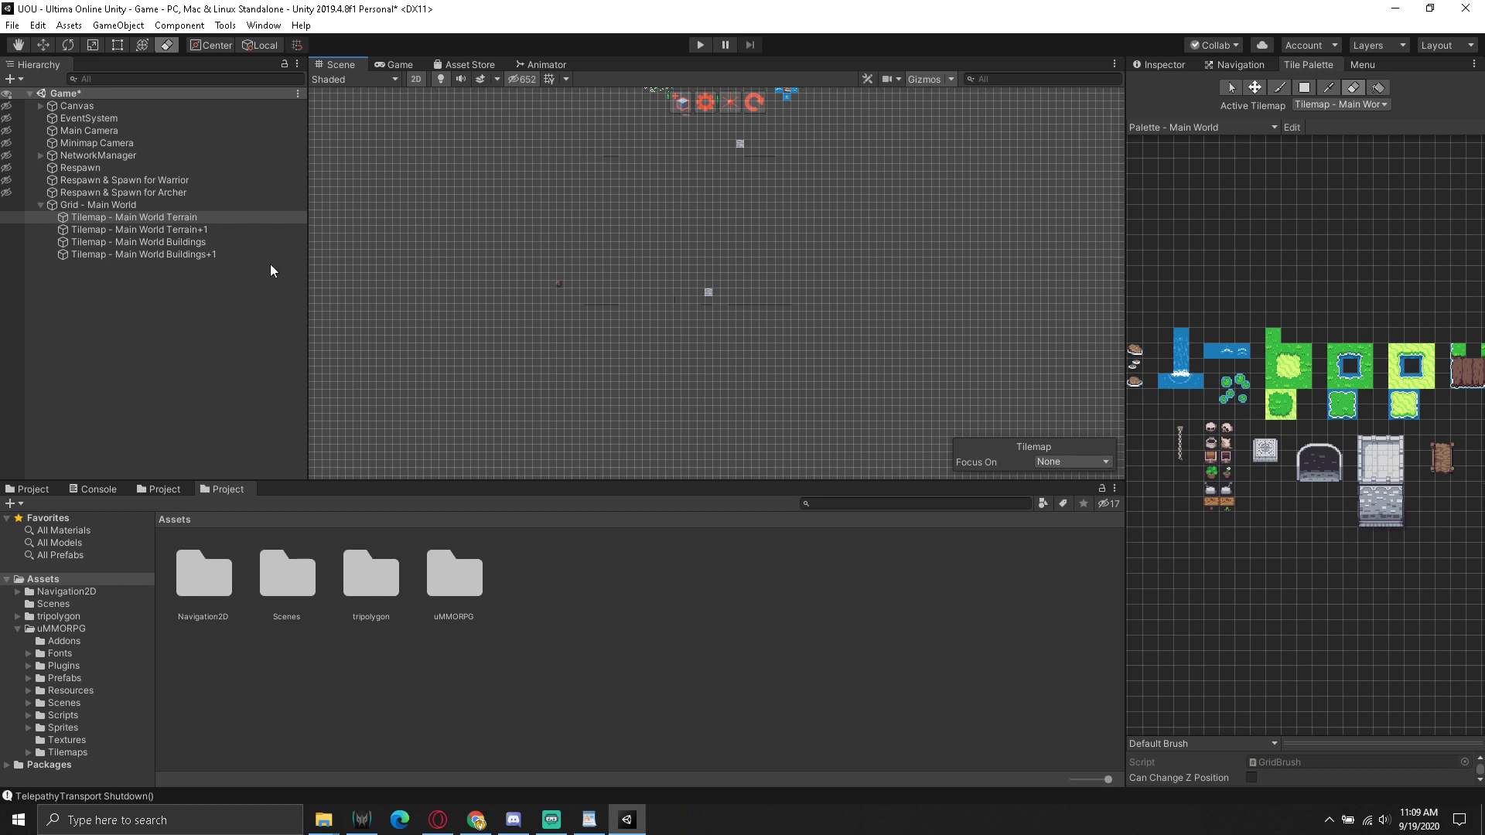
left_click(211, 243)
Erase the castle from the Buildings tilemap and the top water row from Terrain
left_click(707, 293)
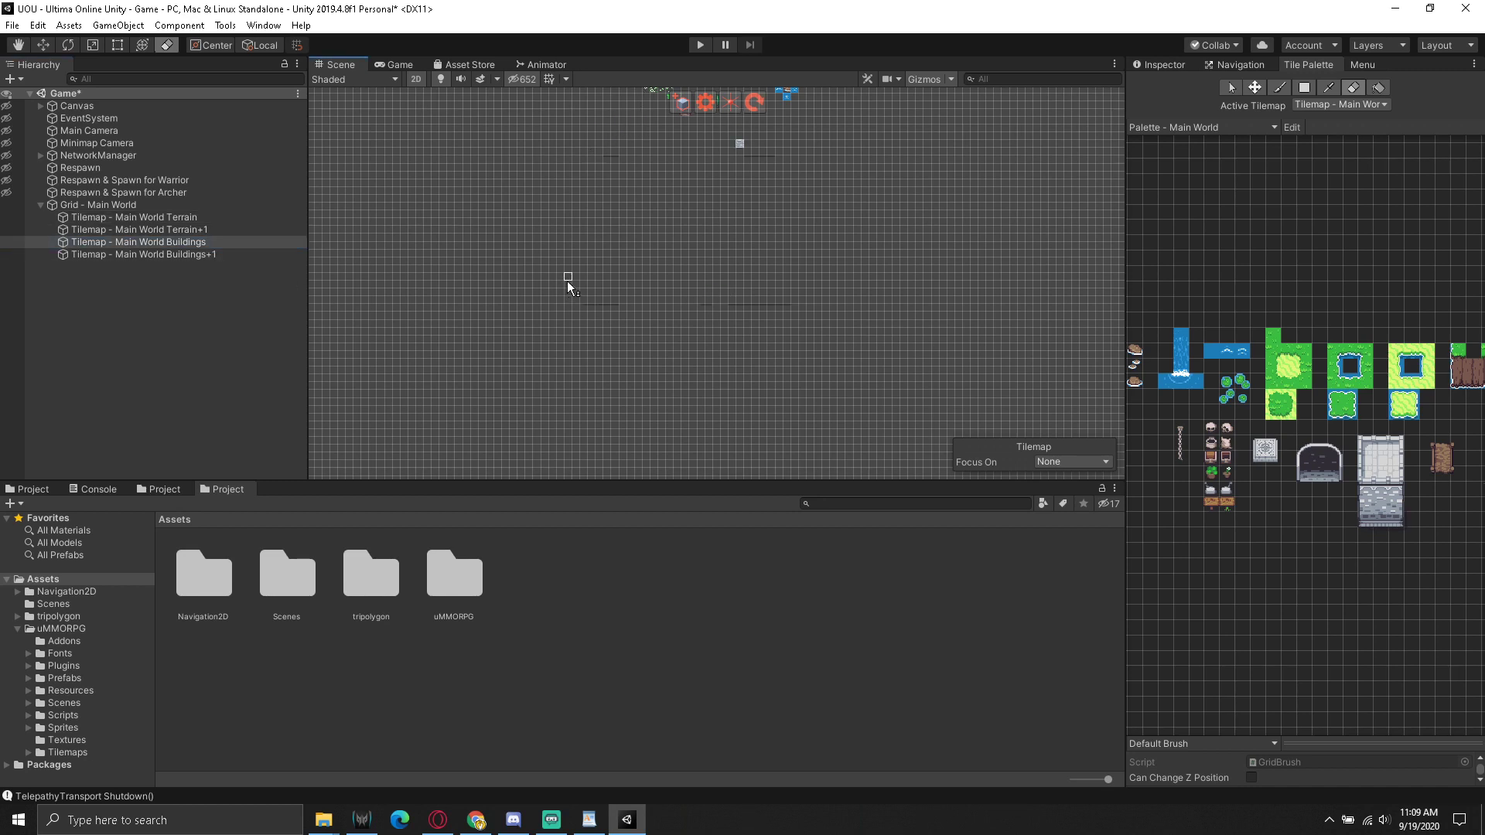
middle_click_drag(768, 161, 696, 332)
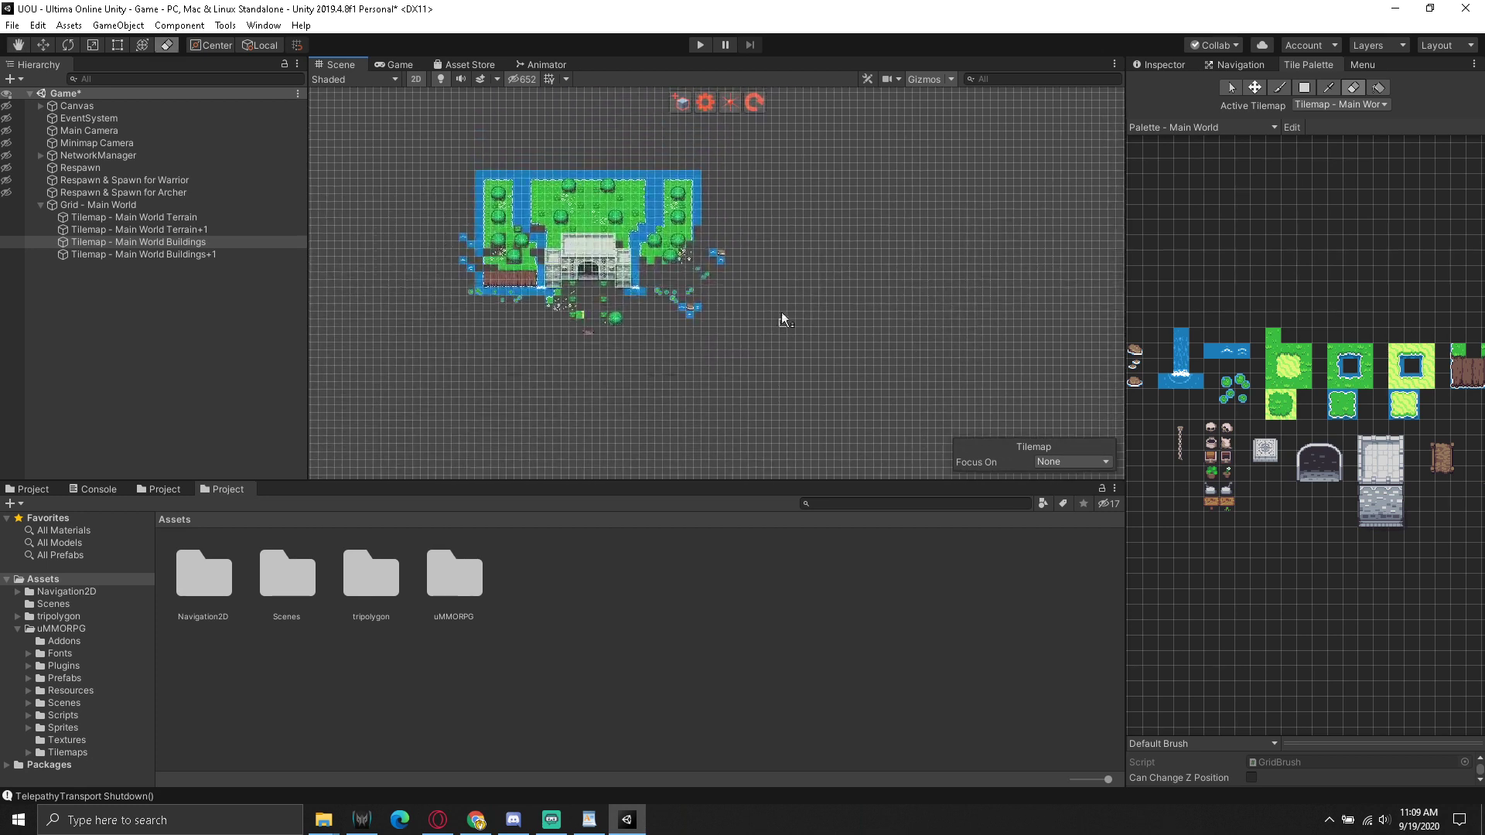
mouse_move(653, 319)
left_mouse_down()
mouse_move(594, 284)
mouse_move(649, 324)
mouse_move(652, 301)
left_mouse_up()
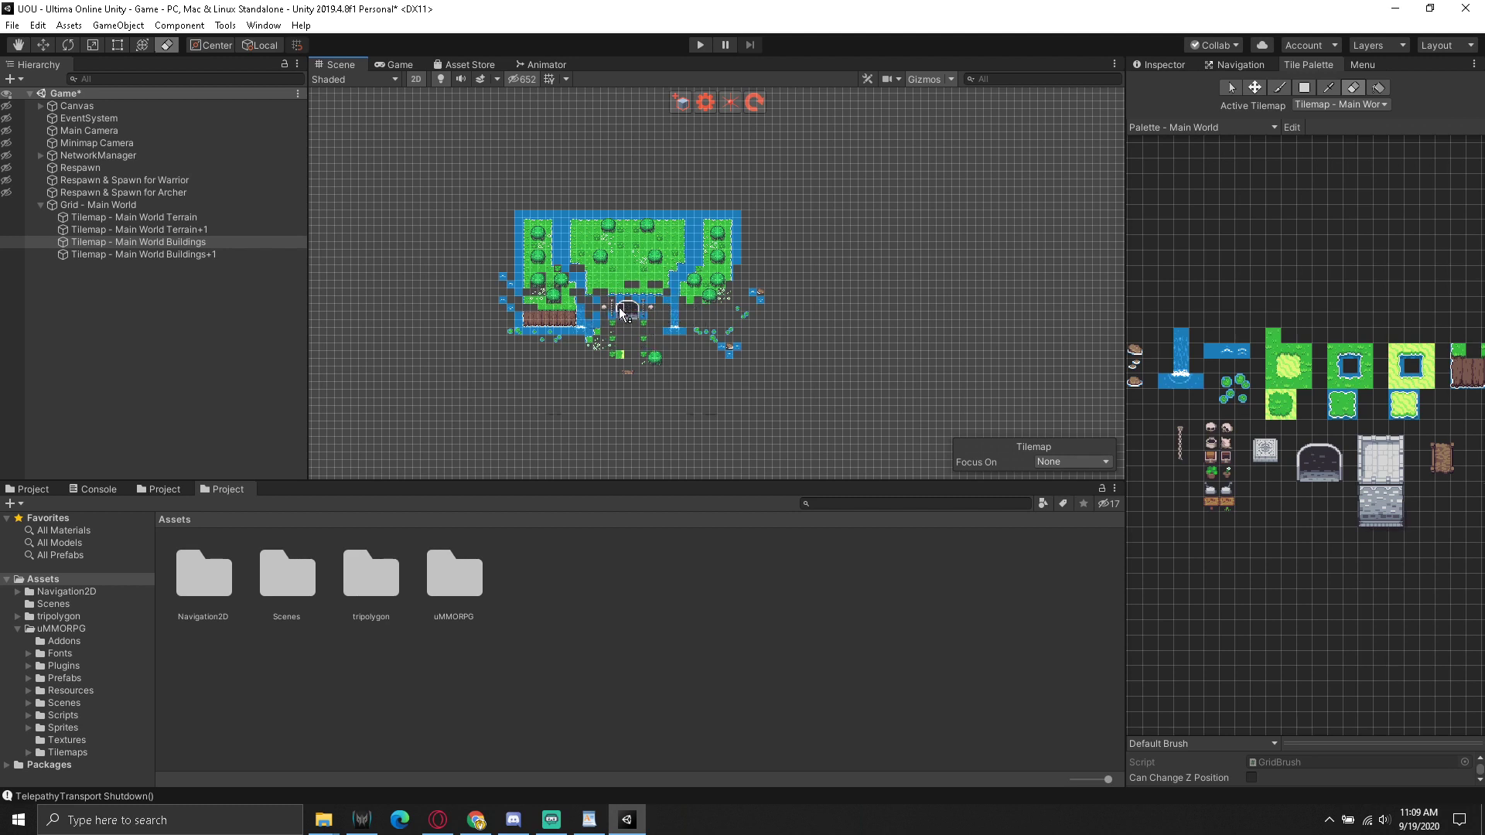
left_click(197, 217)
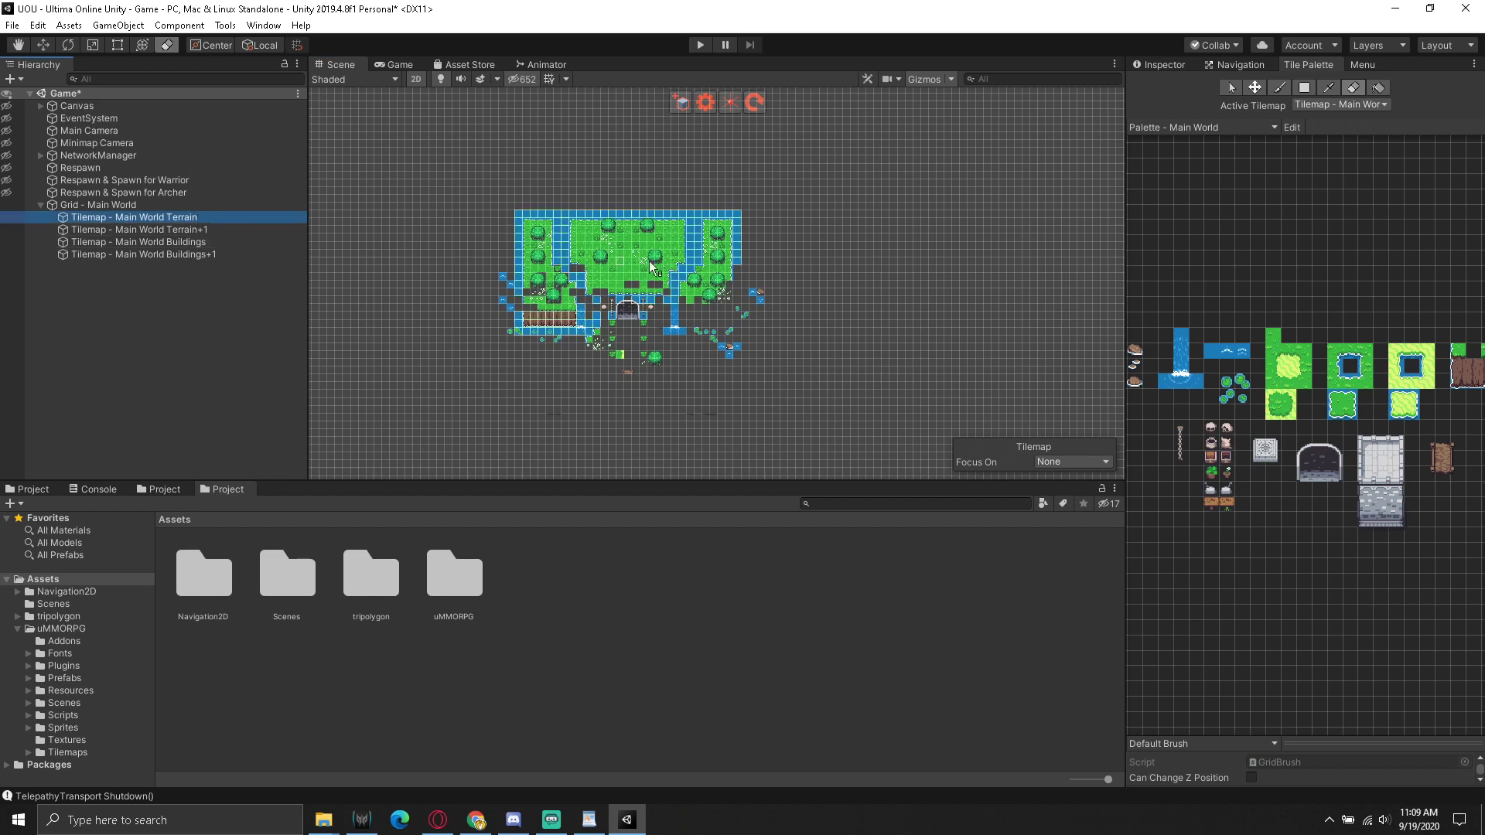
mouse_move(551, 219)
left_mouse_down()
mouse_move(737, 230)
mouse_move(517, 234)
mouse_move(659, 240)
mouse_move(580, 257)
mouse_move(741, 264)
mouse_move(644, 284)
left_mouse_up()
Erase the top water-and-grass row on Terrain and the trees on Terrain+1
mouse_move(504, 284)
left_mouse_down()
mouse_move(721, 298)
mouse_move(615, 328)
mouse_move(520, 290)
mouse_move(549, 310)
mouse_move(667, 293)
mouse_move(760, 329)
left_mouse_up()
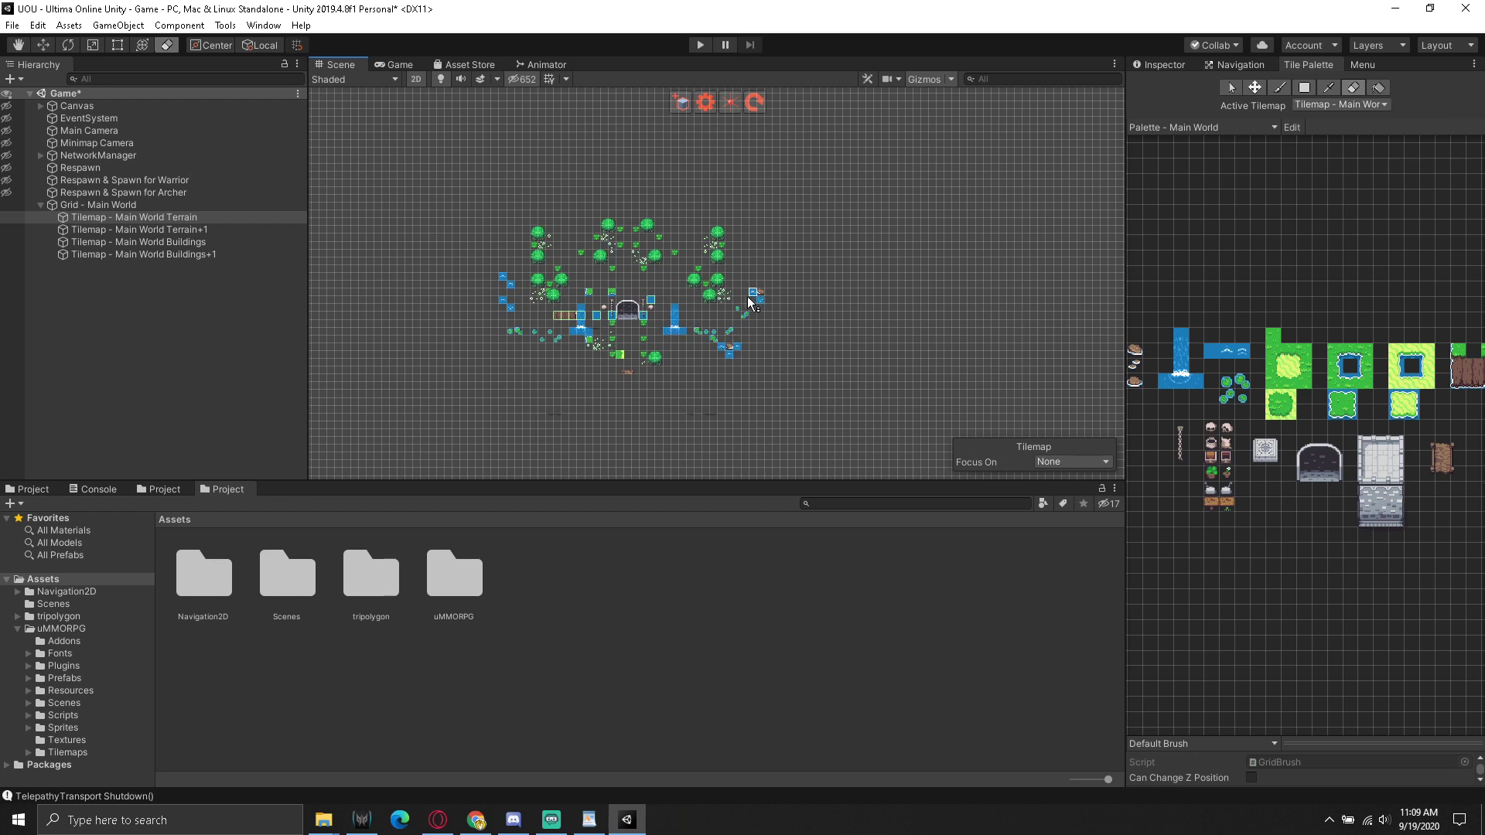
left_click_drag(614, 364, 517, 303)
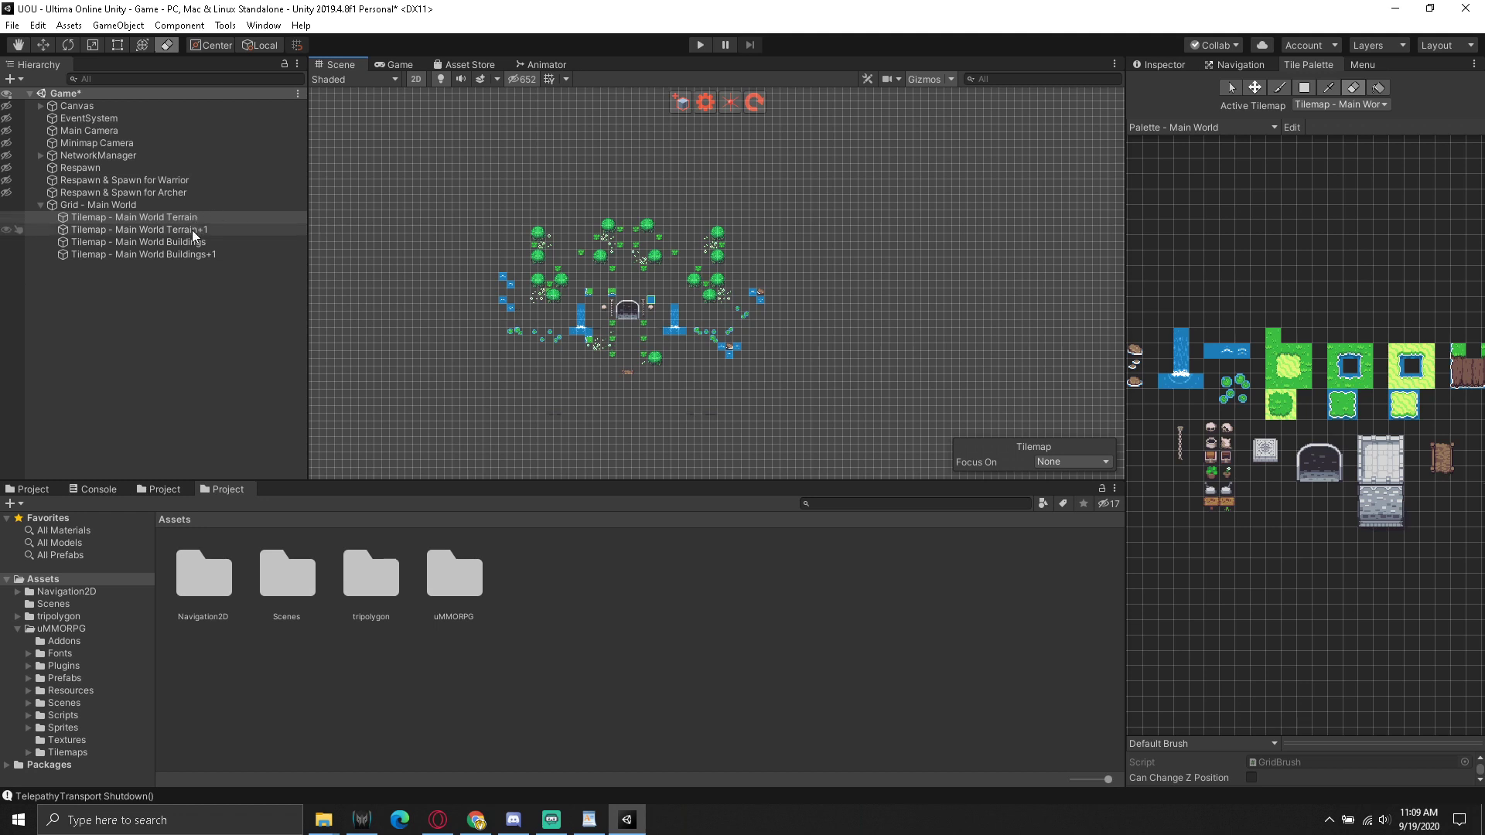
key("Down")
mouse_move(537, 224)
left_mouse_down()
mouse_move(532, 310)
mouse_move(567, 287)
left_mouse_up()
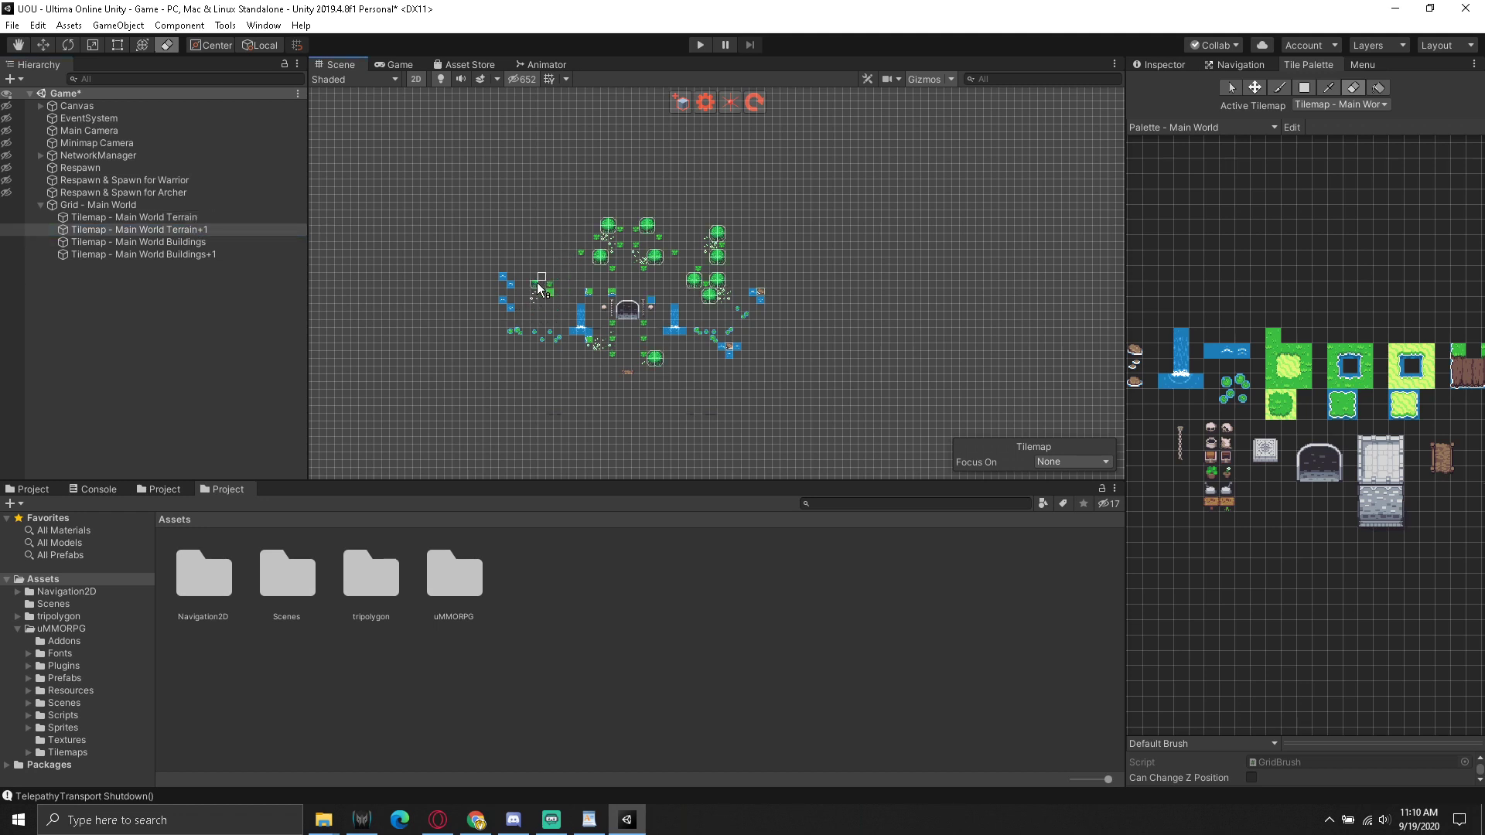
mouse_move(533, 298)
left_mouse_down()
mouse_move(613, 258)
mouse_move(716, 272)
mouse_move(701, 284)
mouse_move(708, 237)
left_mouse_up()
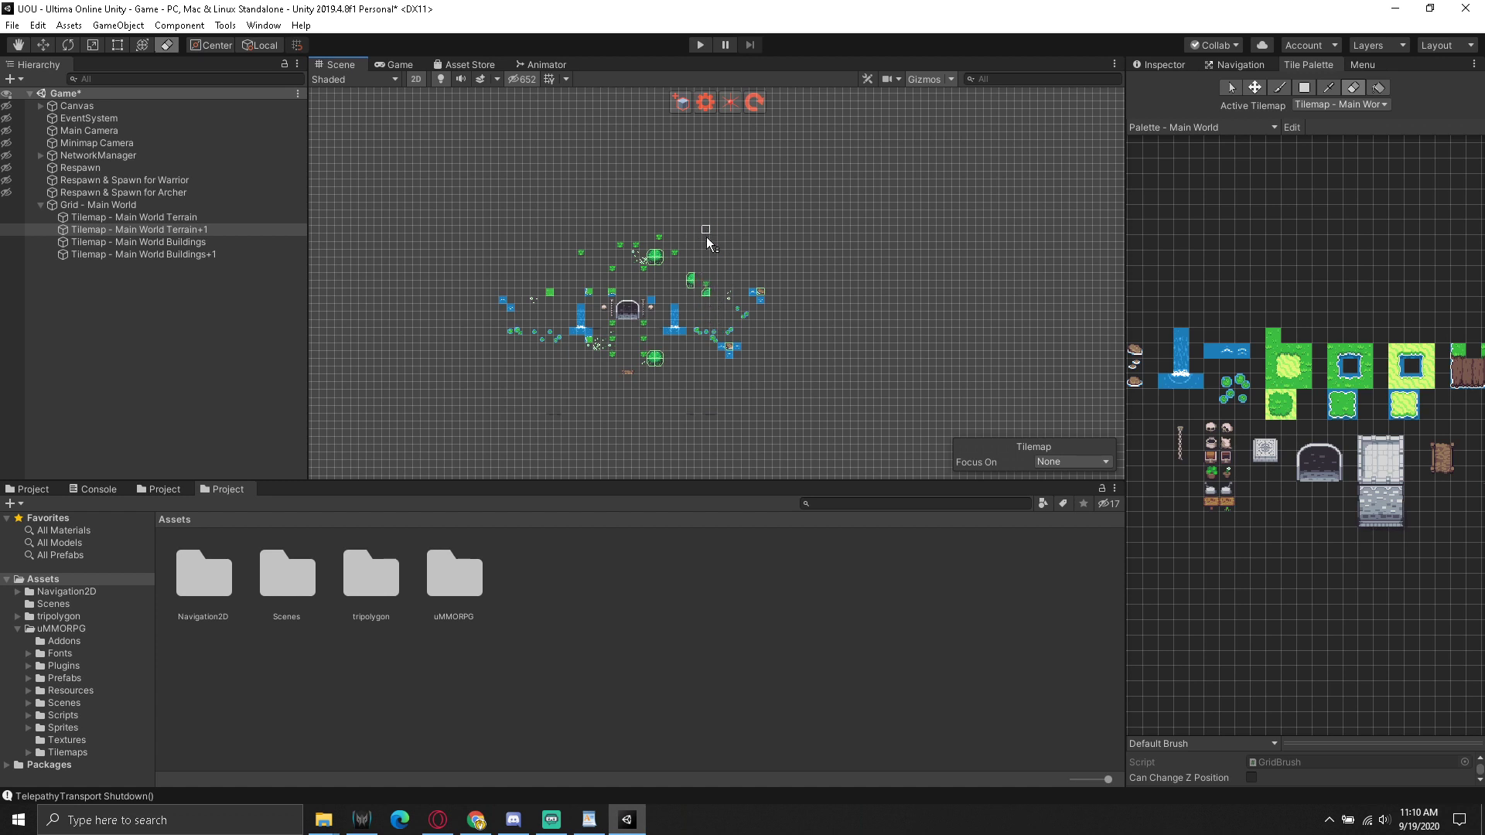
mouse_move(706, 317)
left_mouse_down()
mouse_move(693, 241)
mouse_move(635, 249)
mouse_move(658, 291)
mouse_move(636, 248)
left_mouse_up()
Erase the left water, top-right tiles, teal dots and the doorway building tiles
mouse_move(549, 290)
left_mouse_down()
mouse_move(504, 303)
mouse_move(518, 319)
left_mouse_up()
mouse_move(717, 300)
left_mouse_down()
mouse_move(772, 291)
mouse_move(669, 361)
mouse_move(612, 306)
mouse_move(611, 356)
mouse_move(655, 301)
left_mouse_up()
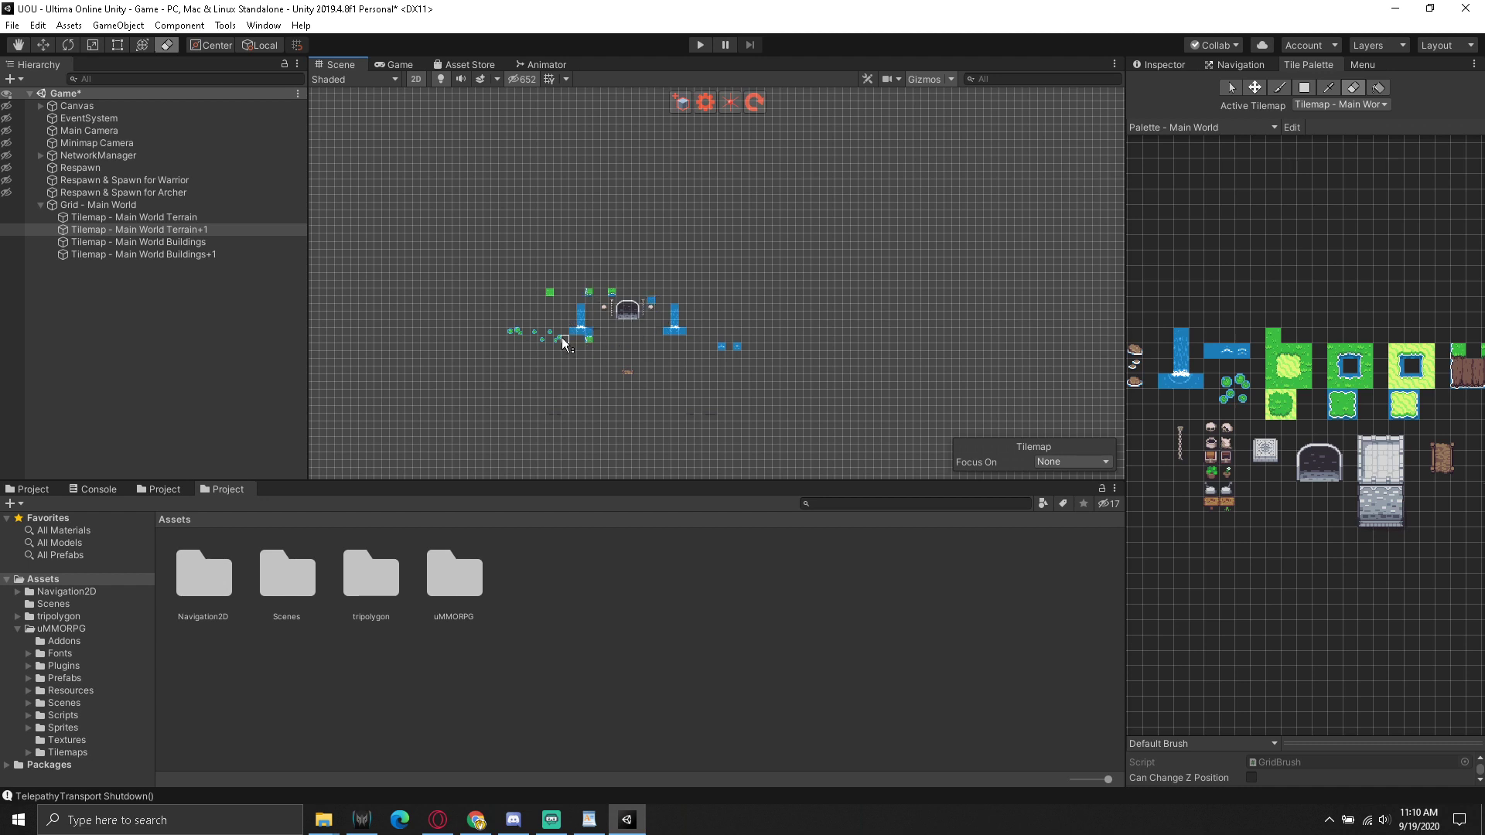
left_click_drag(567, 345, 519, 339)
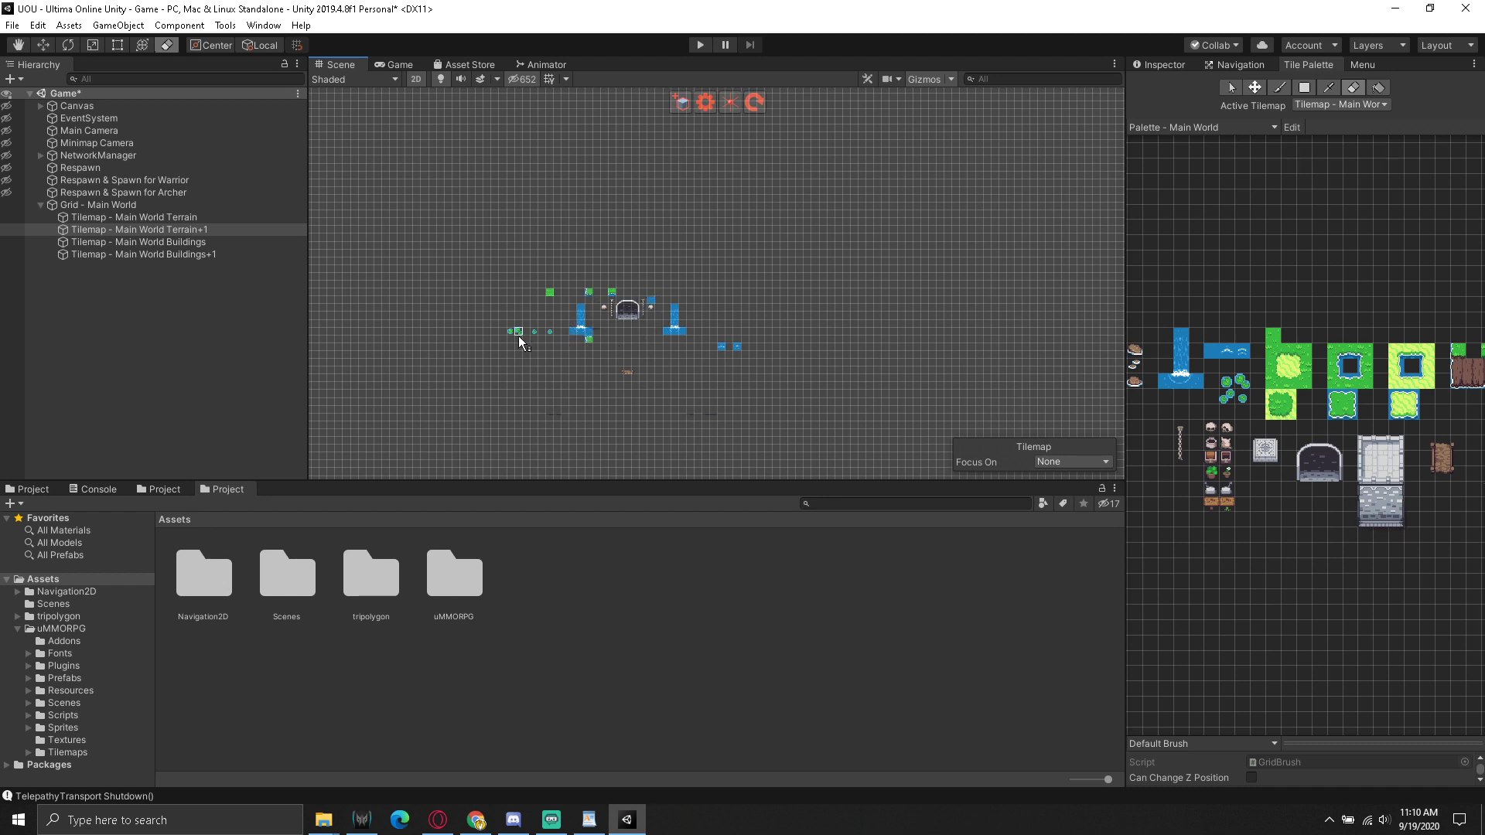
left_click(206, 242)
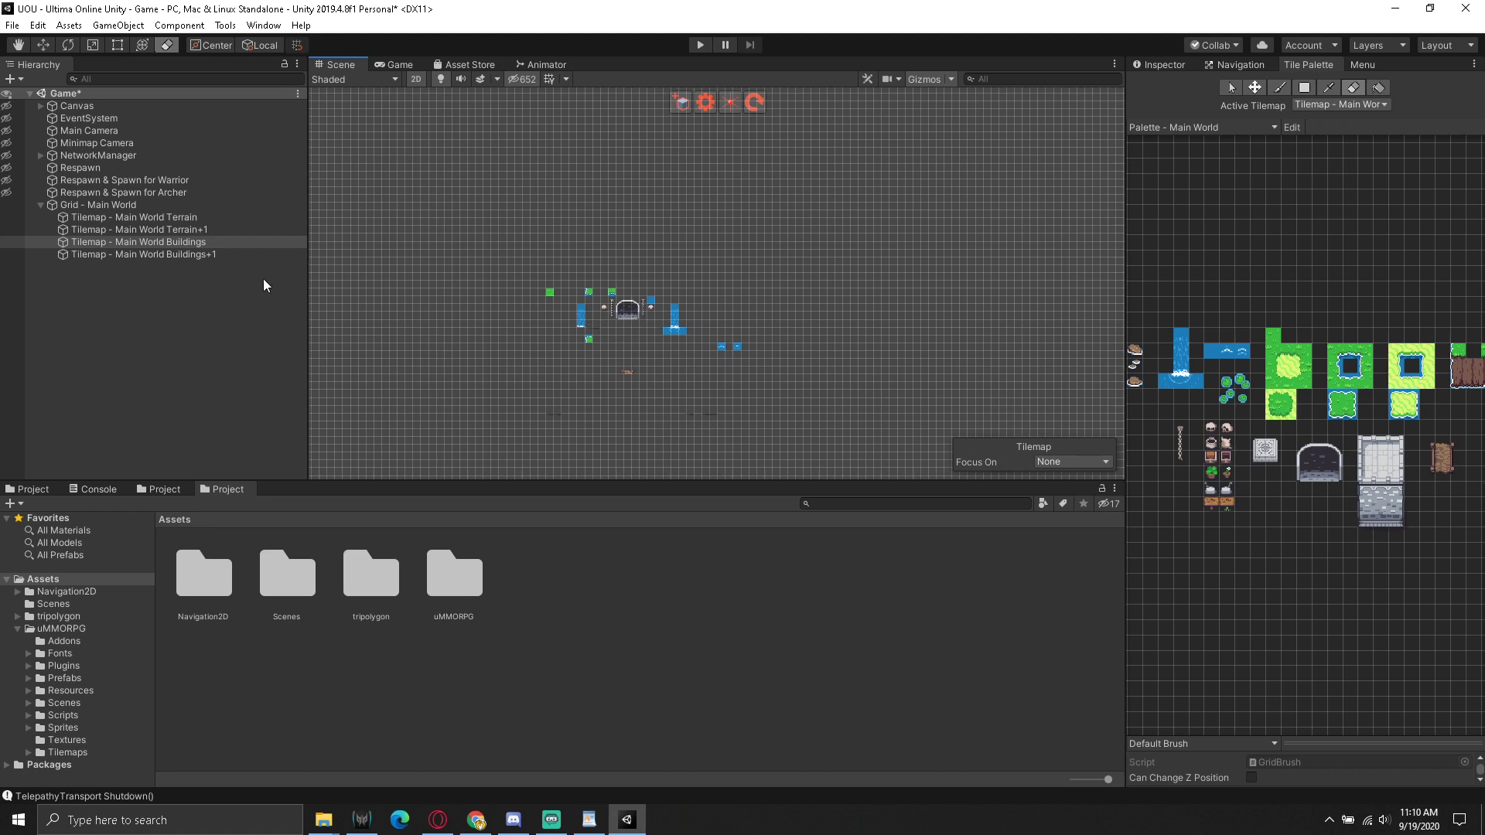
left_click(232, 255)
left_click(619, 309)
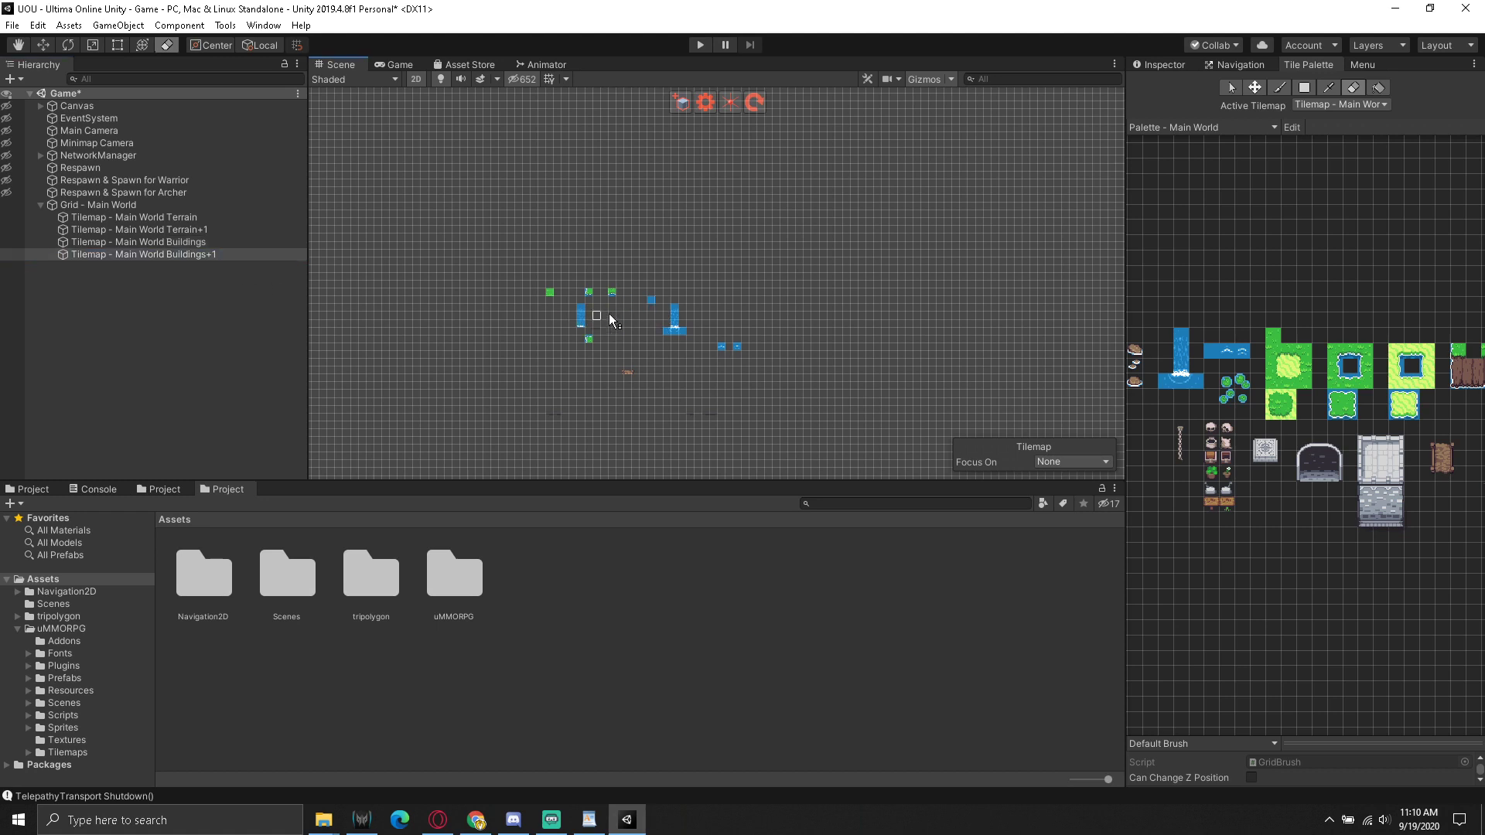
Clear the leftover green, blue and water-strip tiles from Terrain and Terrain+1
left_click(178, 219)
left_click_drag(549, 292, 597, 292)
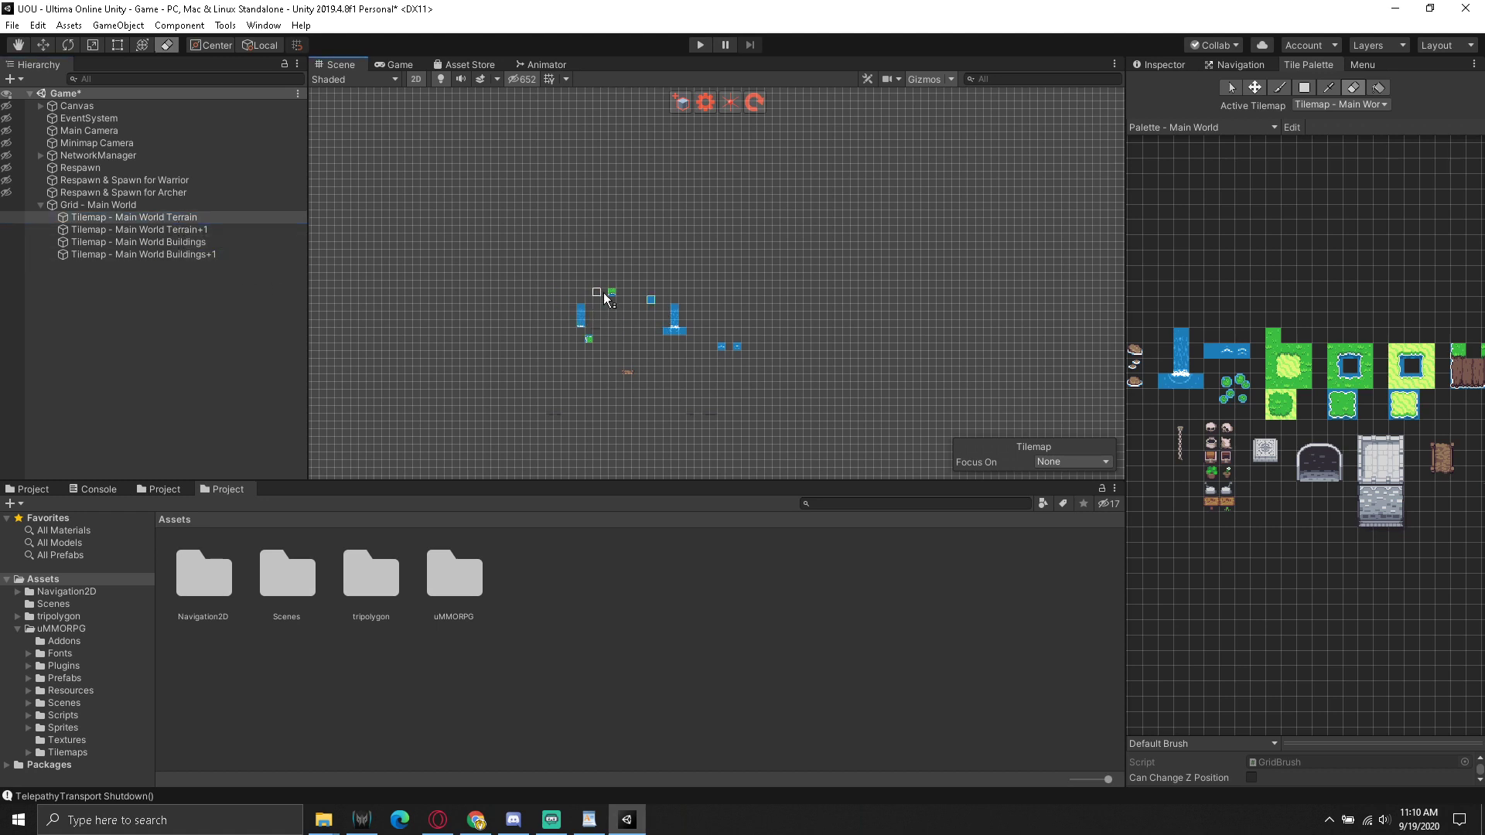
left_click(652, 300)
left_click(205, 230)
left_click_drag(581, 310, 582, 338)
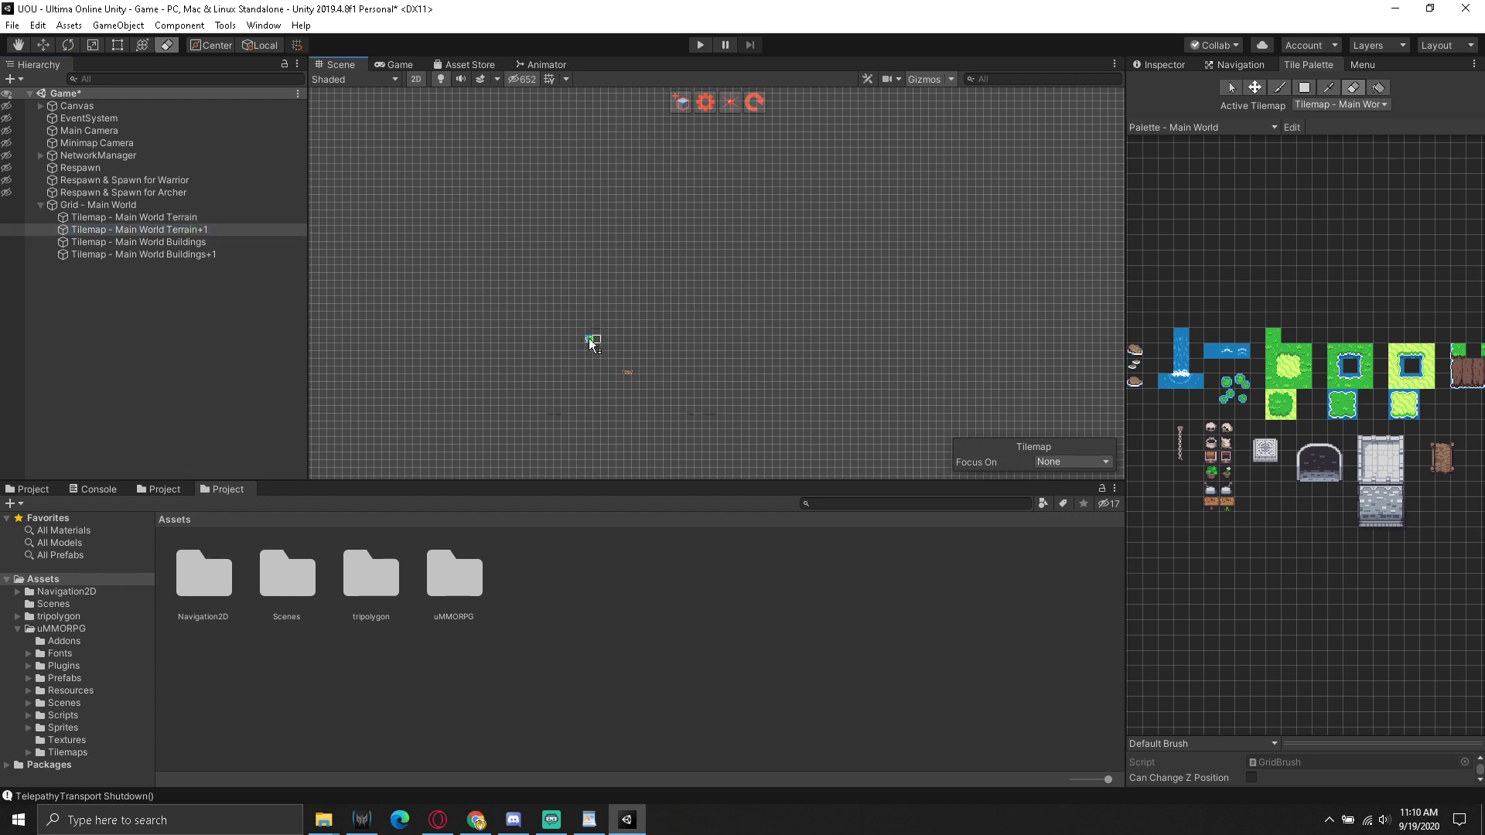
left_click(161, 217)
left_click(592, 339)
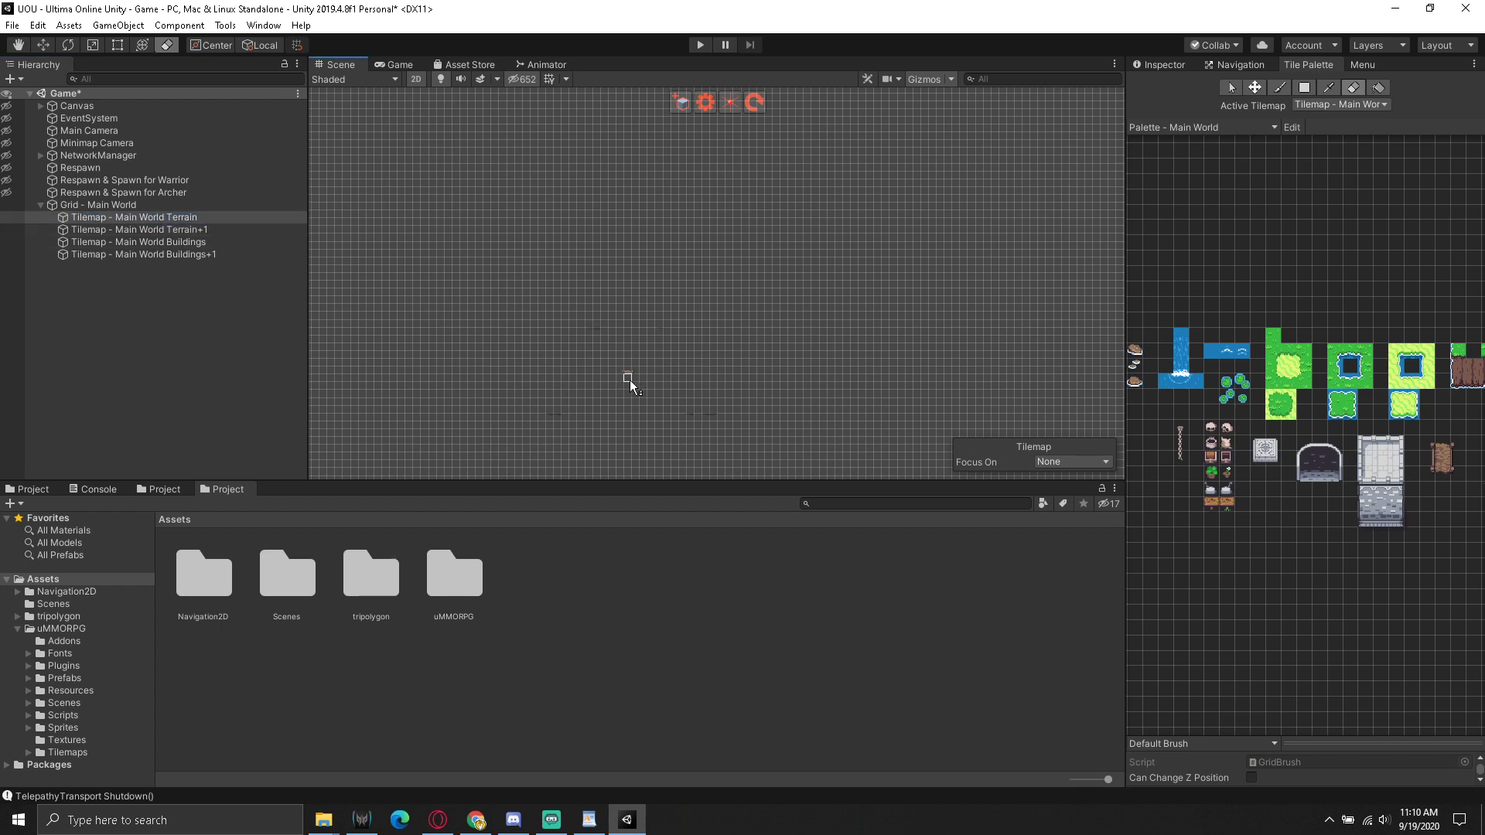
Erase the final stray tile and hidden row of four grass-and-water tiles, then check for leftovers
left_click(198, 231)
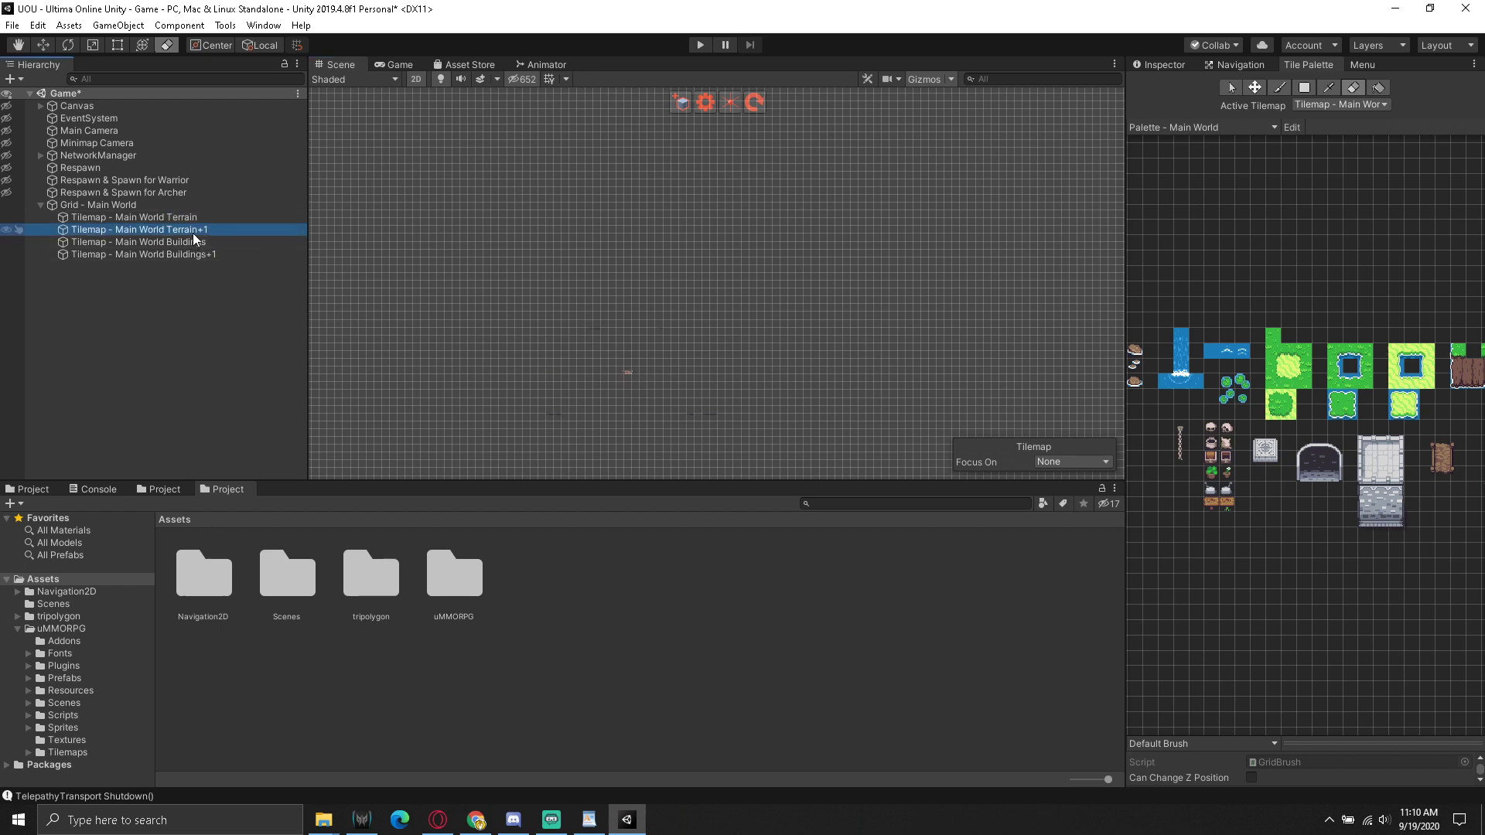
left_click(140, 242)
left_click(616, 378)
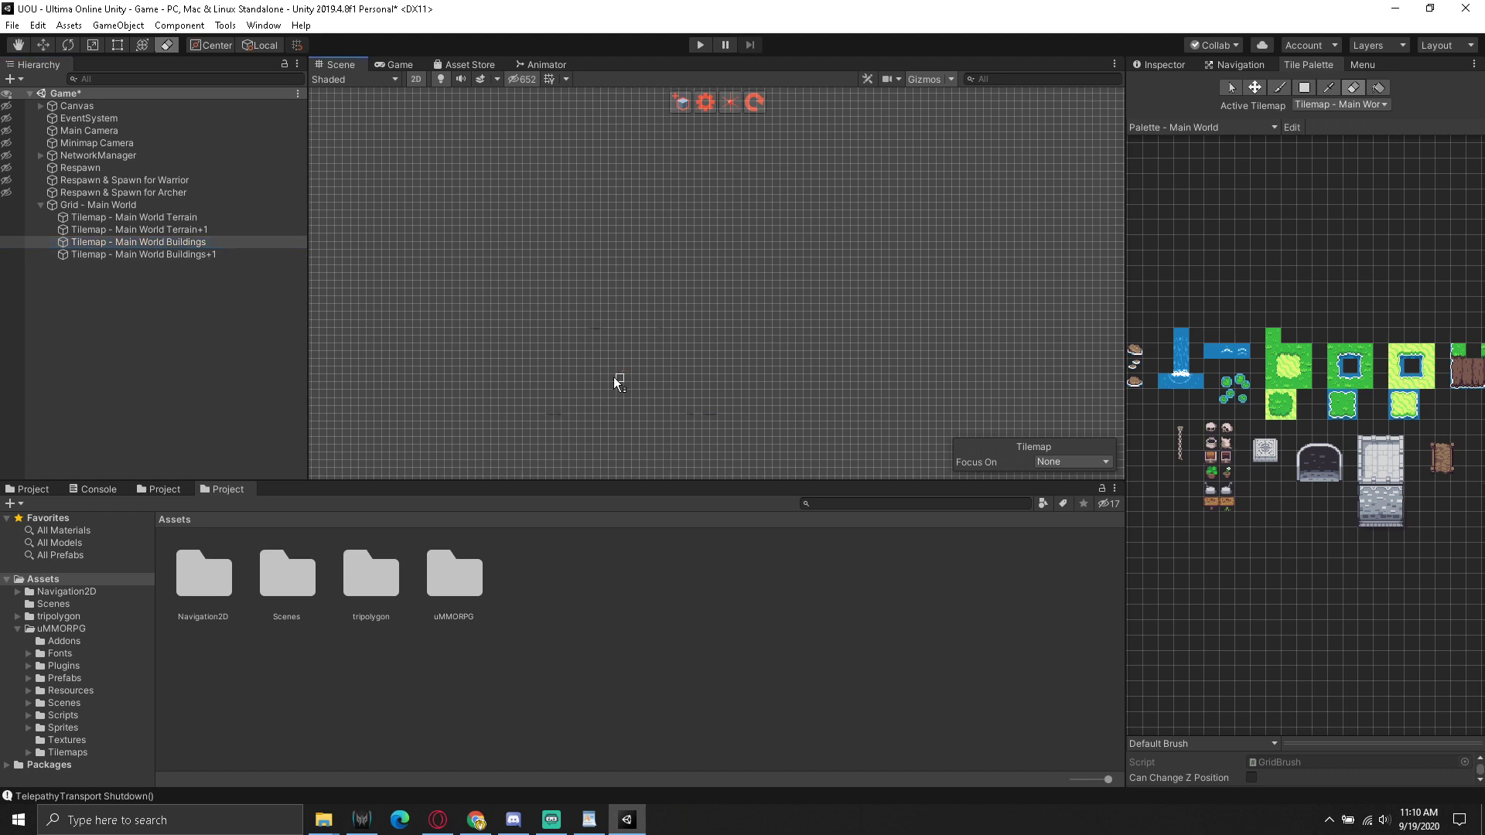
middle_click_drag(514, 388, 481, 245)
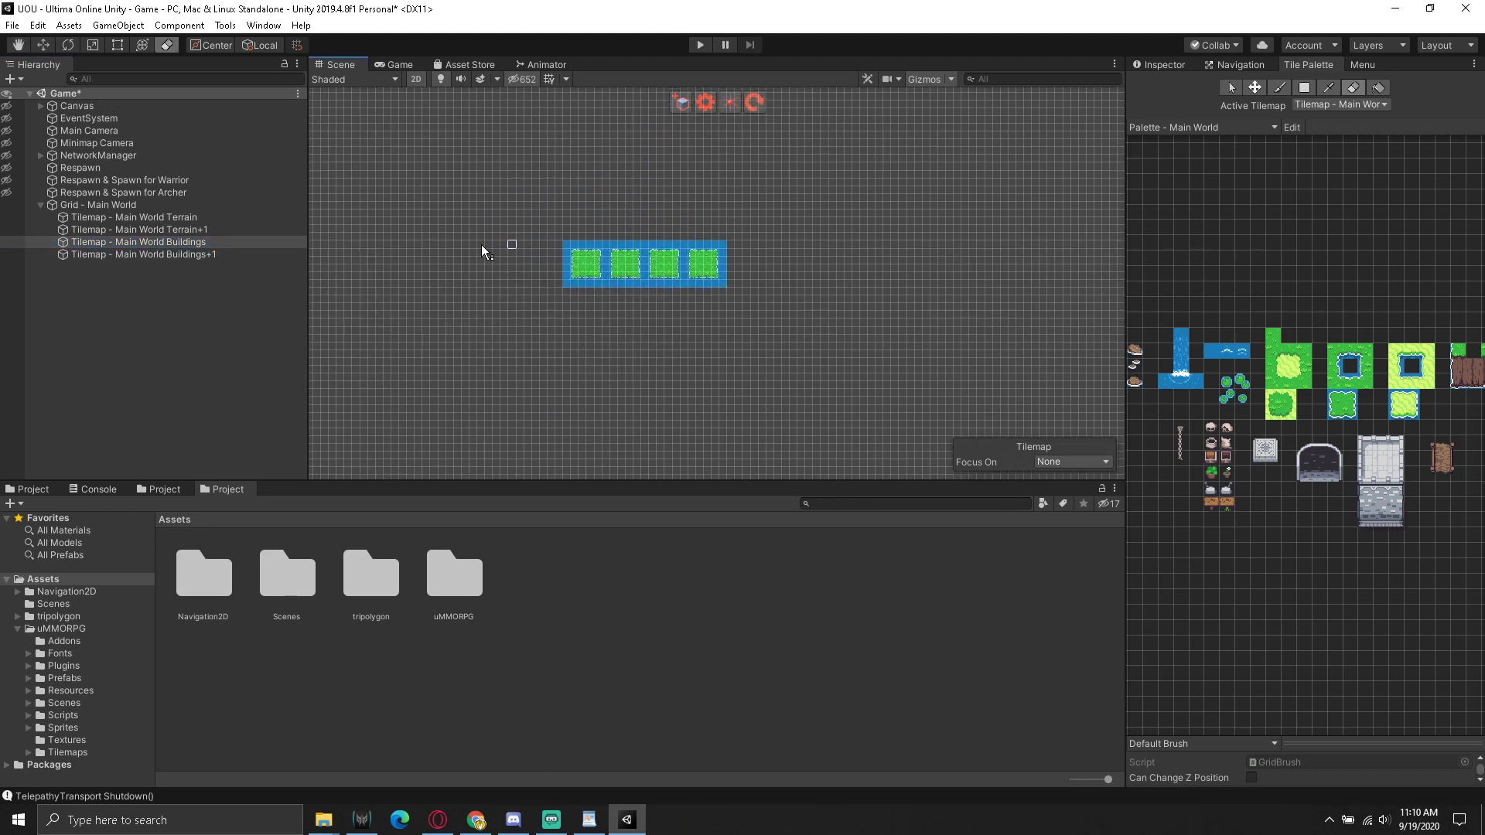
left_click(151, 217)
mouse_move(572, 246)
left_mouse_down()
mouse_move(723, 255)
mouse_move(683, 292)
mouse_move(570, 287)
mouse_move(570, 255)
mouse_move(643, 285)
mouse_move(716, 278)
mouse_move(570, 266)
mouse_move(708, 273)
mouse_move(623, 275)
left_mouse_up()
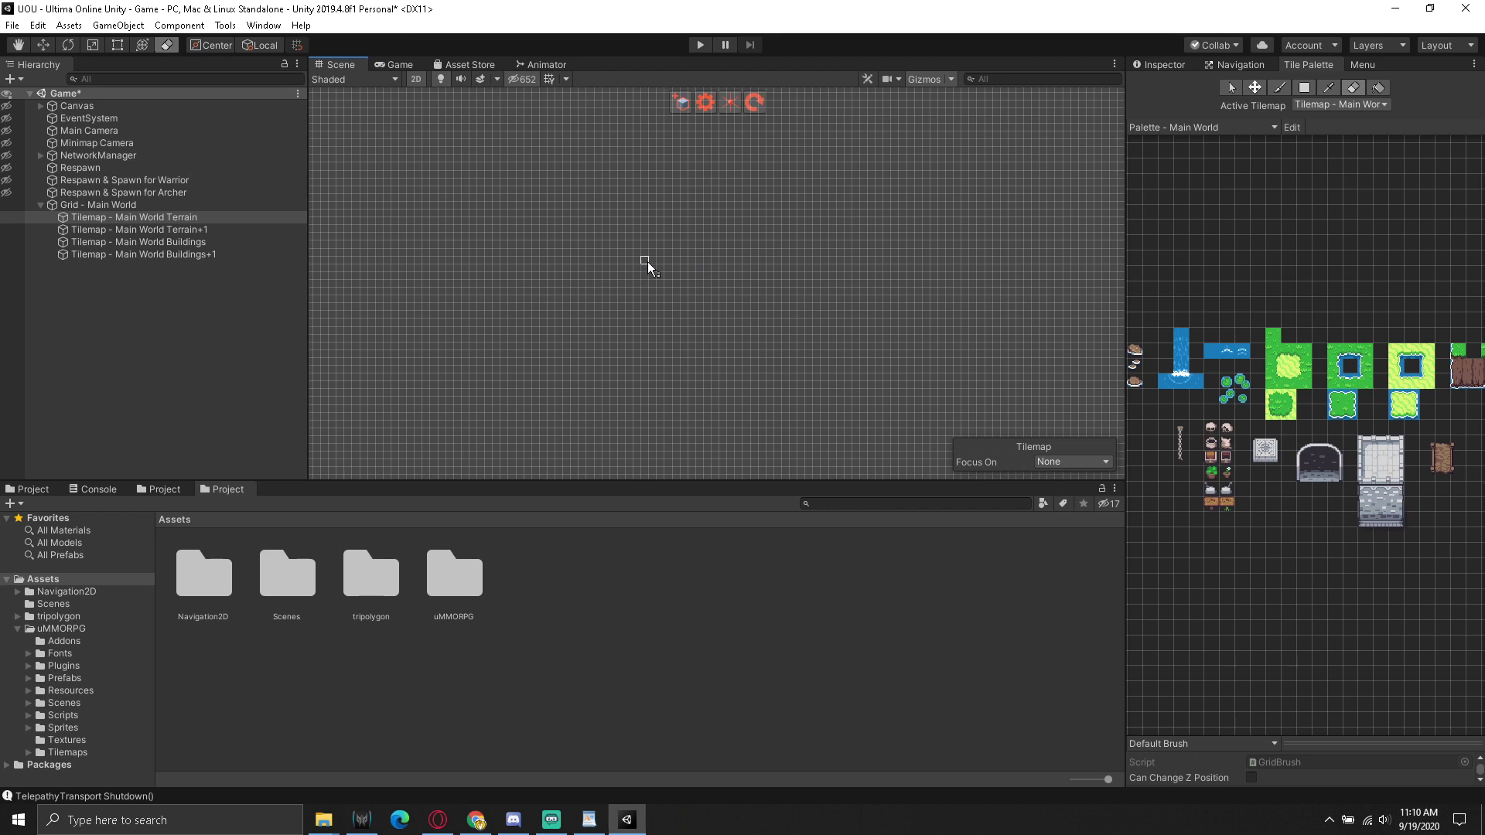
scroll(517, 291, "down", 3)
mouse_move(408, 180)
middle_mouse_down()
mouse_move(741, 342)
mouse_move(557, 261)
middle_mouse_up()
Check the view for leftover tiles, then show Grid - Main World's properties in the Inspector
middle_click_drag(417, 162, 761, 355)
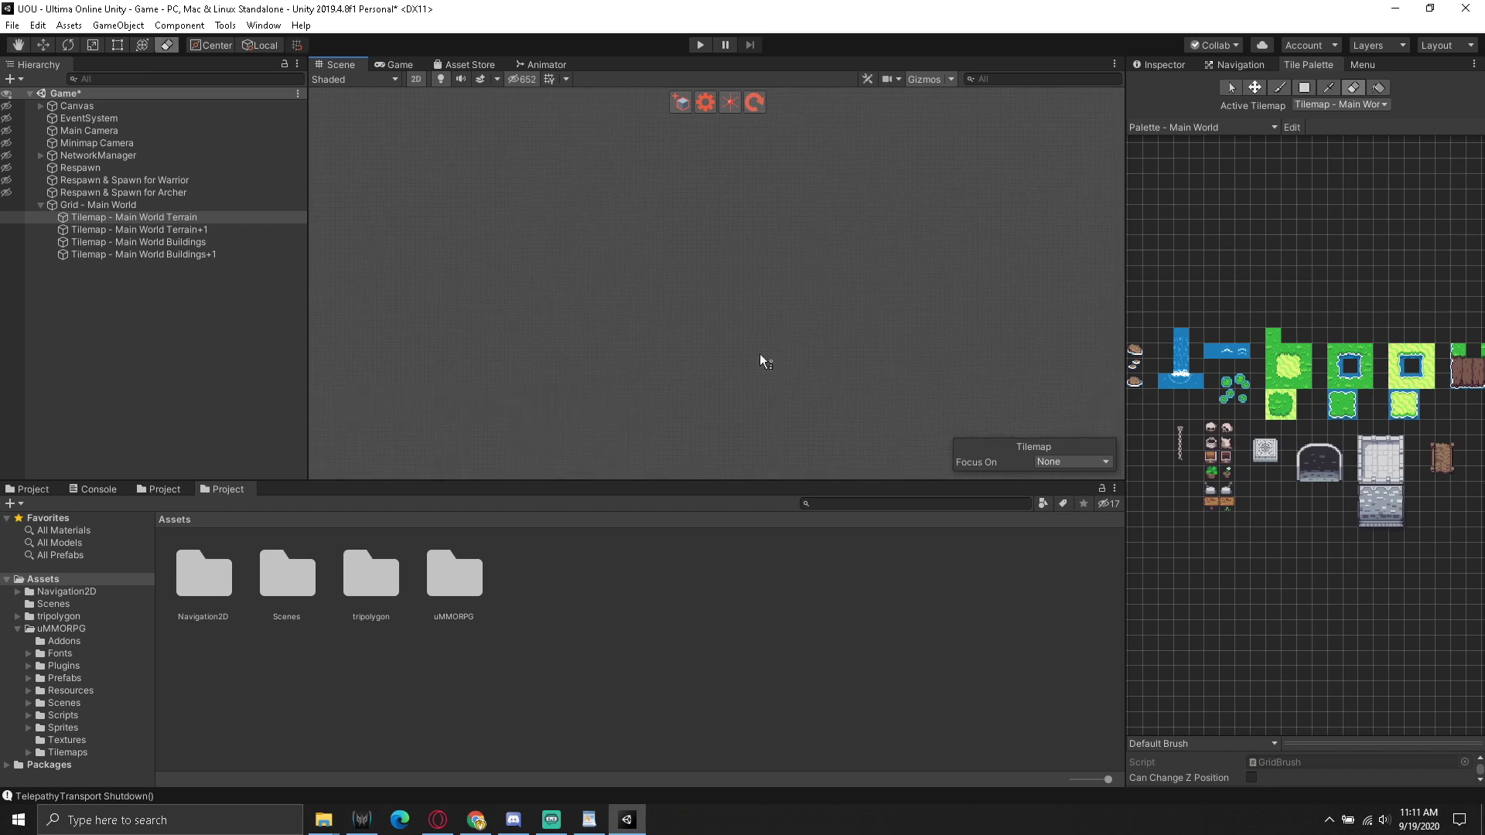
key("q")
key("d")
left_click(165, 216)
left_click(147, 210)
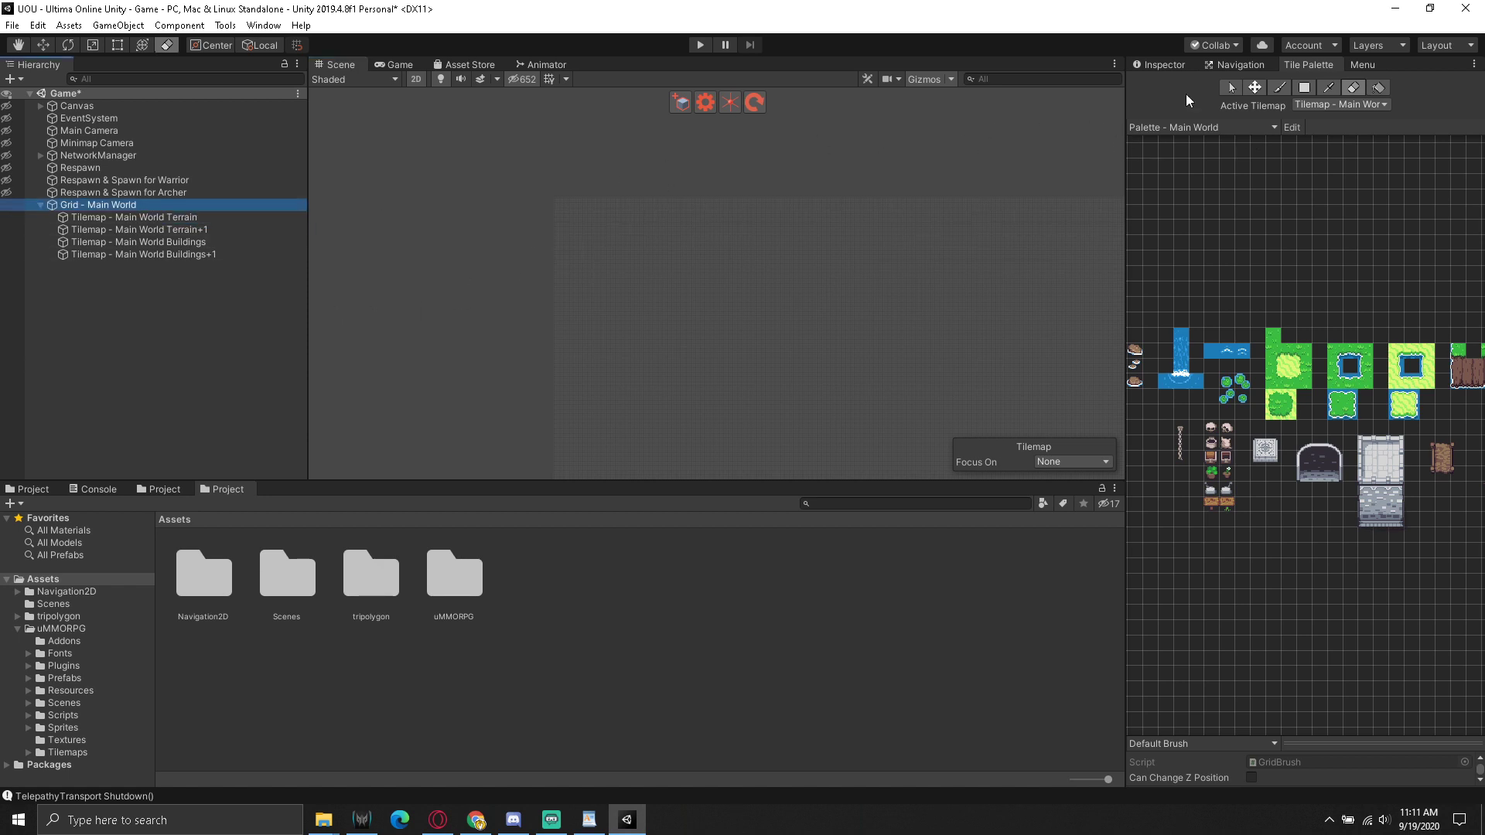
left_click(1154, 67)
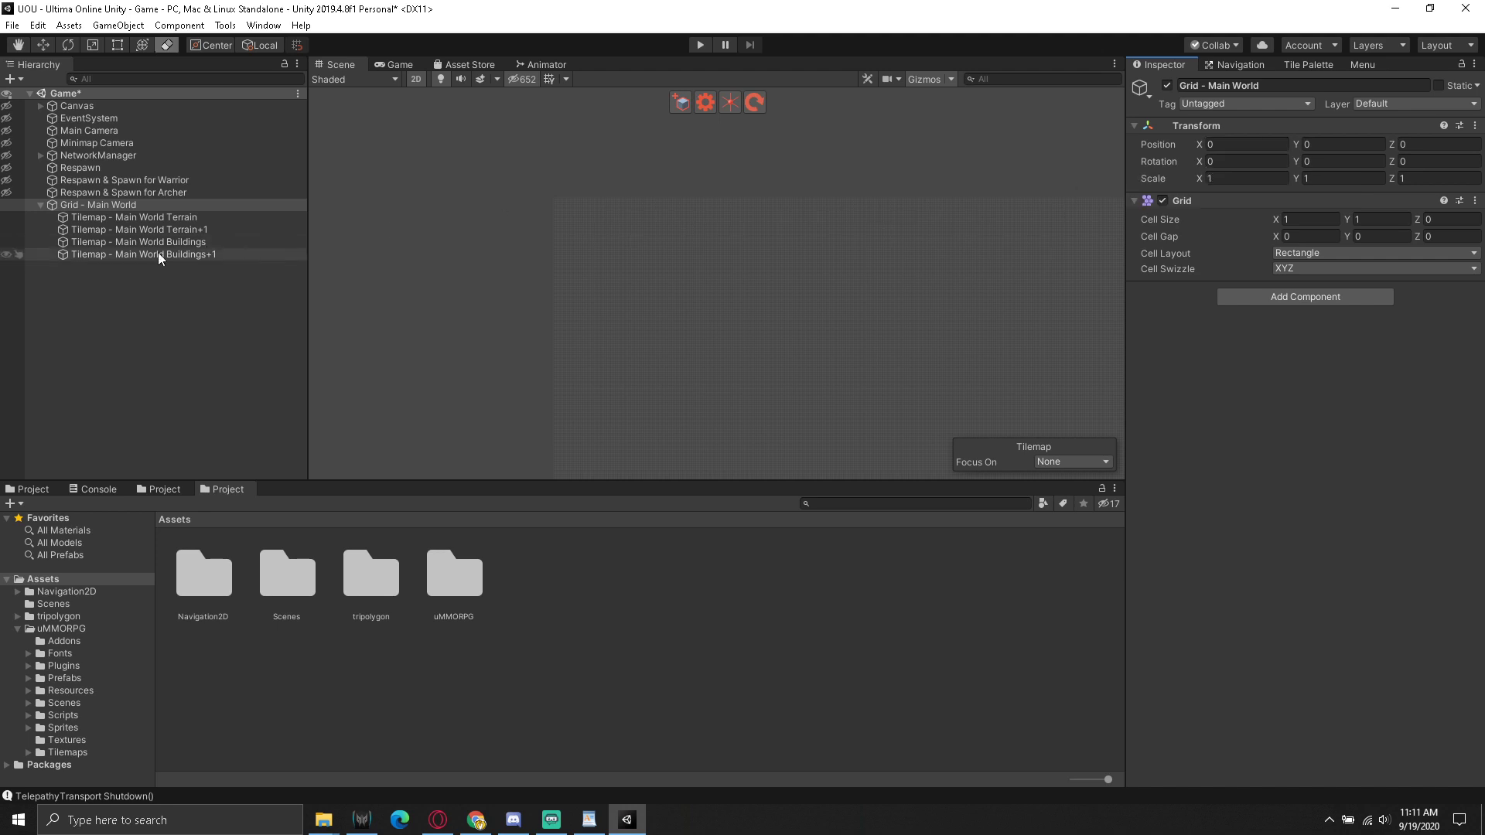
Switch the Main World Terrain tilemap's orientation to Custom and back to XY
left_click(138, 214)
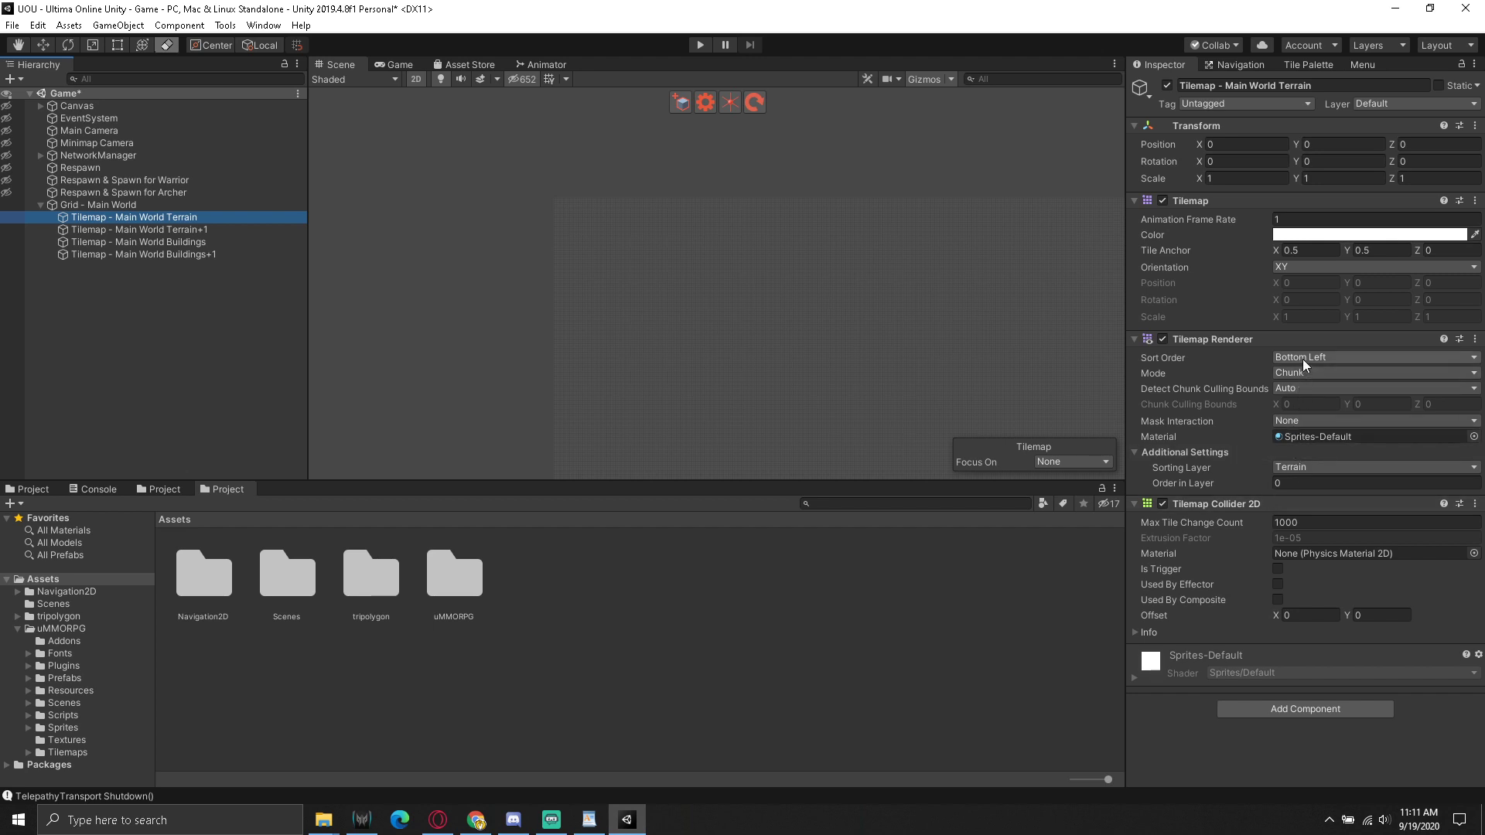
left_click(1292, 268)
left_click(1338, 387)
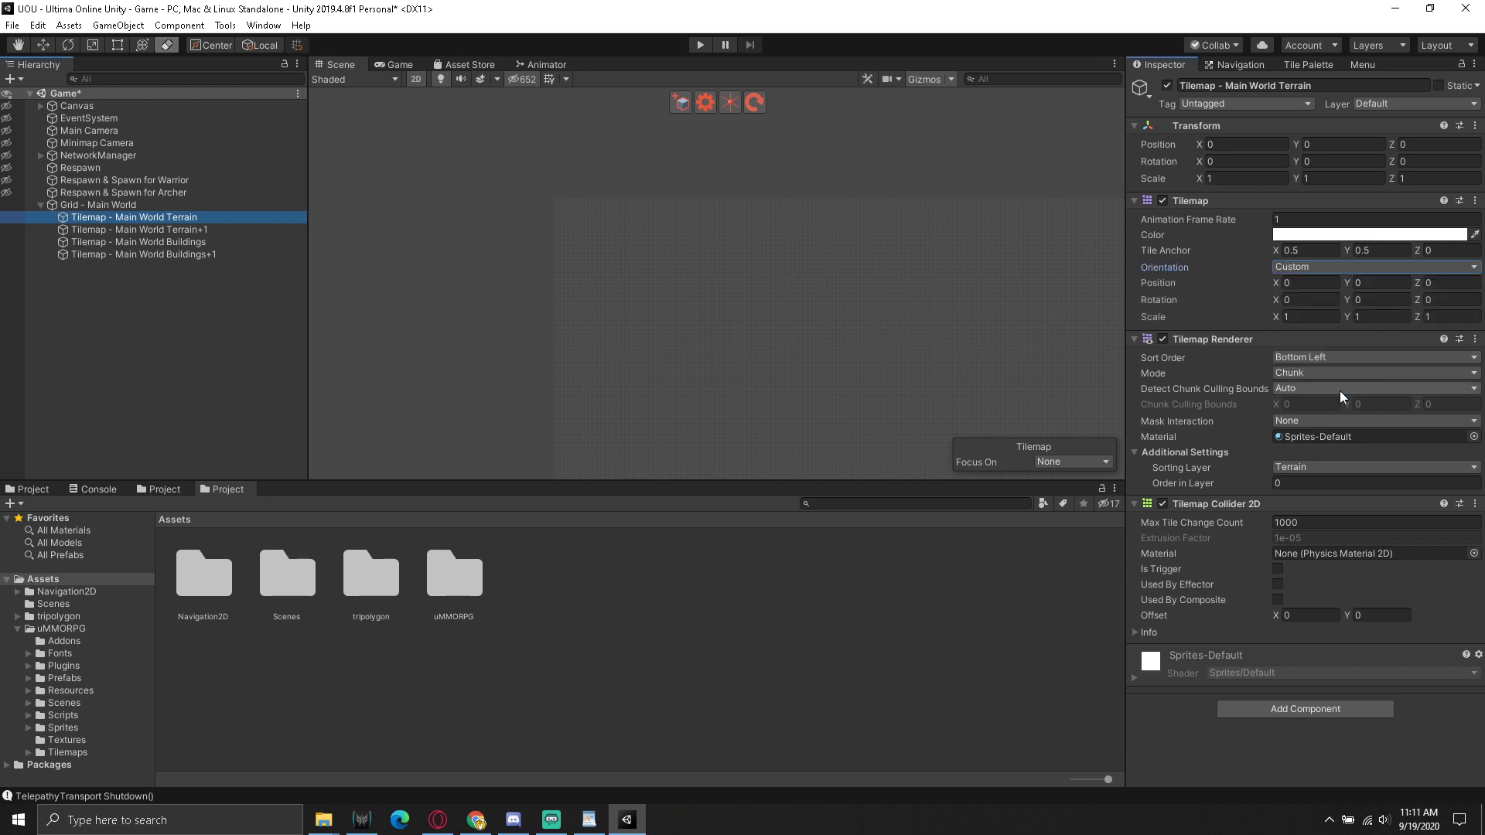
left_click(1310, 270)
left_click(1310, 287)
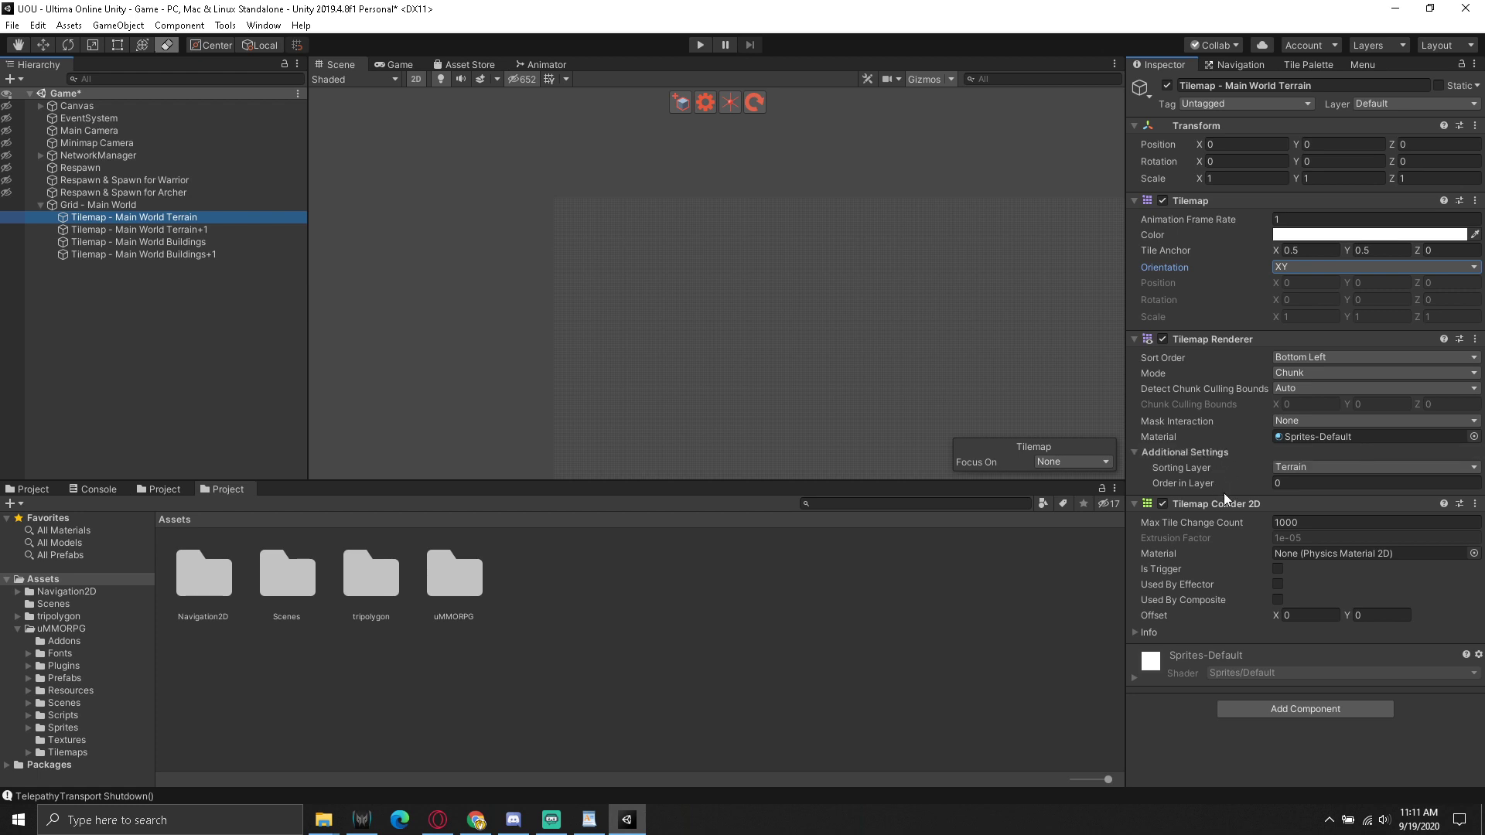
Set Grid - Main World's cell layout from Rectangle to Isometric
left_click(161, 206)
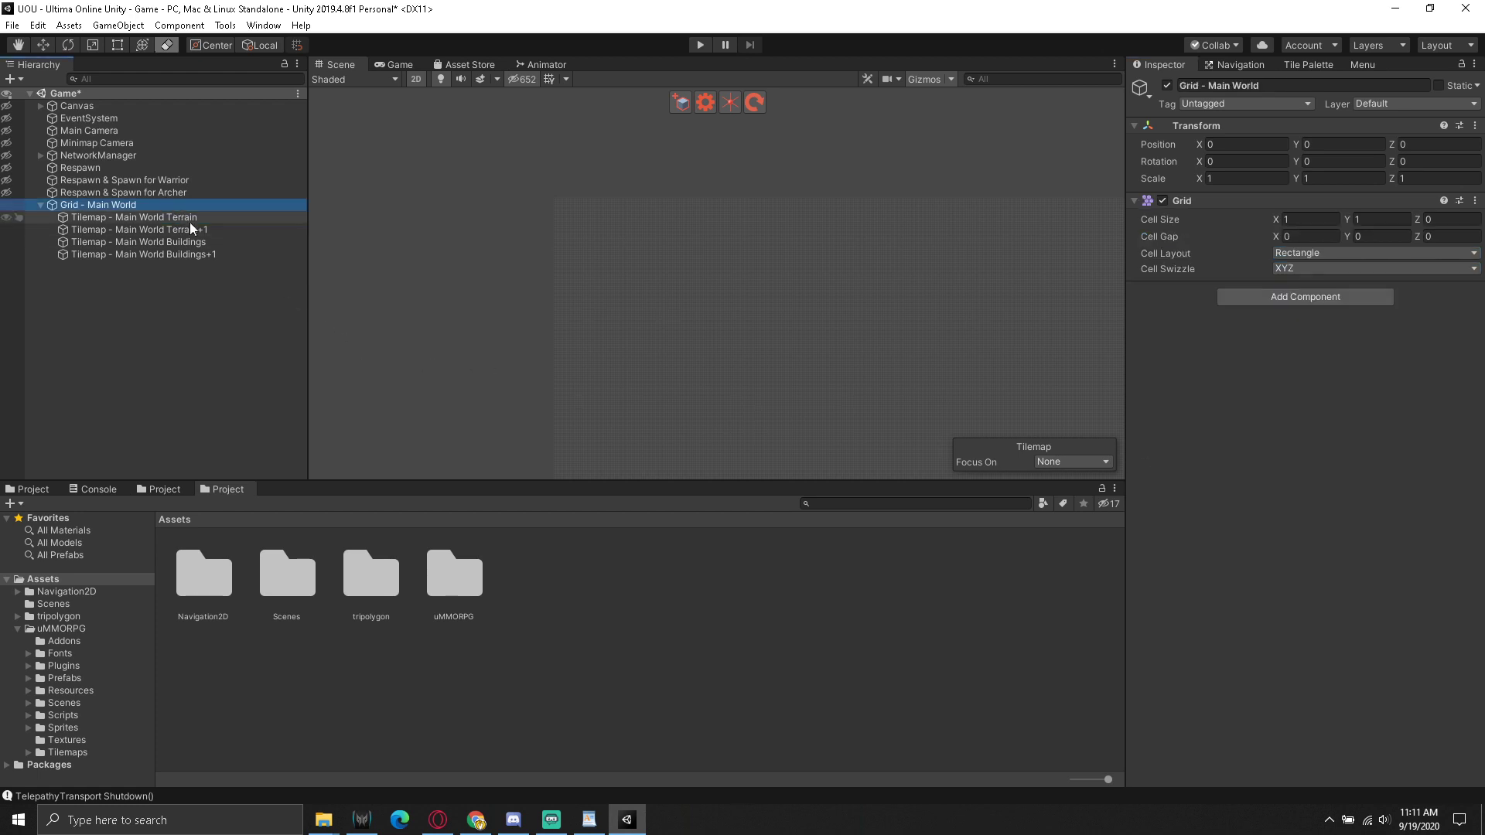
left_click(1303, 255)
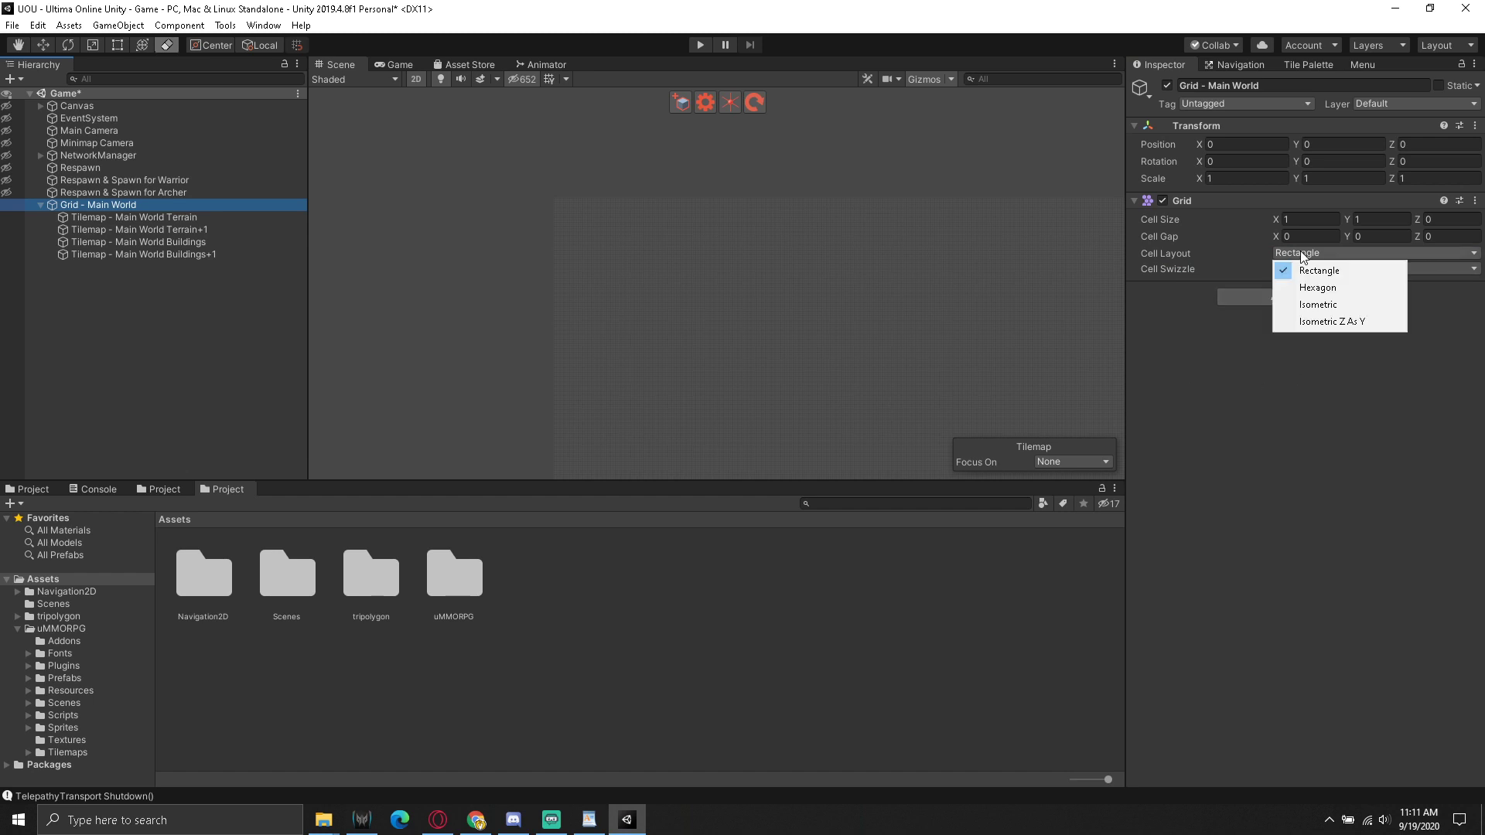
left_click(1318, 305)
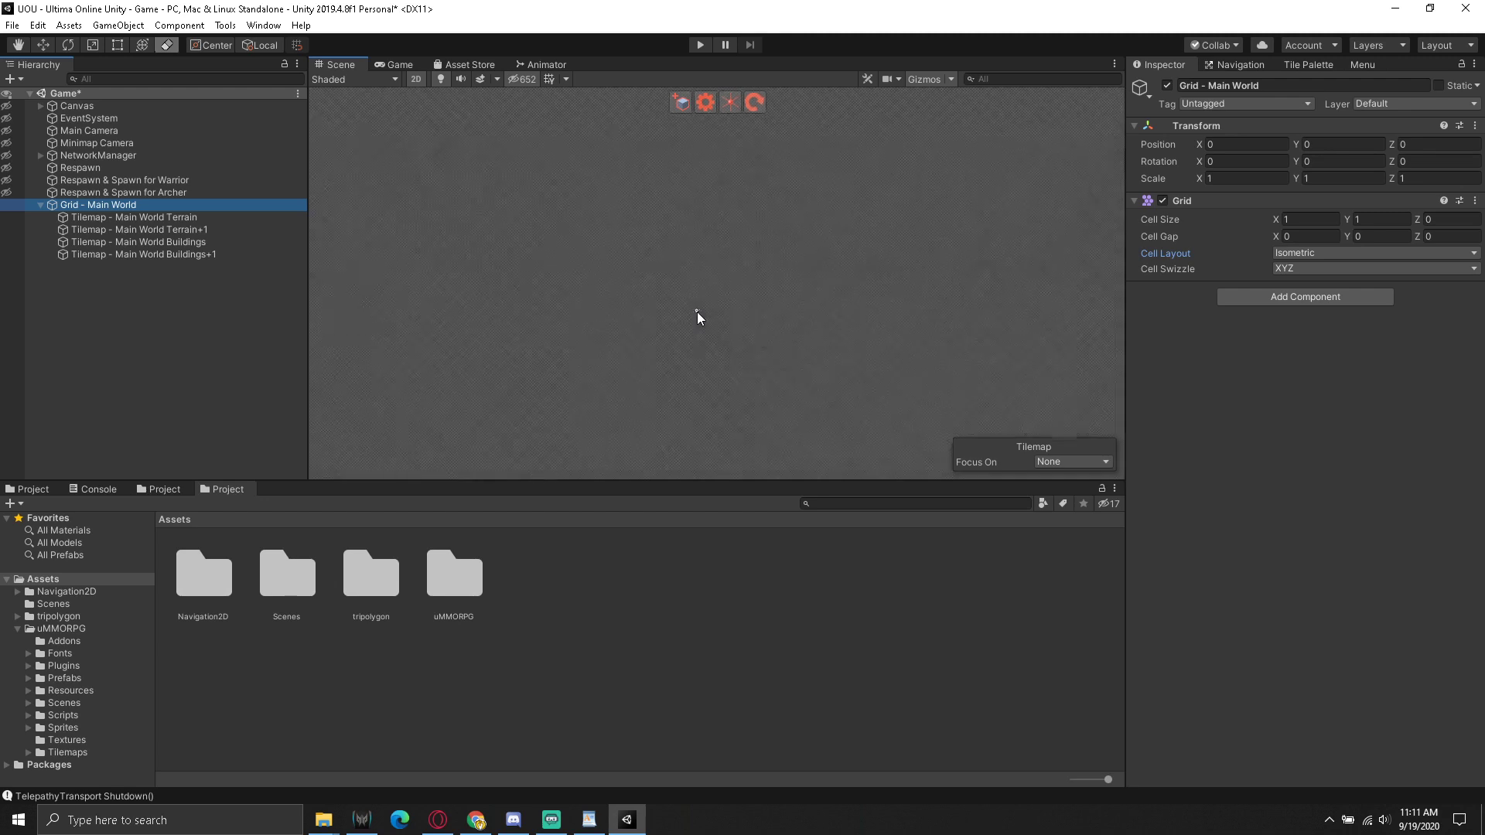
Zoom in and out of the Scene view to inspect the empty diamond-shaped grid
key("q")
key("d")
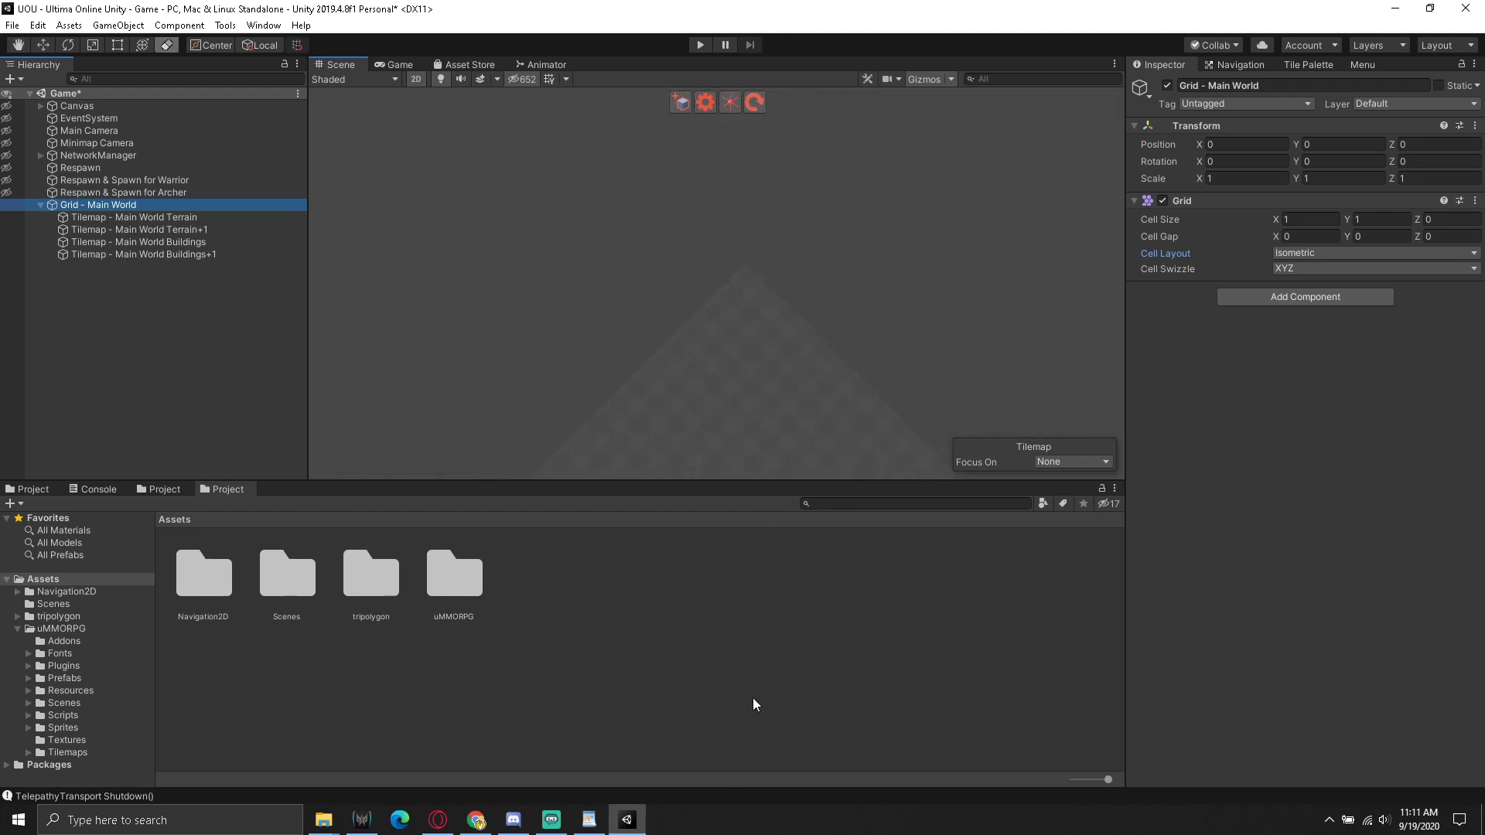
scroll(769, 378, "down", 3)
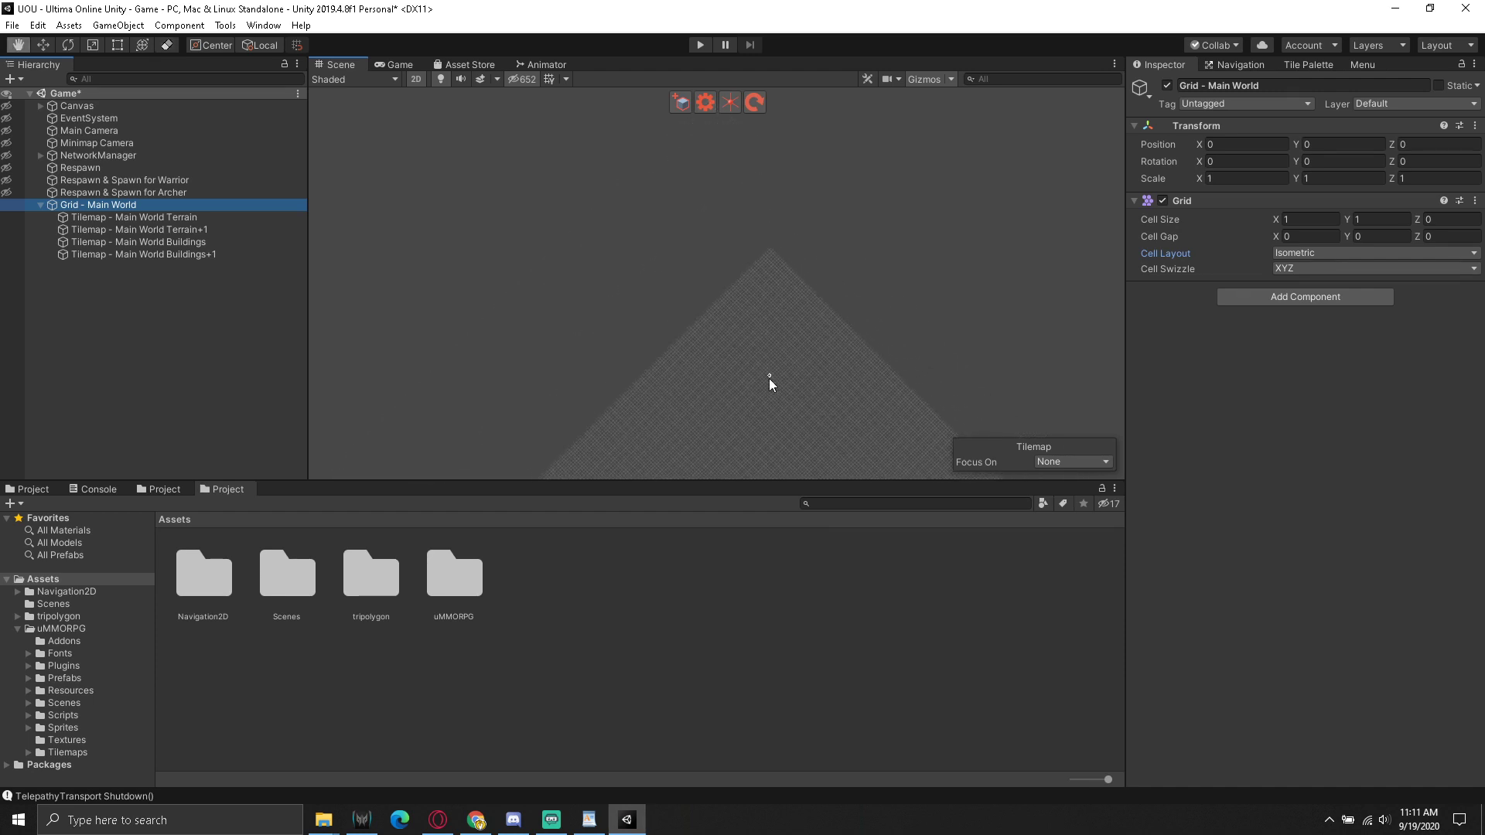
scroll(769, 379, "up", 2)
scroll(796, 371, "down", 3)
scroll(796, 325, "up", 2)
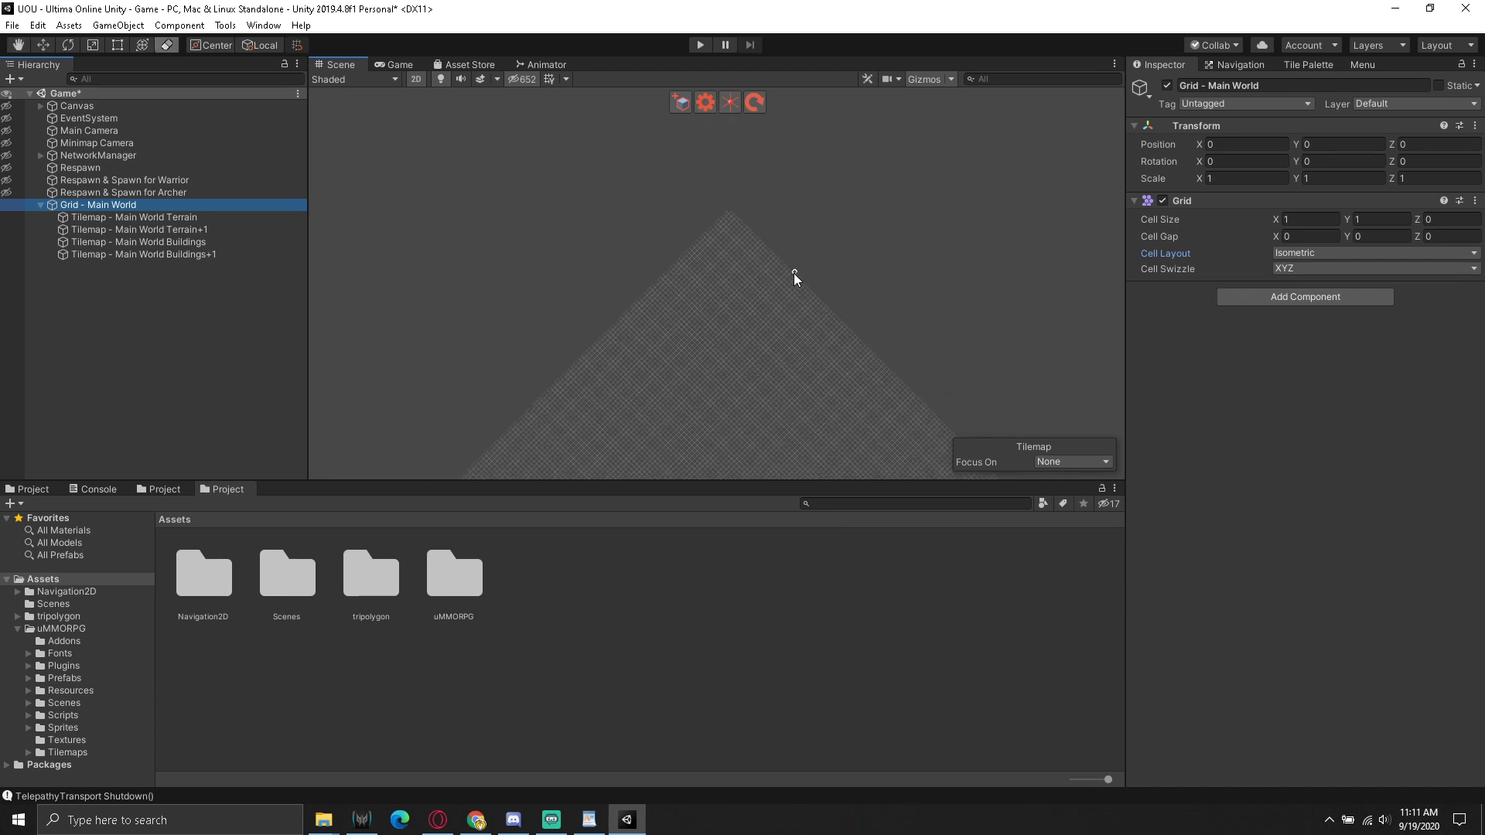
scroll(765, 302, "up", 2)
scroll(754, 310, "down", 4)
scroll(757, 379, "up", 1)
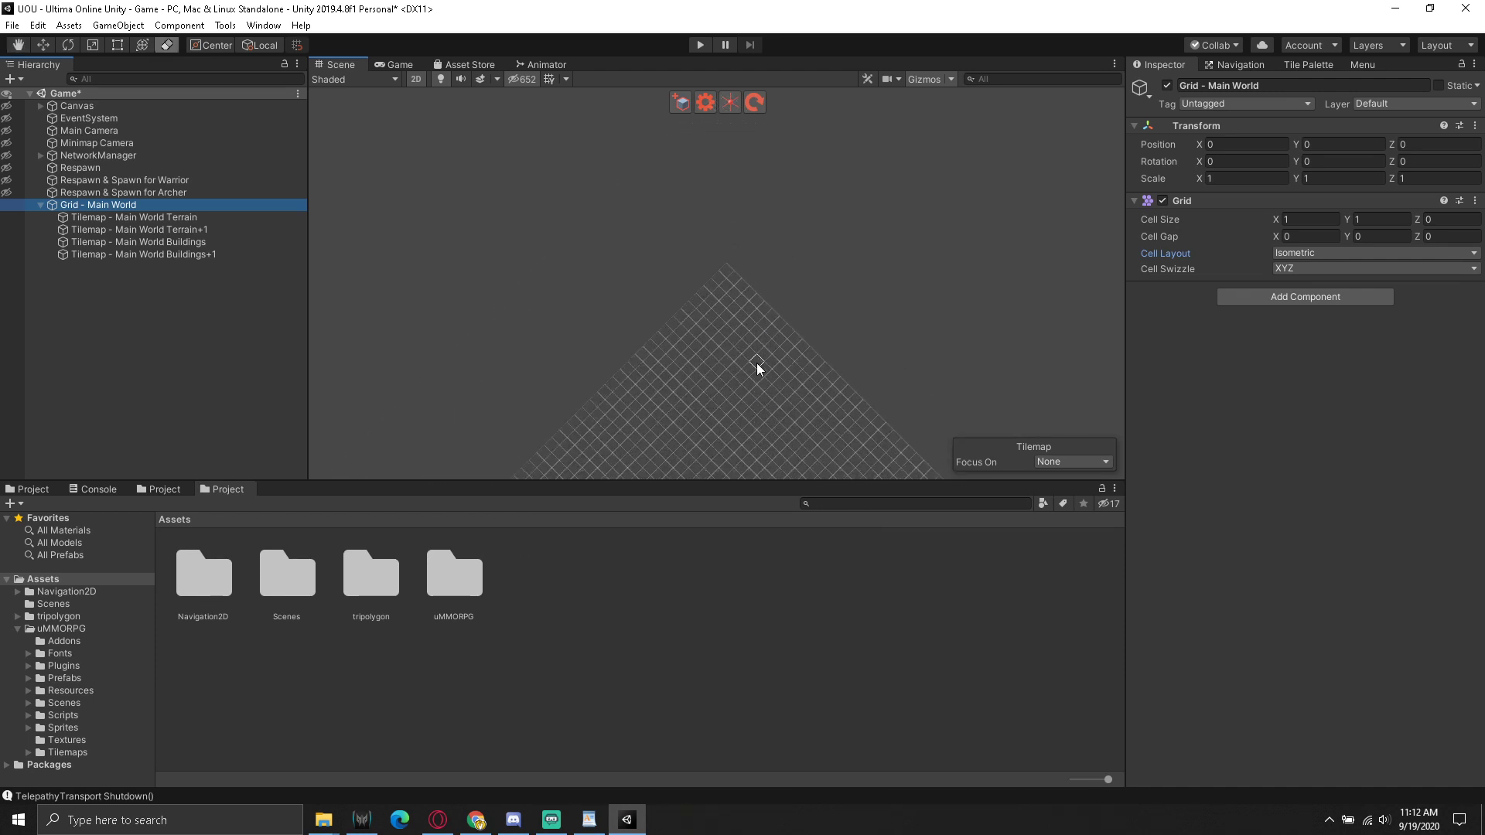
scroll(756, 365, "up", 1)
scroll(739, 356, "up", 3)
scroll(749, 365, "down", 2)
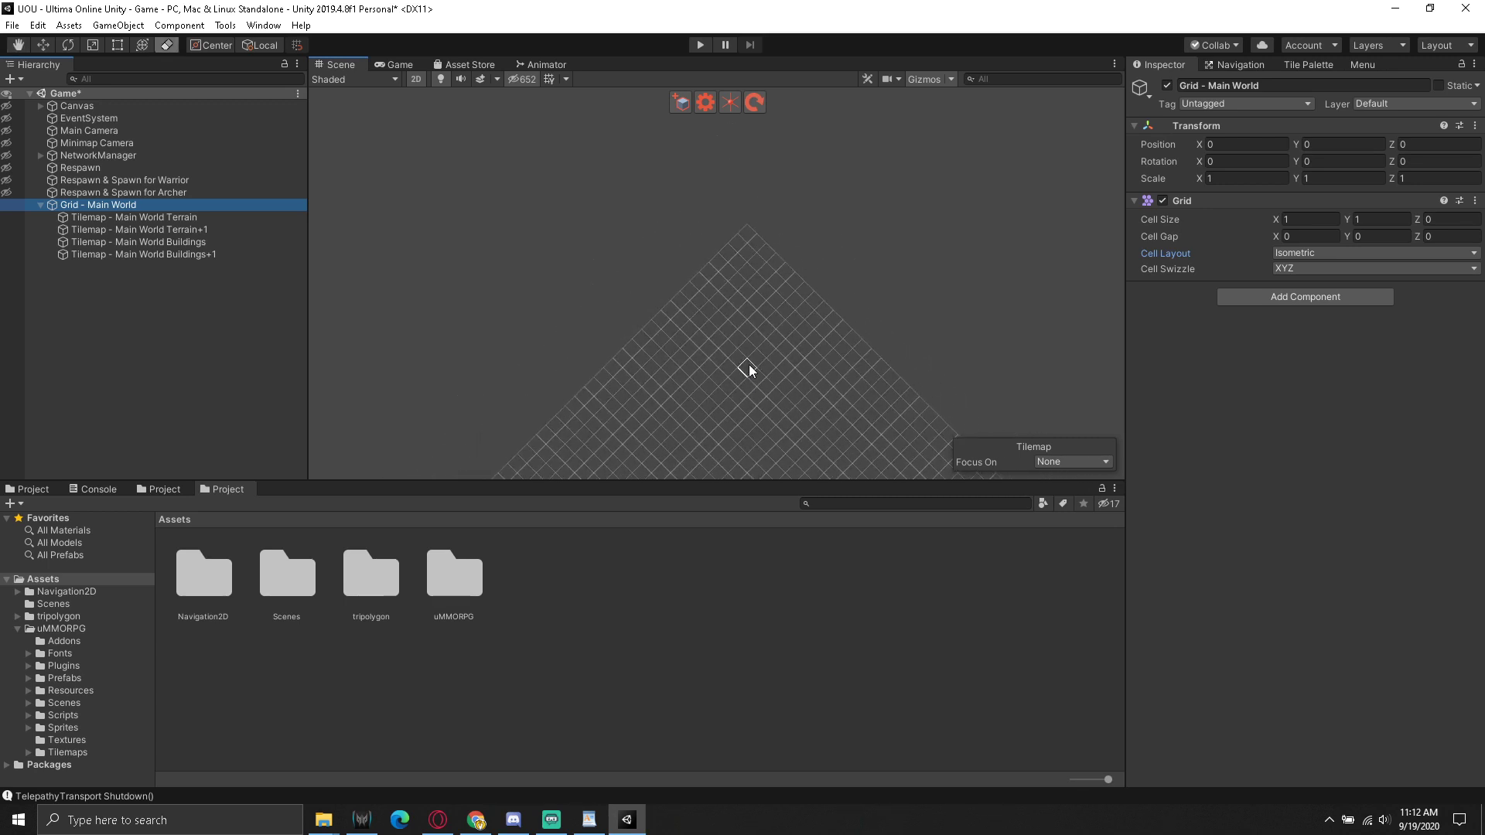
scroll(749, 357, "down", 1)
scroll(754, 374, "up", 1)
scroll(755, 378, "up", 2)
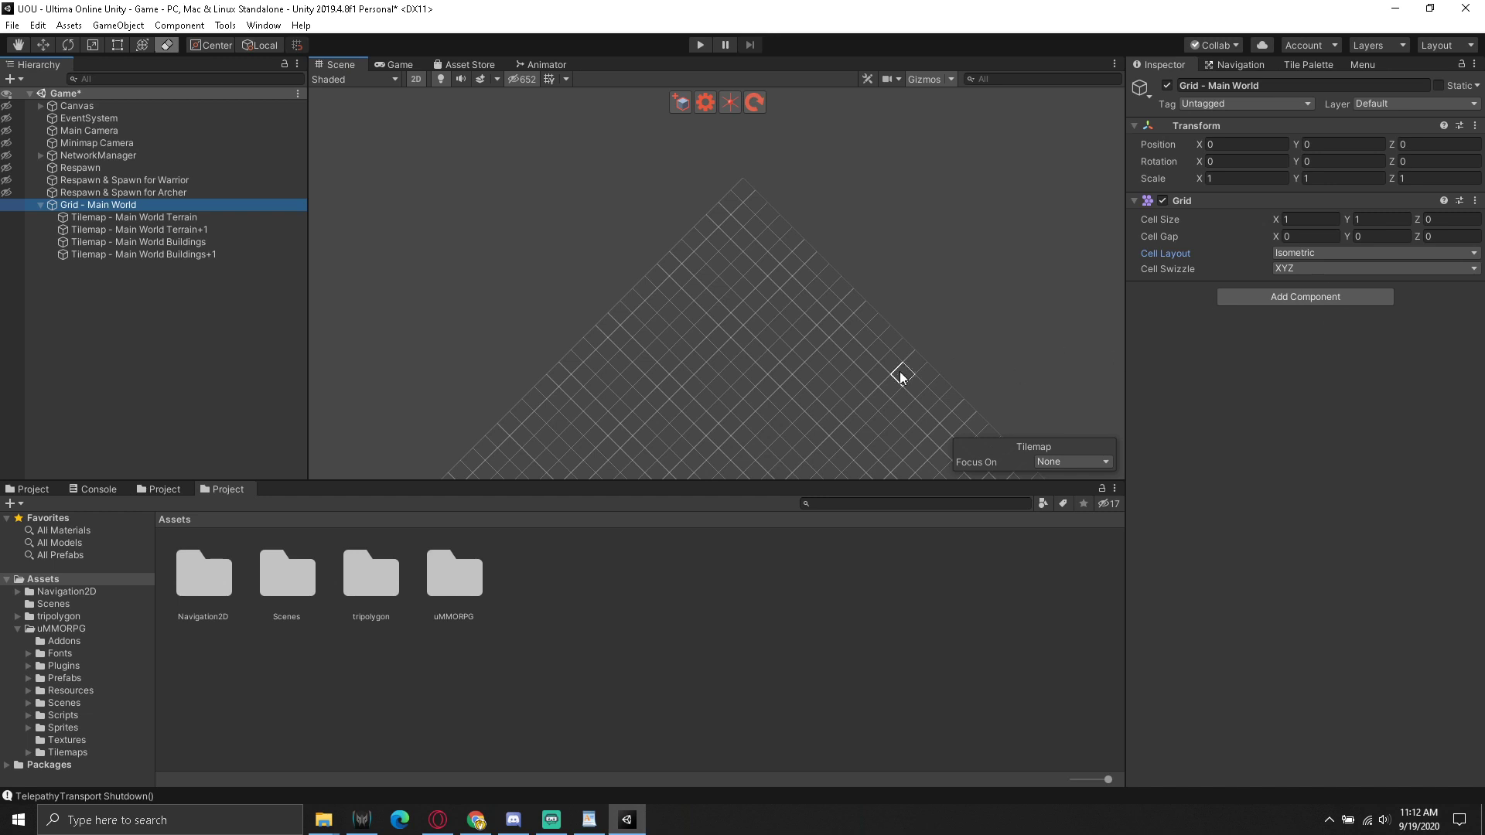
scroll(762, 286, "up", 2)
scroll(762, 286, "up", 2)
scroll(754, 264, "down", 2)
scroll(749, 260, "down", 2)
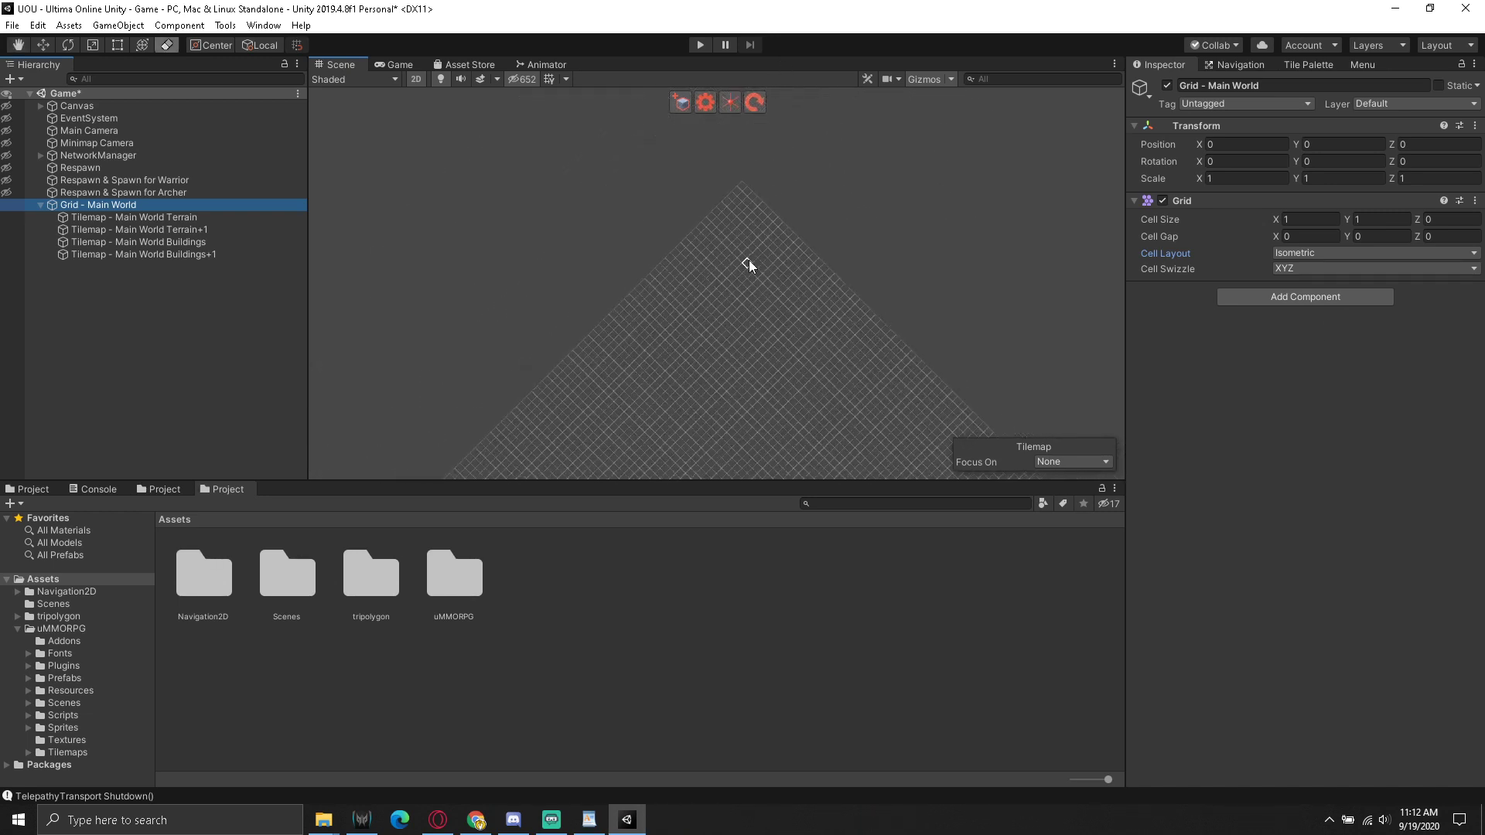
scroll(755, 300, "down", 1)
scroll(755, 308, "up", 2)
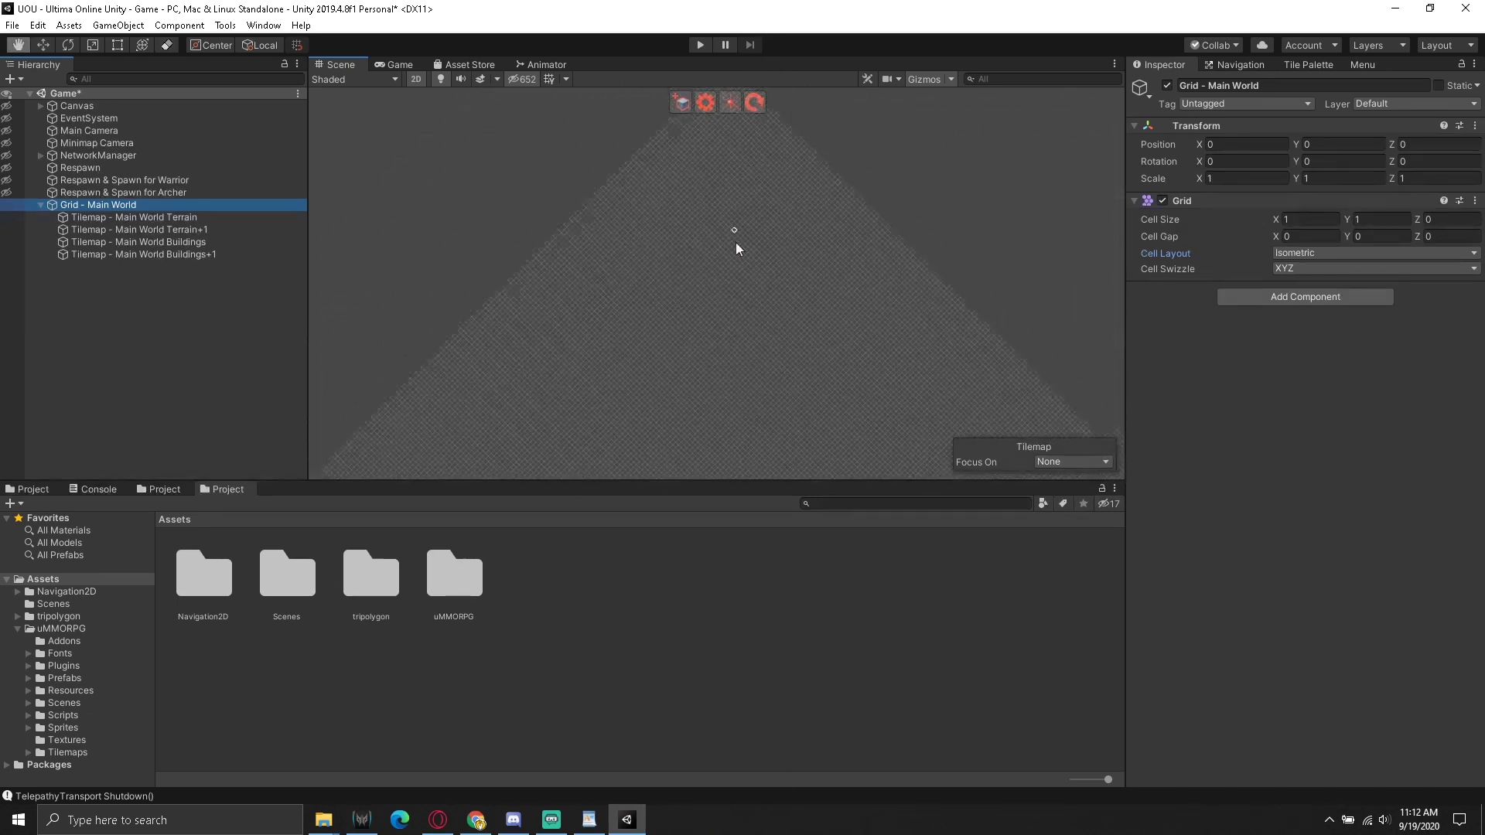
scroll(735, 242, "down", 2)
scroll(731, 464, "up", 2)
scroll(783, 230, "down", 2)
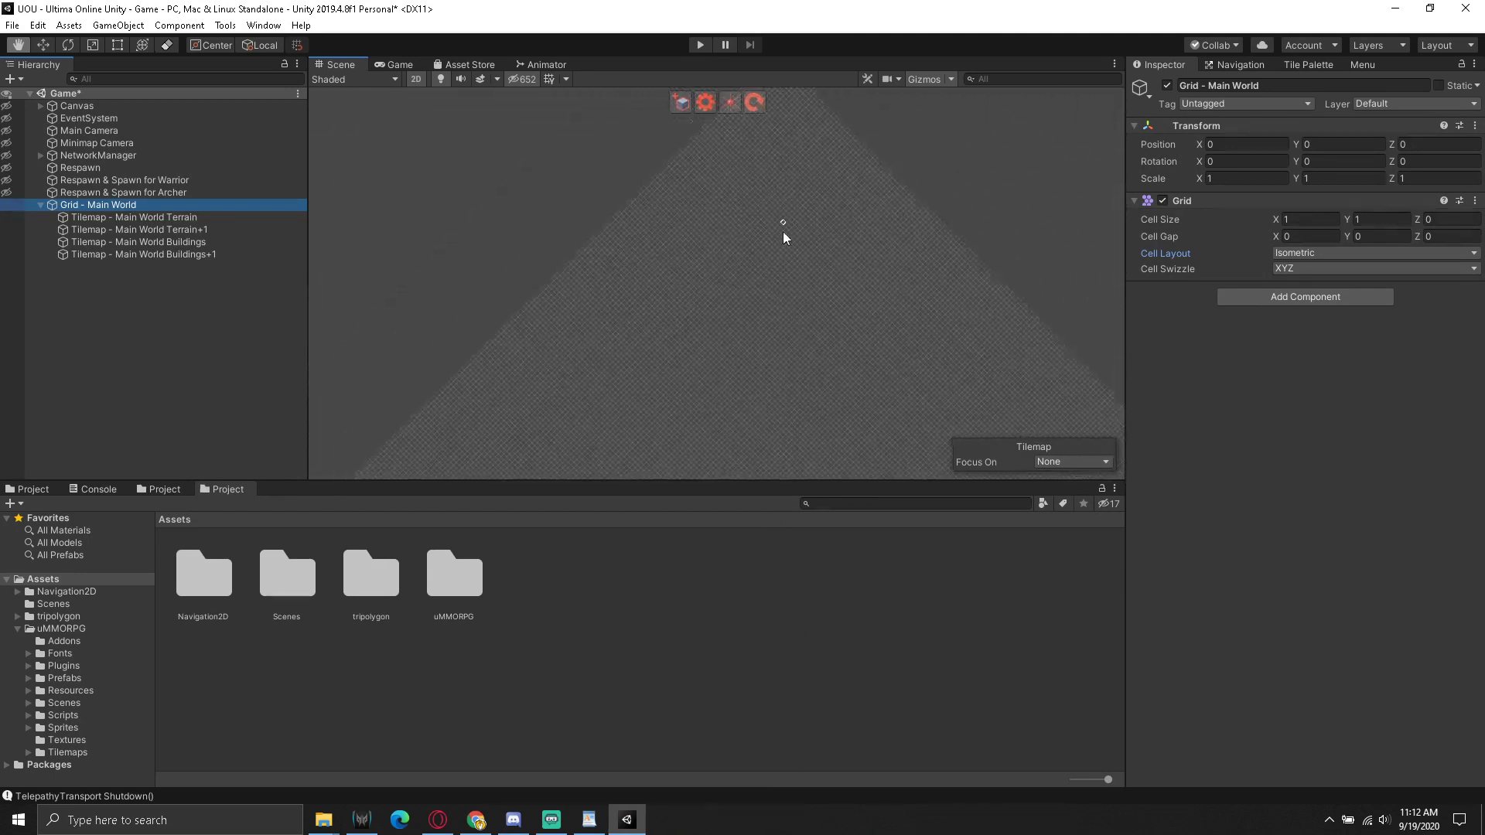
scroll(755, 402, "down", 1)
scroll(791, 280, "up", 1)
scroll(790, 280, "up", 2)
scroll(756, 272, "up", 1)
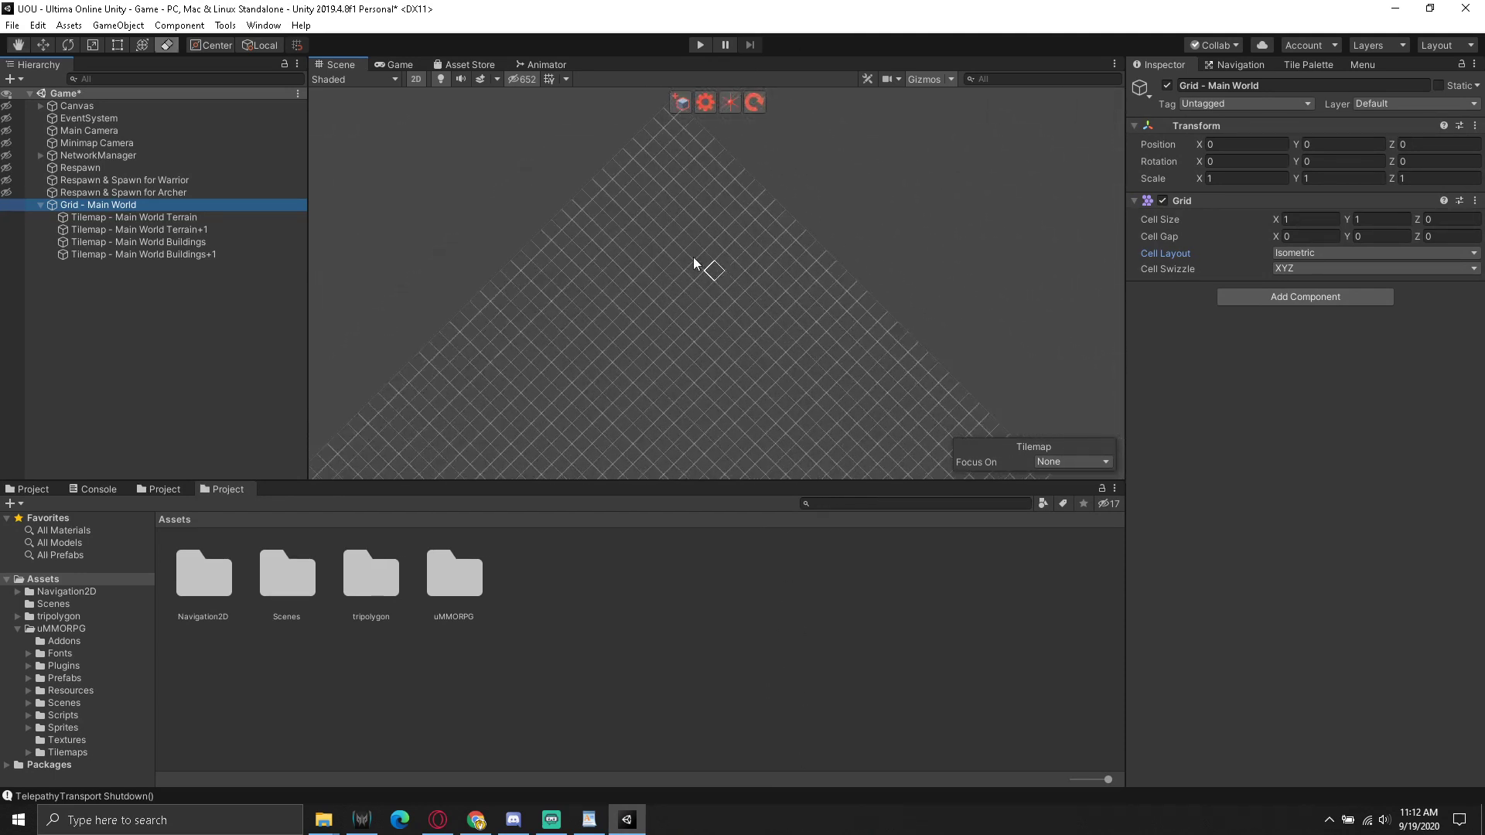
scroll(696, 265, "down", 1)
scroll(750, 336, "up", 2)
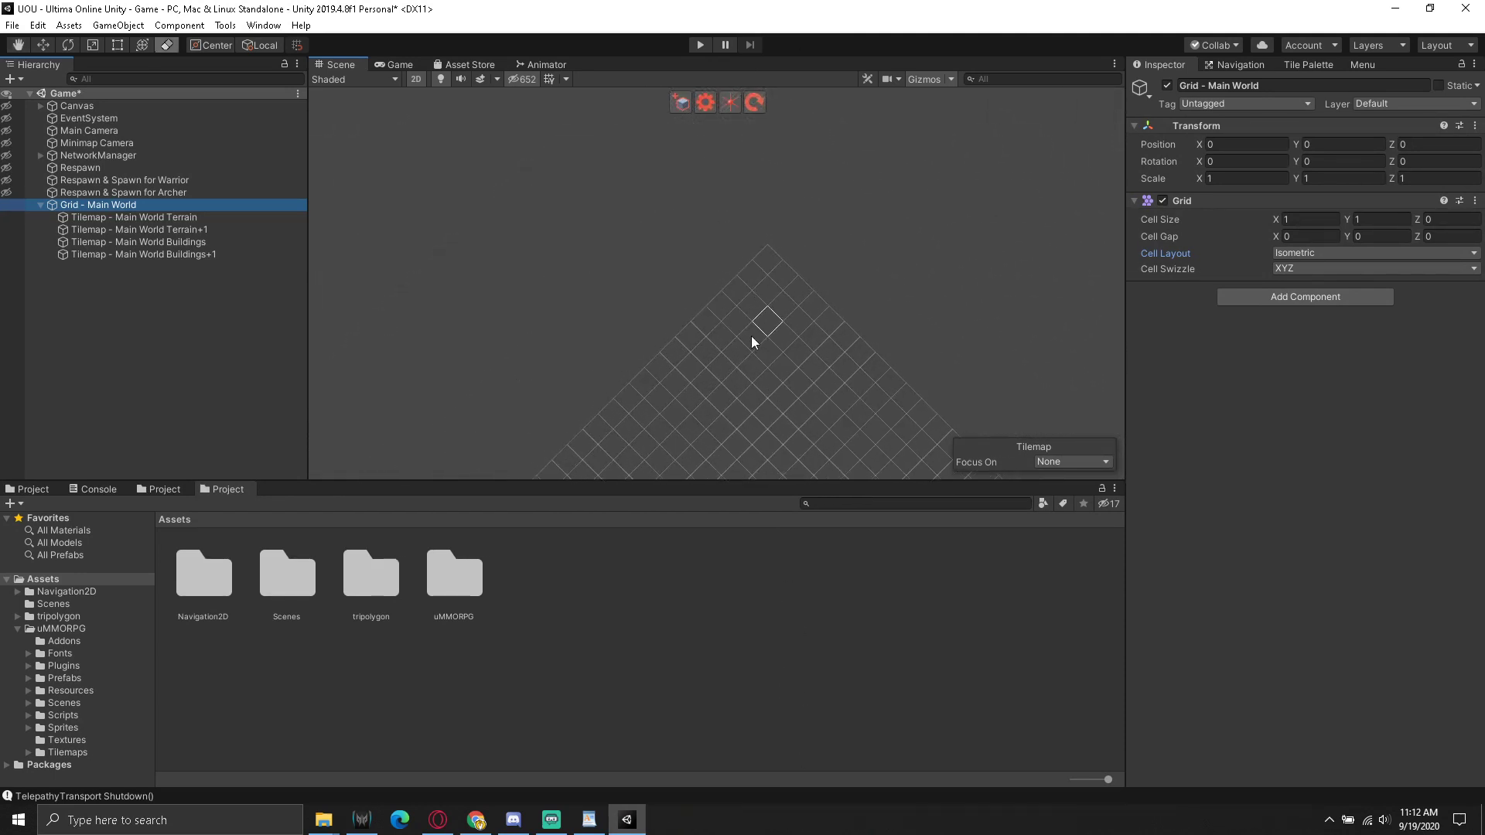
Save the Game scene from the File menu
right_click(631, 617)
left_click(591, 666)
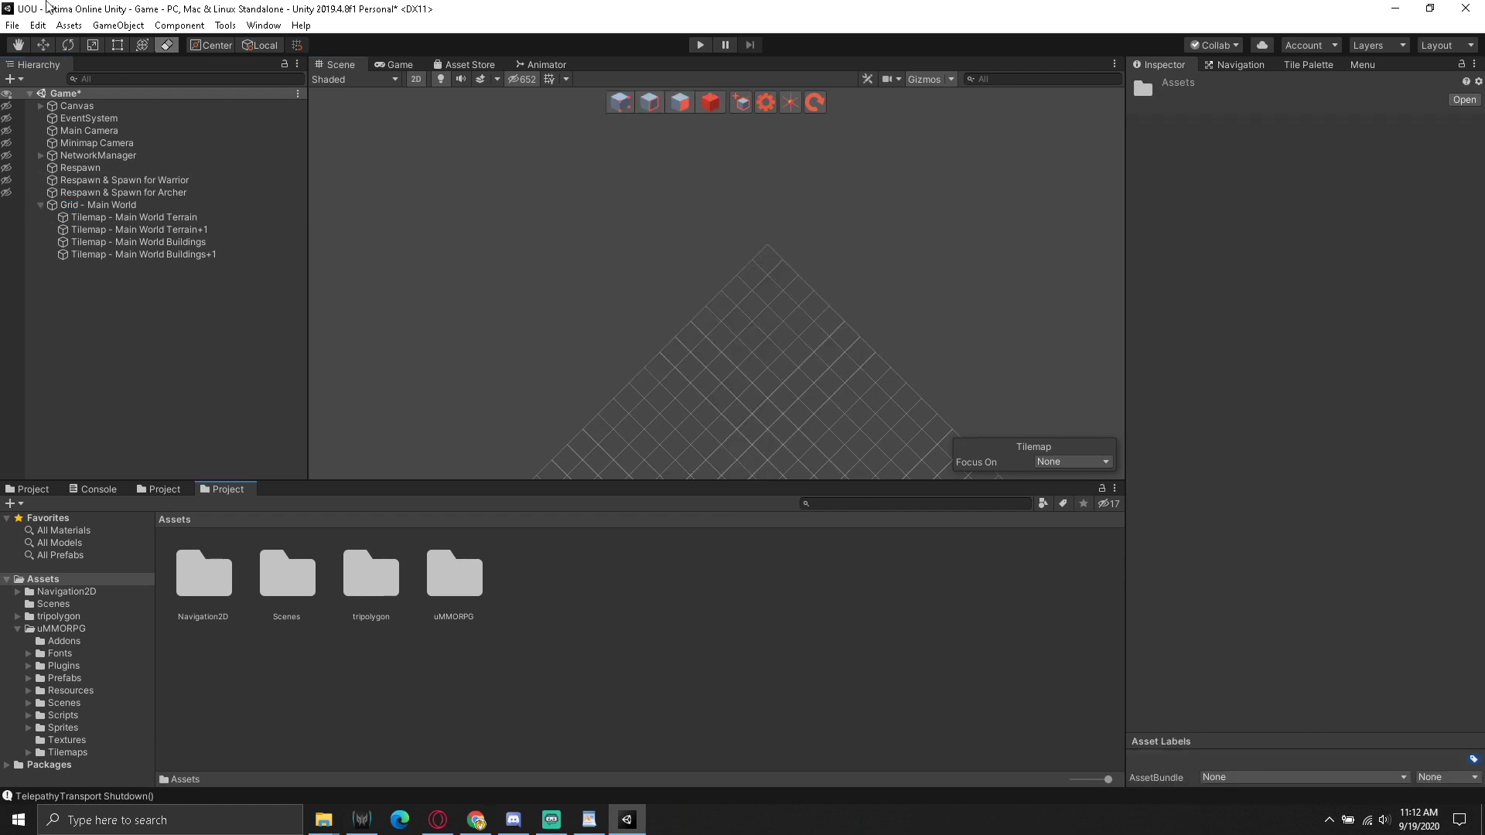
left_click(12, 26)
left_click(37, 82)
Refresh the Project panel so the UO Assets images start importing
left_click(13, 25)
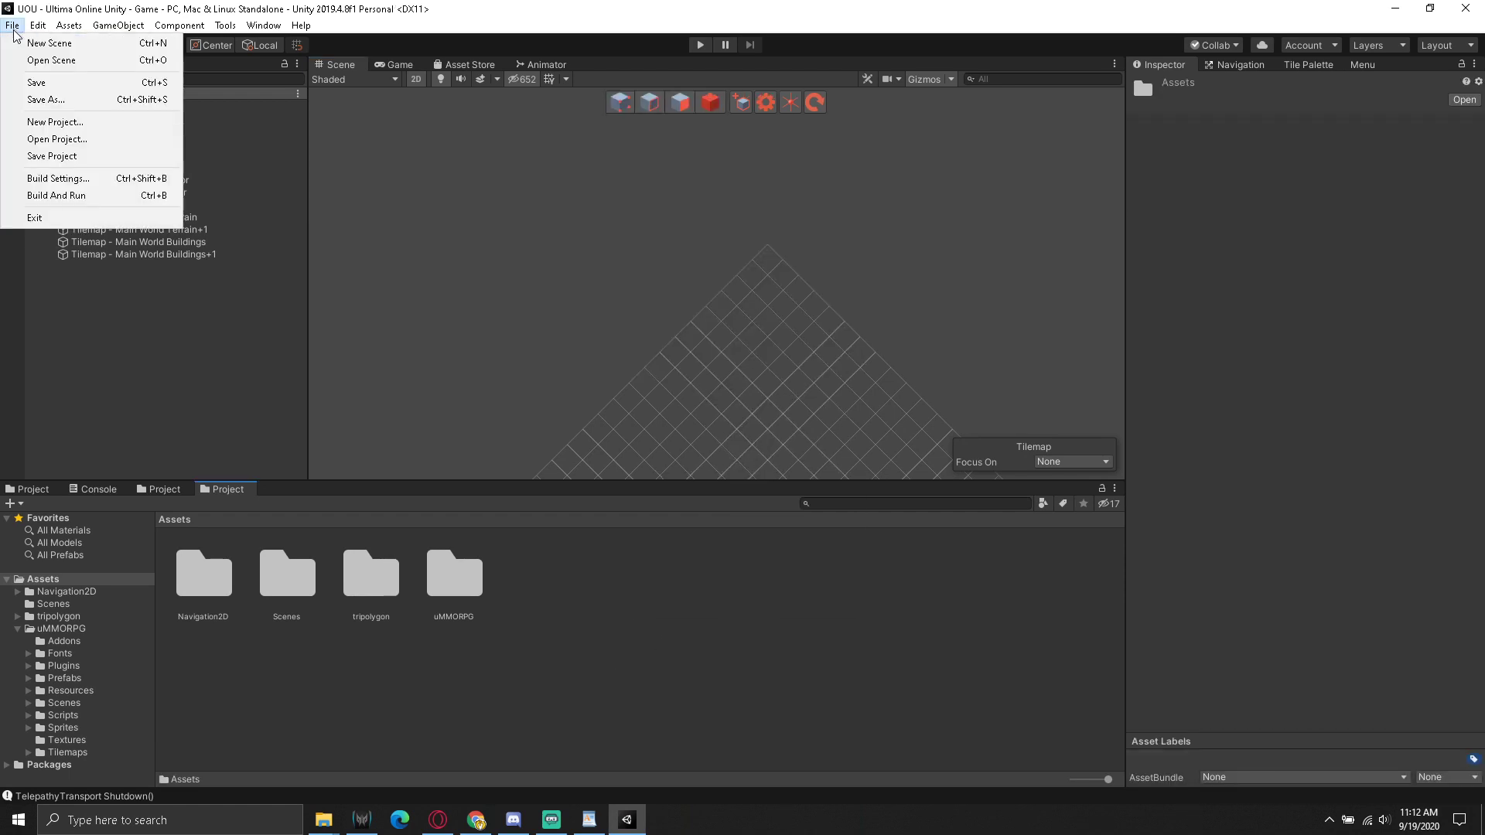
left_click(294, 363)
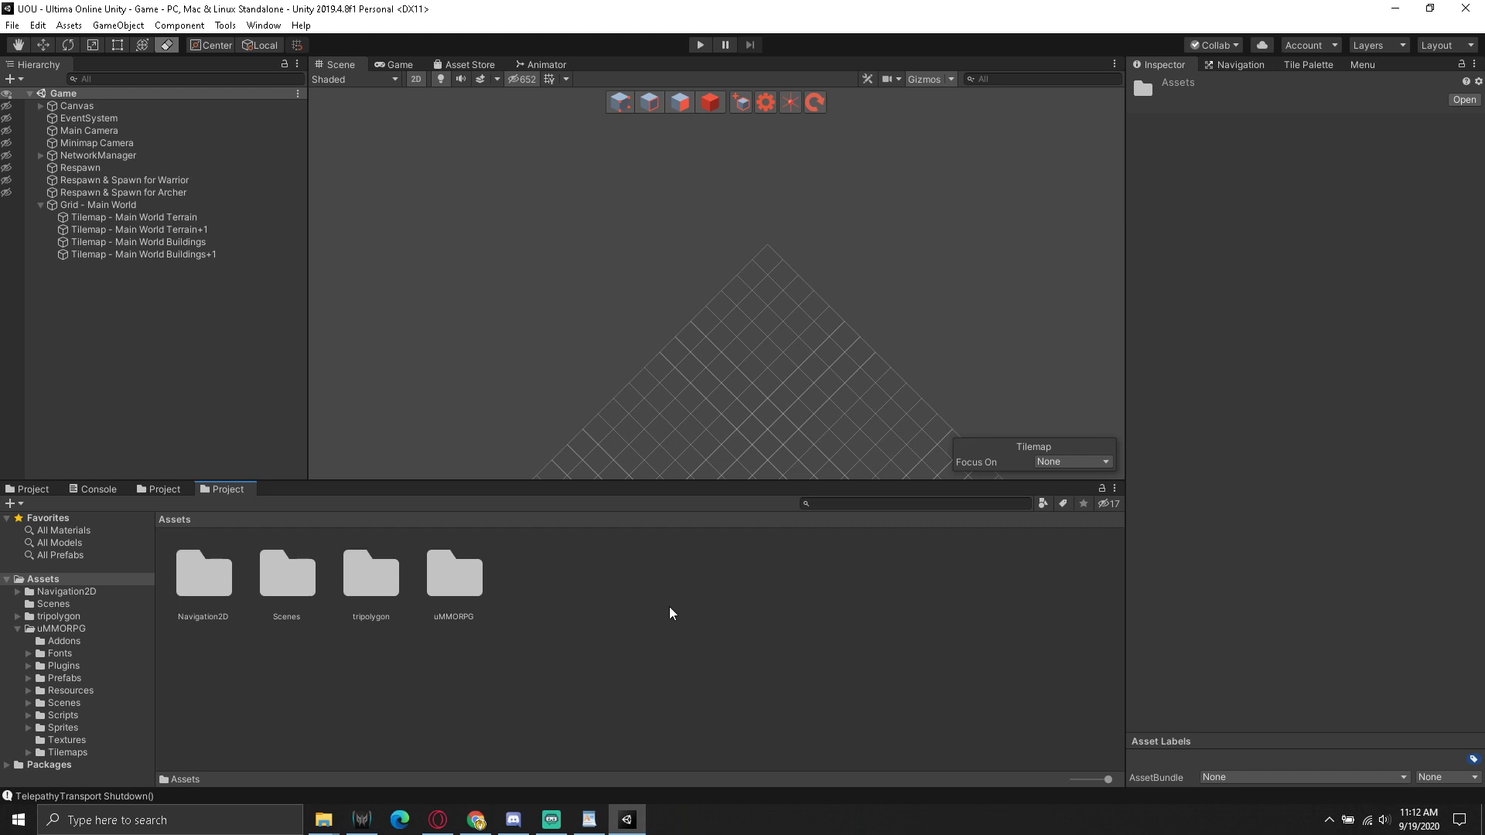
right_click(670, 608)
left_click(713, 465)
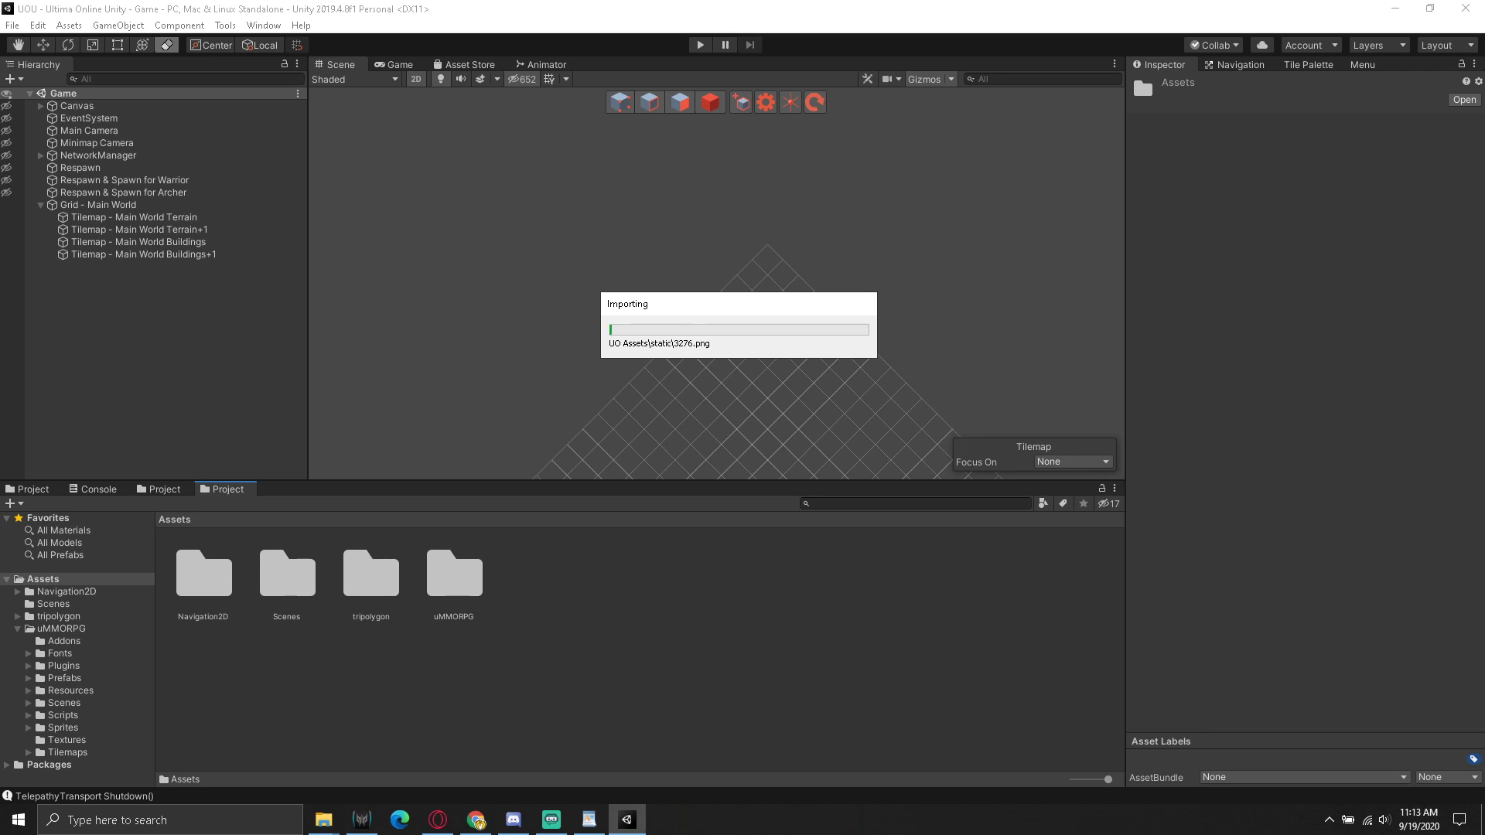
key("alt+Tab")
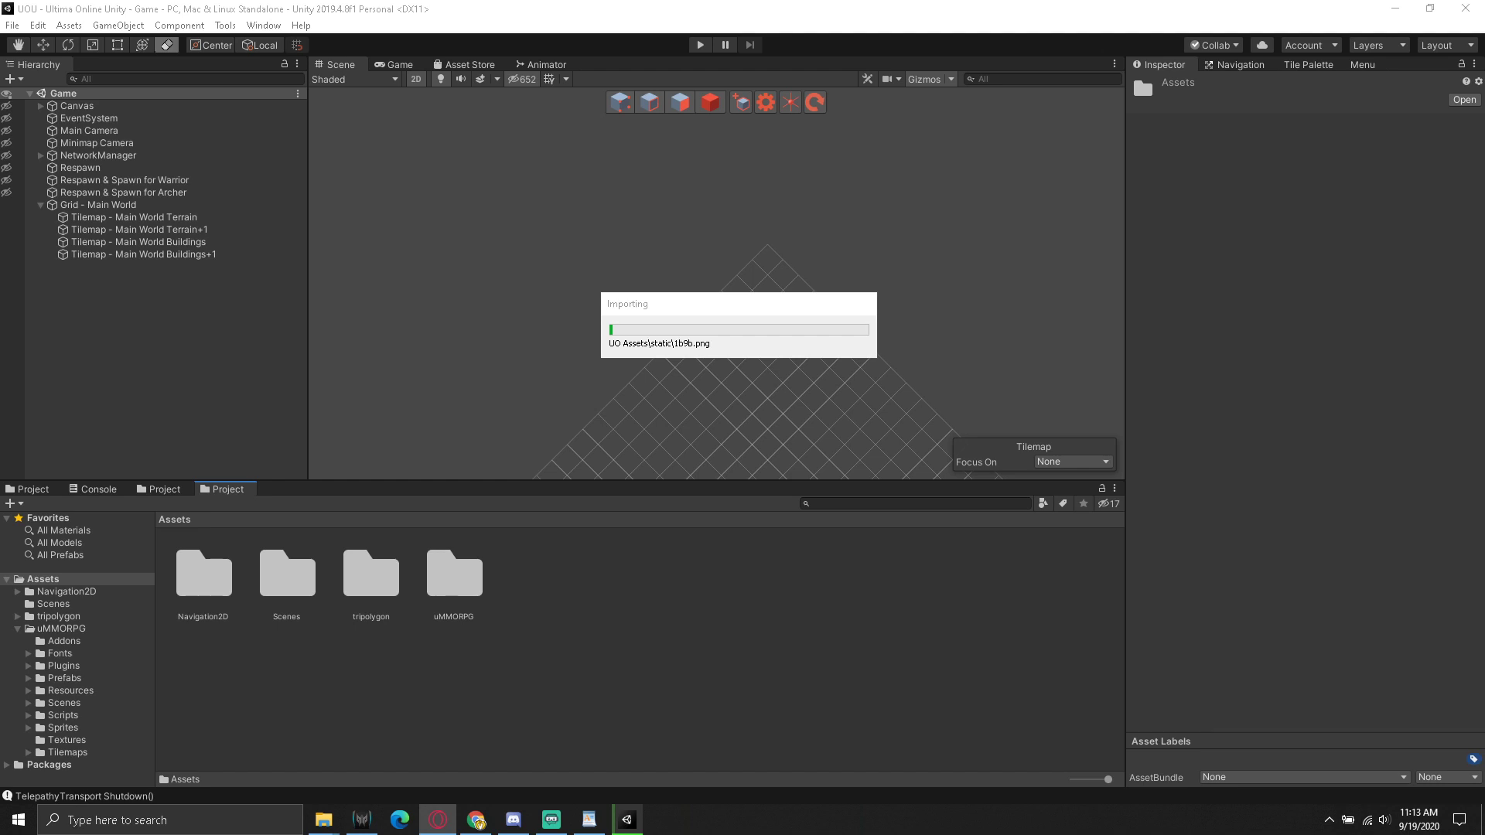
left_click(513, 820)
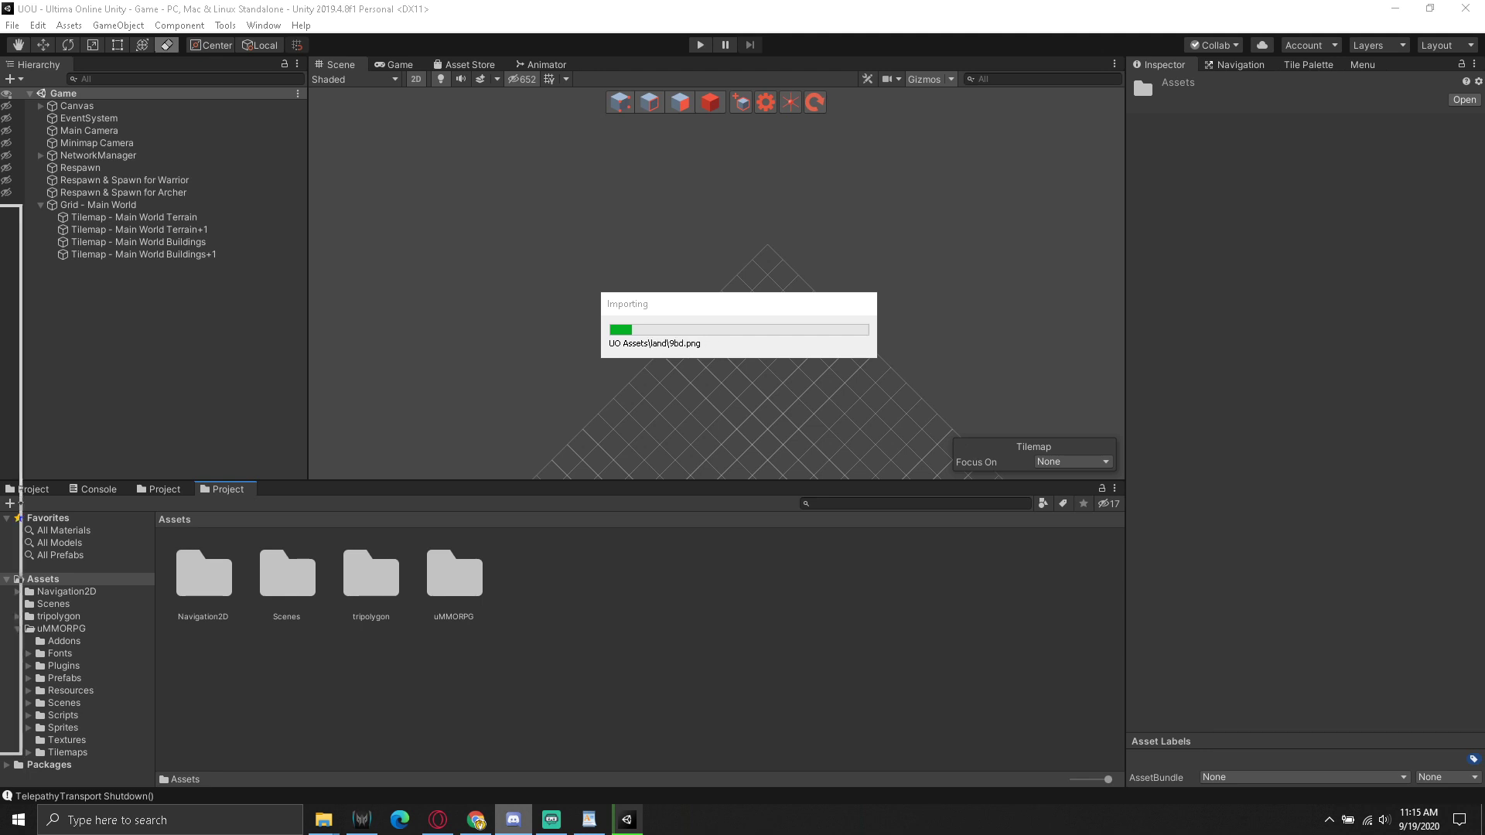
left_click_drag(0, 154, 710, 153)
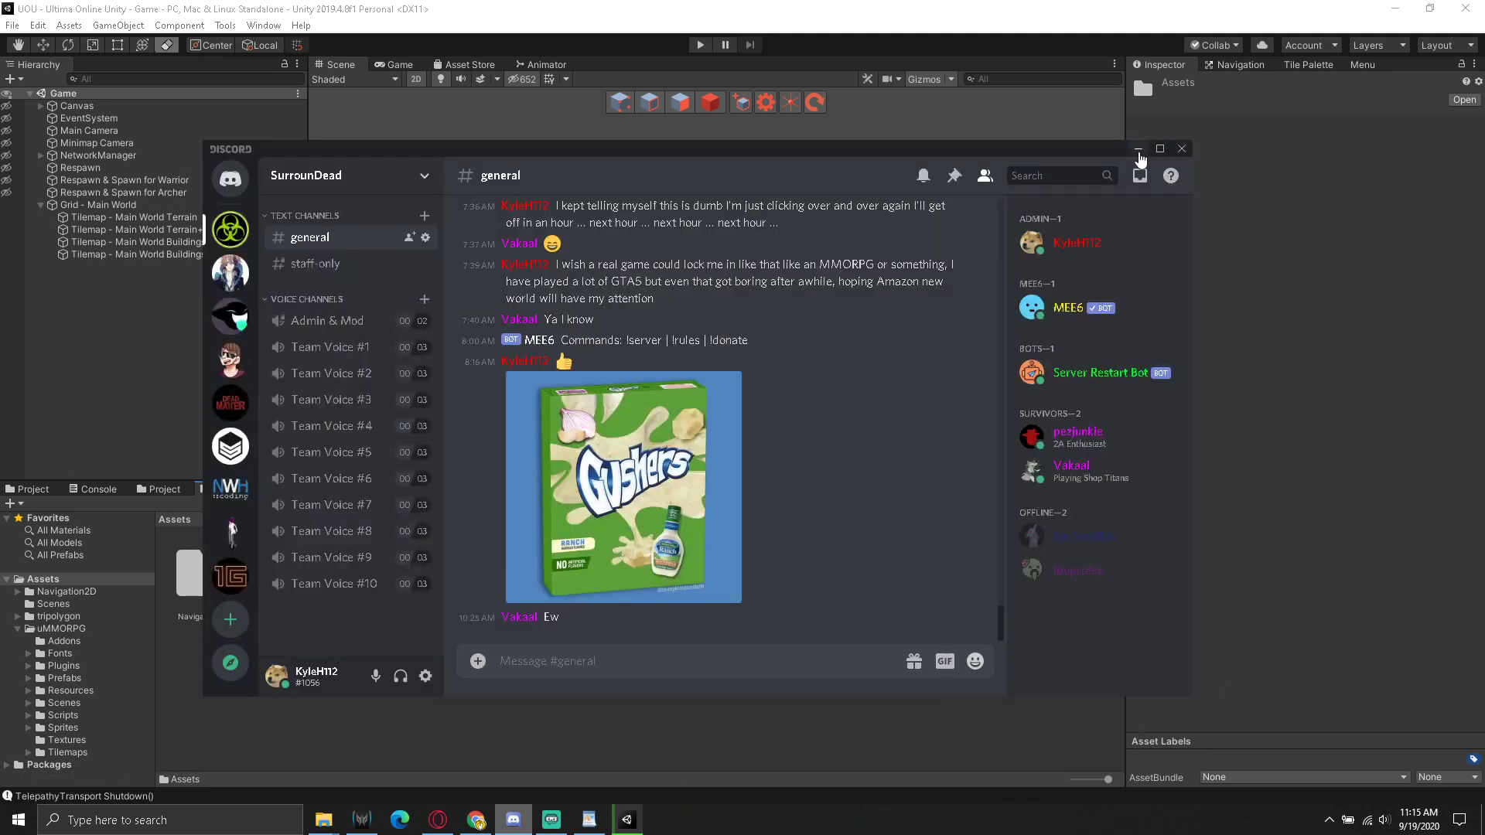
left_click(1136, 148)
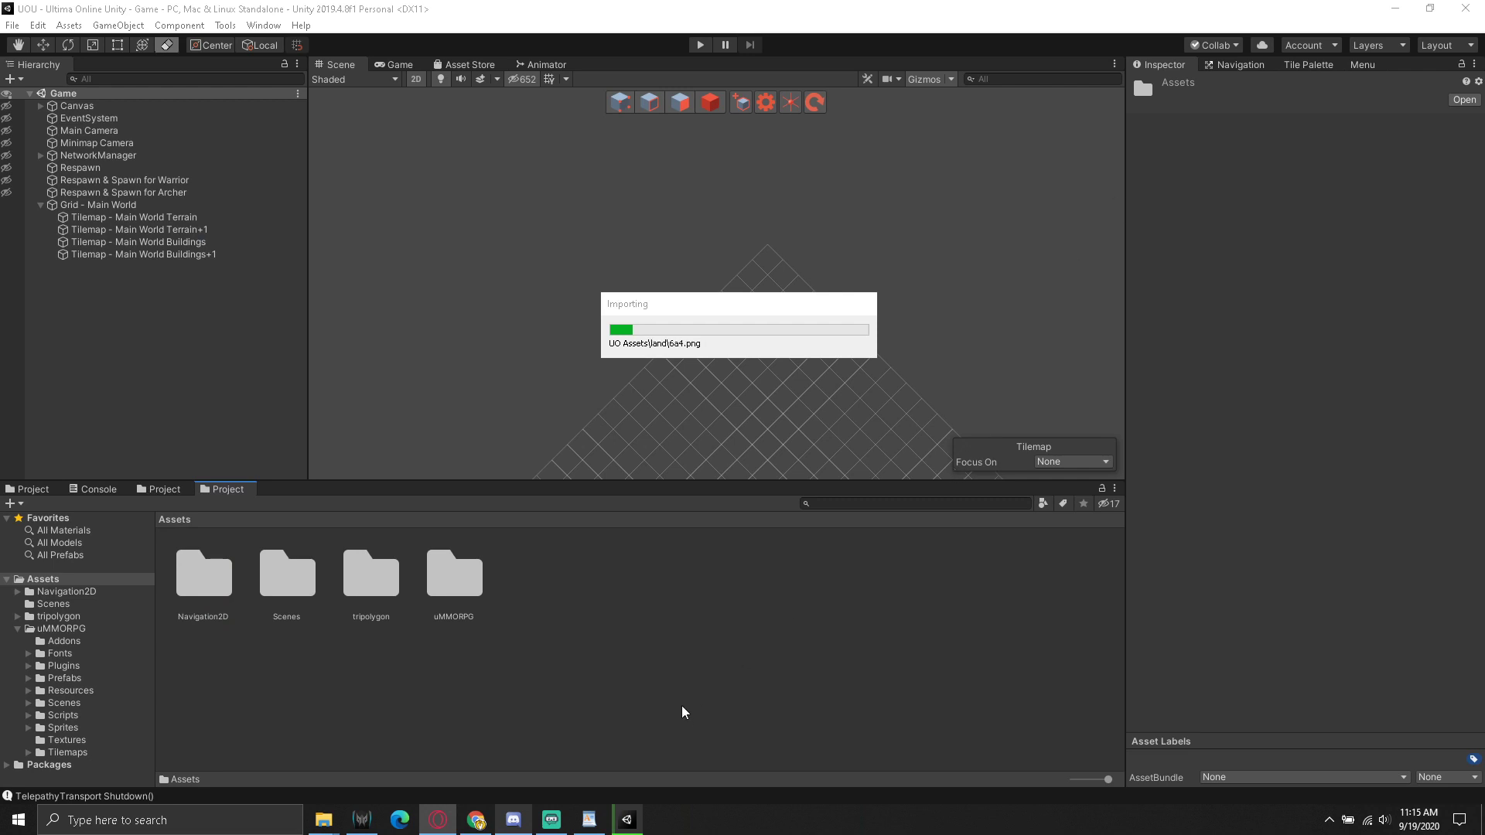
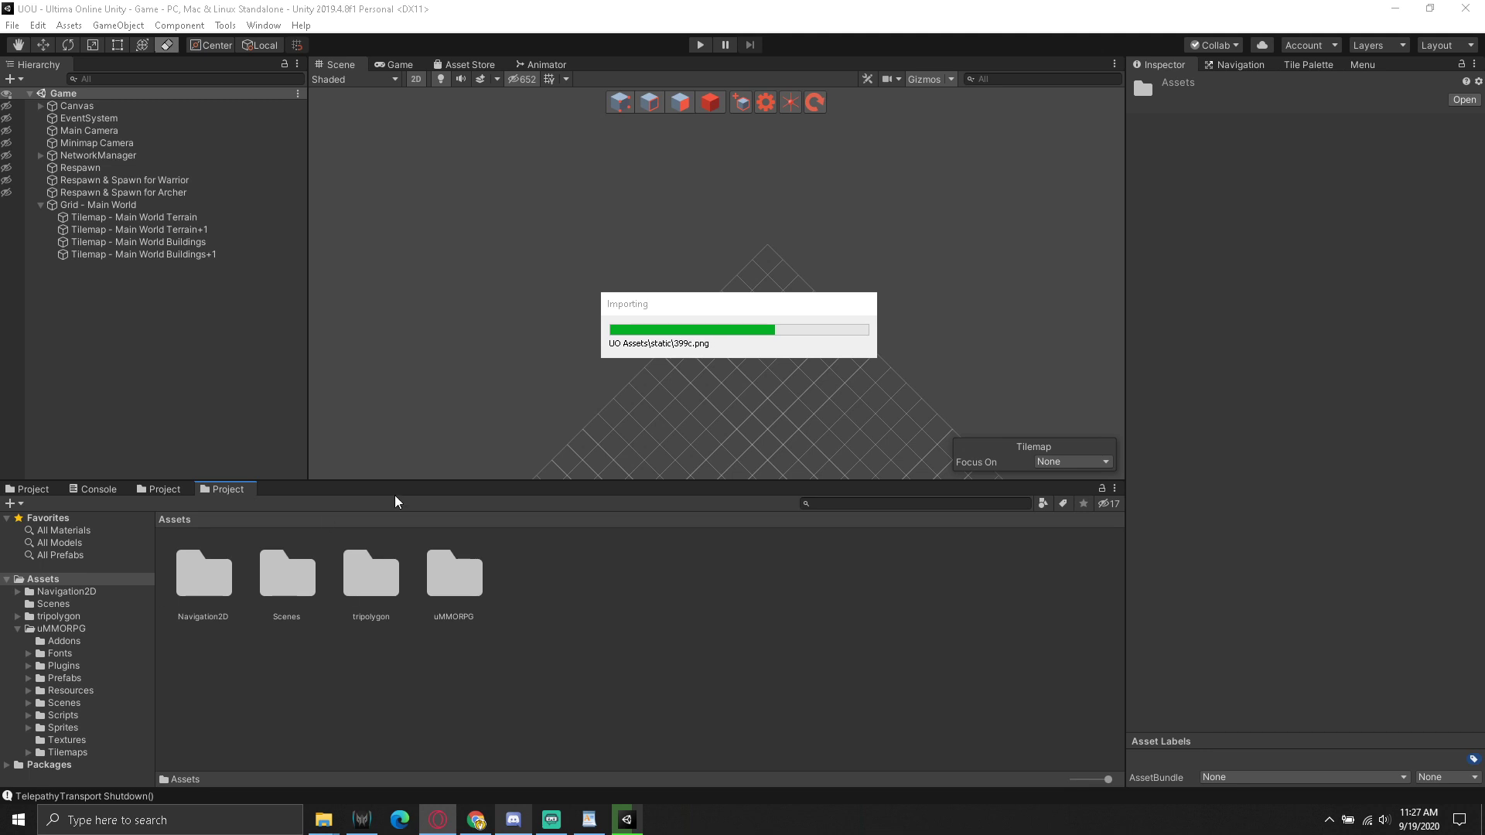
Check on the UO Assets import progress, then bring up the project's Assets folder on disk
left_click(783, 303)
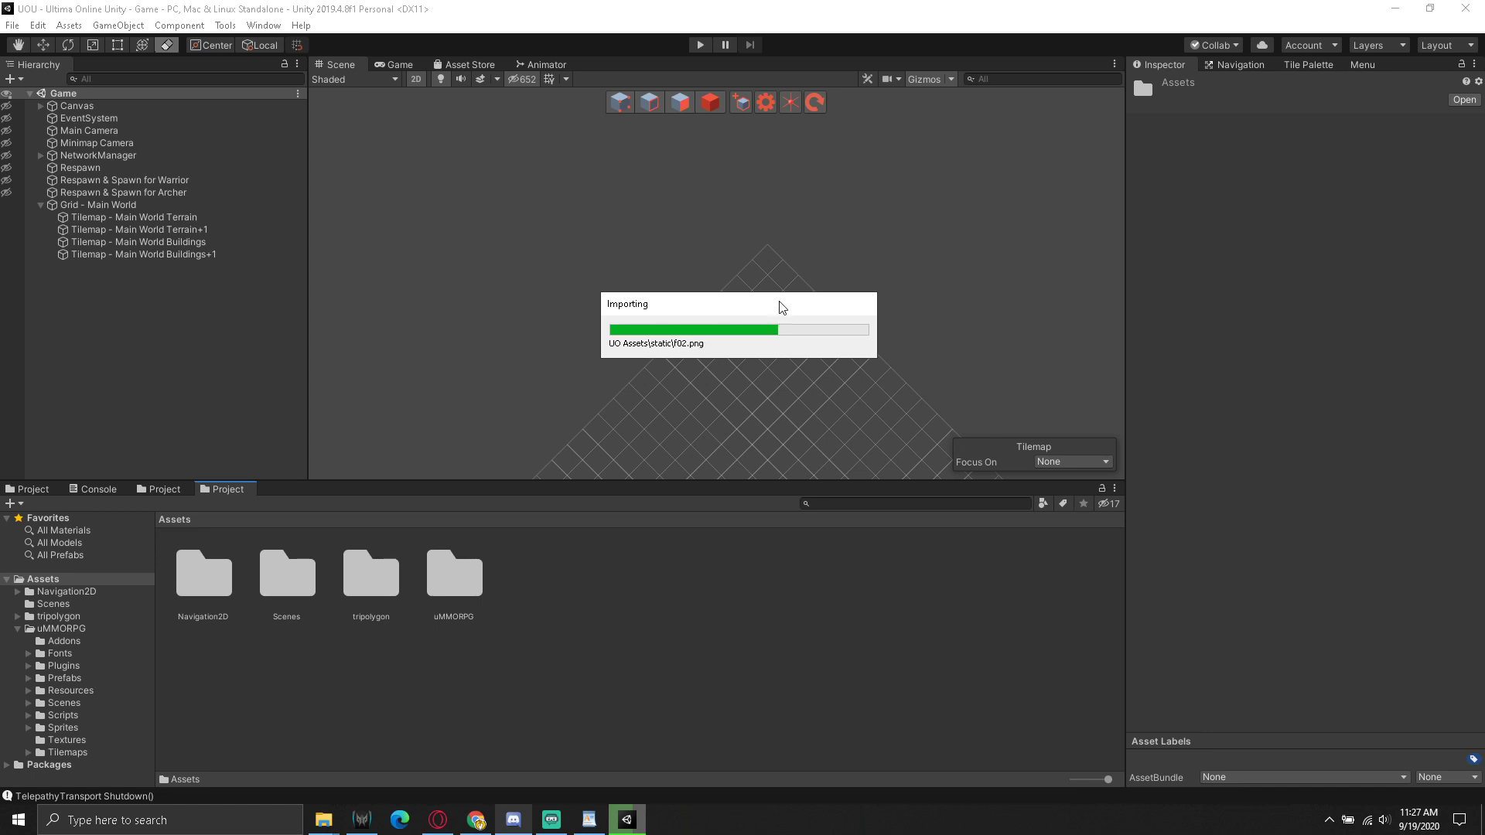
key("alt+Tab")
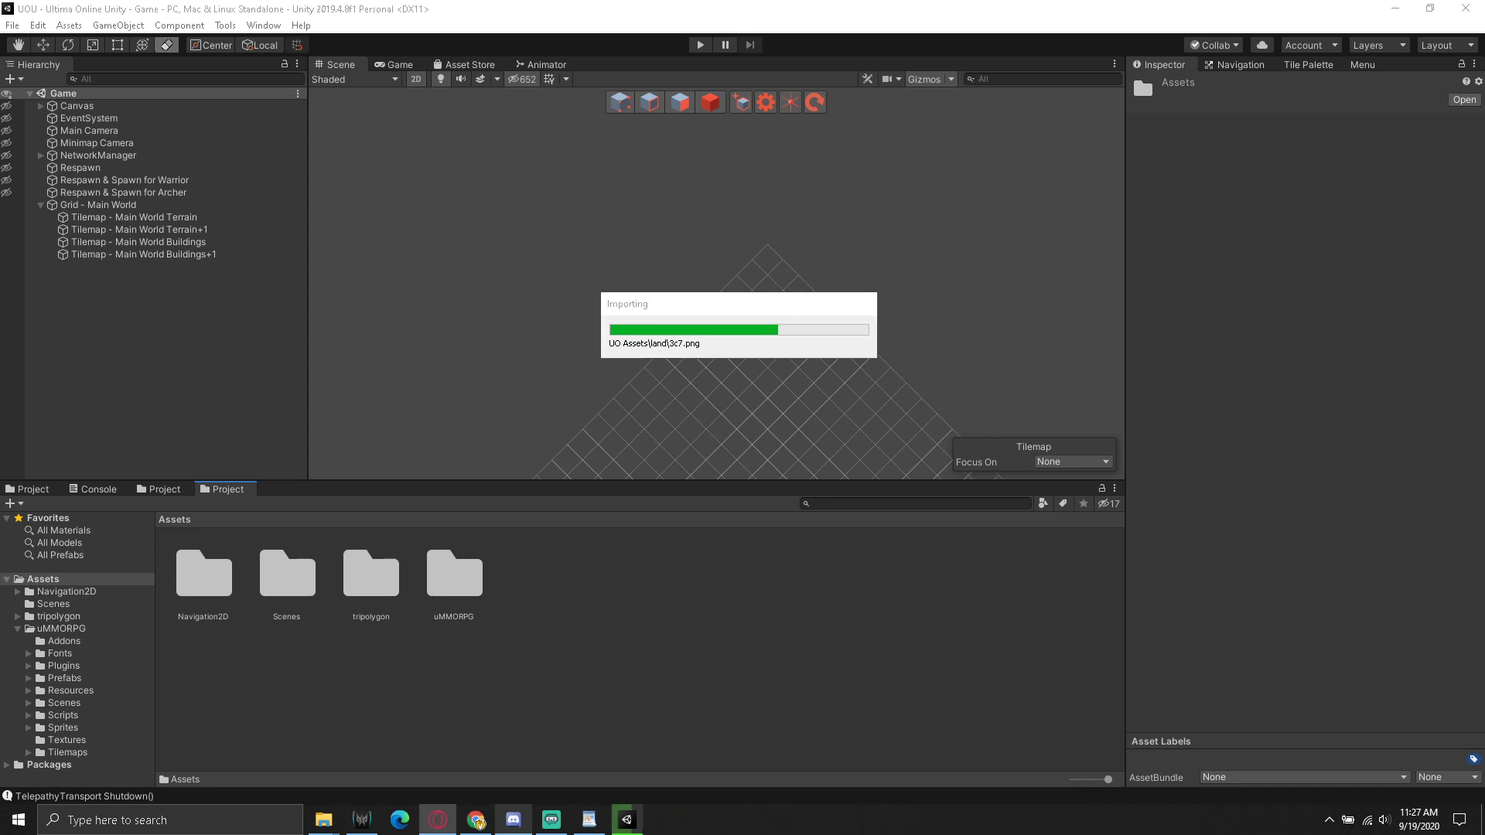
key("alt+Tab")
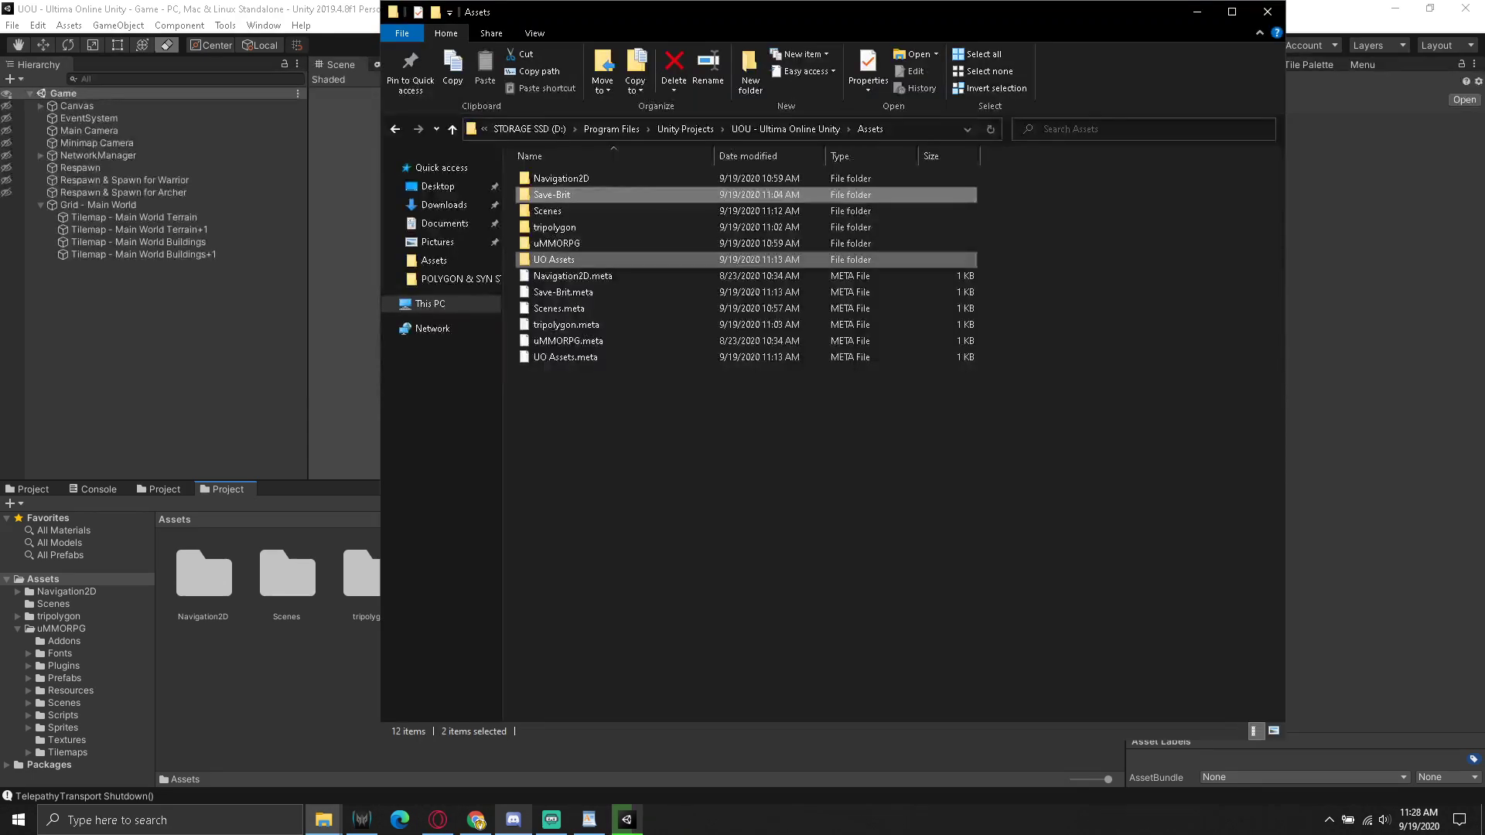
Refresh the on-disk Assets folder listing and return to the Unity editor while the import finishes
left_click(697, 500)
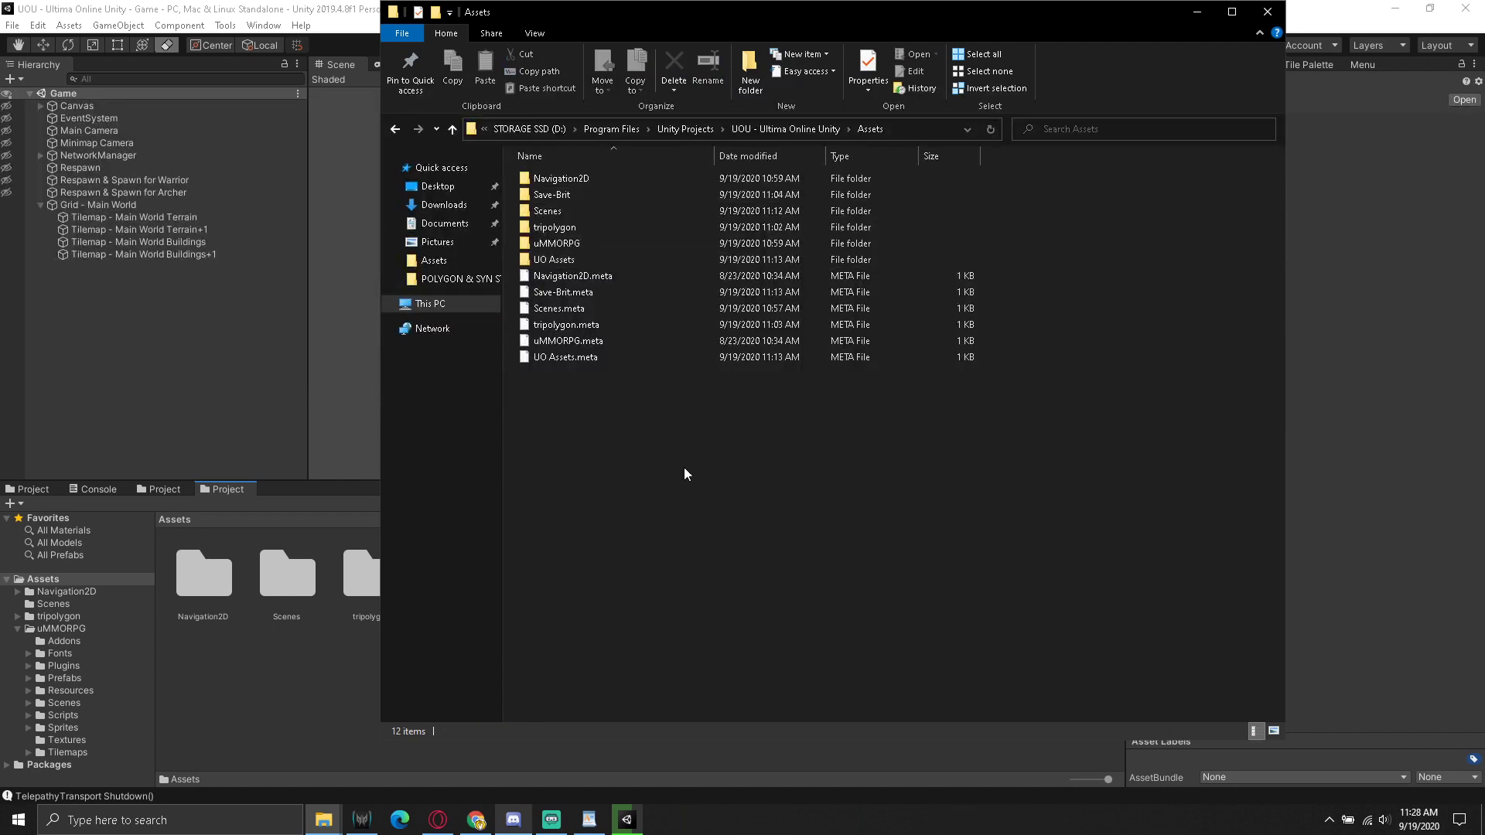
right_click(676, 449)
left_click(729, 506)
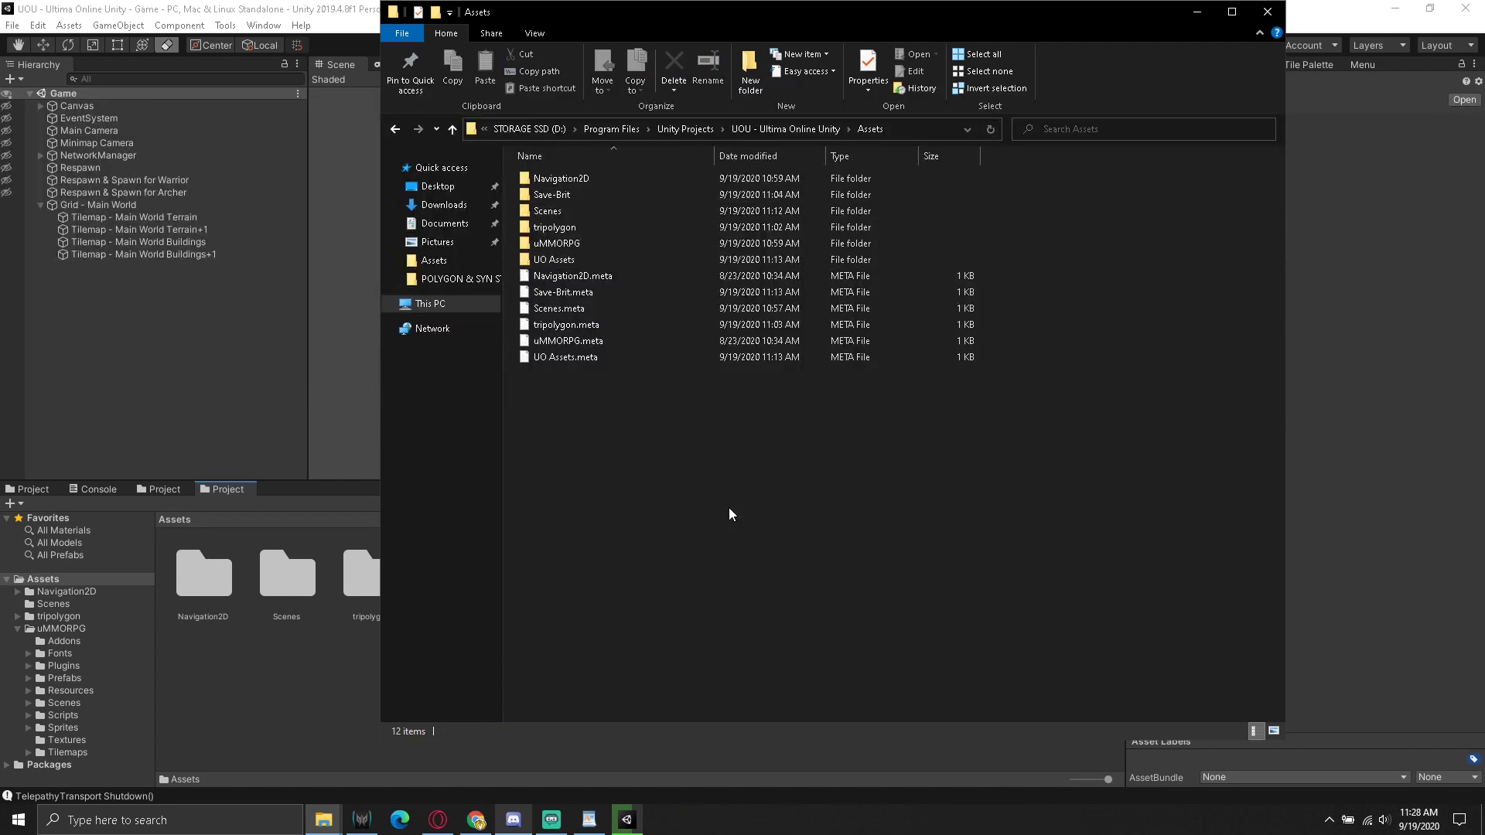
left_click(1197, 14)
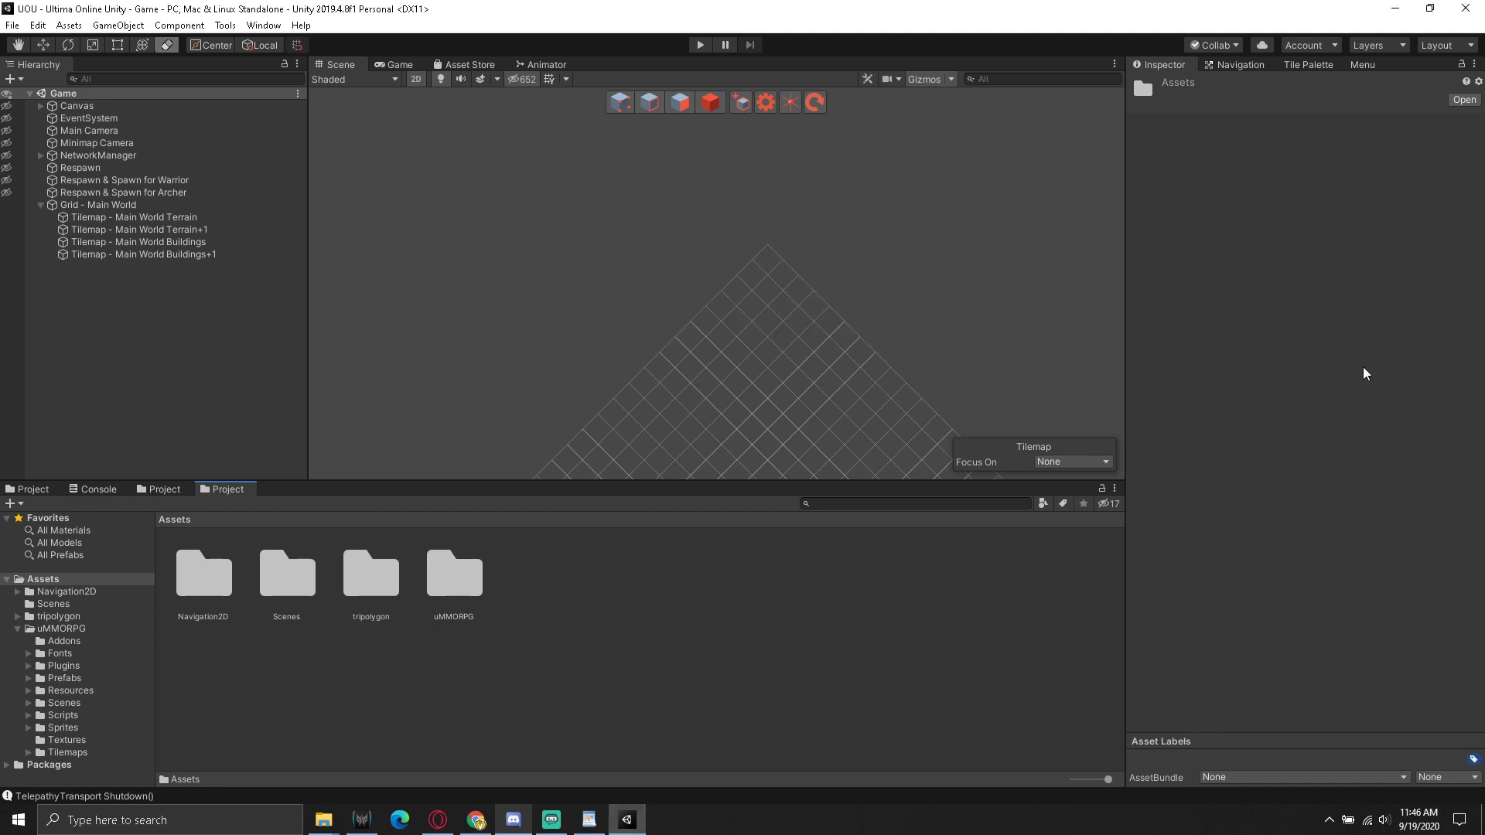
Refresh the project assets so the Save-Brit and UO Assets folders appear
key("t")
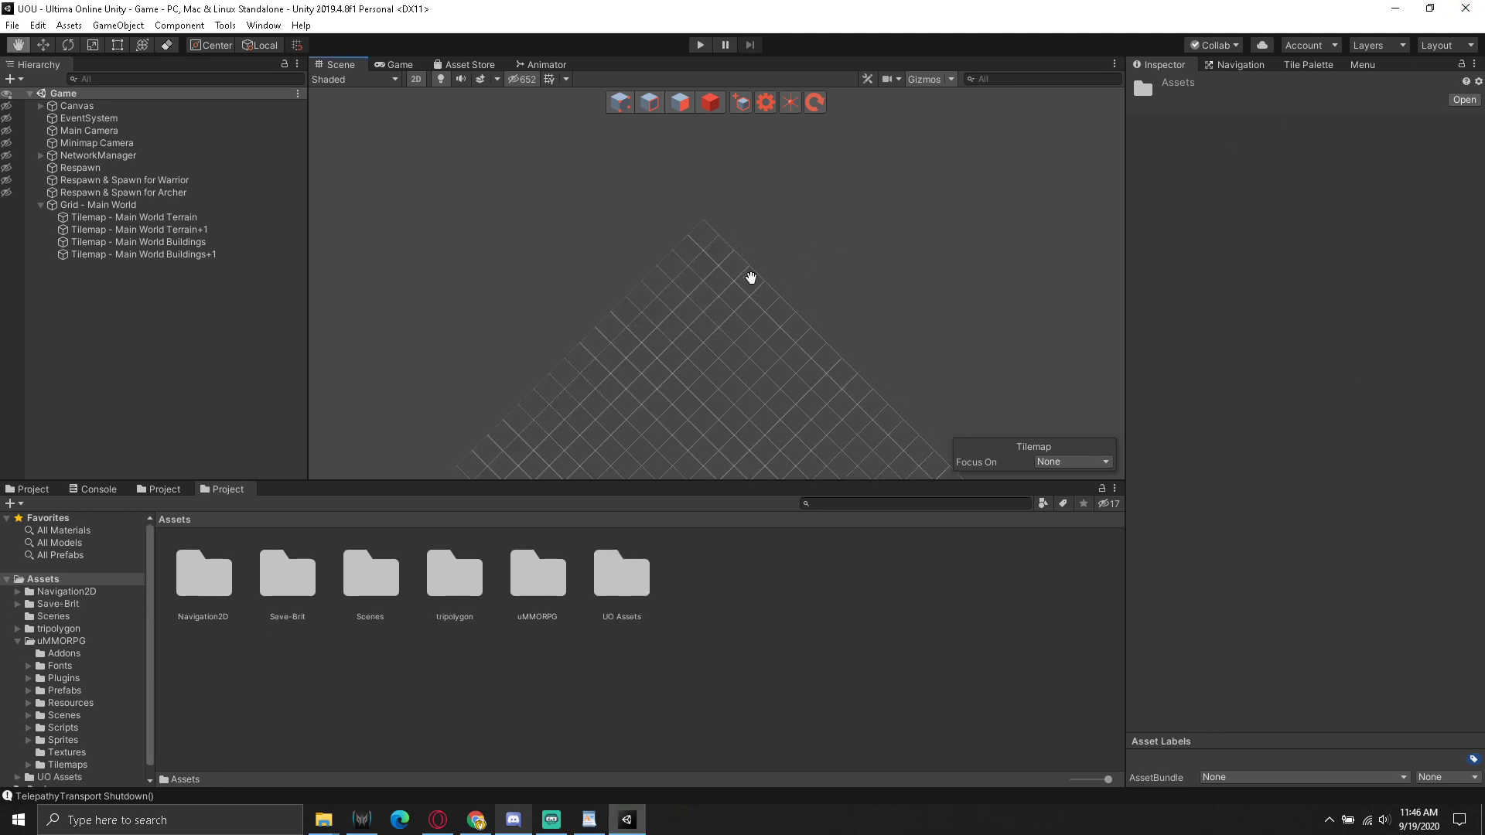
right_click(767, 598)
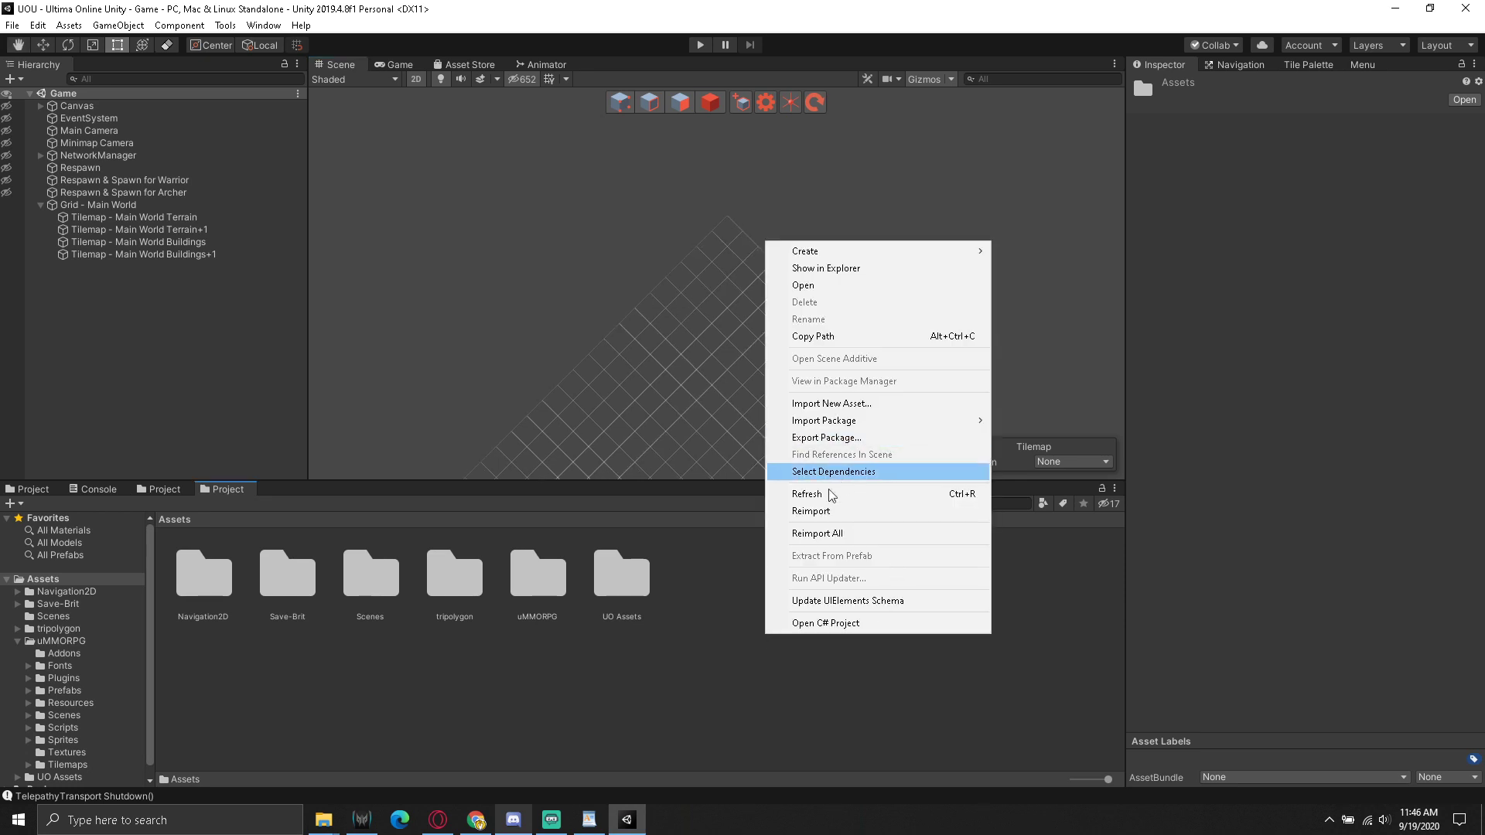
left_click(827, 513)
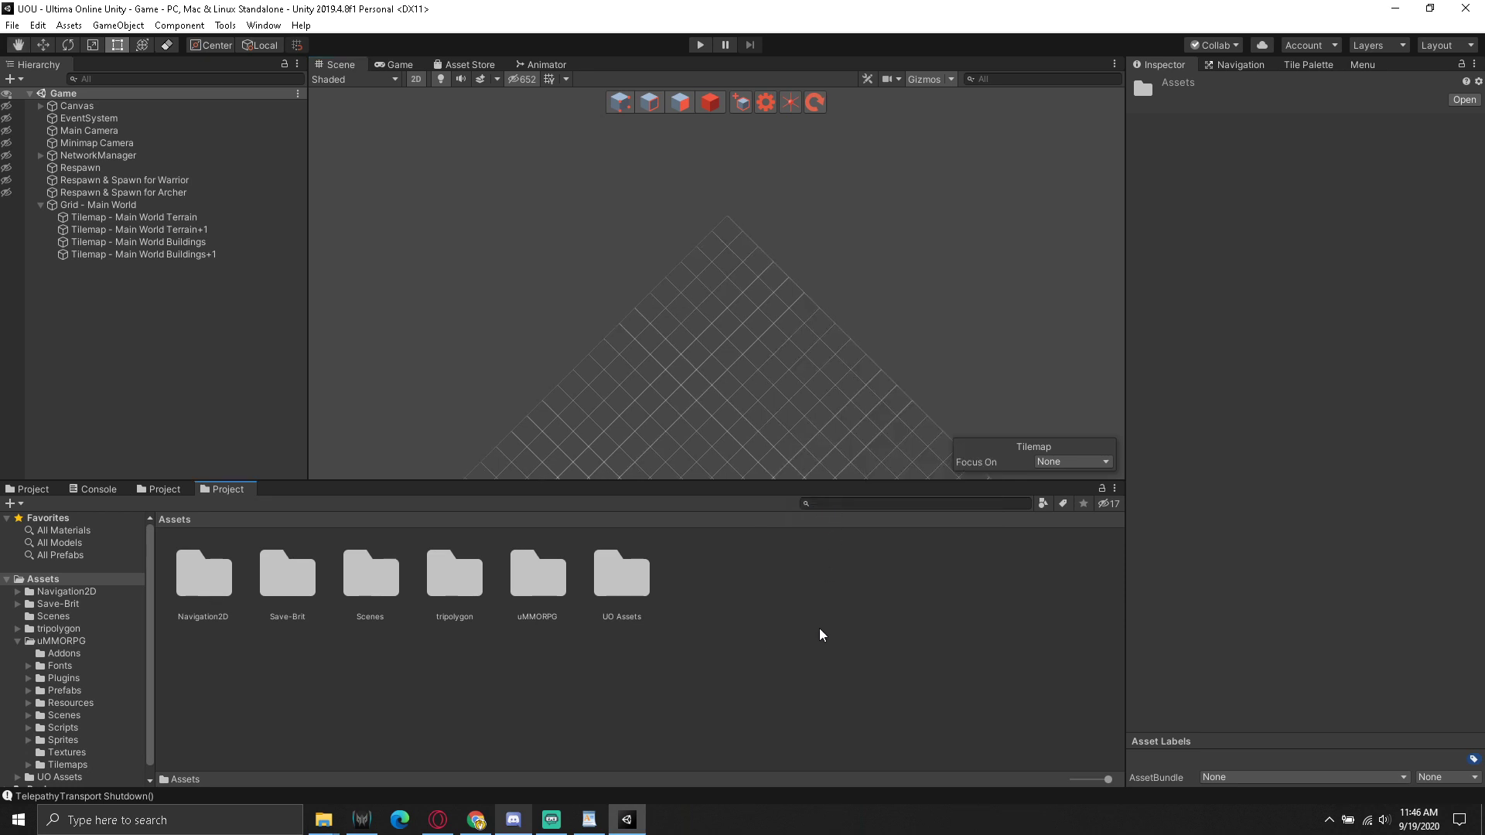
Save the scene and the project, then select Tilemap - Main World Terrain in the Hierarchy
left_click(13, 25)
left_click(44, 82)
left_click(13, 24)
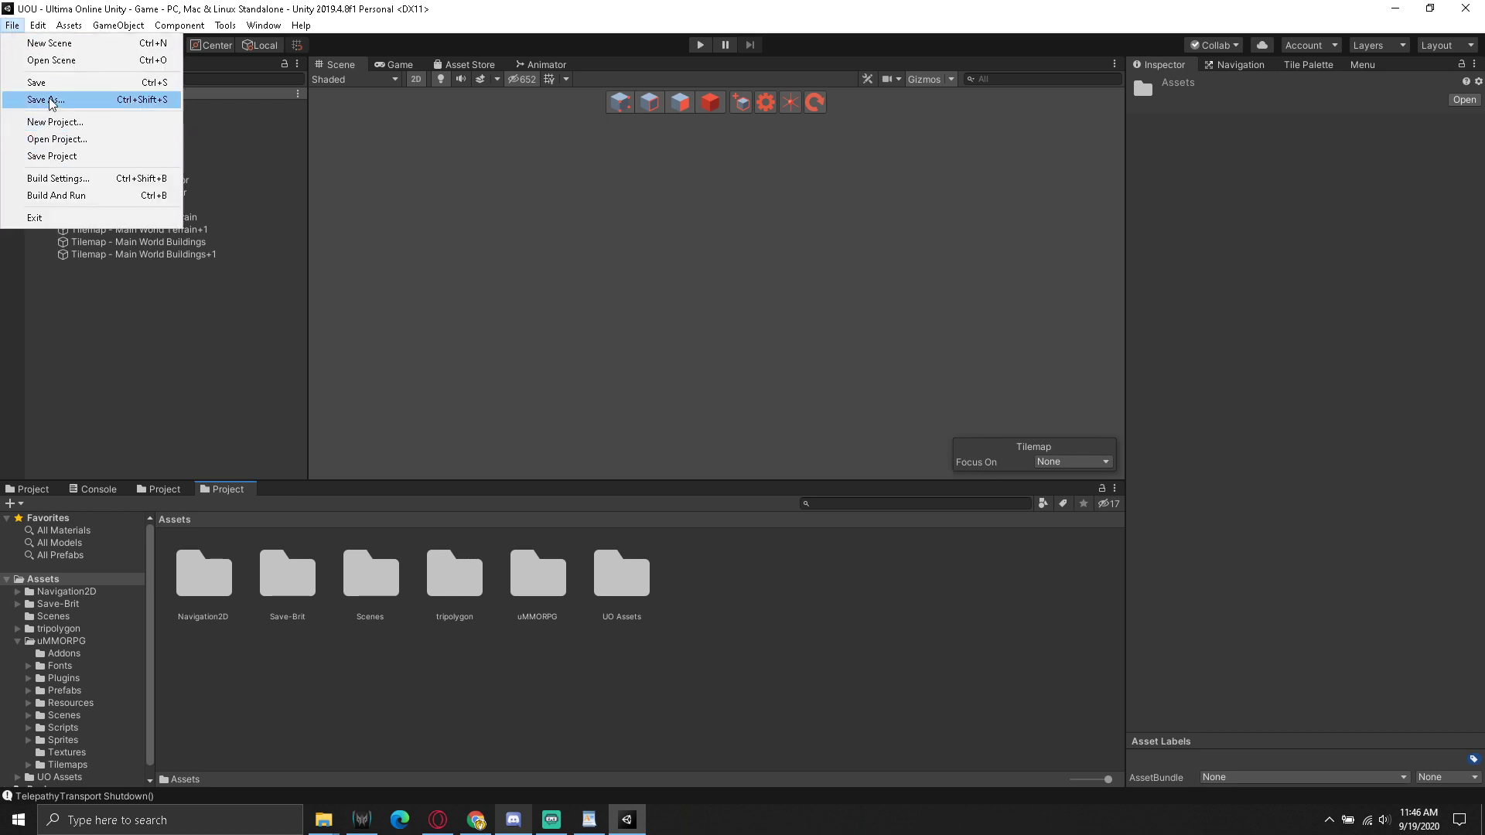
left_click(55, 156)
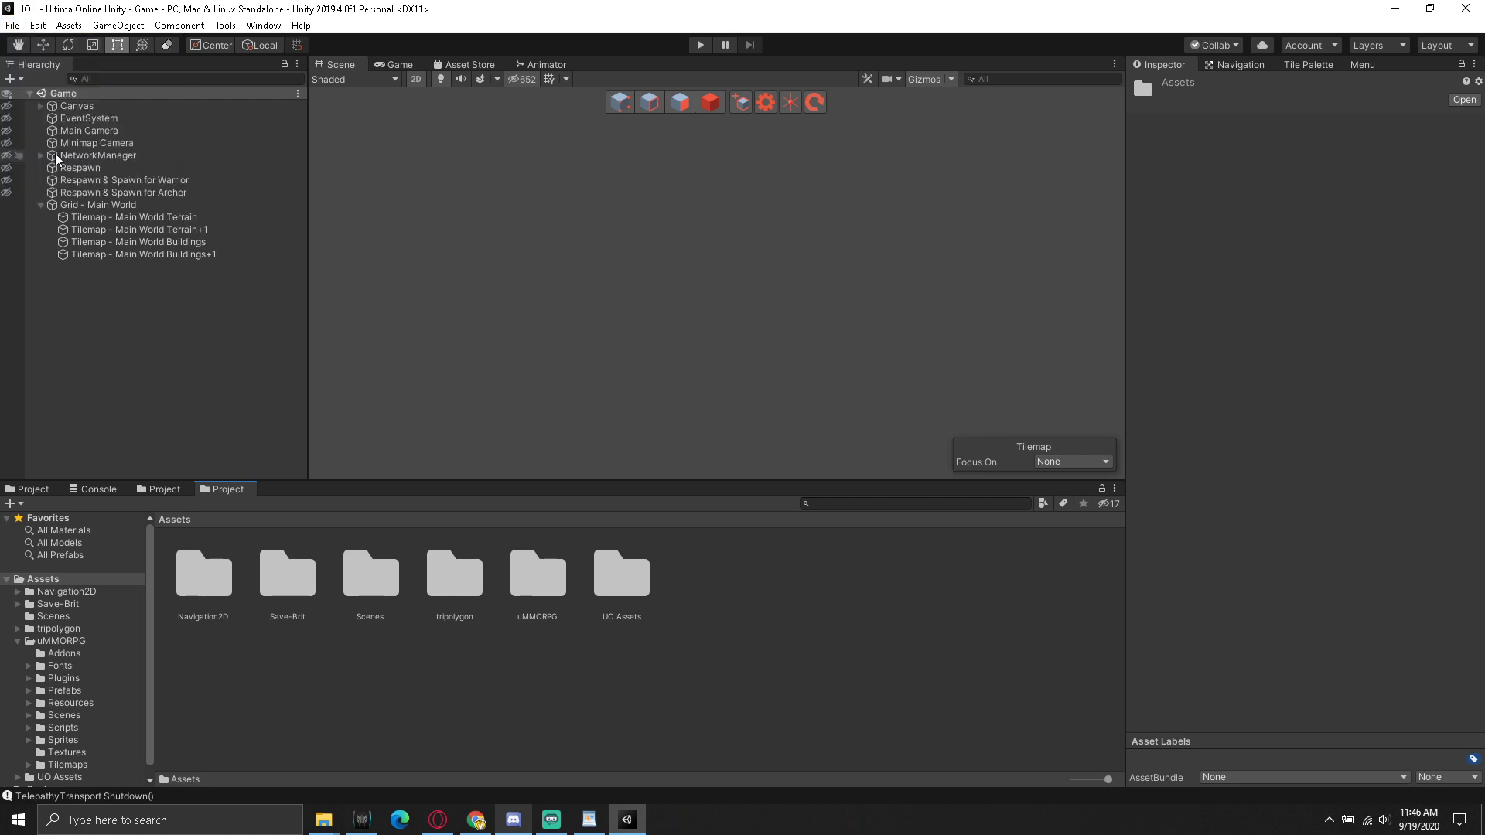
left_click(142, 218)
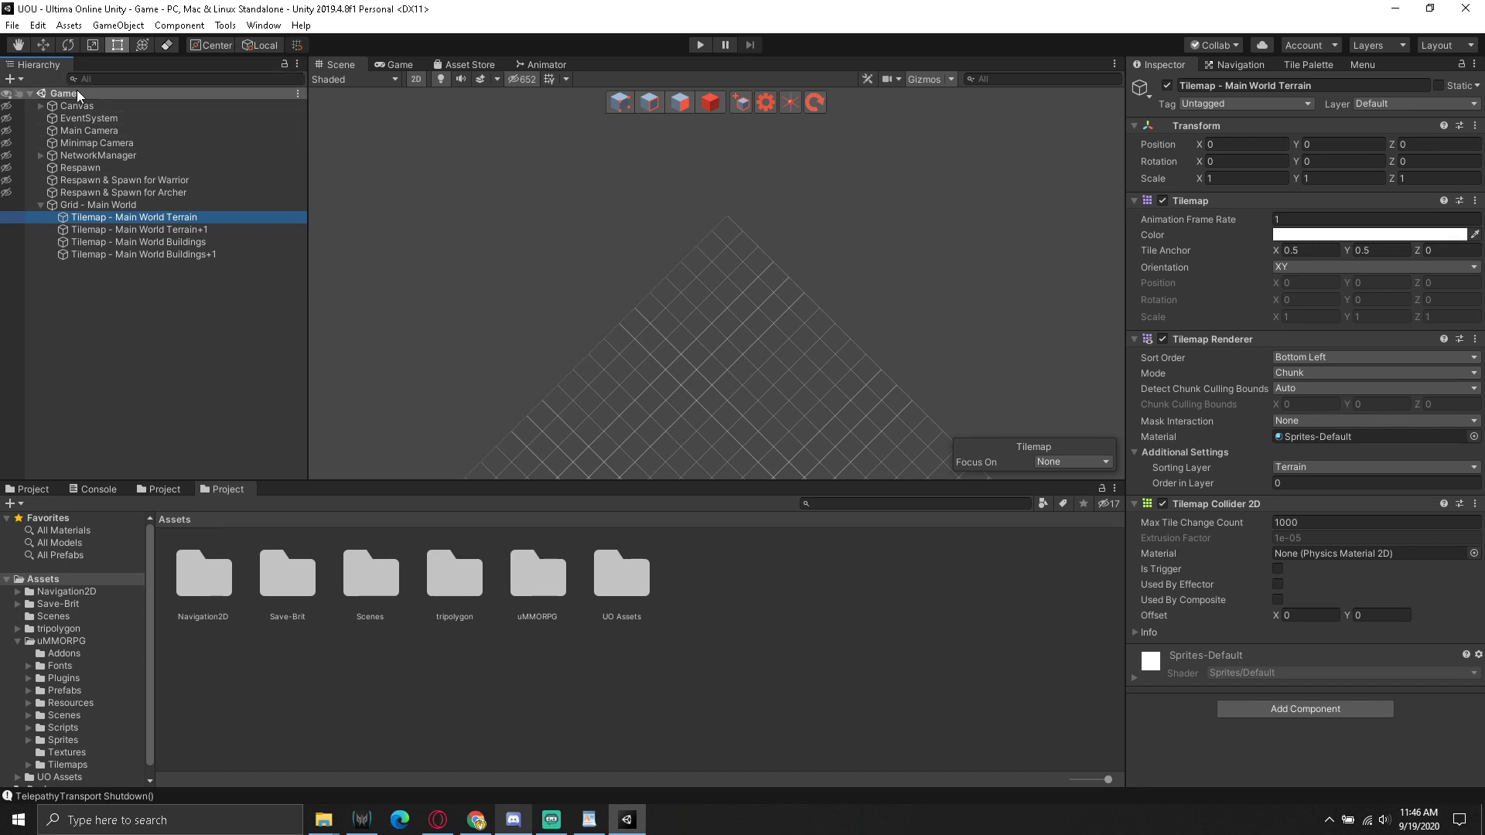